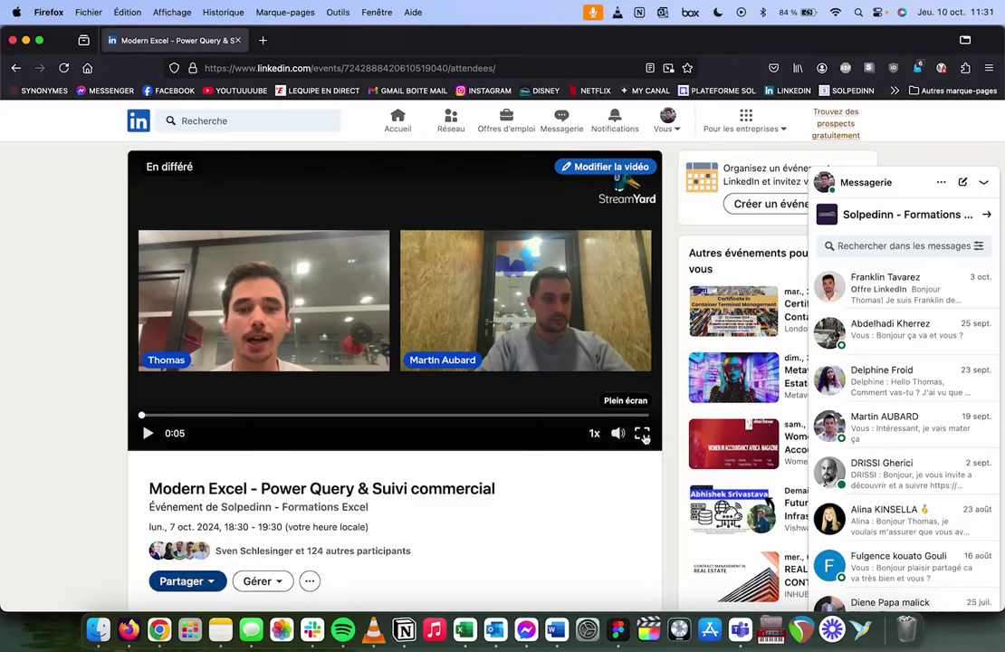
# - Play the Modern Excel - Power Query & Suivi commercial event replay in full screen
pyautogui.click(641, 434)
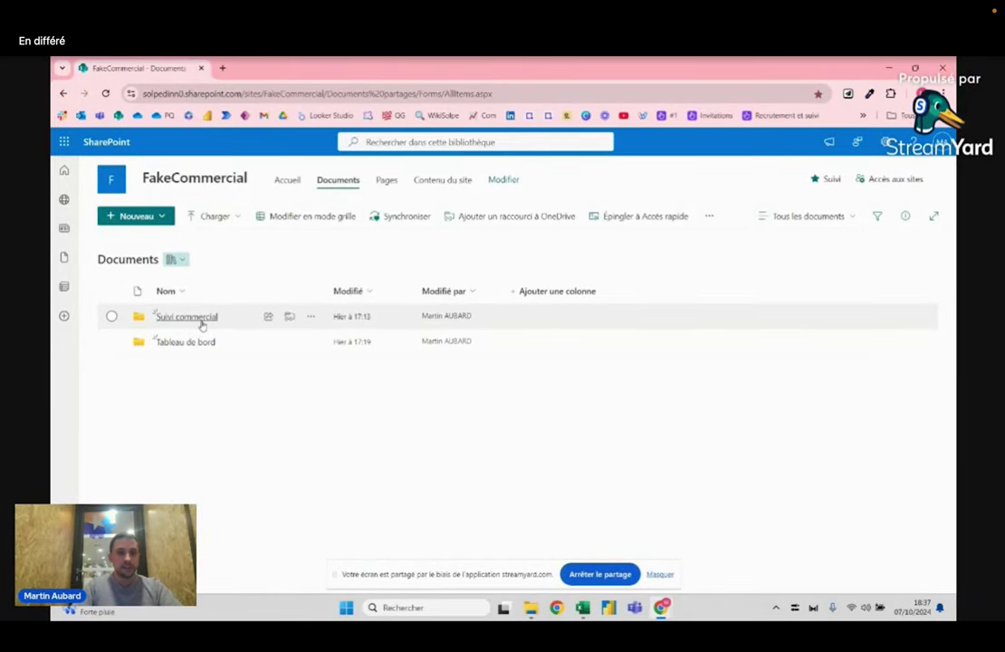
# - Highlight the FakeCommercial site name in the page address, then switch to the Excel dashboard
pyautogui.click(318, 93)
pyautogui.doubleClick(318, 93)
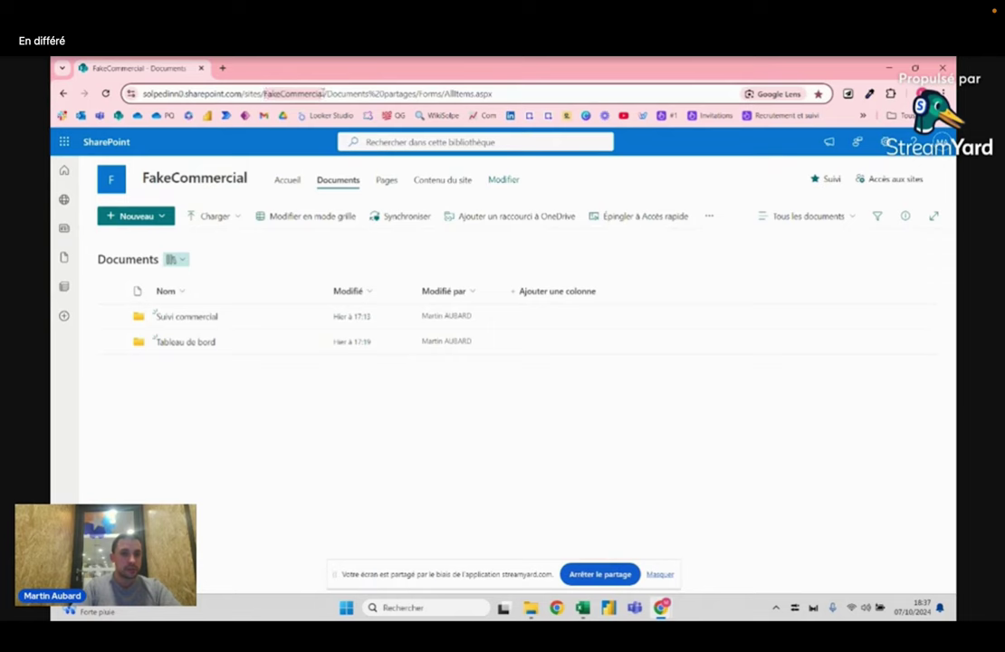
pyautogui.click(177, 395)
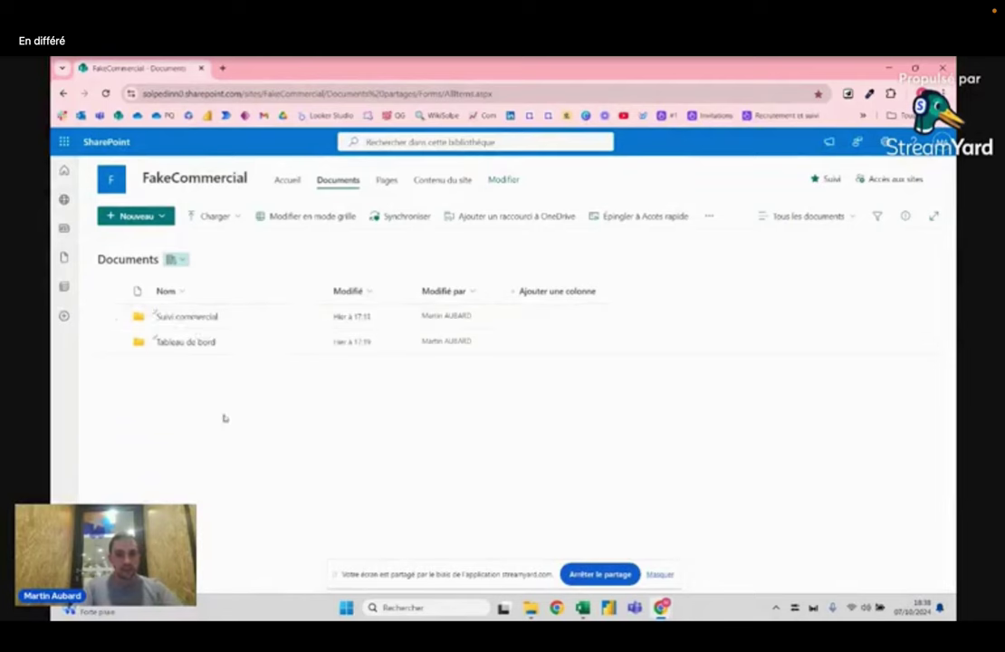
pyautogui.hotkey('alt', 'Tab')
pyautogui.hotkey('alt', 'Tab')
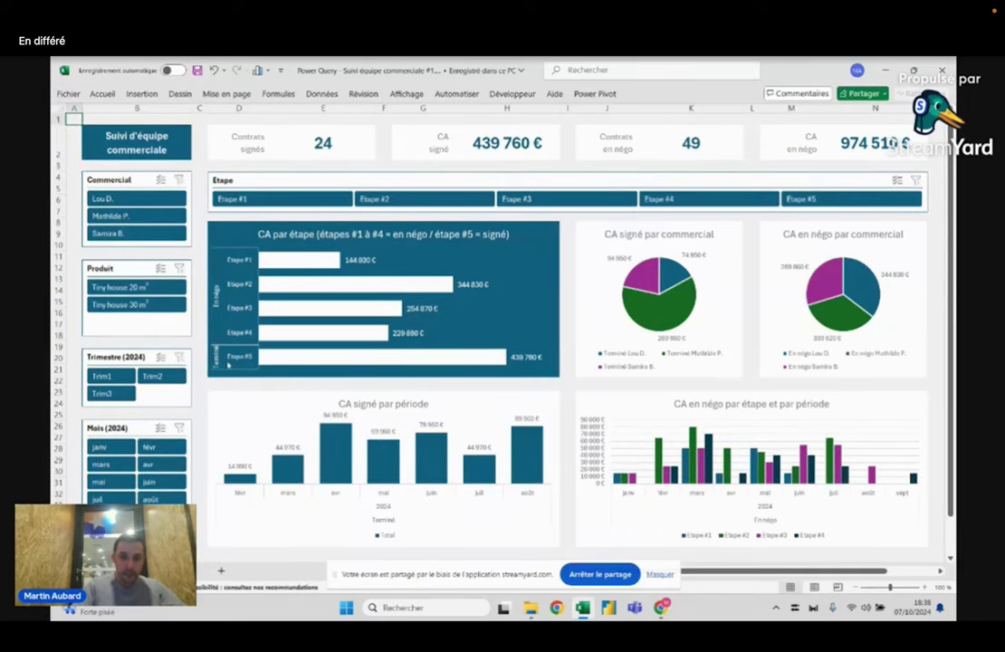
pyautogui.moveTo(305, 308)
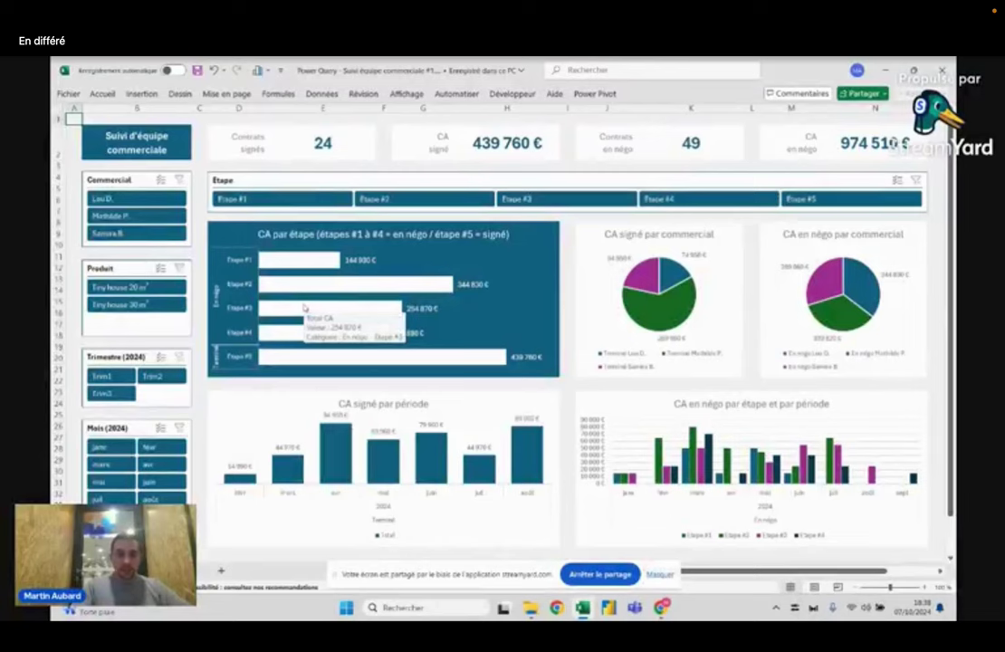
# - Review the Commercial and Produit slicers and the 439 760 € and 974 510 € totals, then return to SharePoint
pyautogui.click(133, 181)
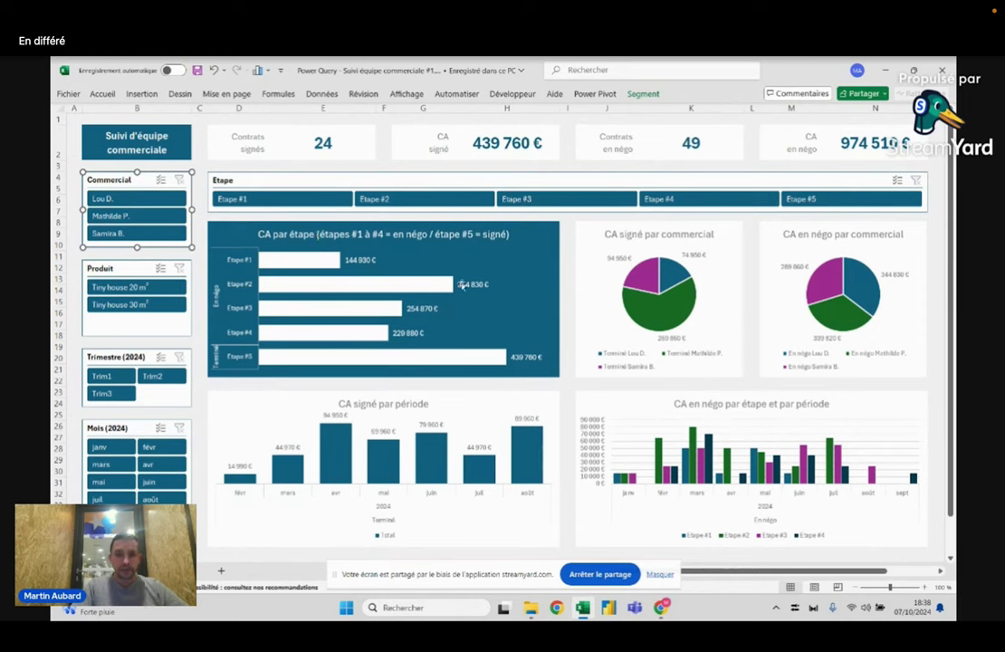
pyautogui.moveTo(461, 349)
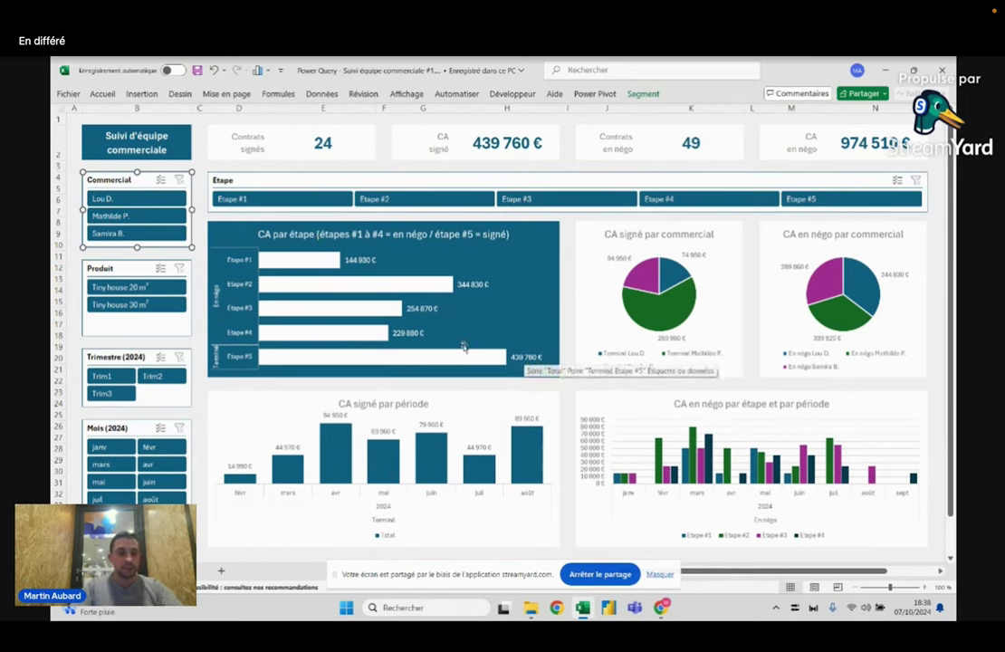
pyautogui.click(135, 270)
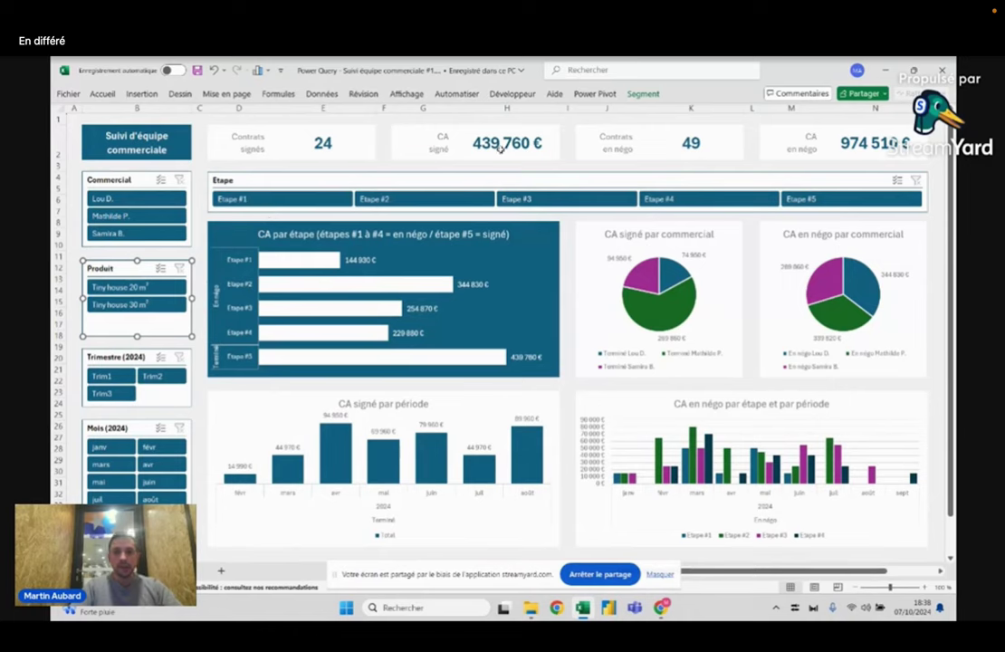
pyautogui.click(509, 143)
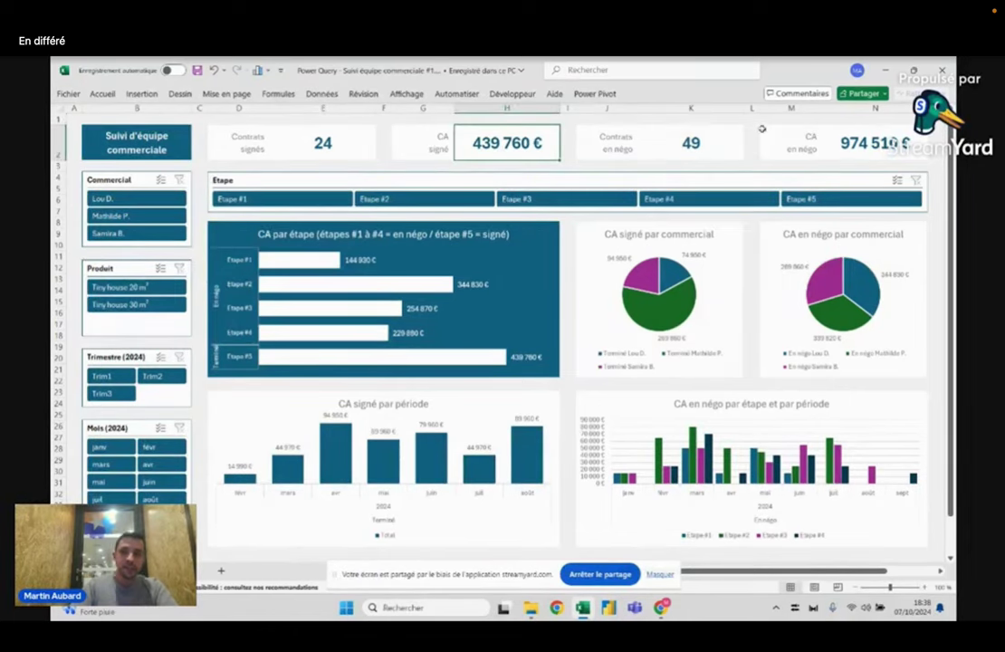
pyautogui.click(892, 148)
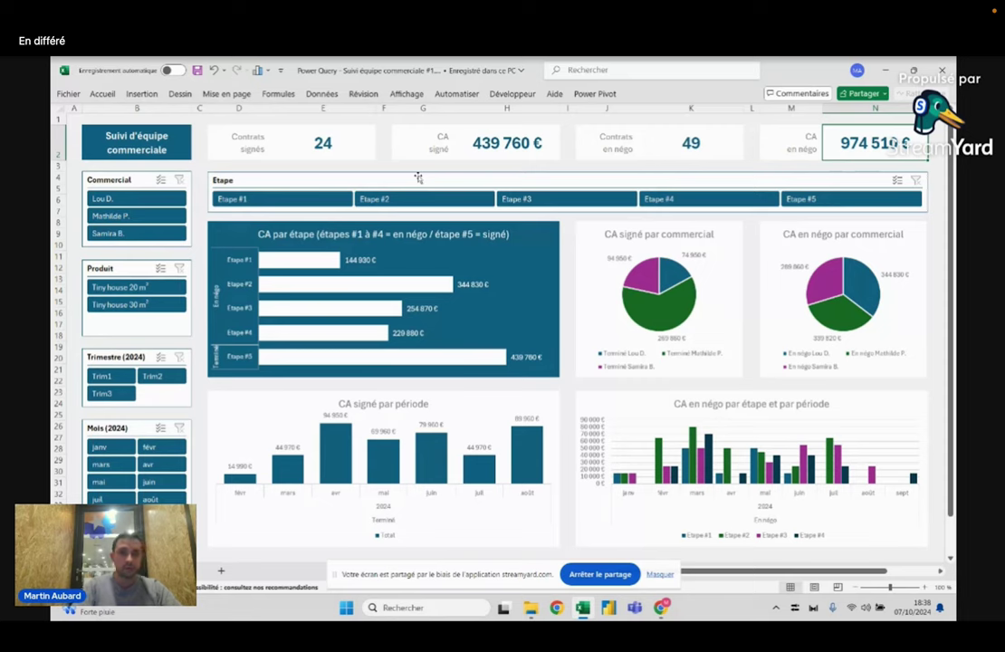
pyautogui.hotkey('alt', 'Tab')
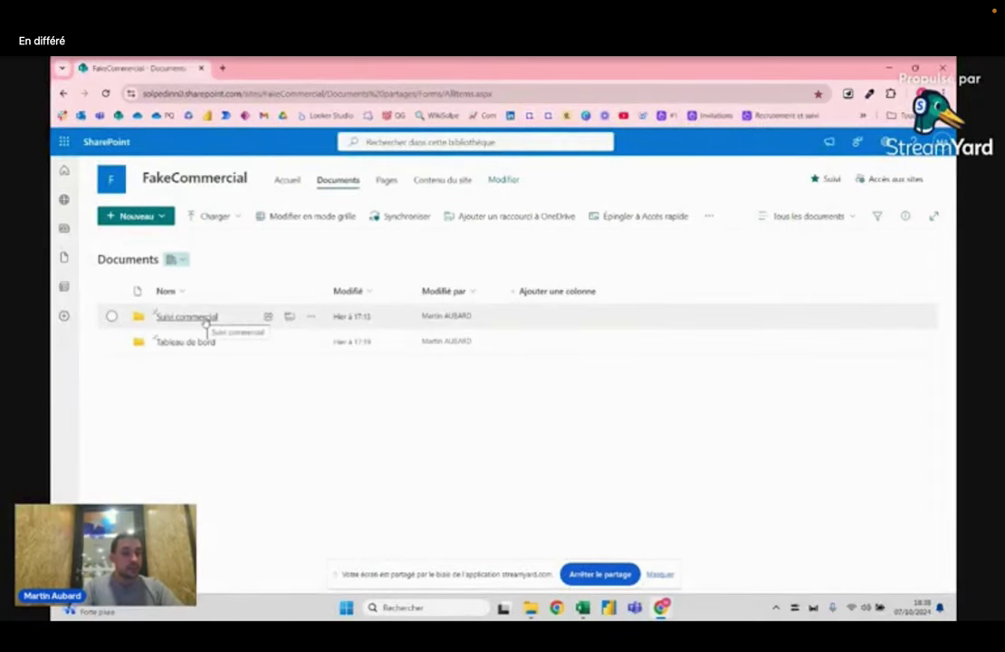
# - Open Suivi commercial, the first salesperson's subfolder, and their opportunity-tracking .xlsx workbook
pyautogui.click(187, 316)
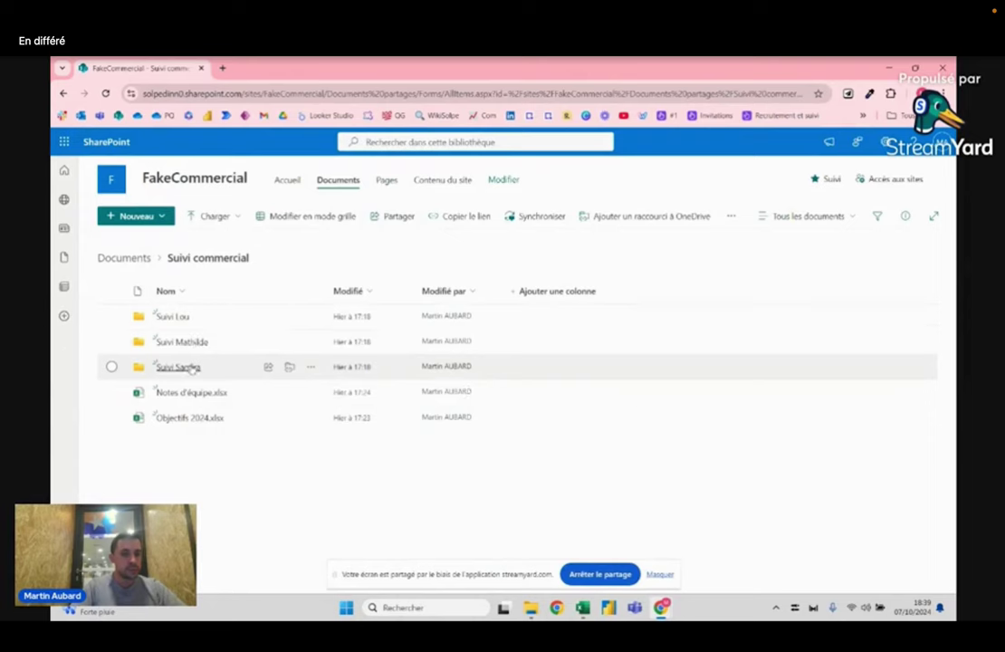
pyautogui.click(190, 367)
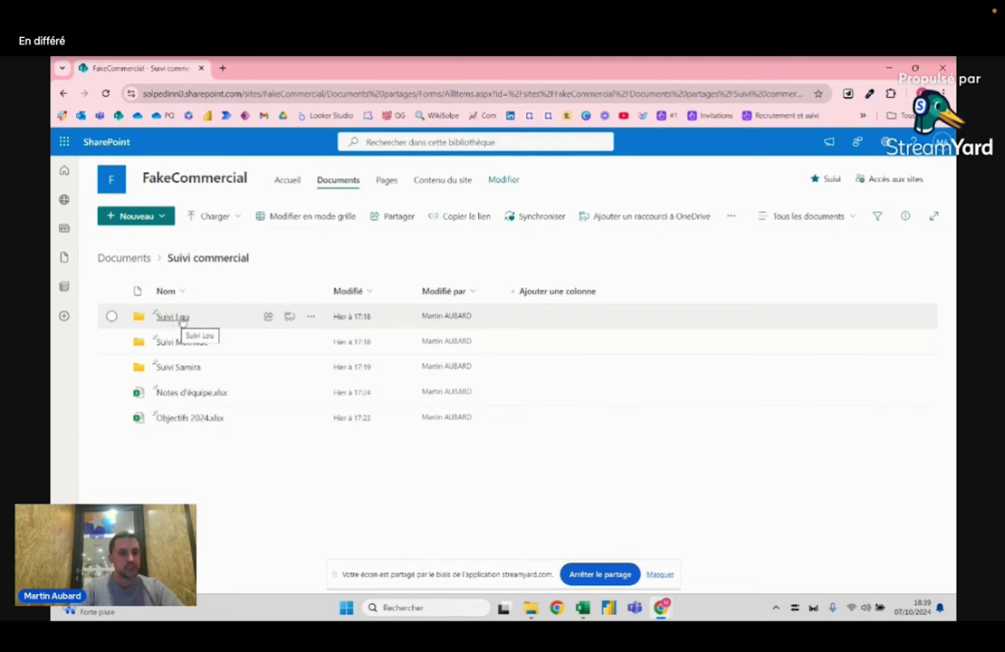
pyautogui.click(174, 316)
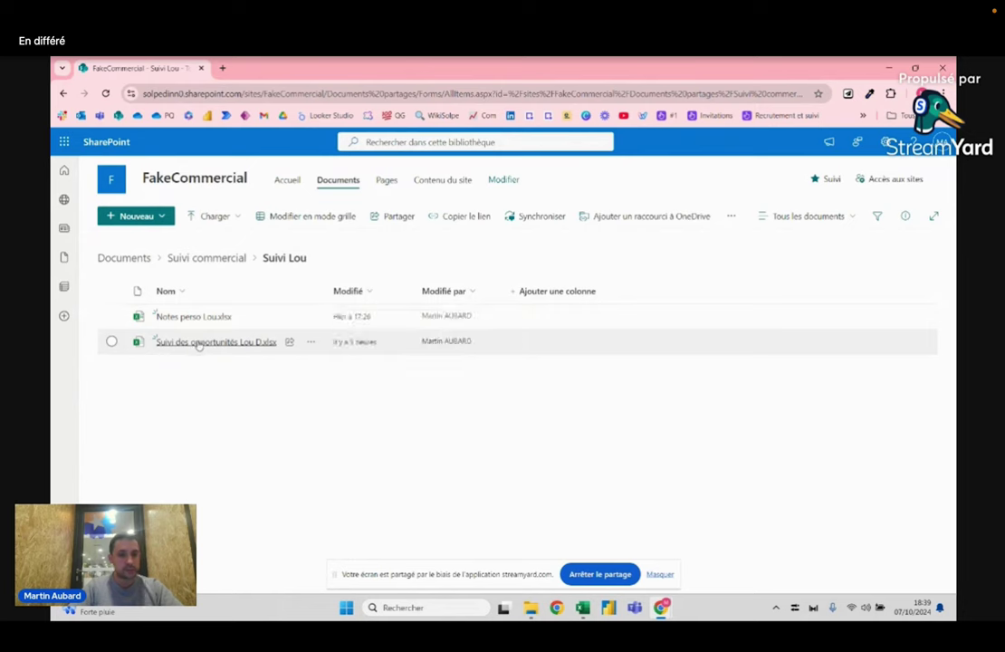
pyautogui.click(194, 342)
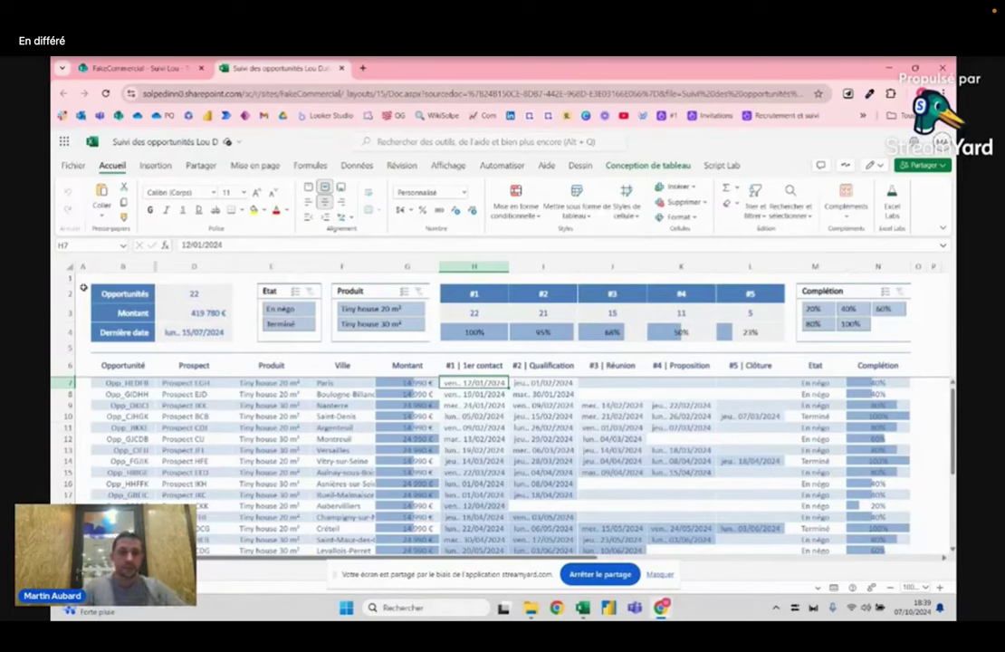
# - Inspect the stage columns H–L, the second opportunity's identifier and its 30/01/2024 qualification date
pyautogui.moveTo(473, 266); pyautogui.dragTo(746, 266)
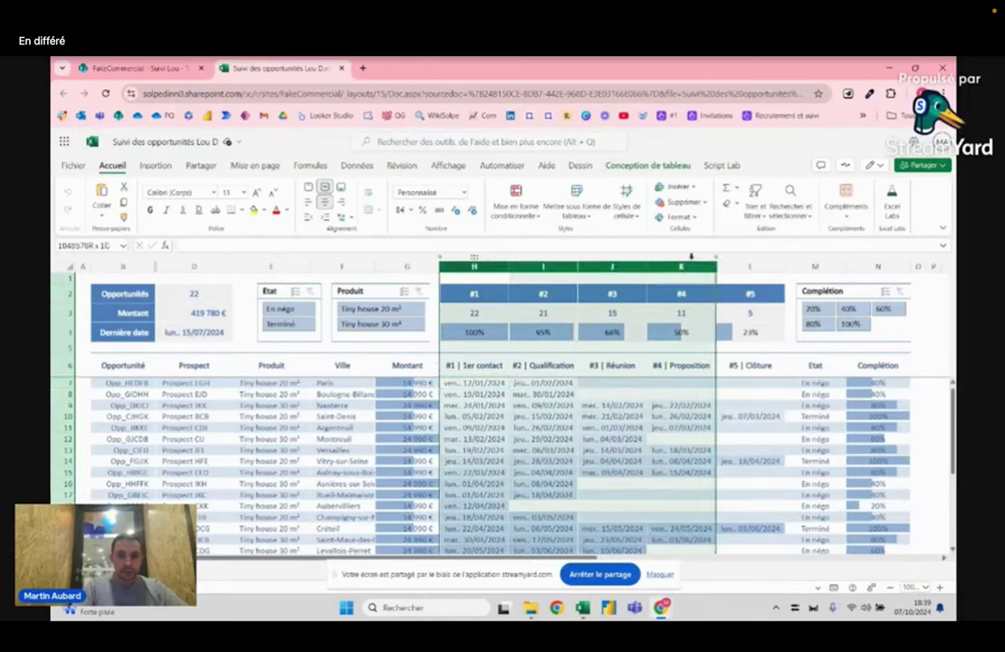
pyautogui.click(473, 293)
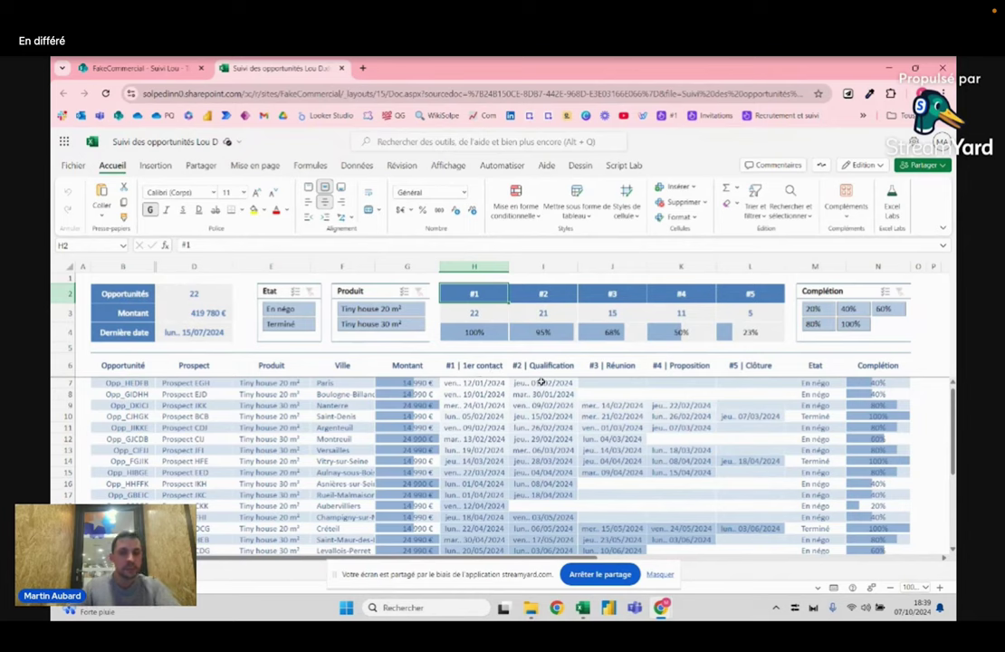
pyautogui.click(749, 266)
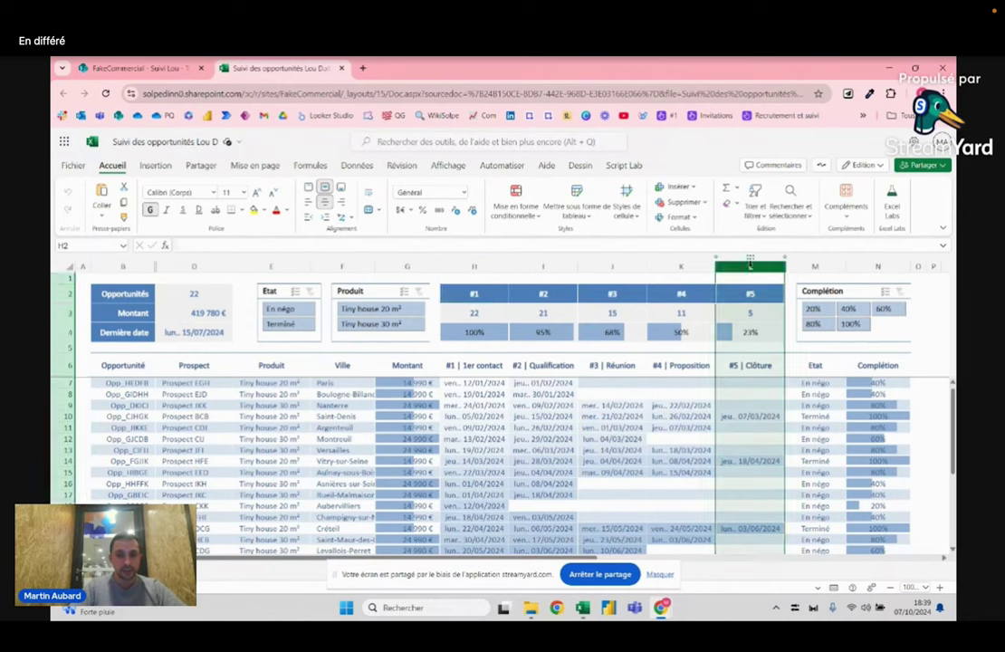
pyautogui.click(136, 395)
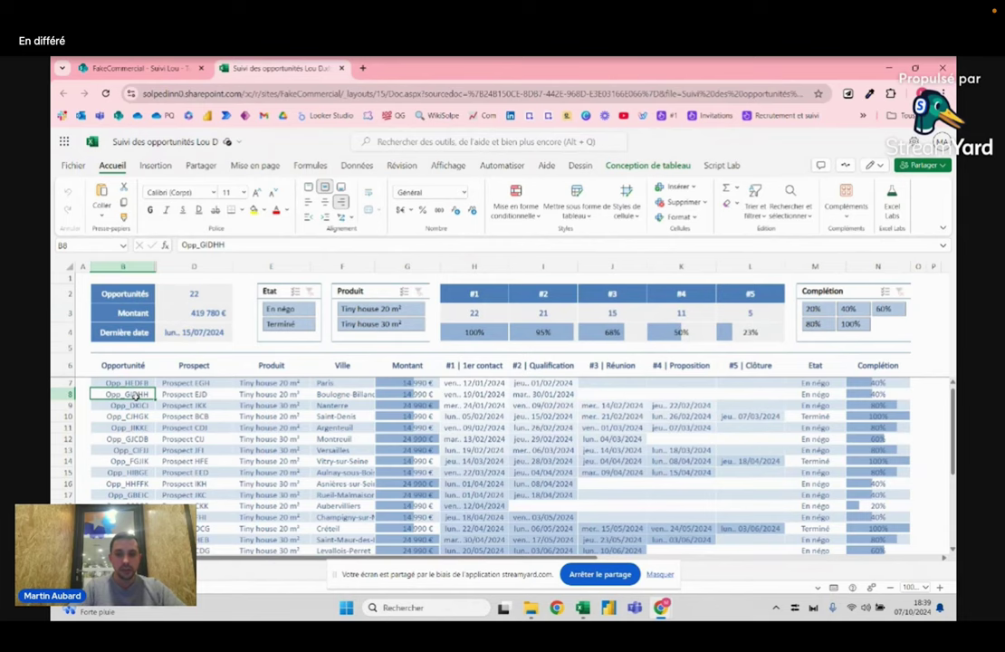
pyautogui.click(543, 394)
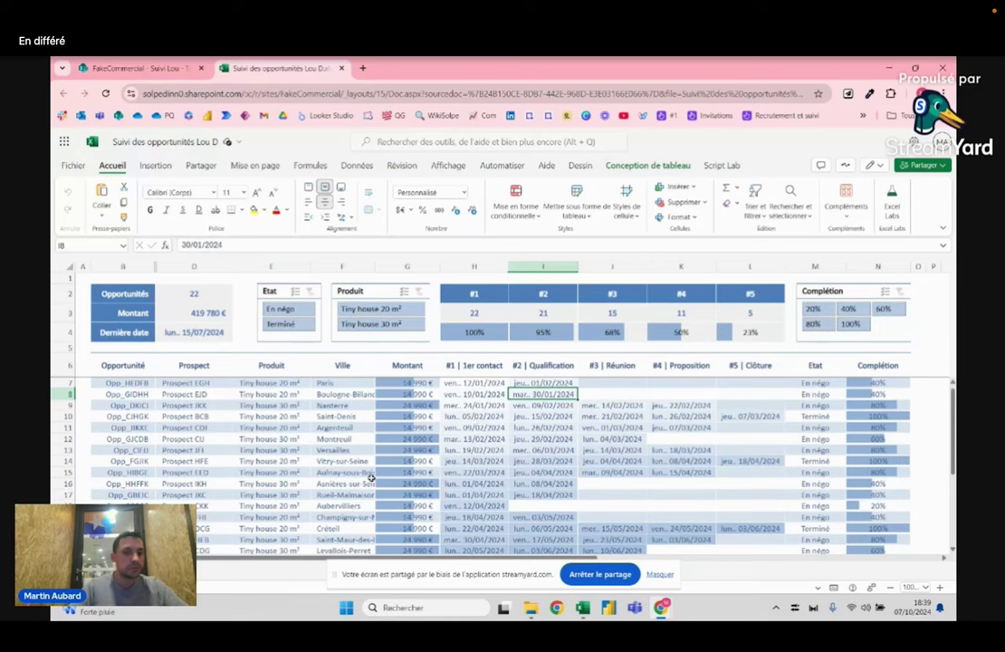
# - Inspect the Prospect and Produit columns, the G7 Montant formula and N10 completion formula =NBVAL(H10:L10)/NBVAL($H$6:$L$6)
pyautogui.click(198, 358)
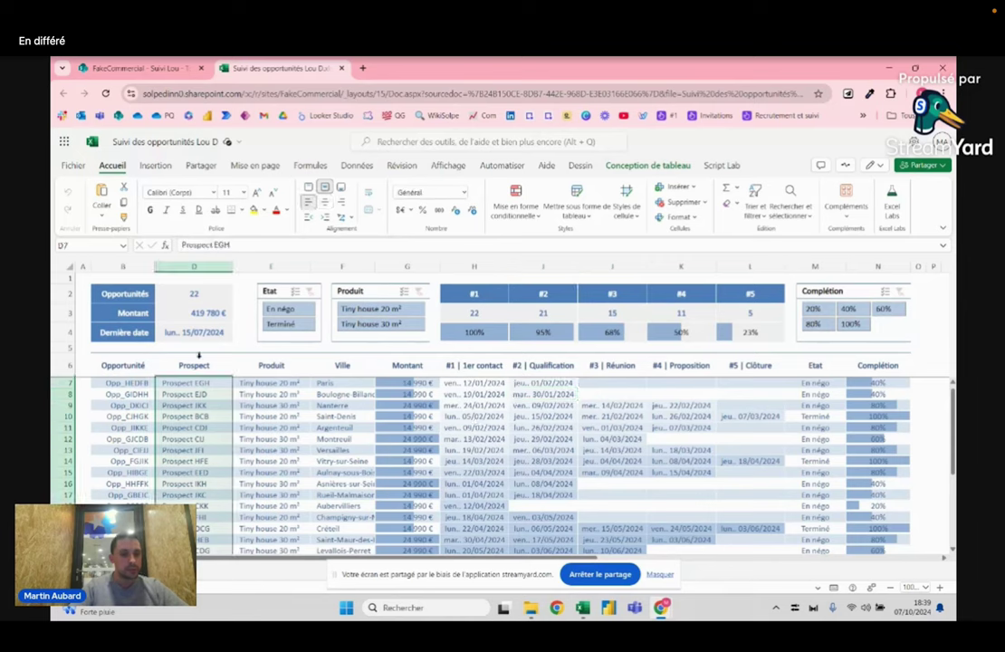
pyautogui.click(269, 356)
pyautogui.click(272, 382)
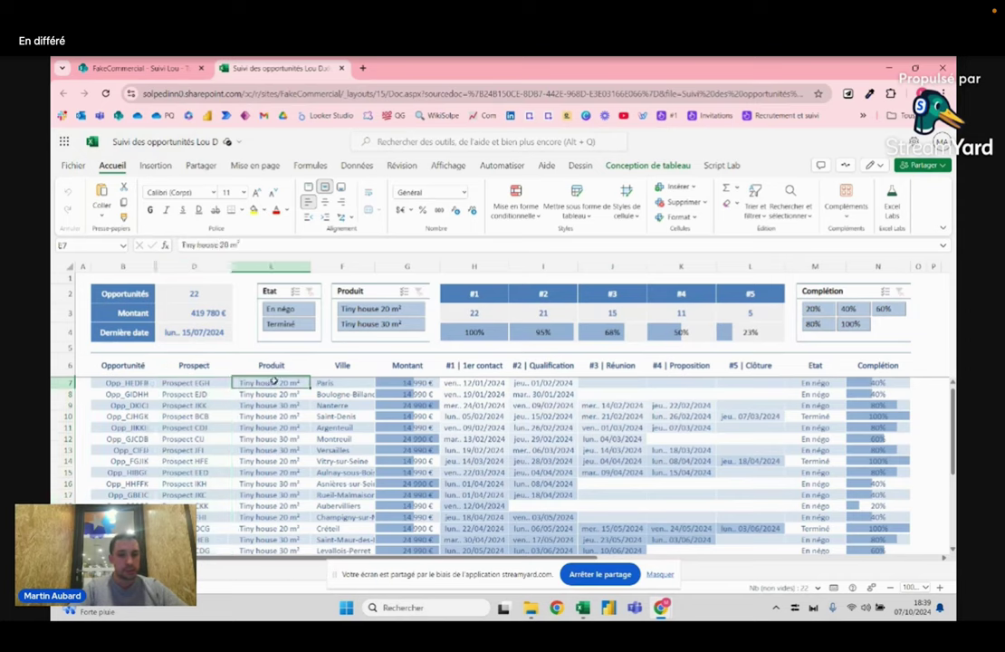
pyautogui.click(414, 383)
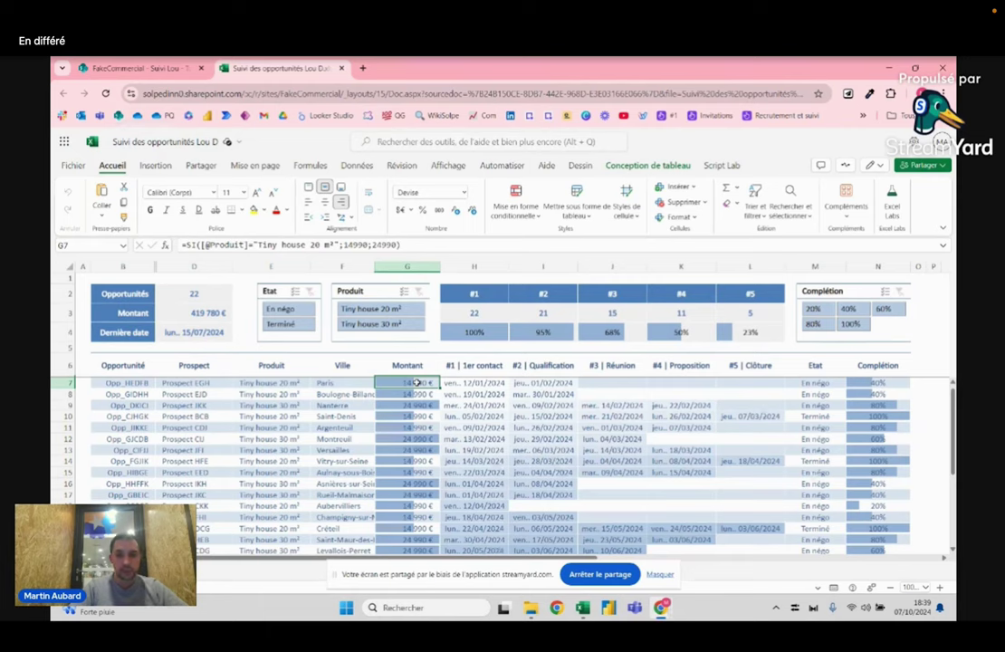
pyautogui.moveTo(472, 416)
pyautogui.mouseDown()
pyautogui.moveTo(744, 418)
pyautogui.moveTo(561, 415)
pyautogui.moveTo(717, 412)
pyautogui.mouseUp()
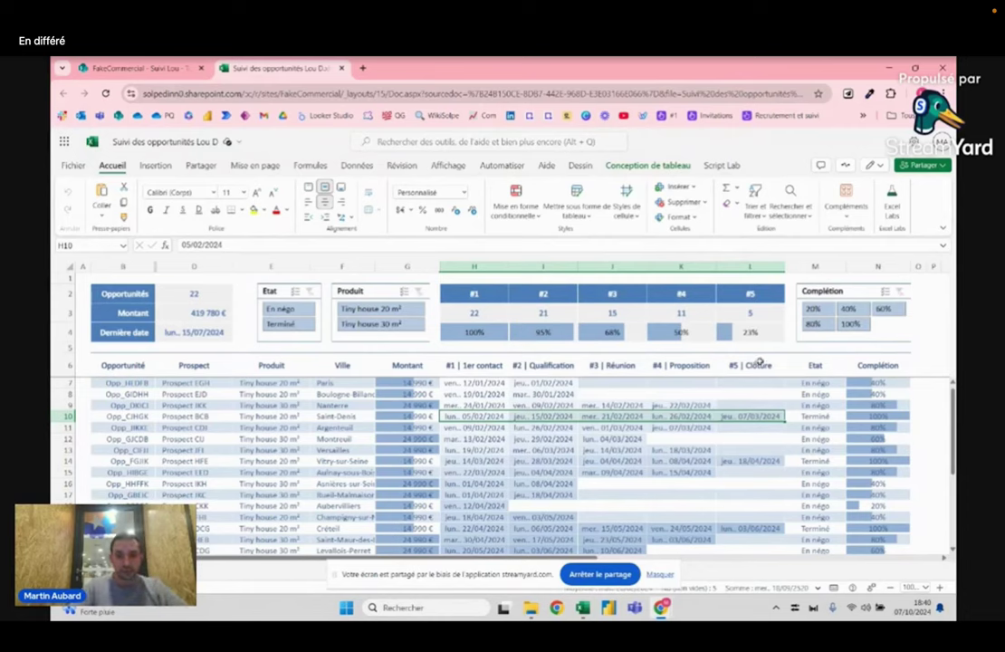
pyautogui.click(867, 417)
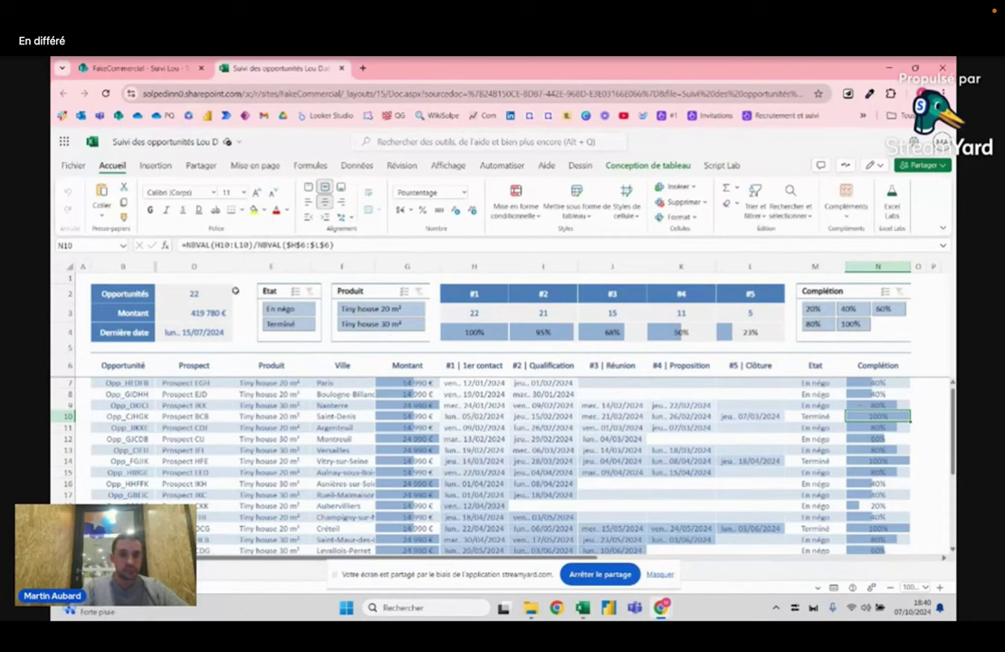
# - Filter the Etat slicer to Terminé, clear it to show all 22 opportunities, then close the workbook
pyautogui.click(280, 324)
pyautogui.click(218, 312)
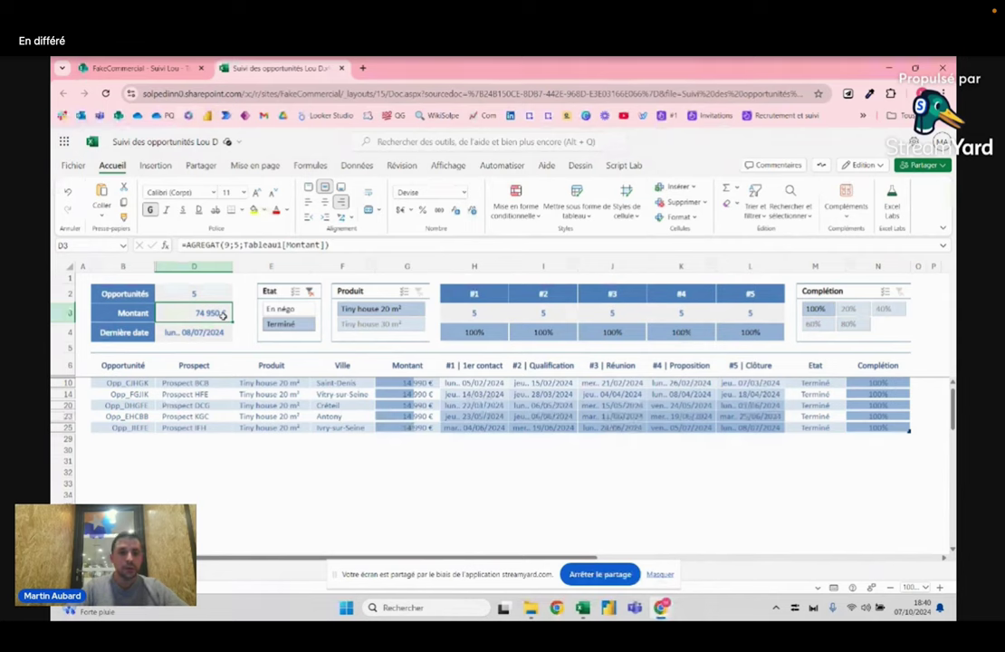
pyautogui.click(309, 294)
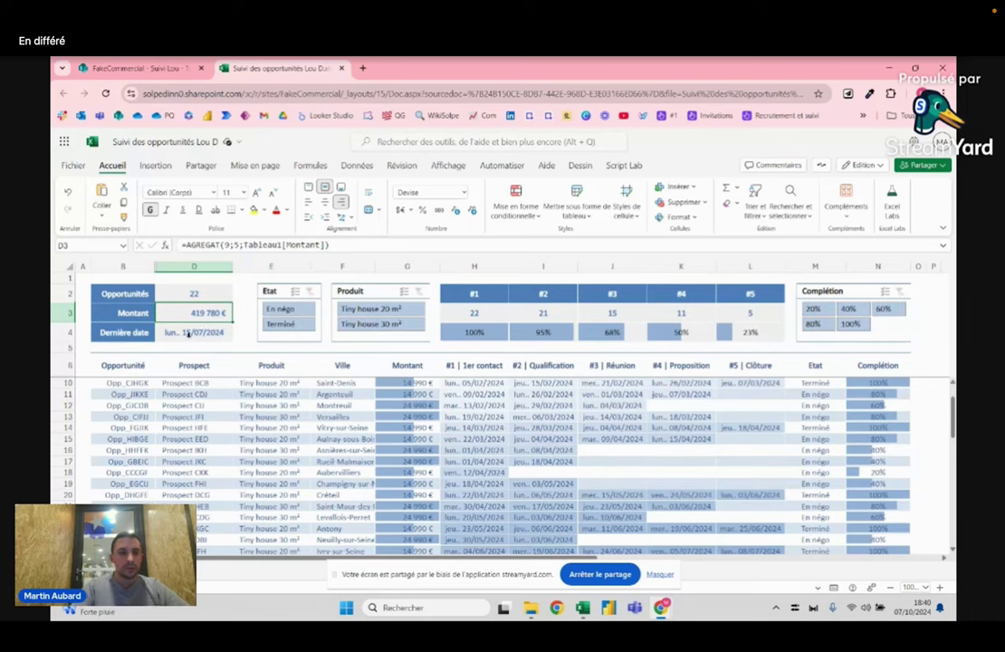
pyautogui.moveTo(473, 266); pyautogui.dragTo(750, 266)
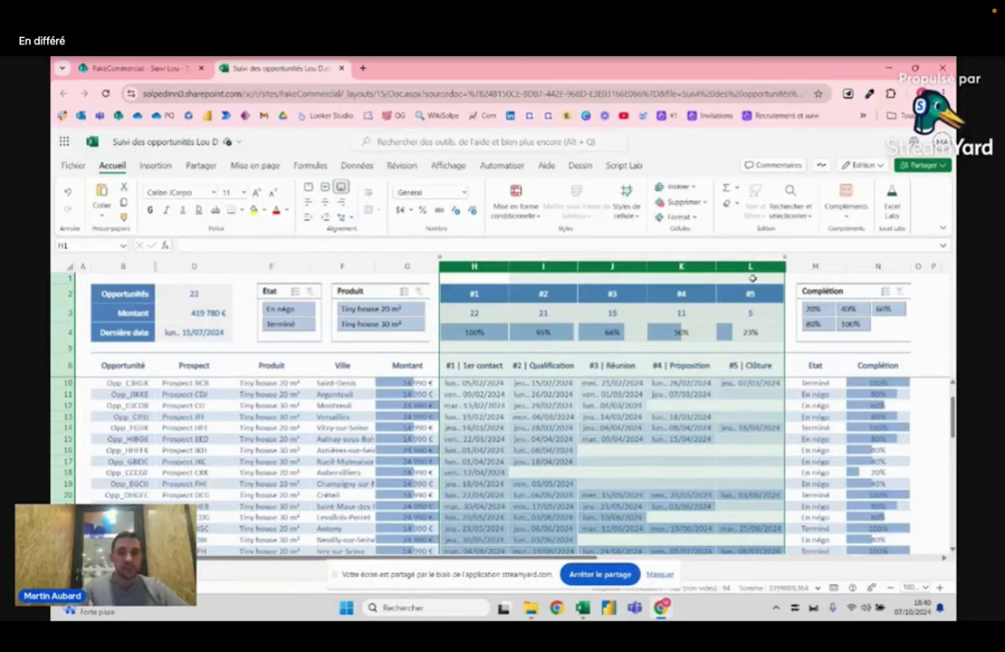
pyautogui.click(638, 415)
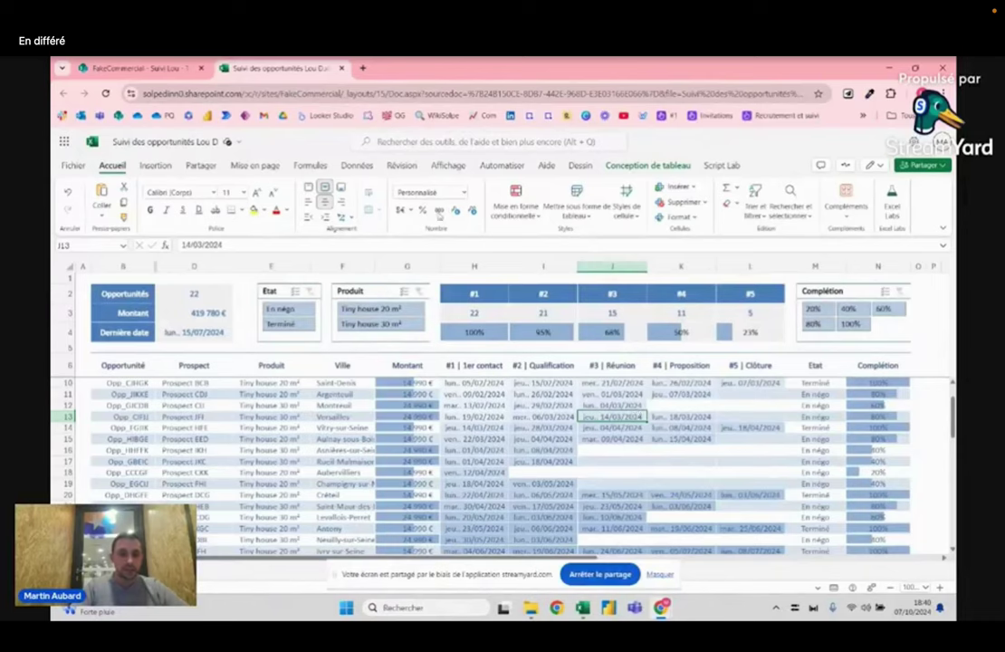
pyautogui.click(342, 69)
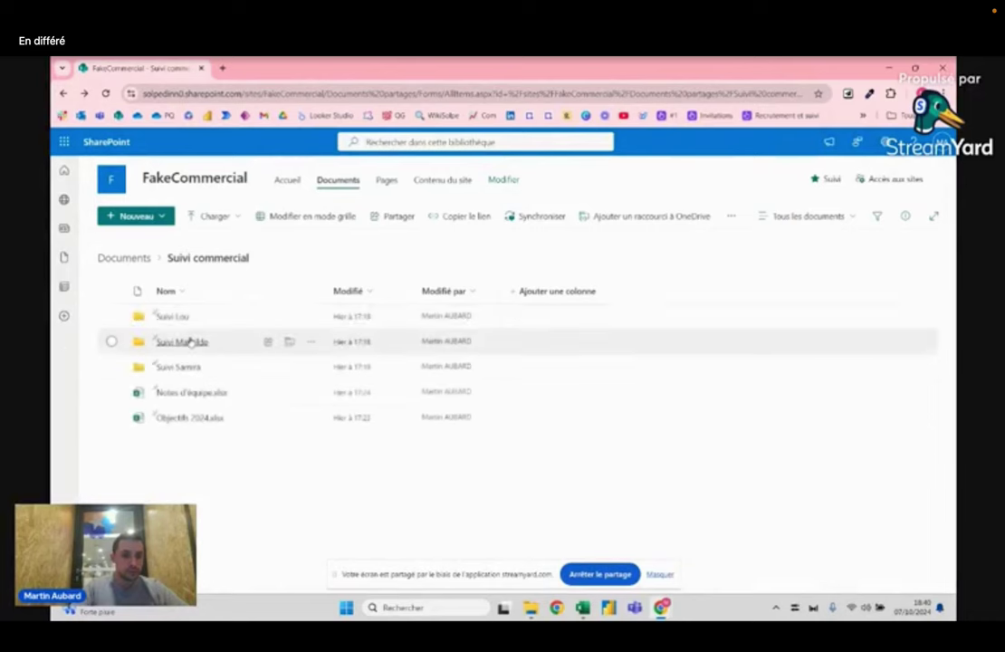
# - Browse the second salesperson's folder, go back, then open the third salesperson's folder
pyautogui.click(190, 340)
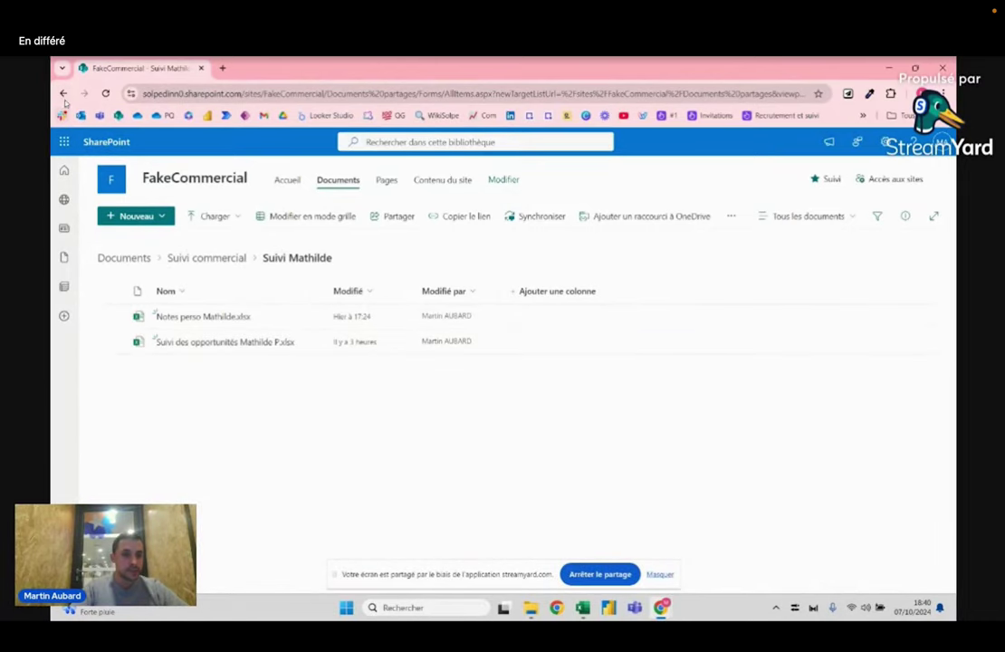
pyautogui.click(143, 259)
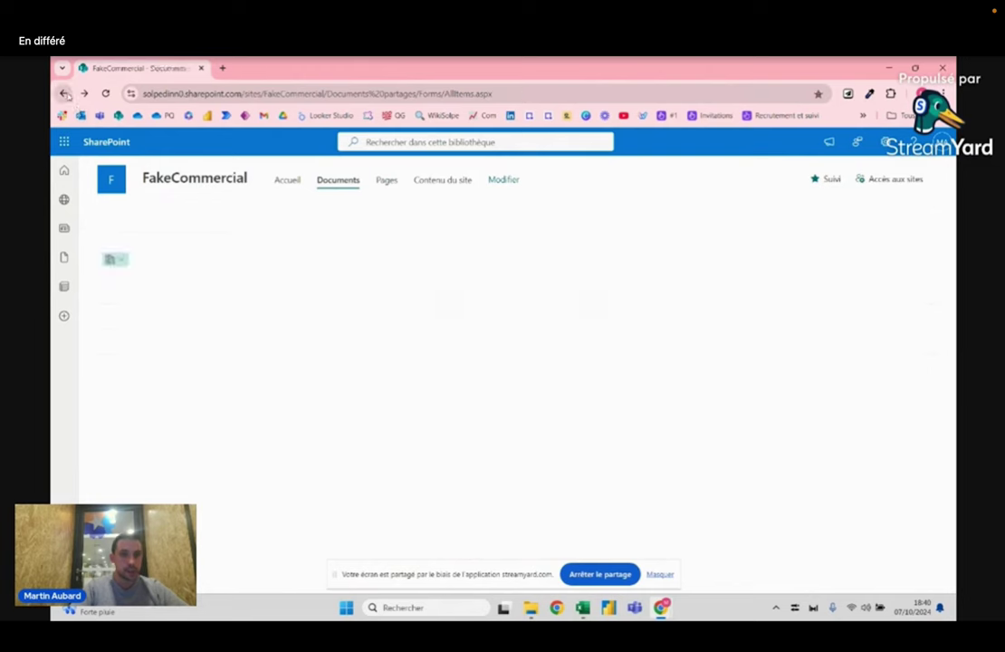
pyautogui.click(194, 323)
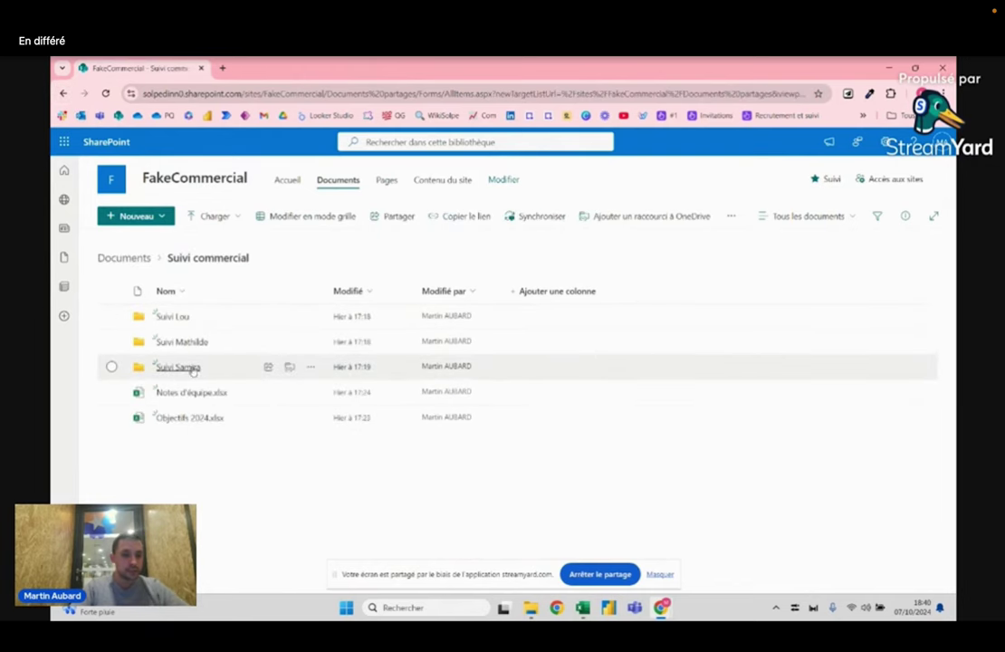
pyautogui.click(173, 362)
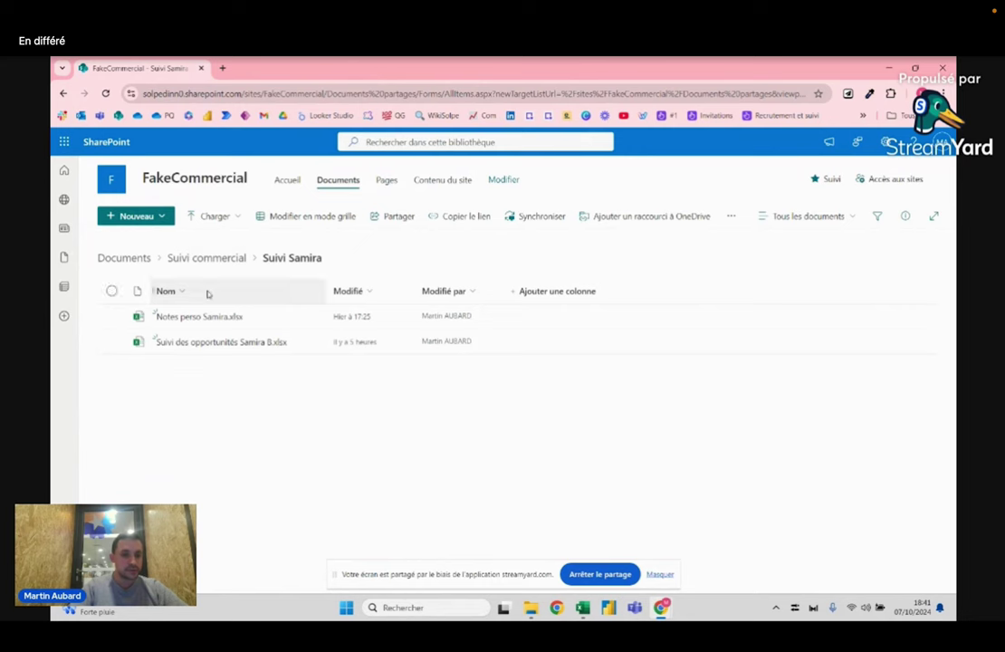
pyautogui.moveTo(199, 317)
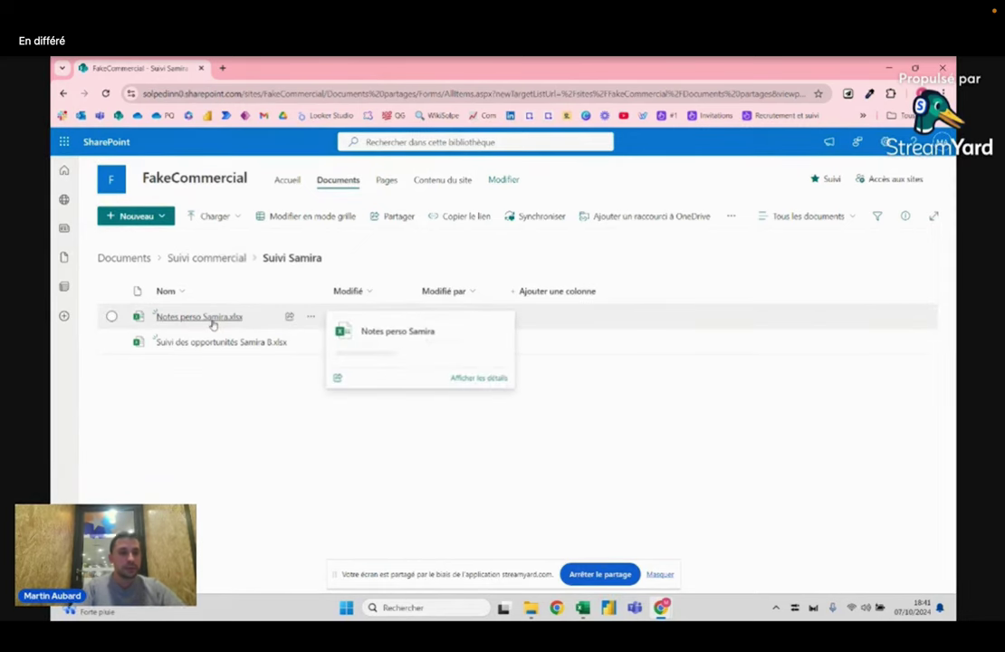
# - Open the third salesperson's tracking workbook (19 opportunities, 384 810 €) in its own tab, then return to SharePoint
pyautogui.click(224, 323)
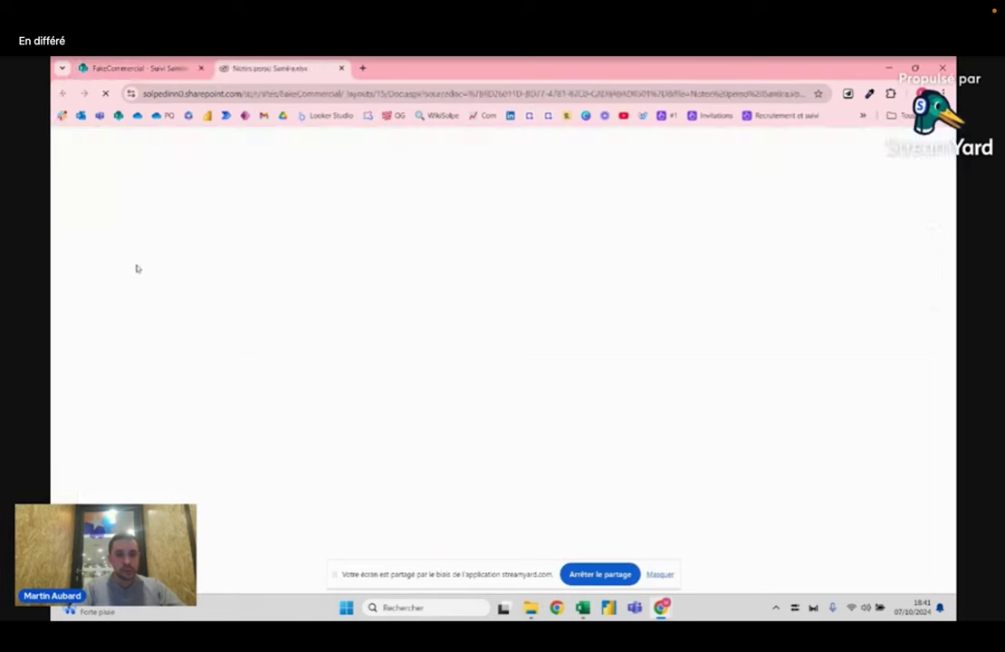
pyautogui.hotkey('ctrl', 'w')
pyautogui.click(201, 338)
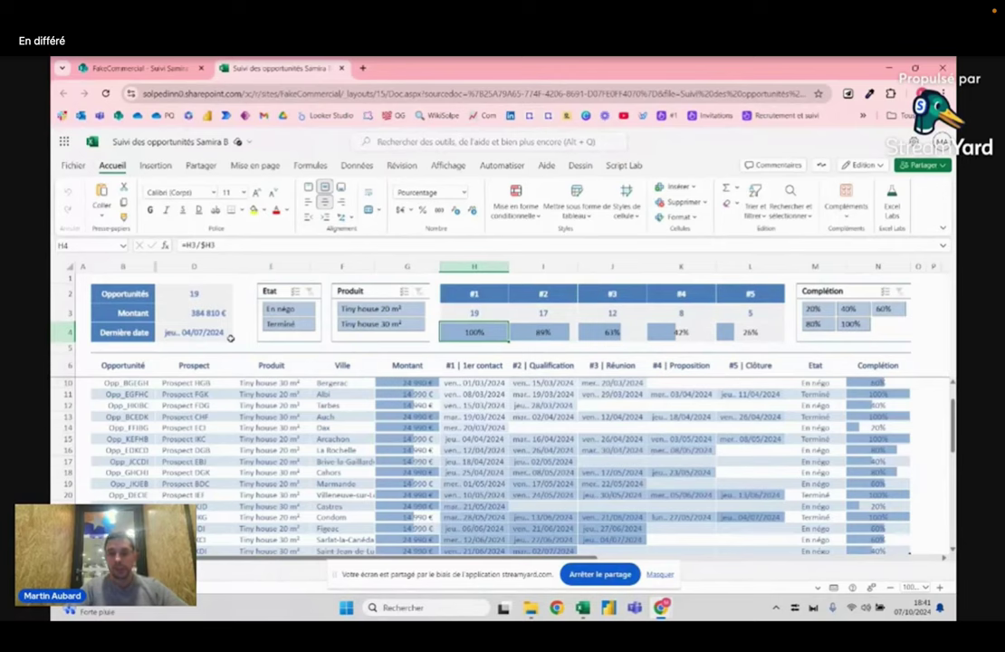
pyautogui.click(777, 337)
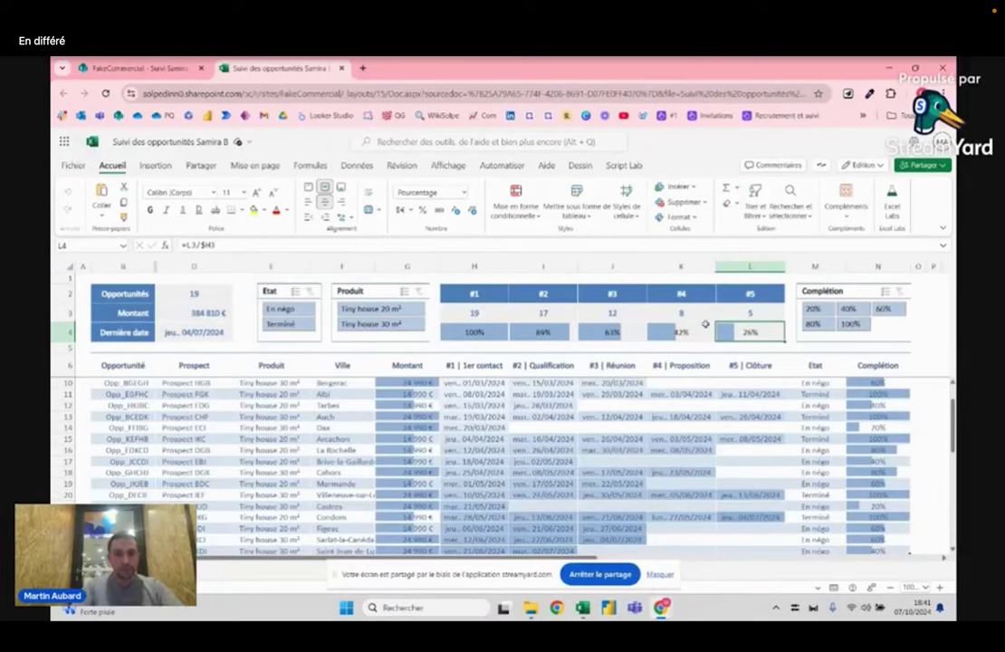
pyautogui.click(342, 69)
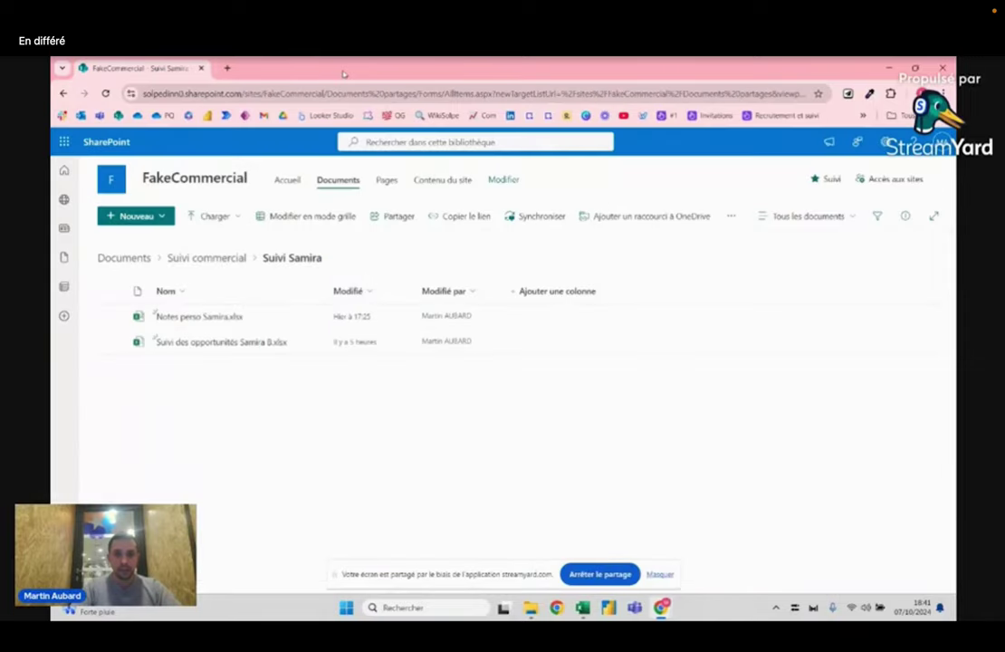
pyautogui.click(205, 342)
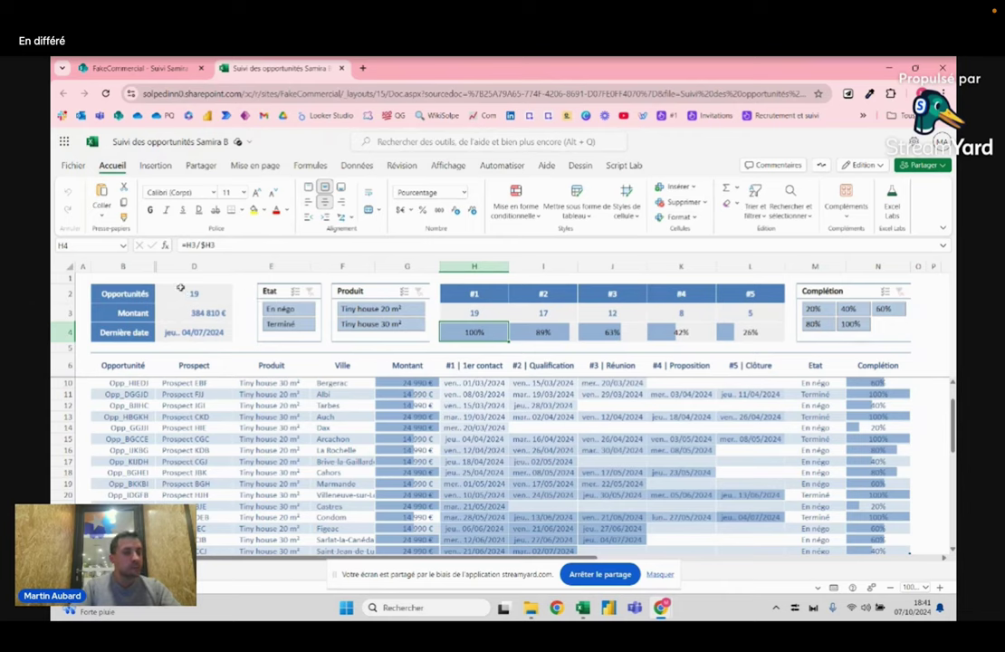
pyautogui.click(122, 65)
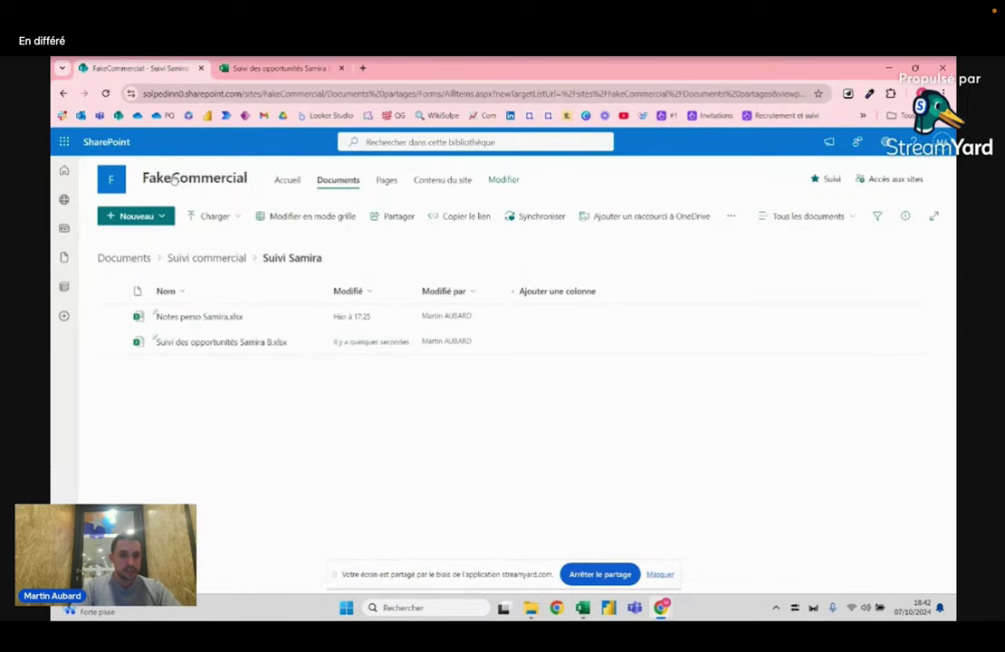
# - Navigate Accueil → Documents → Suivi commercial → a salesperson's folder, back out twice, then switch to Excel
pyautogui.click(172, 180)
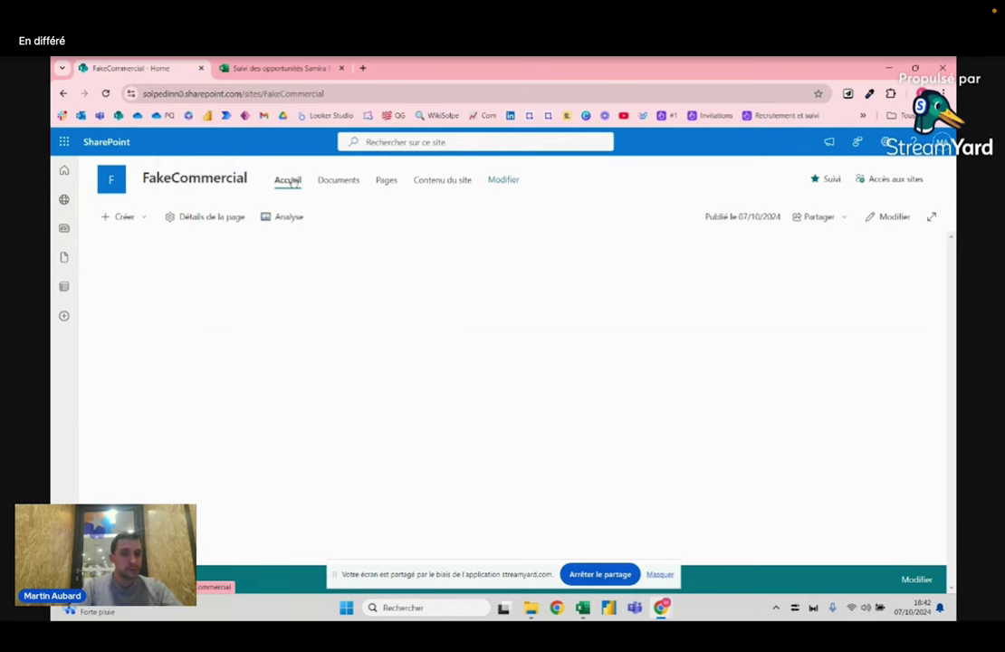
pyautogui.click(339, 185)
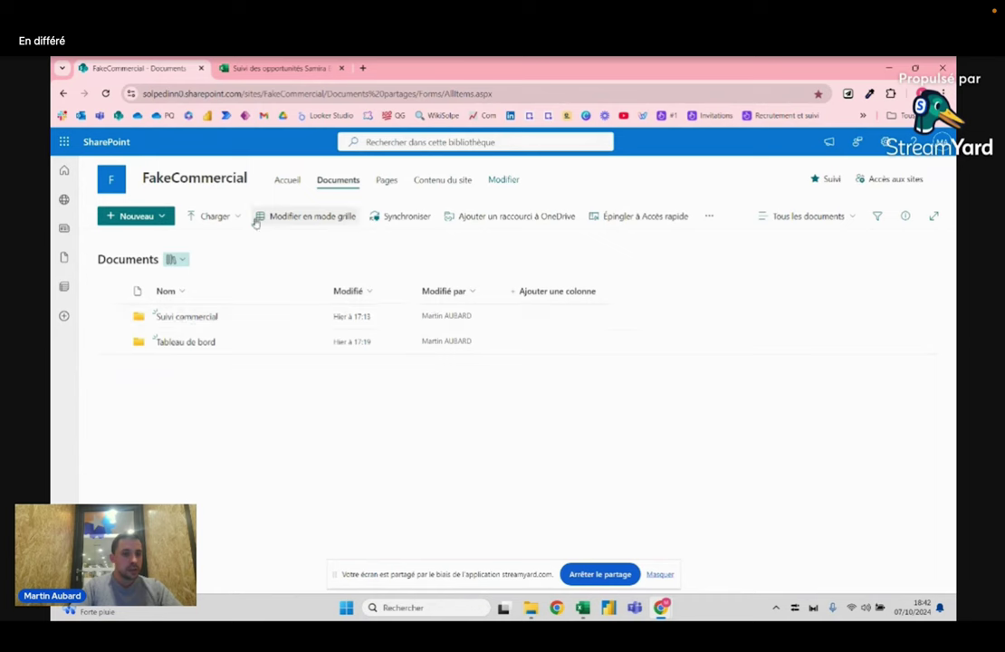
pyautogui.moveTo(208, 318)
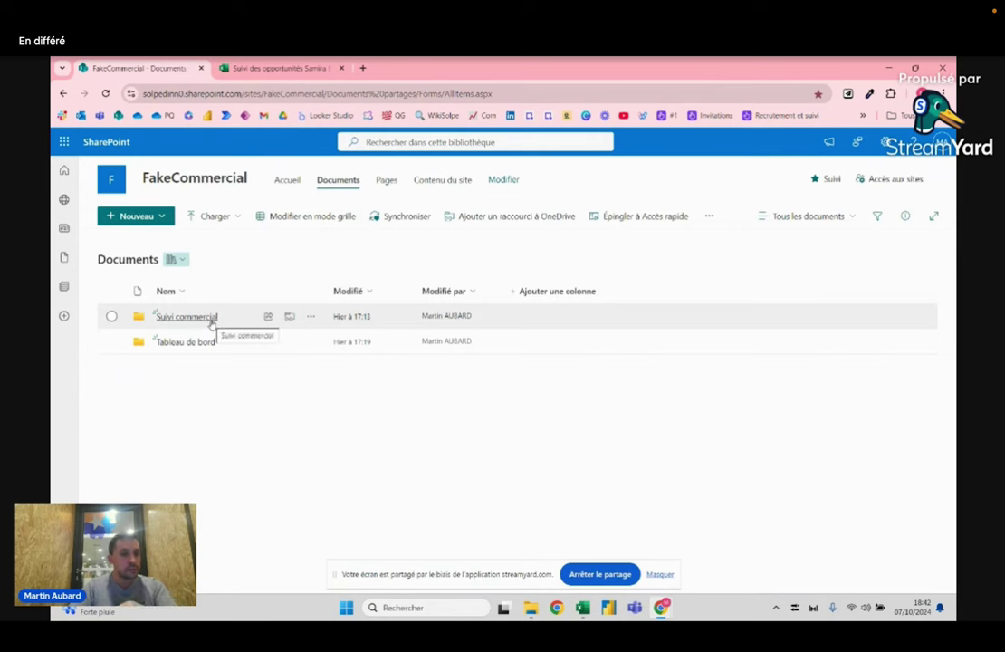
pyautogui.click(209, 317)
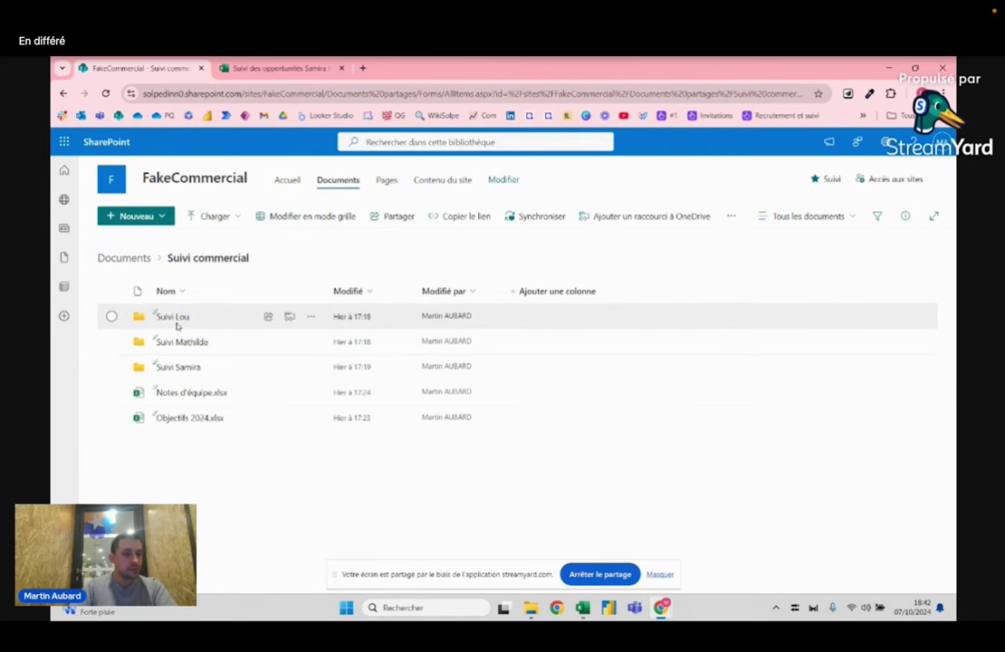
pyautogui.click(178, 317)
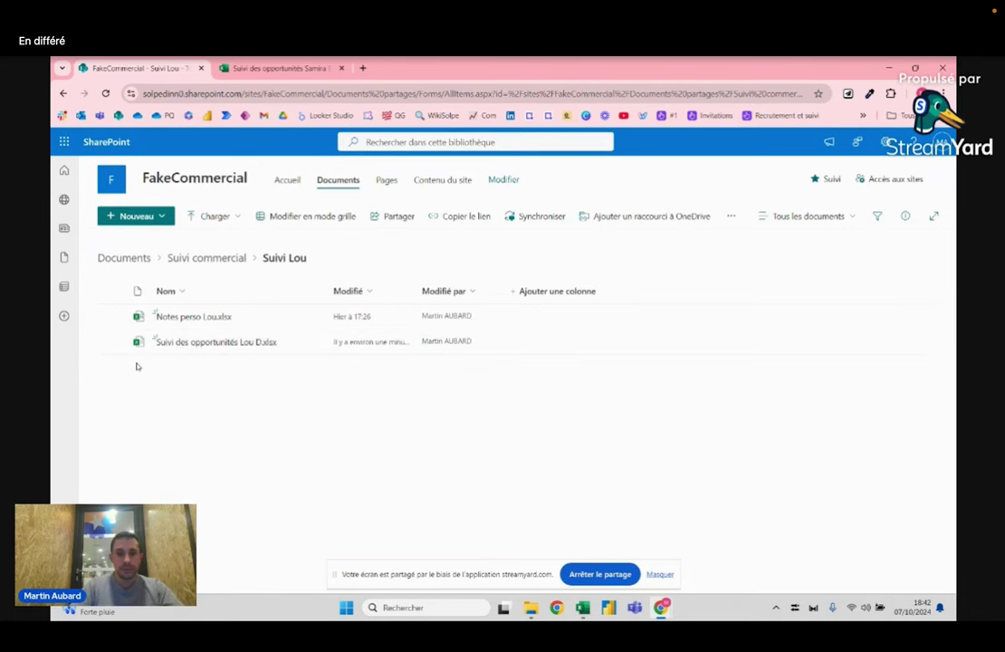
pyautogui.click(63, 93)
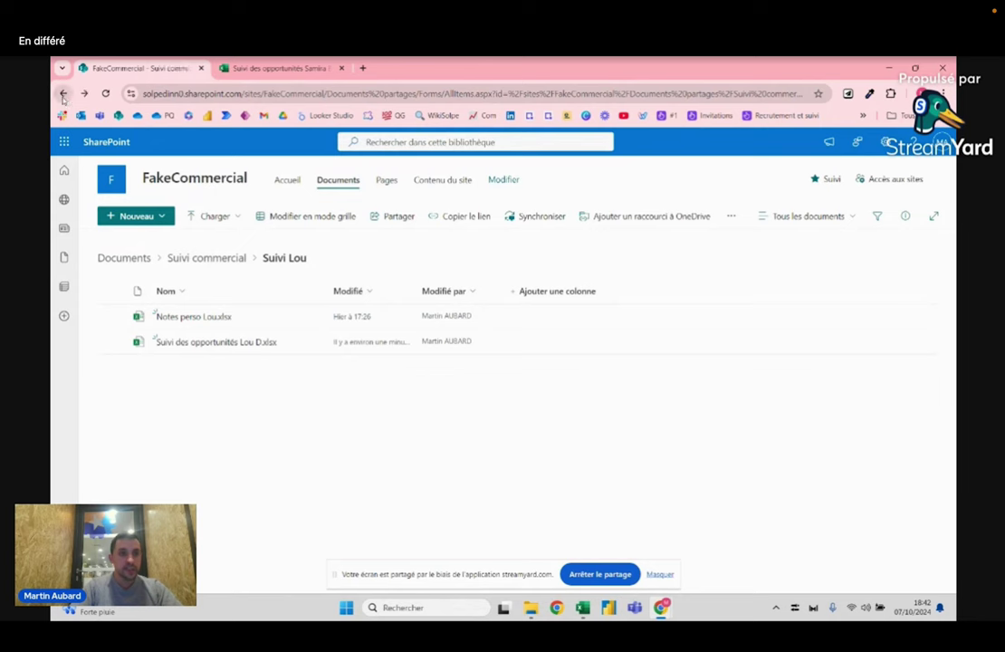
pyautogui.click(63, 93)
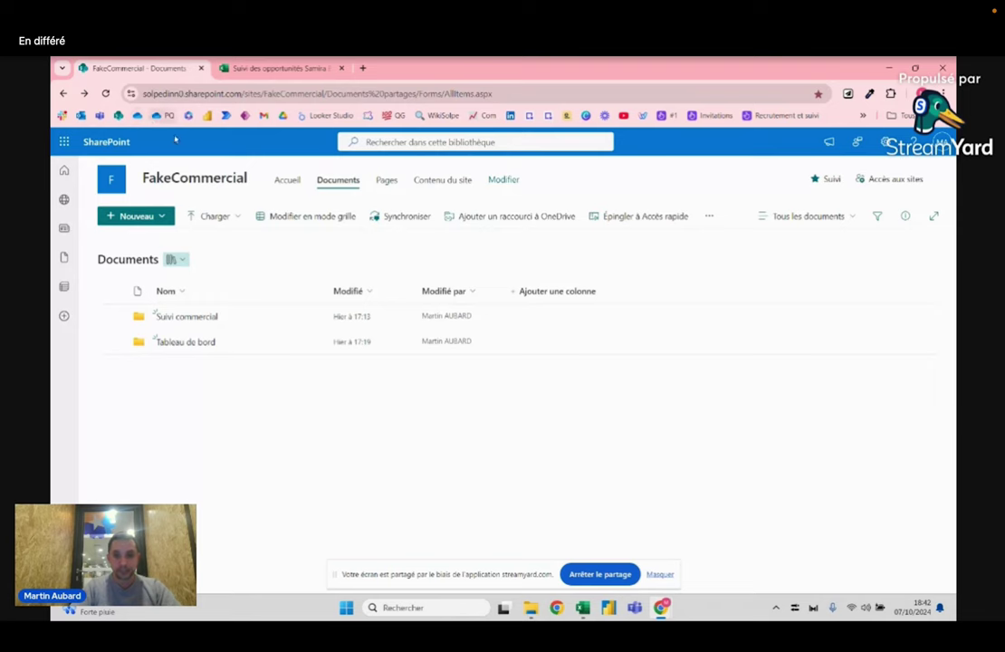
pyautogui.hotkey('alt', 'Tab')
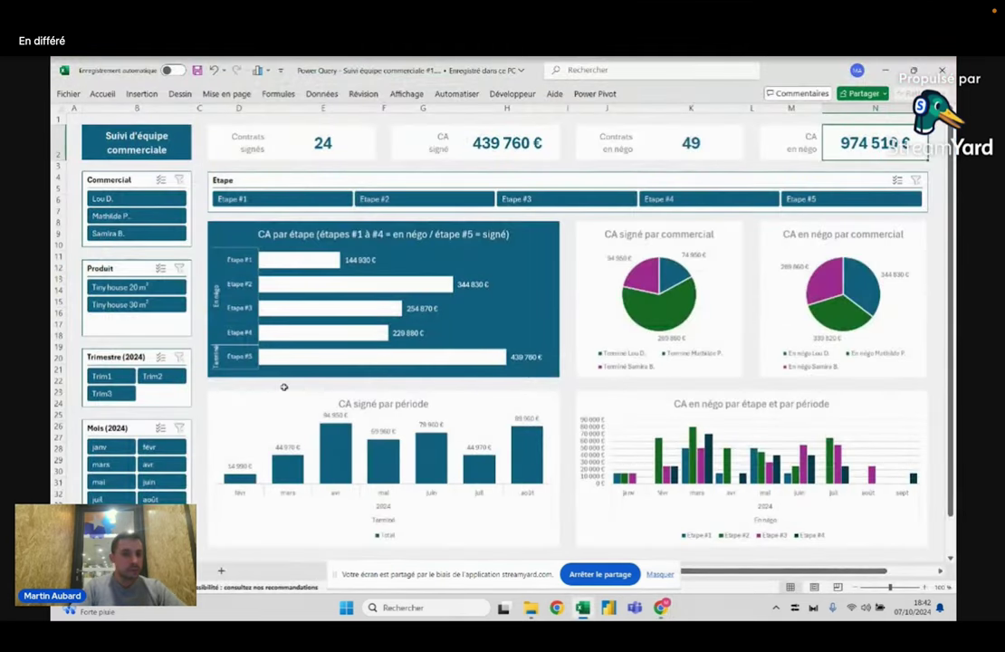
# - Clear the Commercial slicer, filter Trimestre to Trim3 (7 signed contracts, 134 930 €), then close the workbook
pyautogui.click(163, 197)
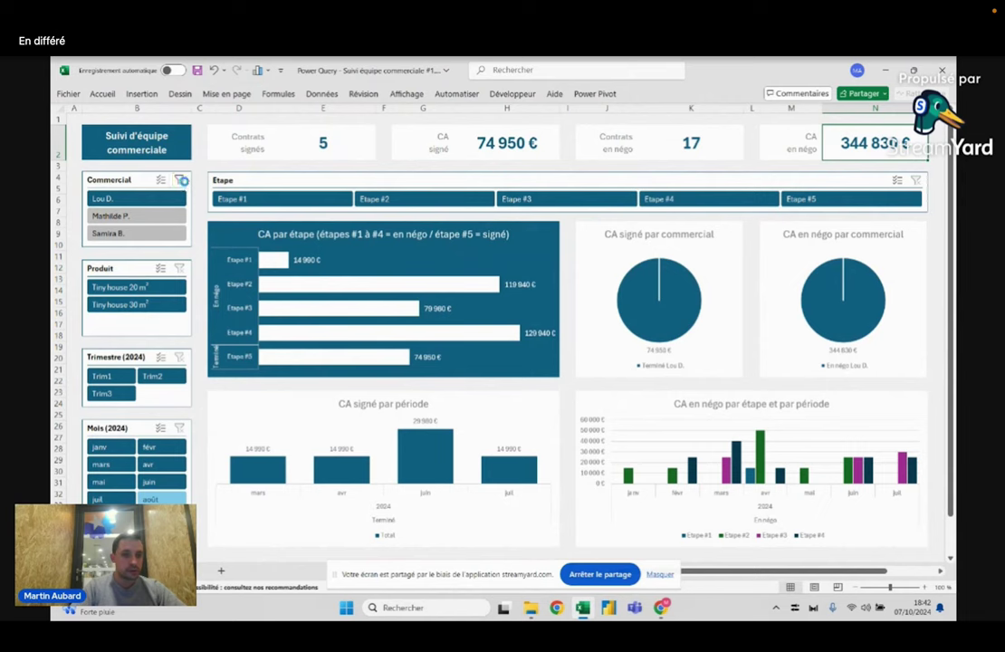
pyautogui.click(179, 180)
pyautogui.click(101, 376)
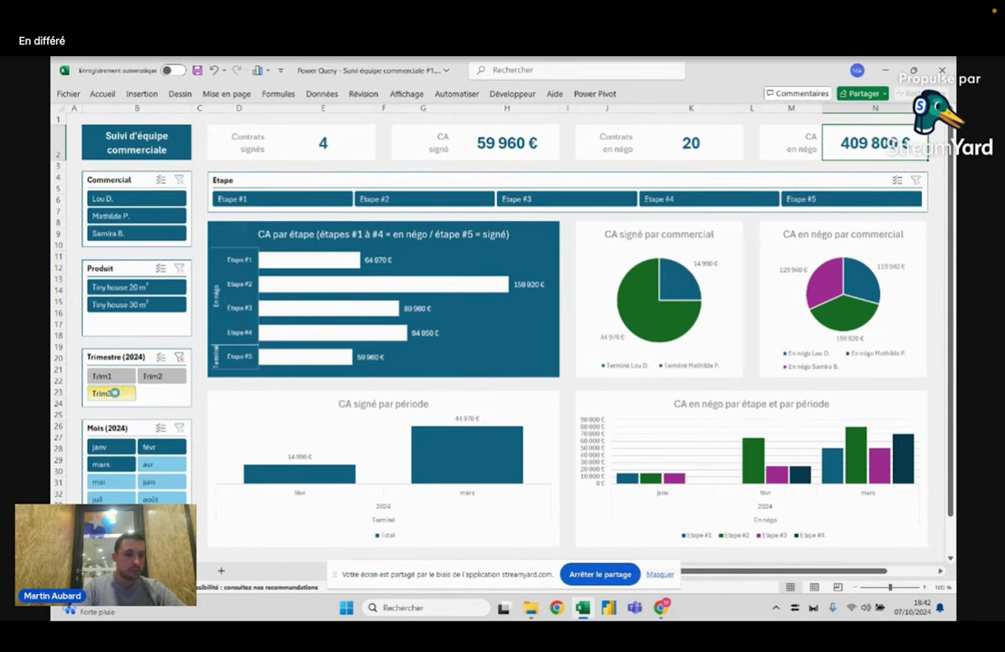
pyautogui.click(103, 392)
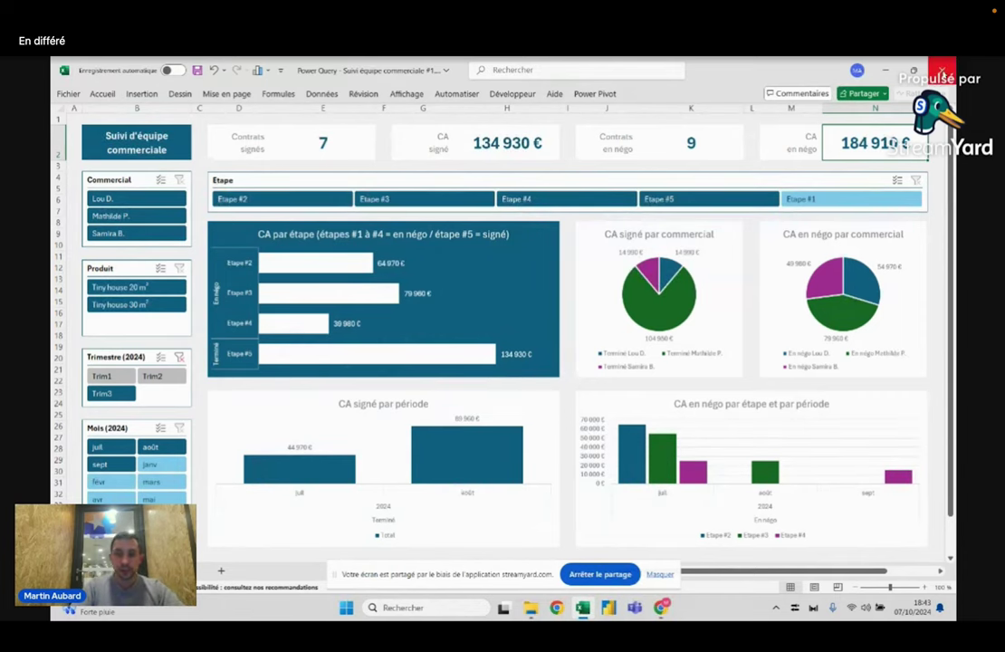
pyautogui.click(941, 70)
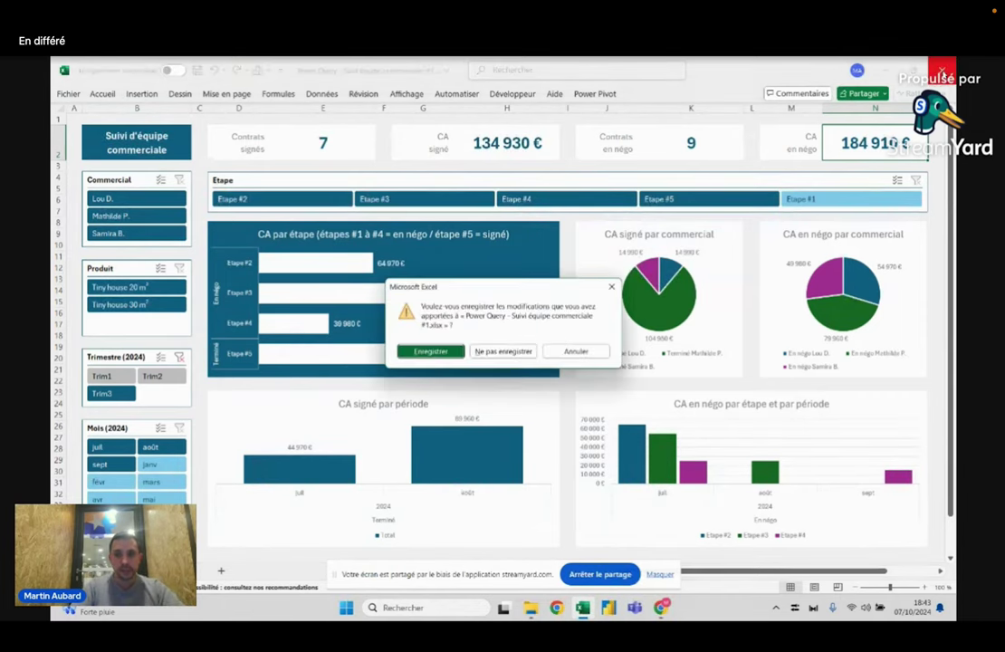
# - Close the dashboard workbook without saving and switch to the vWebinaire workbook window
pyautogui.click(503, 351)
pyautogui.hotkey('alt', 'Tab')
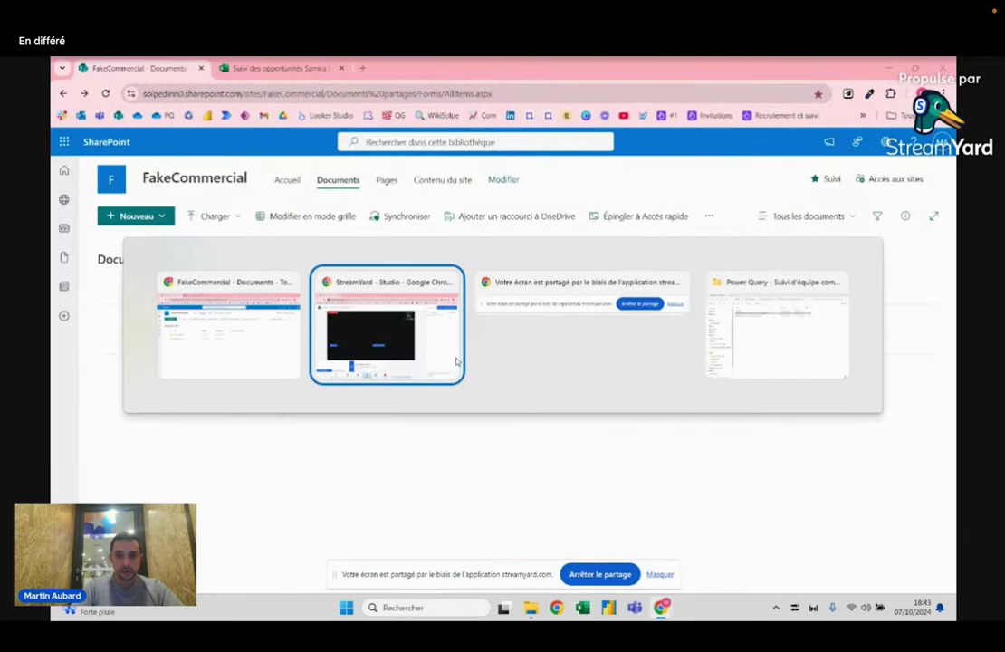
pyautogui.hotkey('alt', 'Tab')
pyautogui.hotkey('alt', 'Tab')
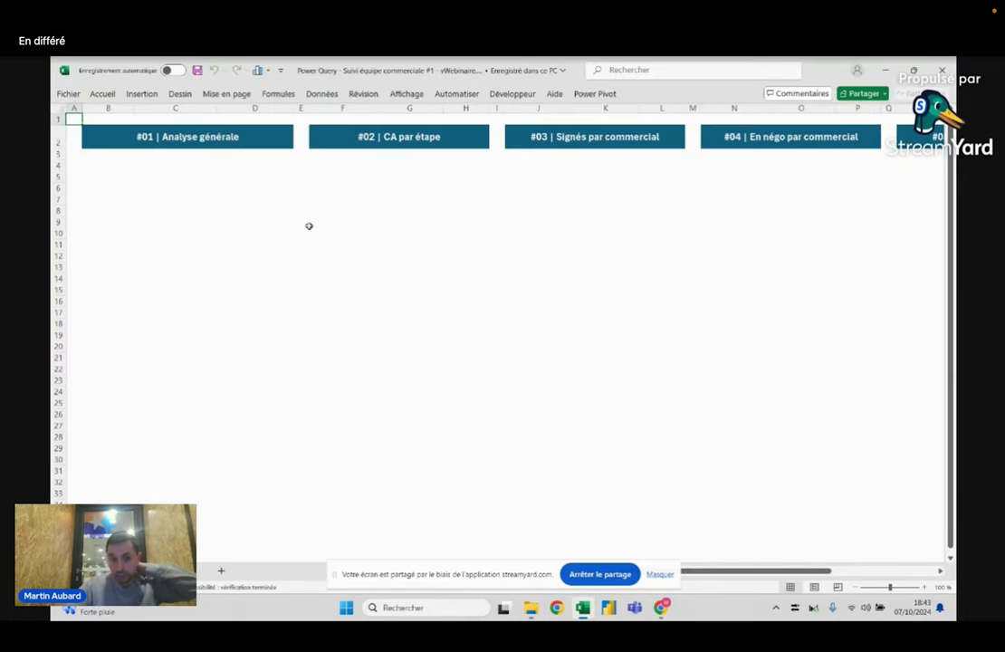
# - Tick Barre de formule under Affichage so the formula bar shows above the sheet
pyautogui.click(407, 93)
pyautogui.click(433, 141)
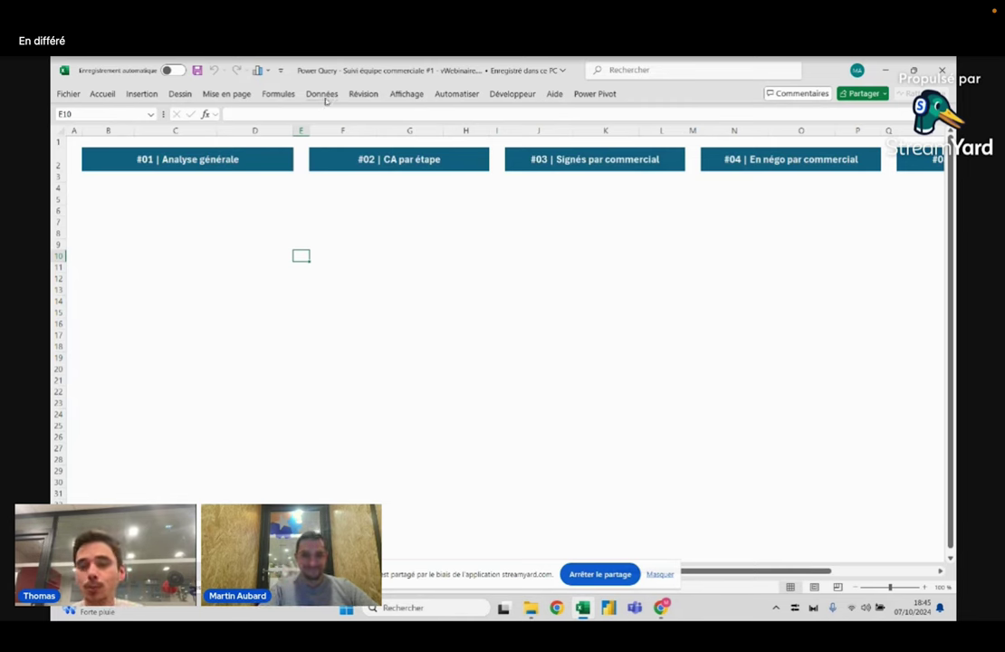
# - Pin the Données ribbon and create a blank query from Obtenir des données
pyautogui.click(329, 96)
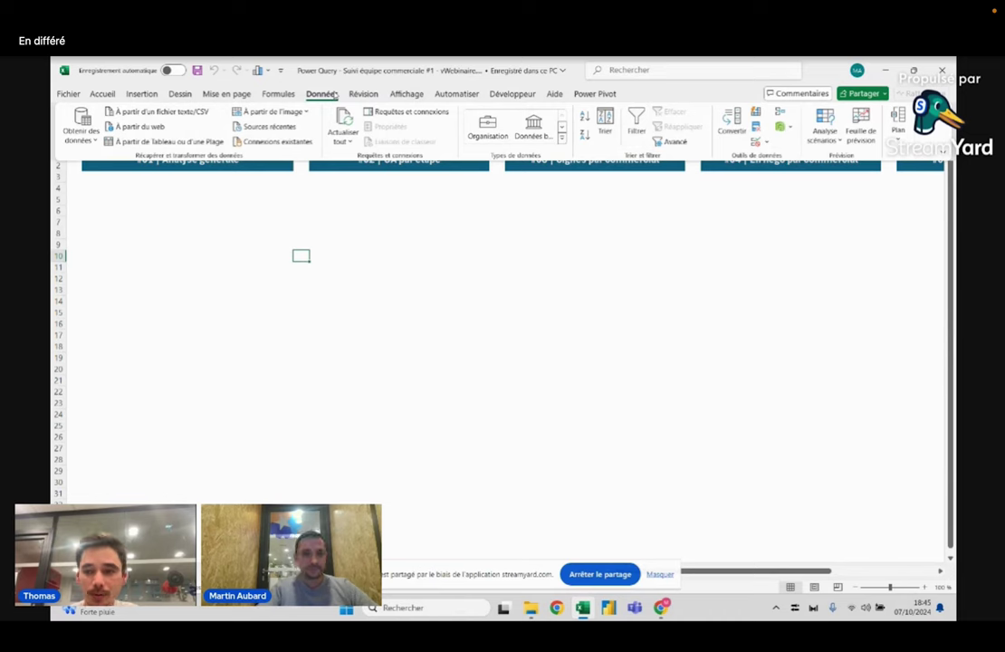
pyautogui.doubleClick(323, 94)
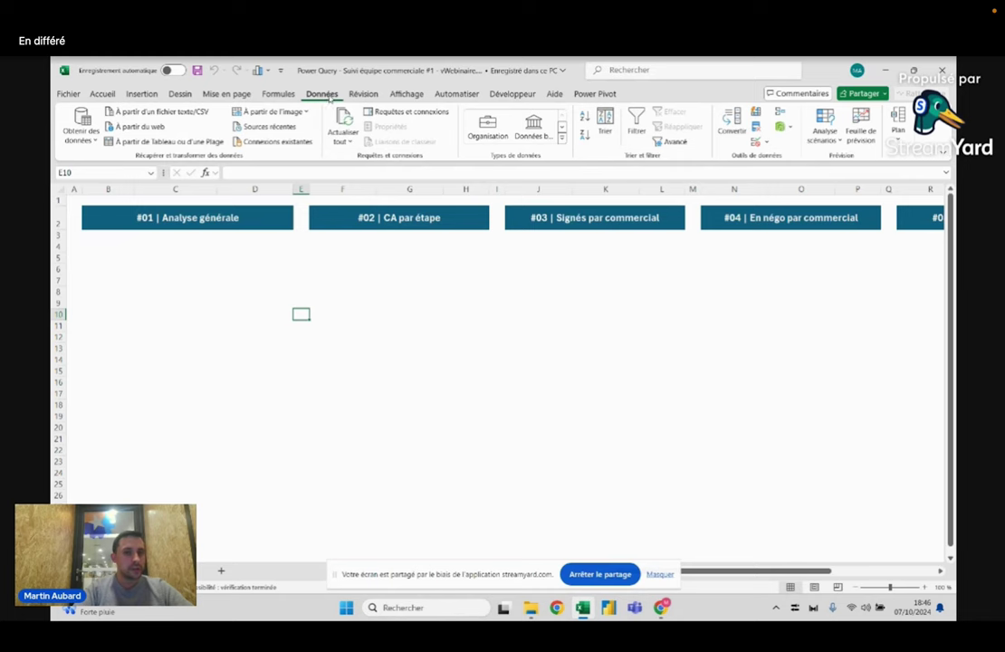
pyautogui.click(86, 138)
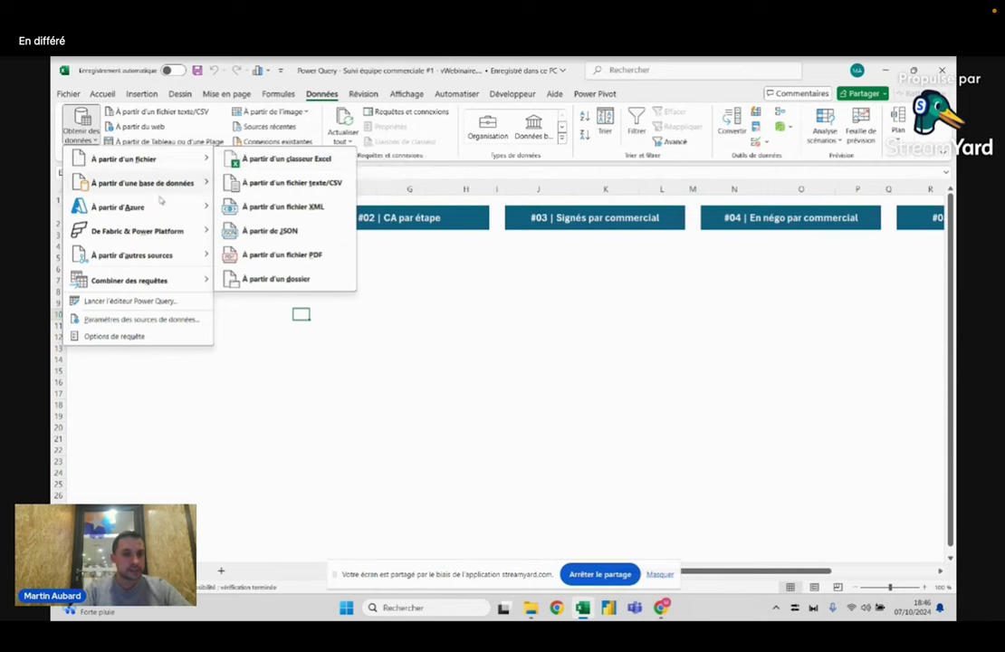
pyautogui.moveTo(132, 256)
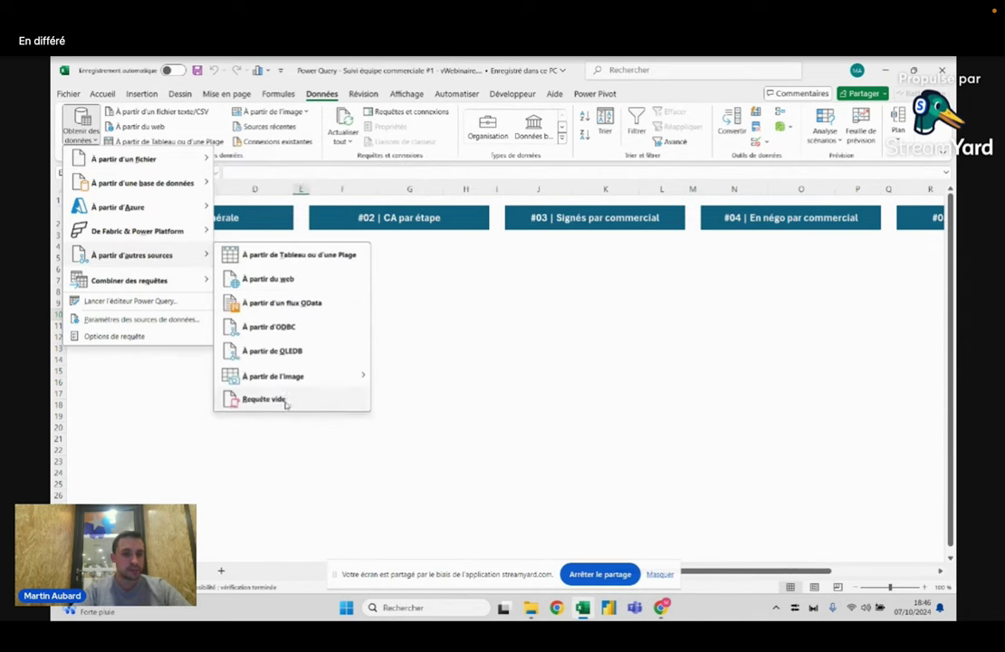
pyautogui.click(283, 399)
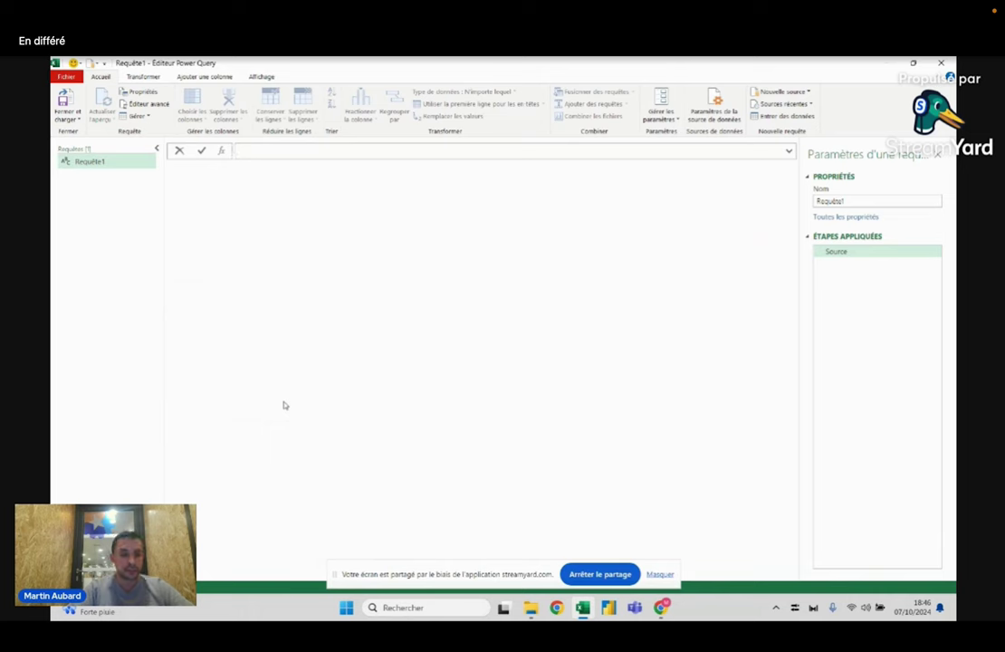
# - Discard the empty query, then create a fresh blank query, Requête1
pyautogui.click(940, 63)
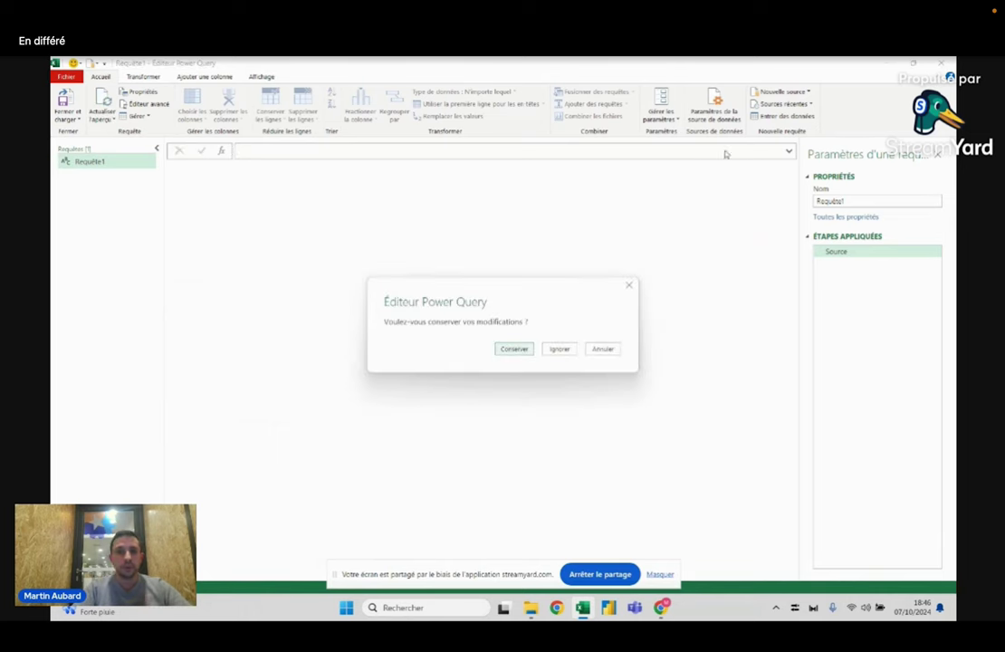
pyautogui.click(561, 348)
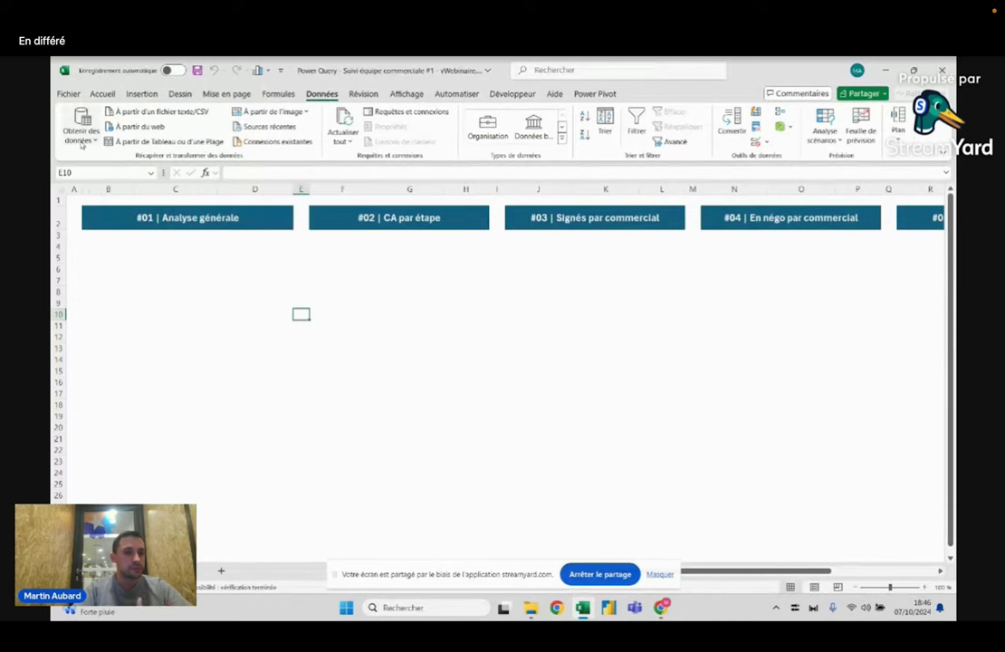
pyautogui.click(79, 132)
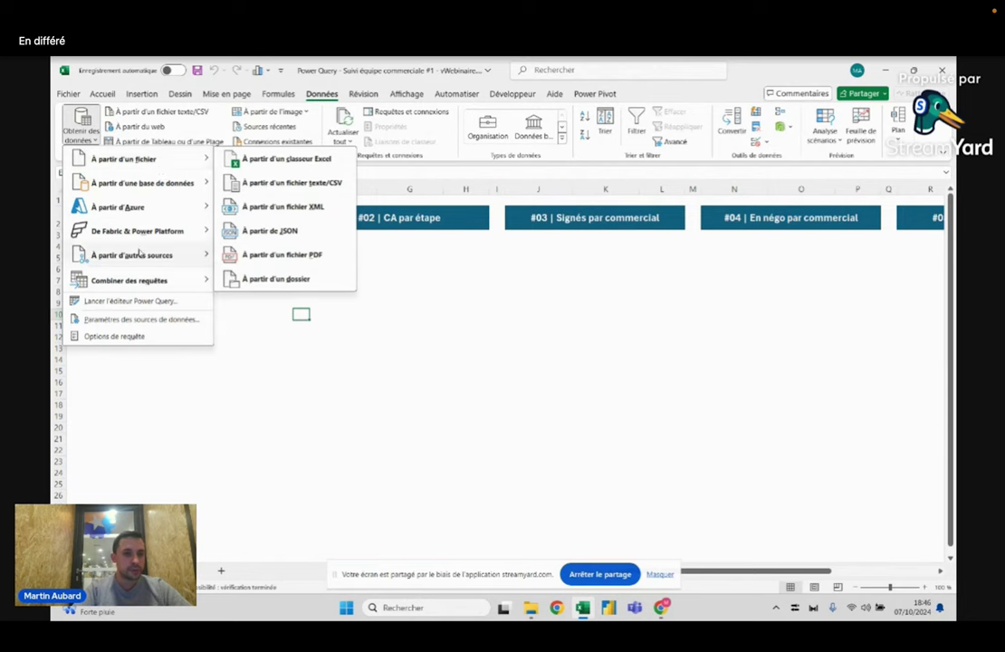
pyautogui.moveTo(132, 255)
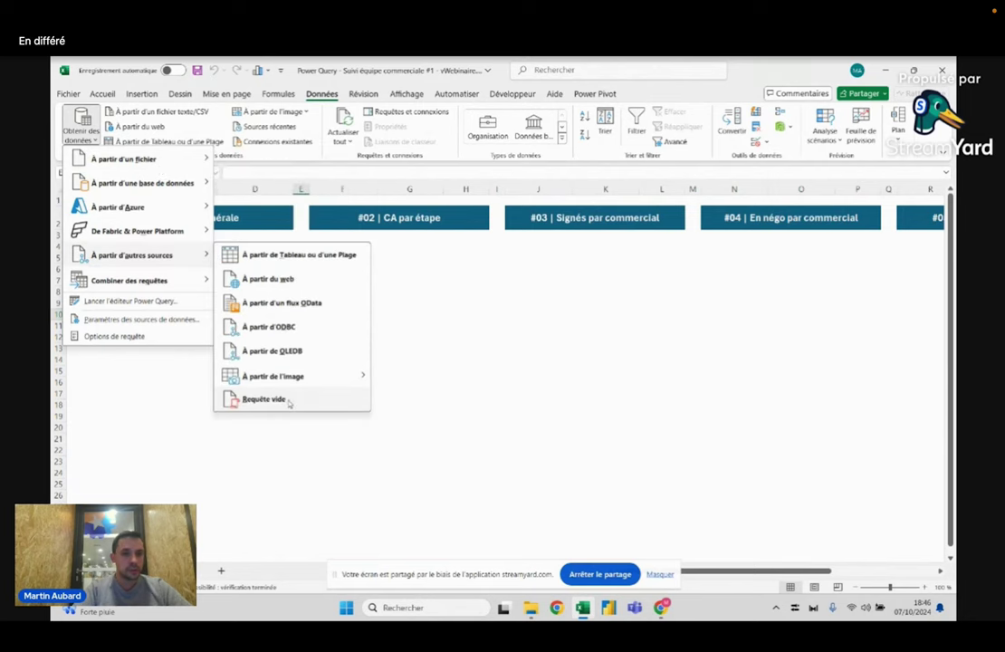
pyautogui.click(263, 398)
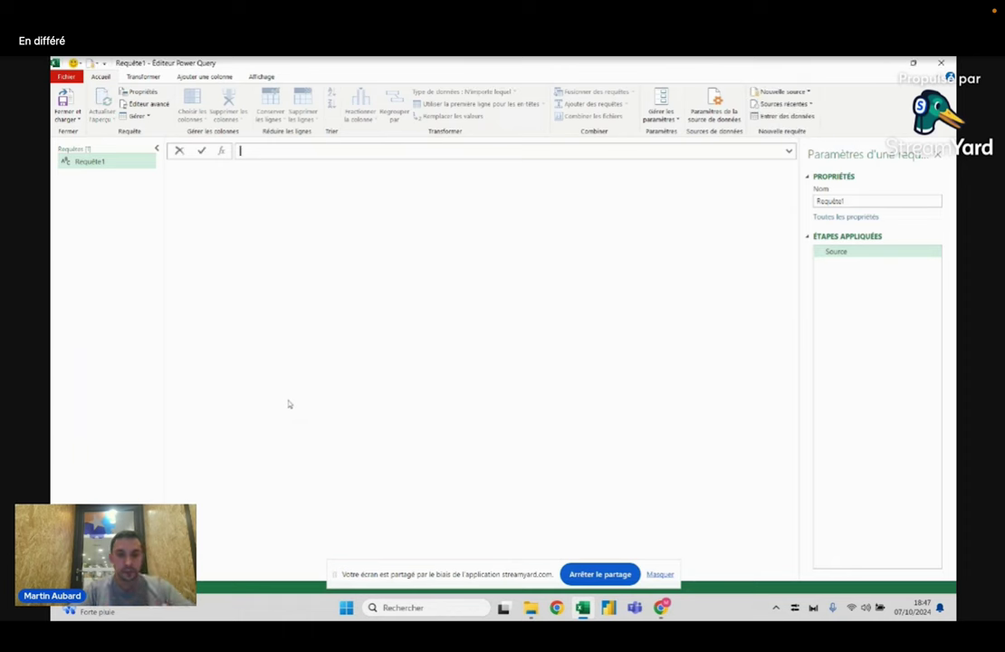
# - Begin Requête1's formula as =SharePoint.Files( via autocomplete, then switch to File Explorer
pyautogui.click(309, 152)
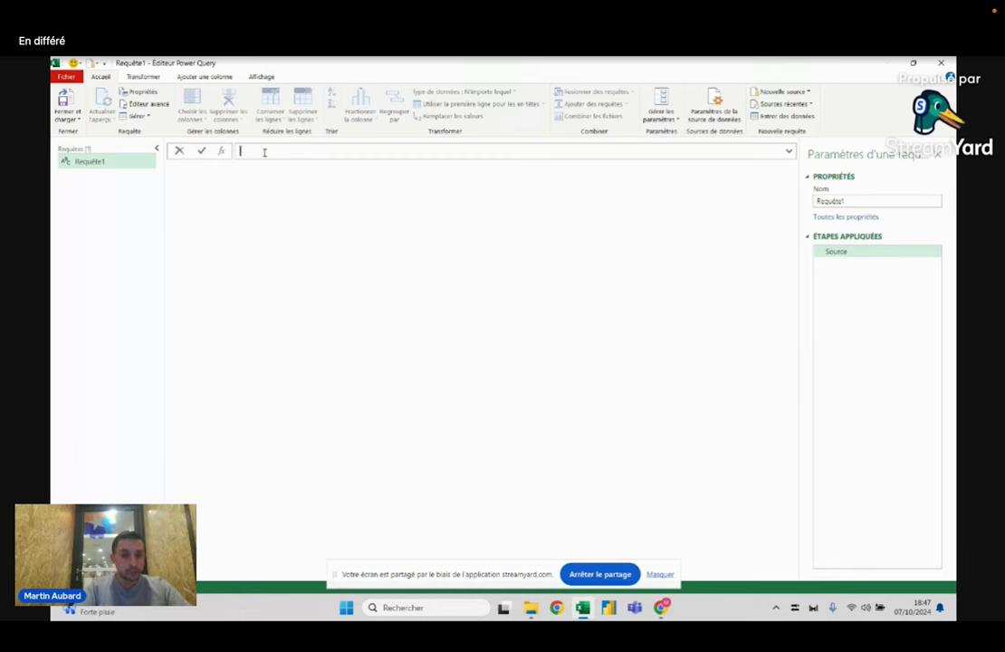
pyautogui.write('=share')
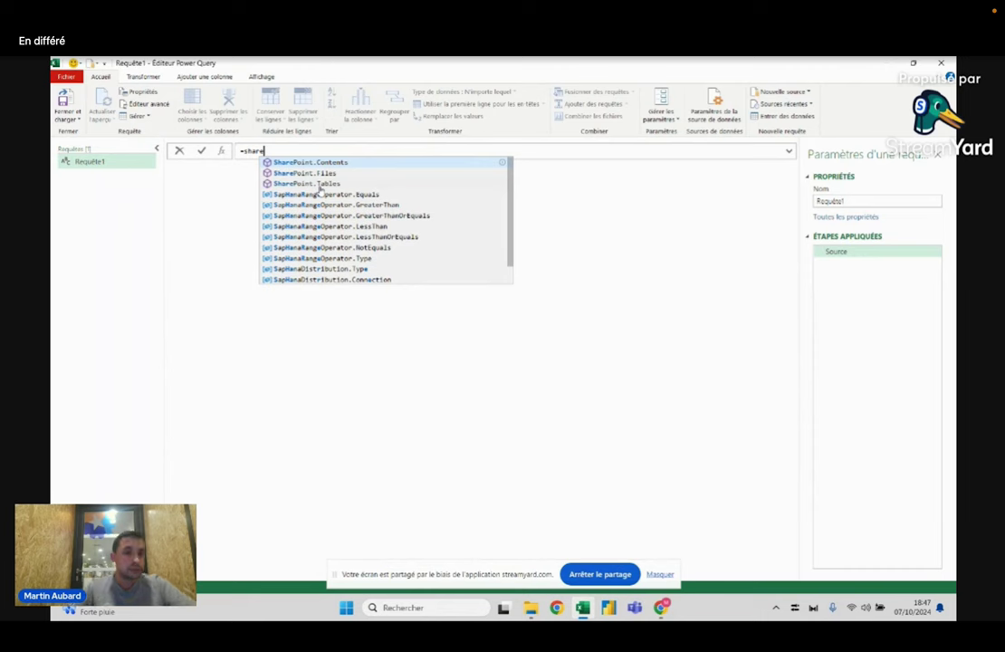
pyautogui.click(335, 173)
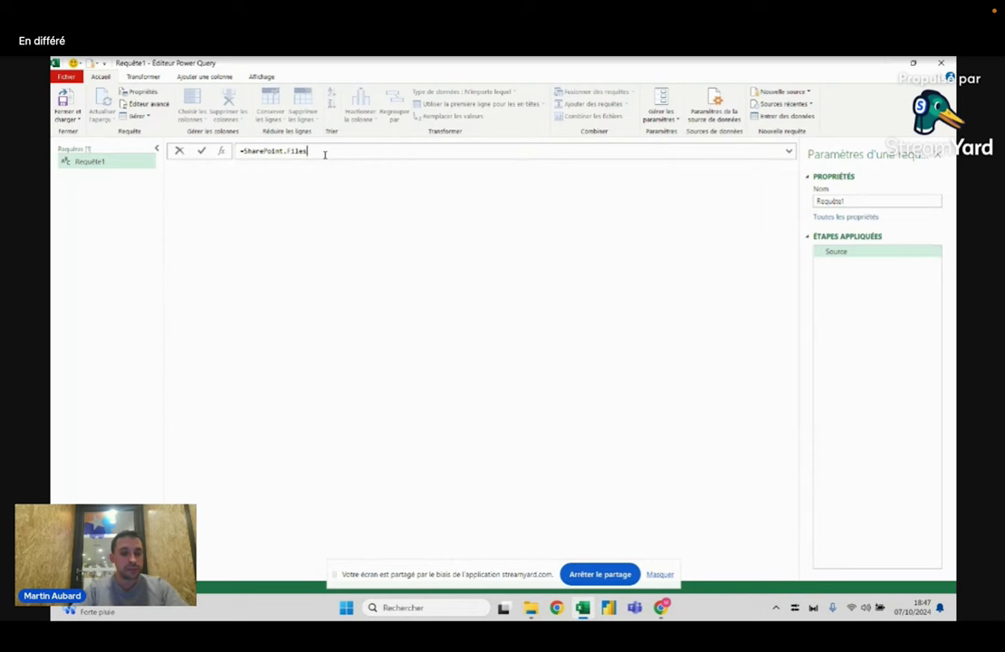
pyautogui.write('(')
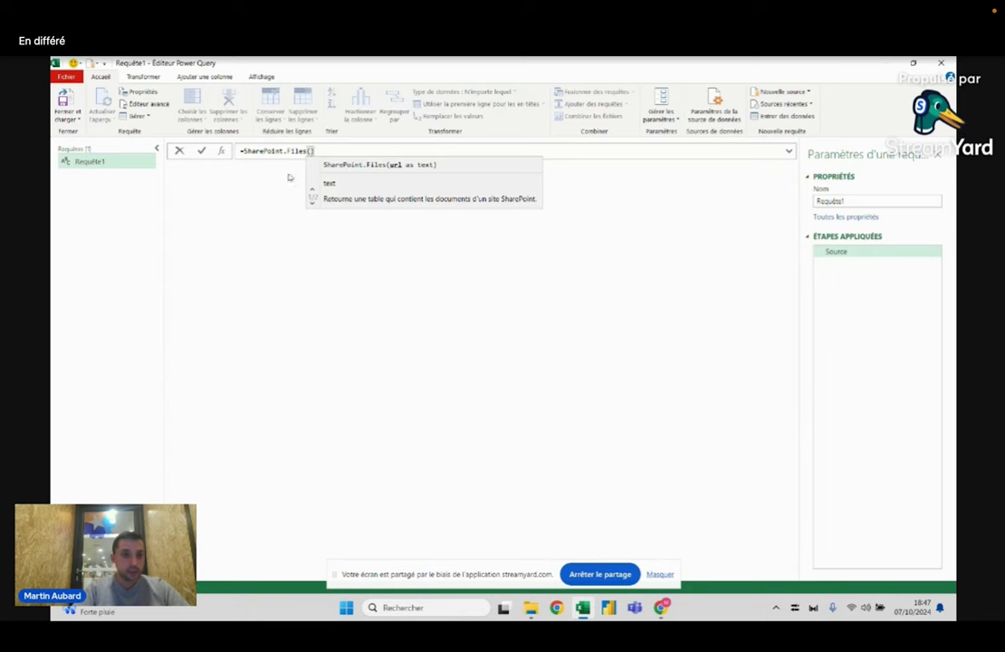
pyautogui.hotkey('alt', 'Tab')
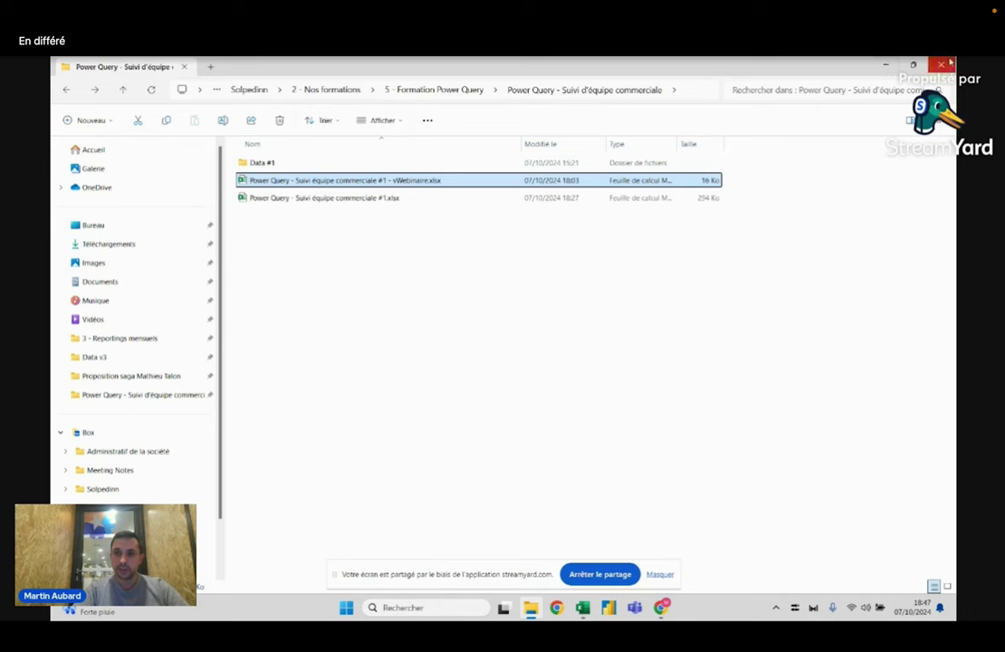
# - Return to the FakeCommercial home page and select its /sites/FakeCommercial web address for copying
pyautogui.hotkey('alt', 'Tab')
pyautogui.press('Tab')
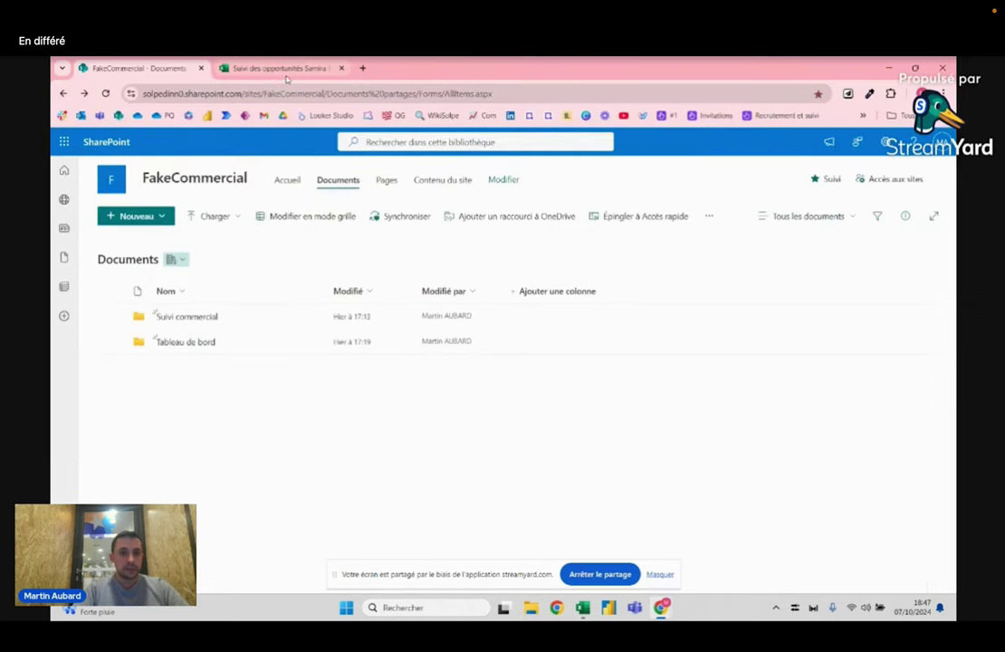
pyautogui.click(283, 71)
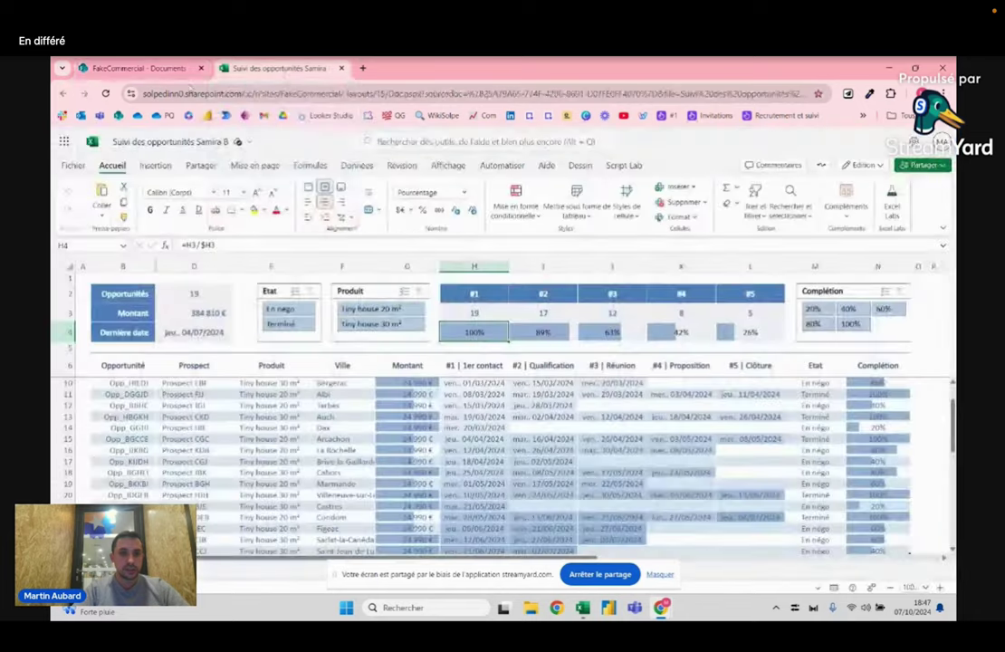
pyautogui.click(176, 68)
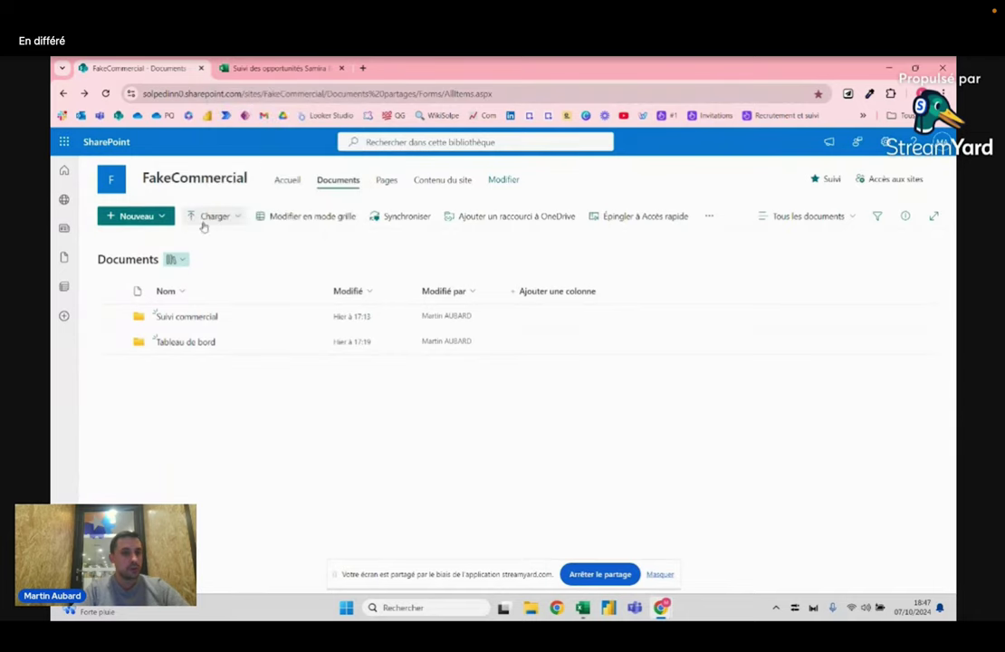
pyautogui.click(290, 181)
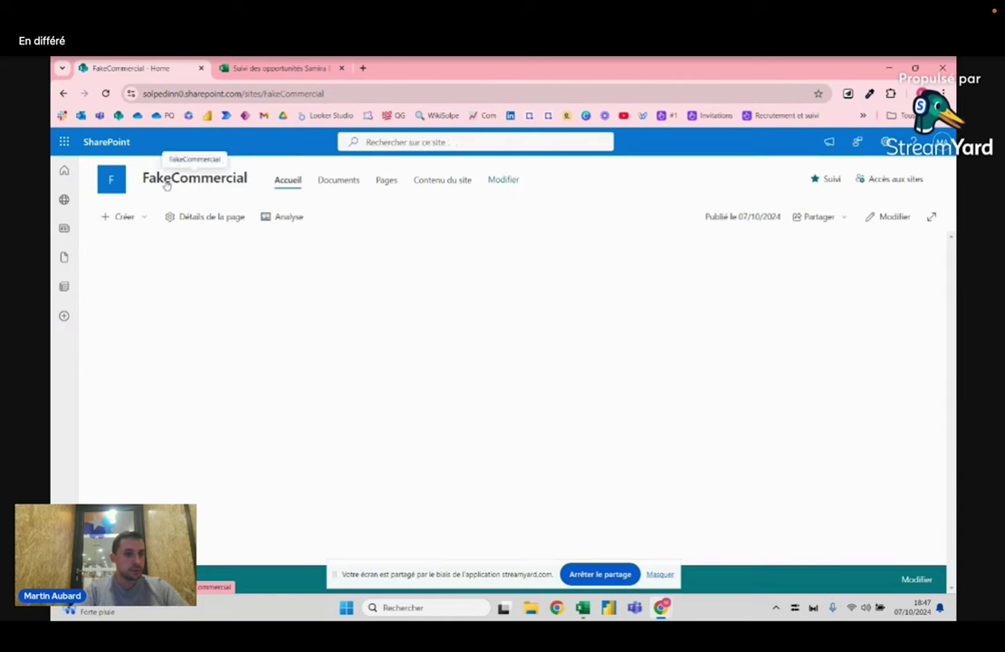
pyautogui.click(337, 180)
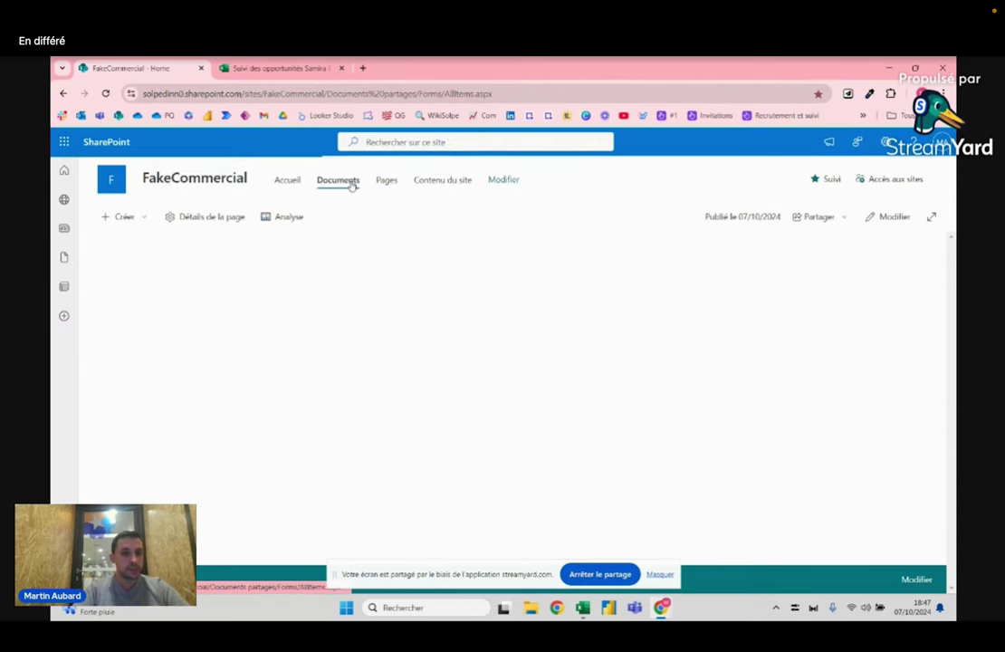
pyautogui.click(287, 180)
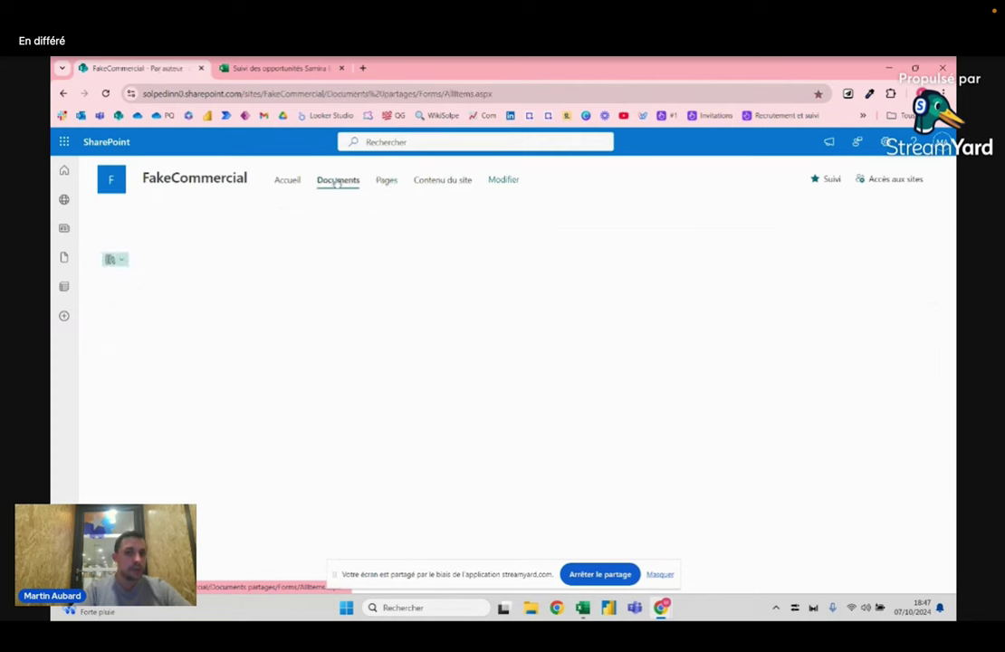
pyautogui.click(352, 89)
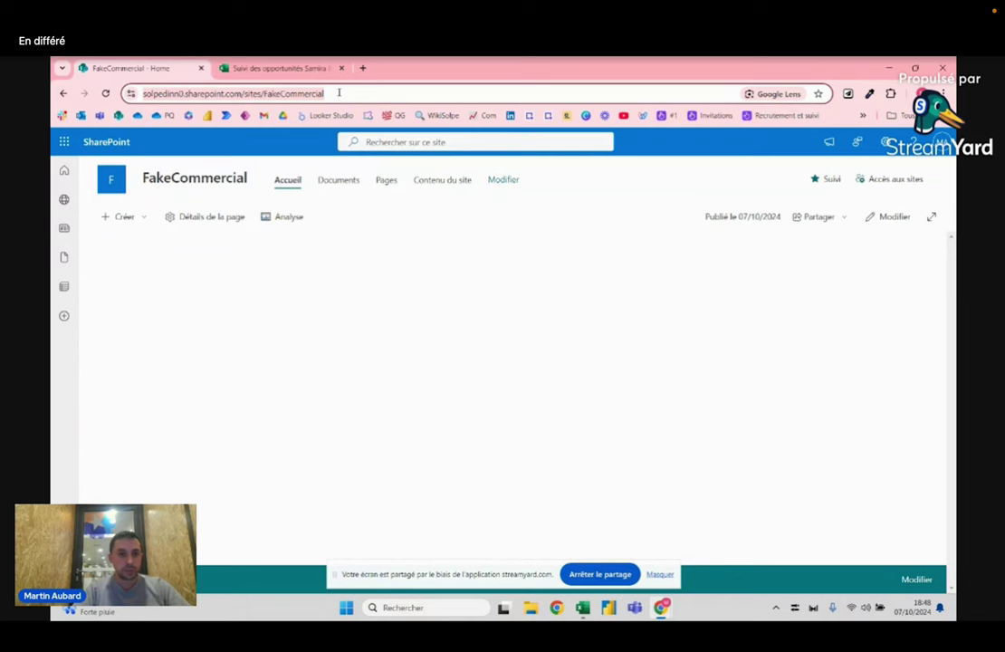
# - Paste the quoted FakeCommercial site URL into SharePoint.Files and commit the formula
pyautogui.hotkey('alt', 'Tab')
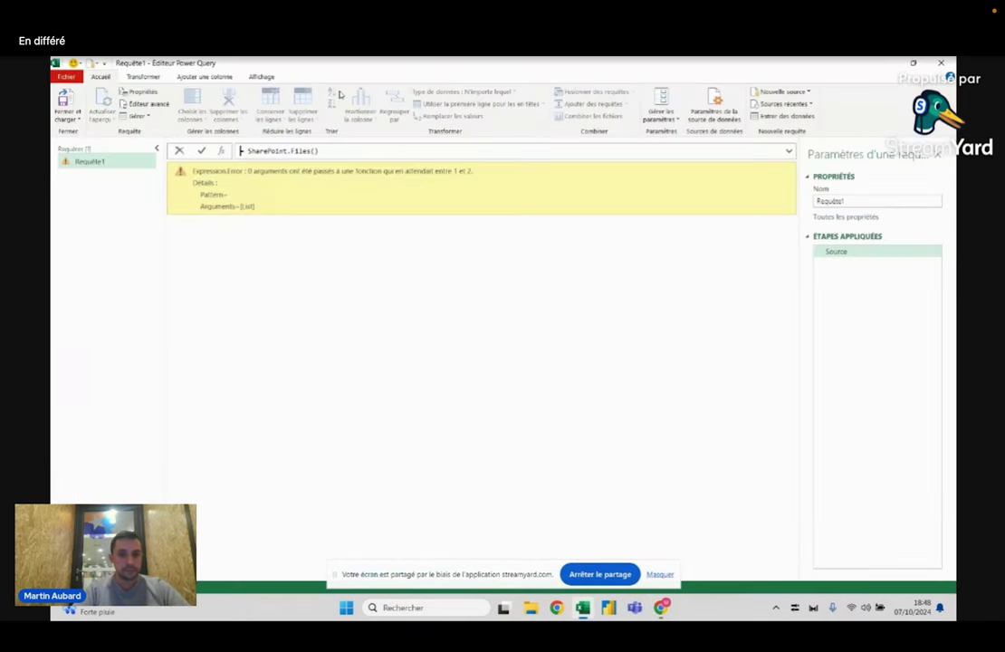
pyautogui.write('"')
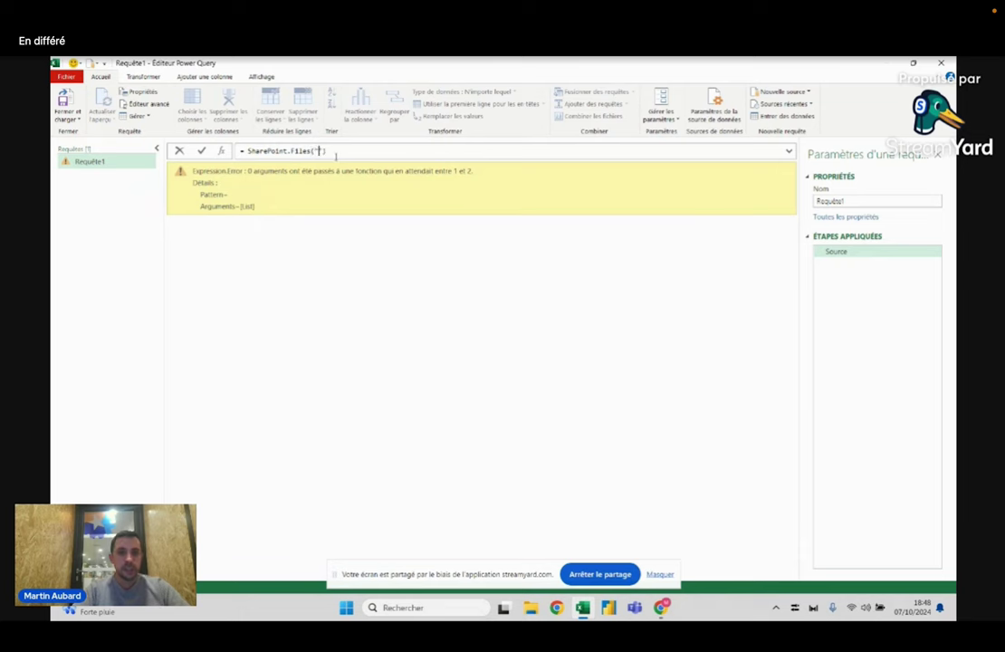
pyautogui.write('https://solpedinn0.sharepoint.com/sites/FakeCommercial')
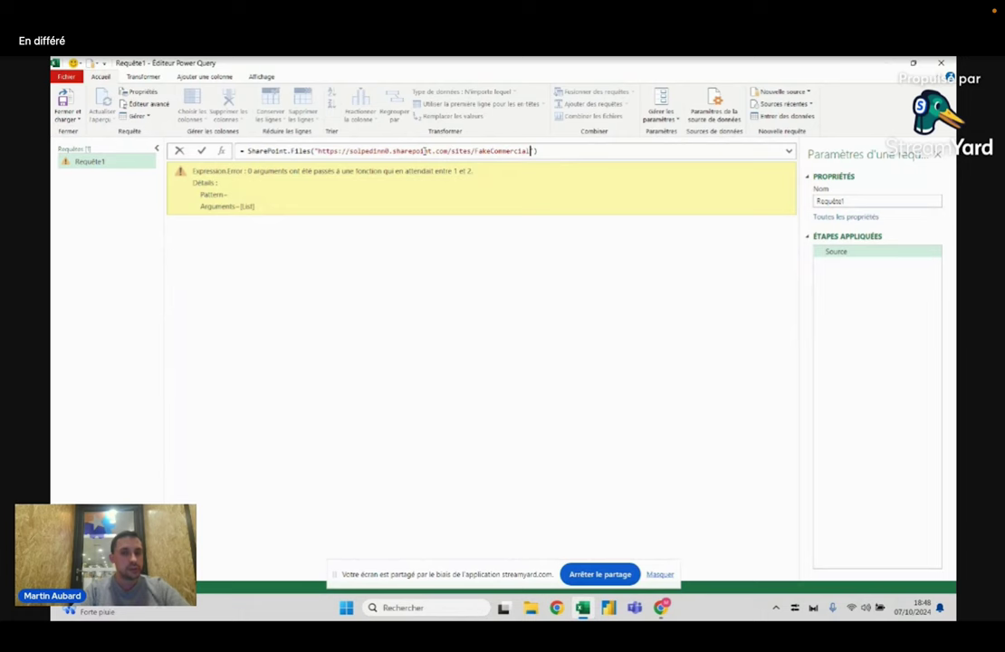
pyautogui.moveTo(318, 151); pyautogui.dragTo(531, 151)
pyautogui.click(550, 150)
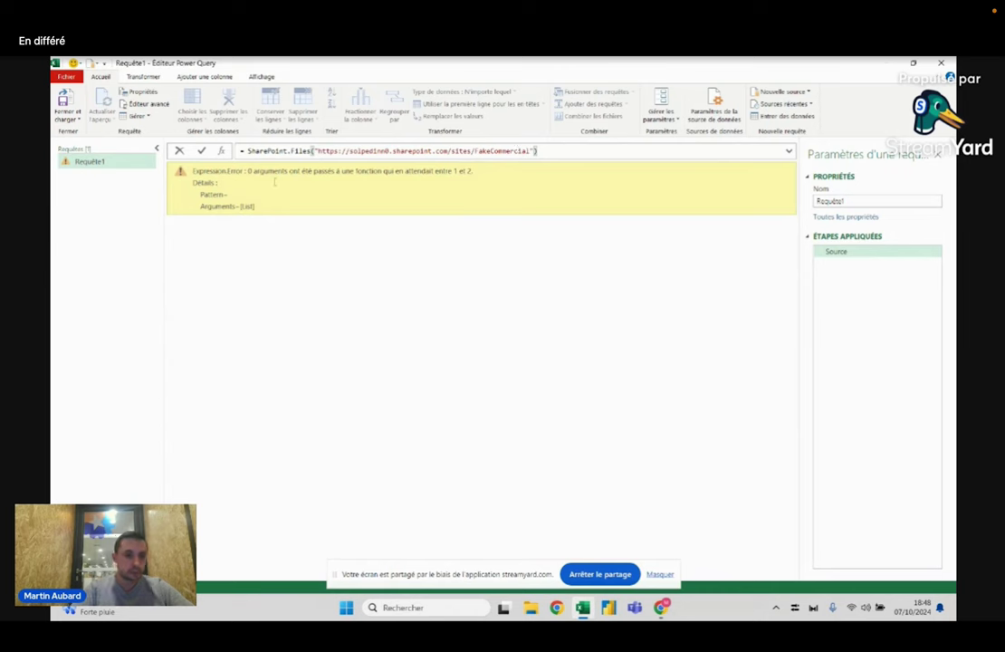
pyautogui.click(201, 150)
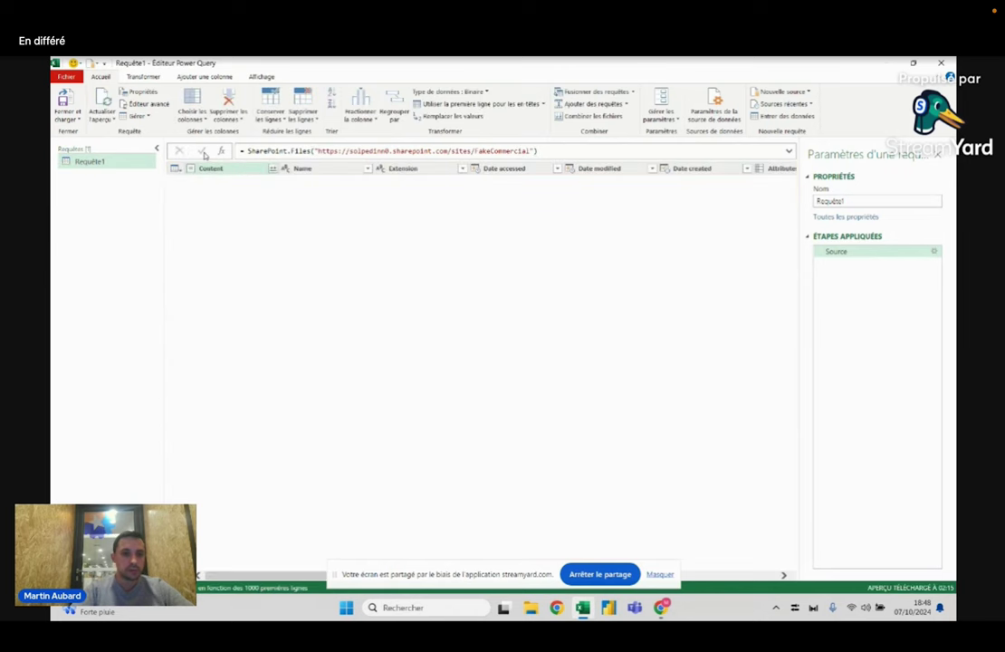
# - Append , [ApiVersion = 15] to the SharePoint.Files call so the site's ten .xlsx files appear
pyautogui.click(535, 150)
pyautogui.write(', ')
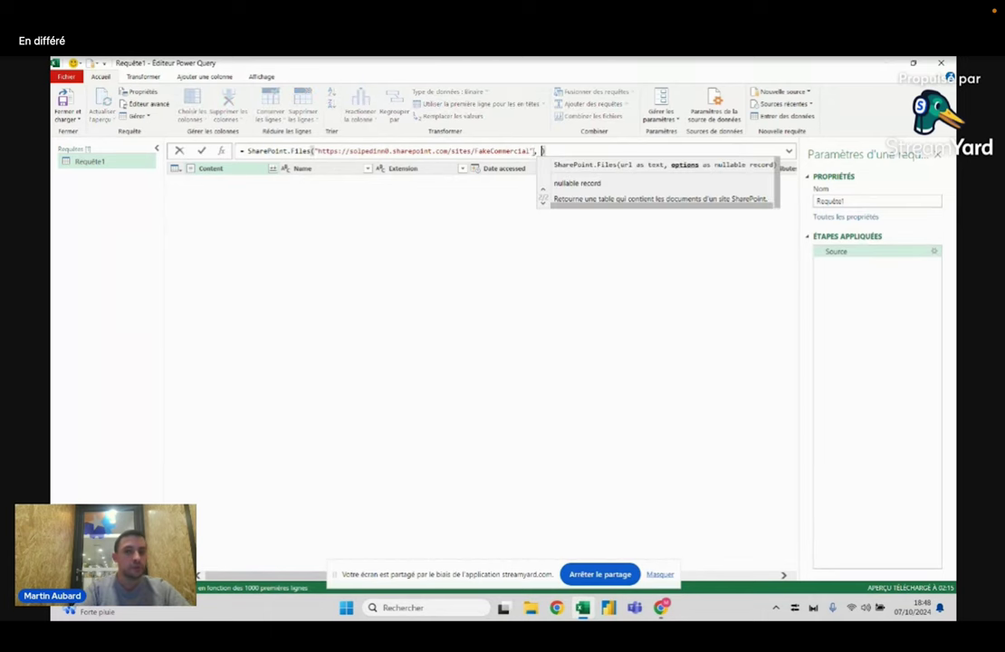
pyautogui.write('[')
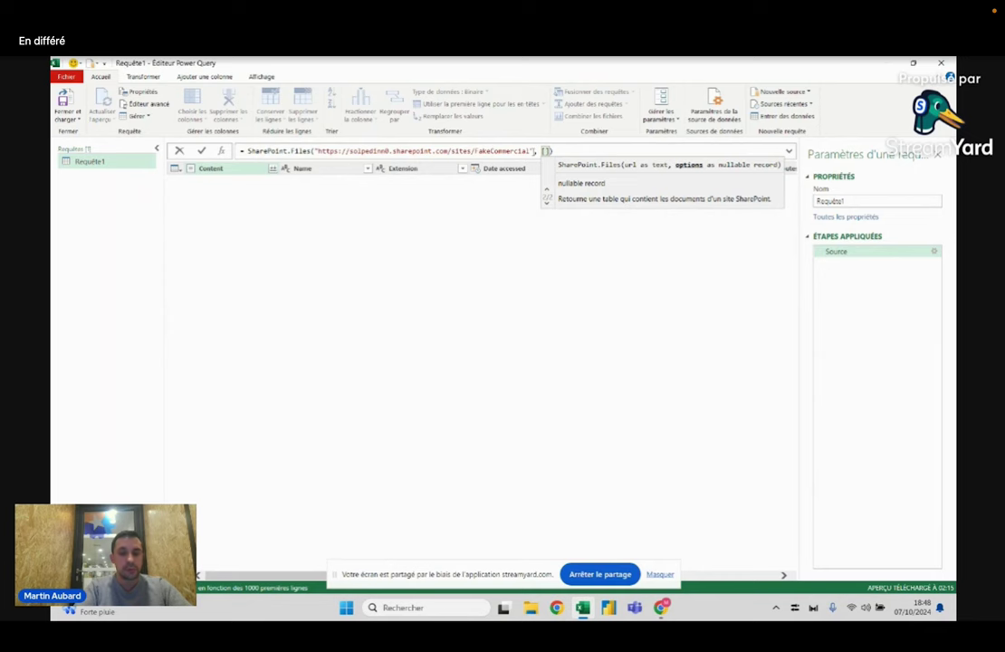
pyautogui.write('ApiV')
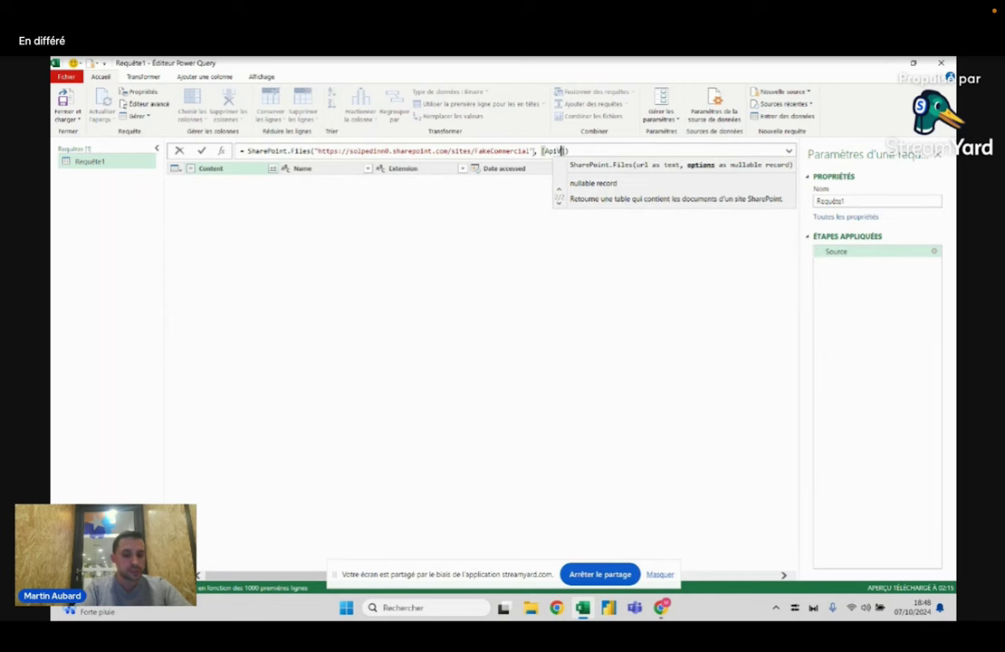
pyautogui.write('ersion')
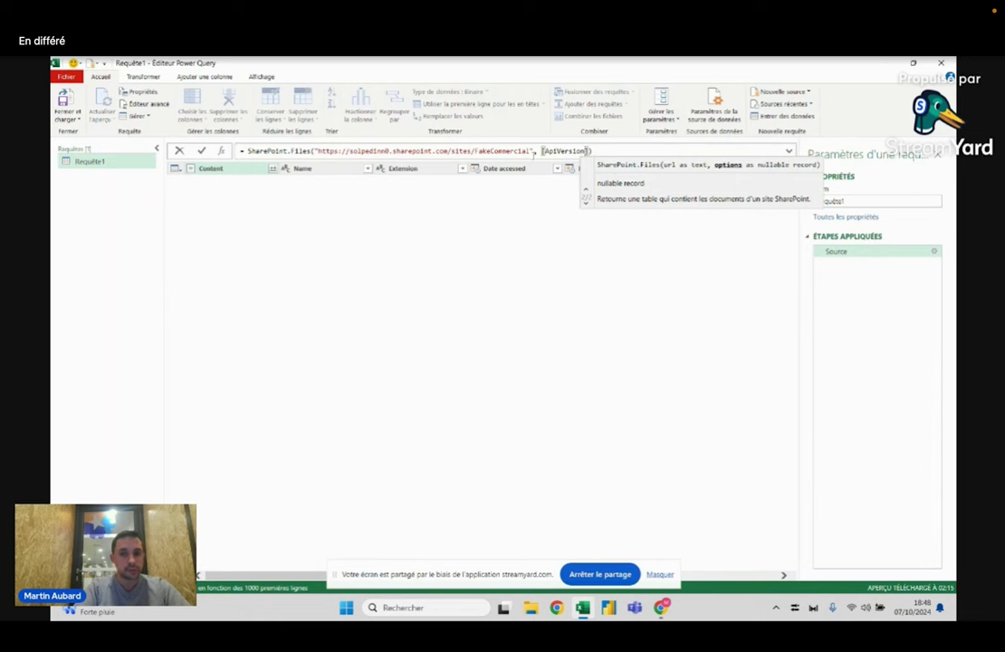
pyautogui.write(' = 15')
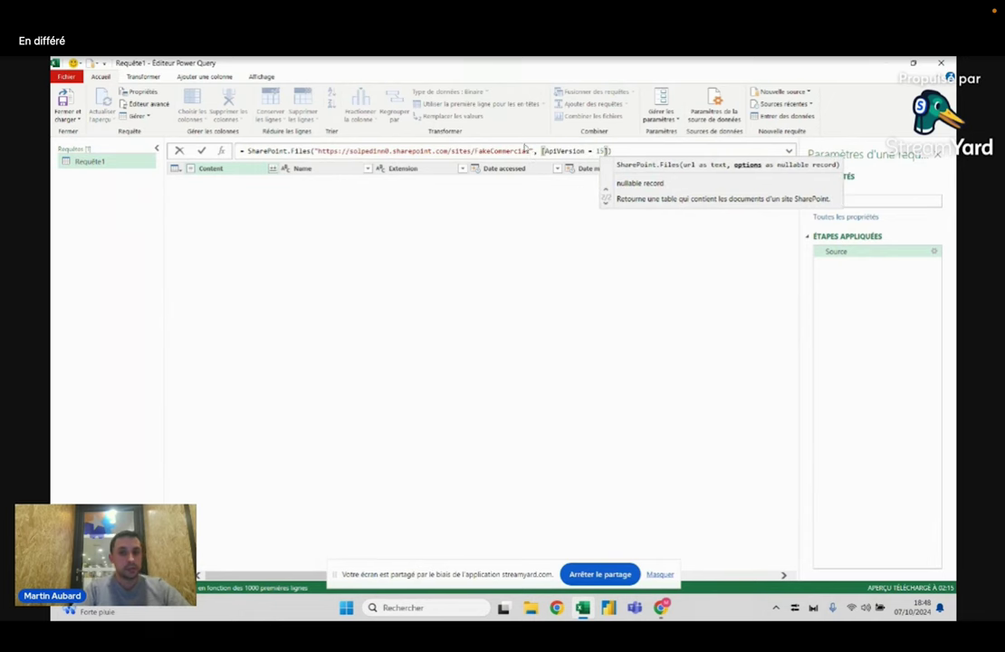
pyautogui.press('Return')
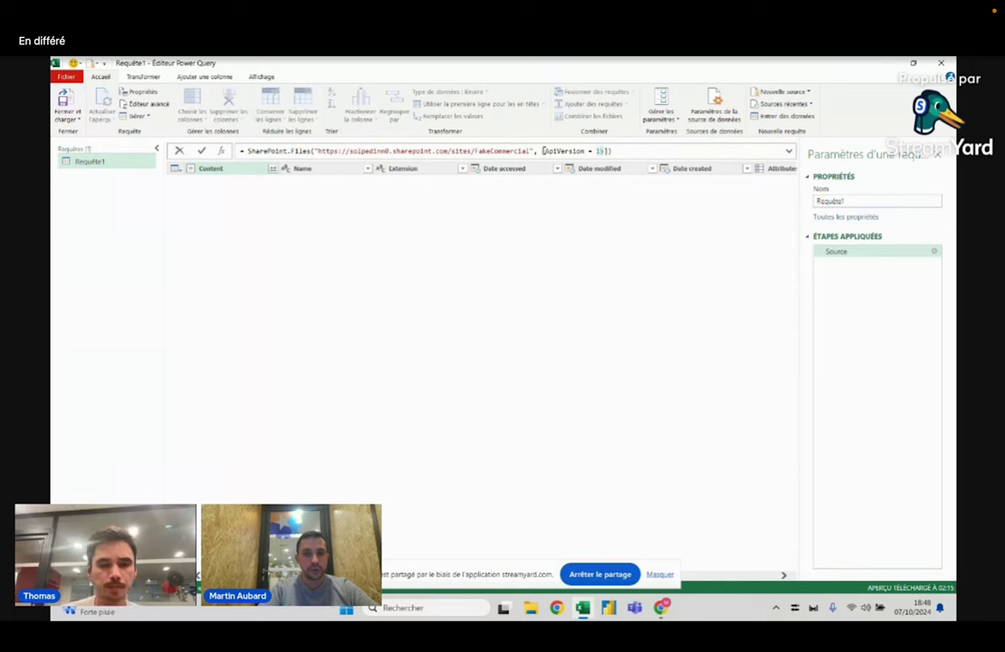
pyautogui.moveTo(542, 151); pyautogui.dragTo(609, 152)
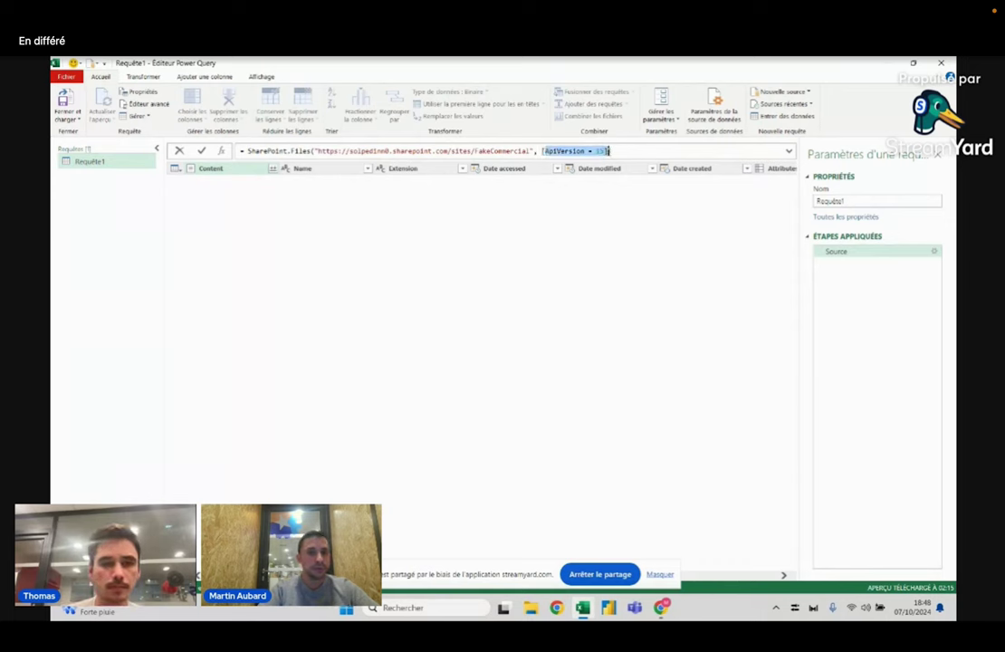
pyautogui.click(615, 152)
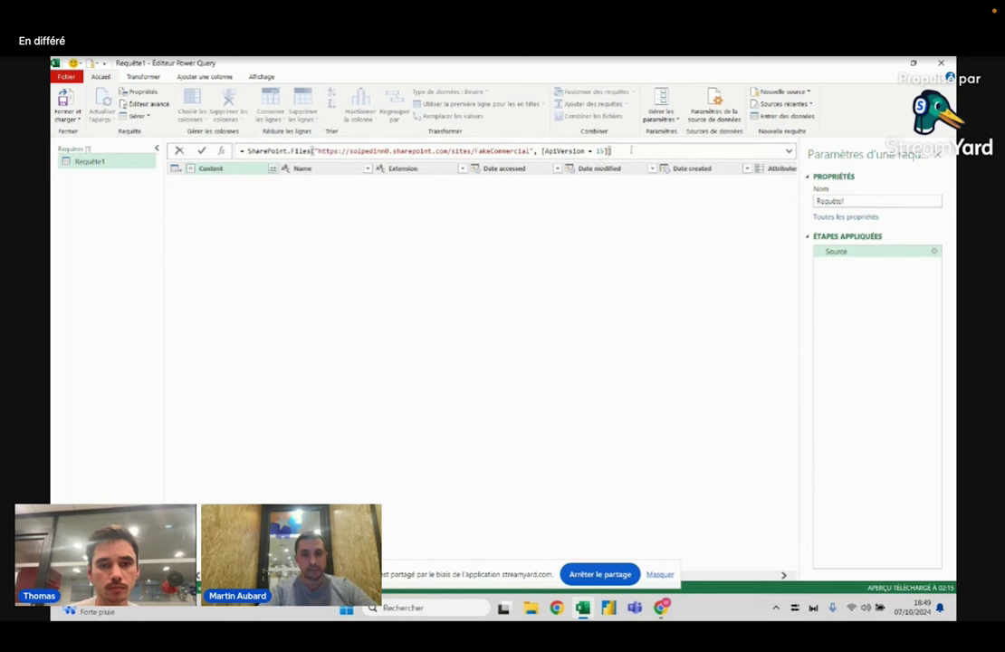
pyautogui.press('Return')
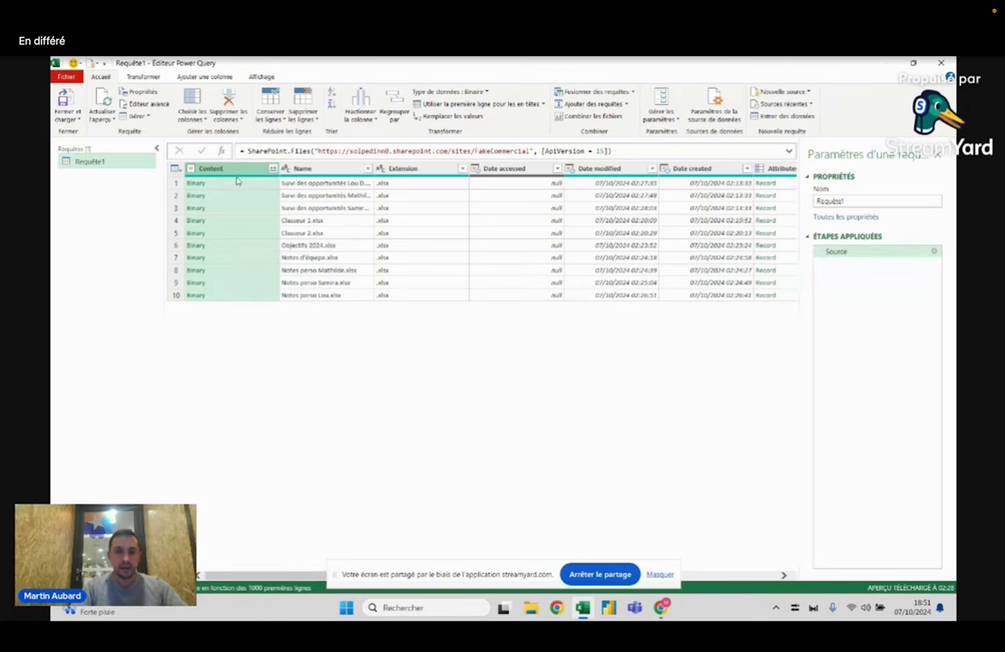
pyautogui.click(144, 104)
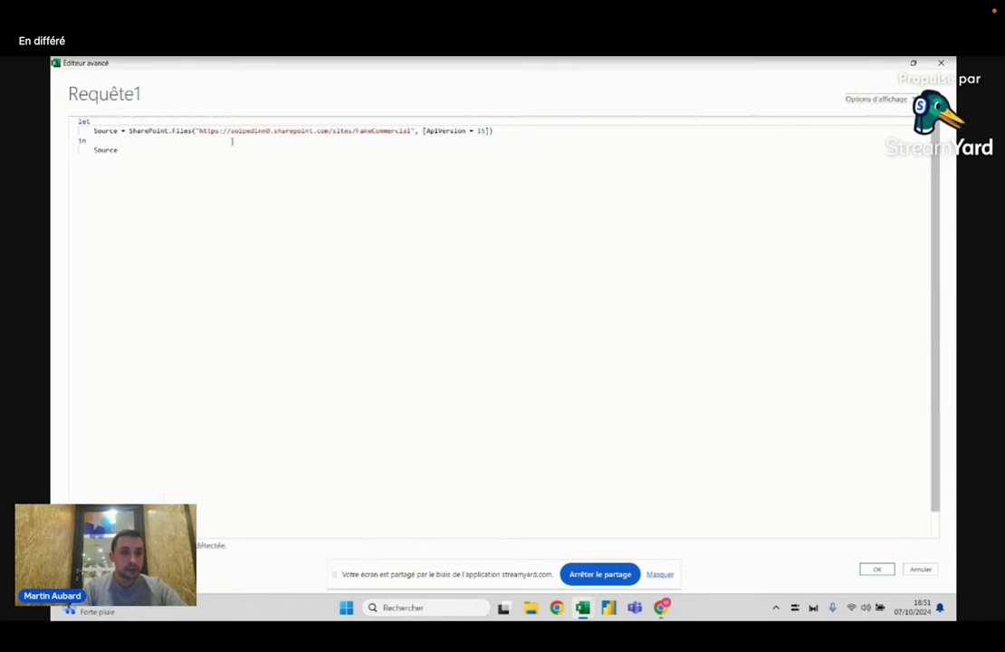
pyautogui.moveTo(131, 130); pyautogui.dragTo(186, 130)
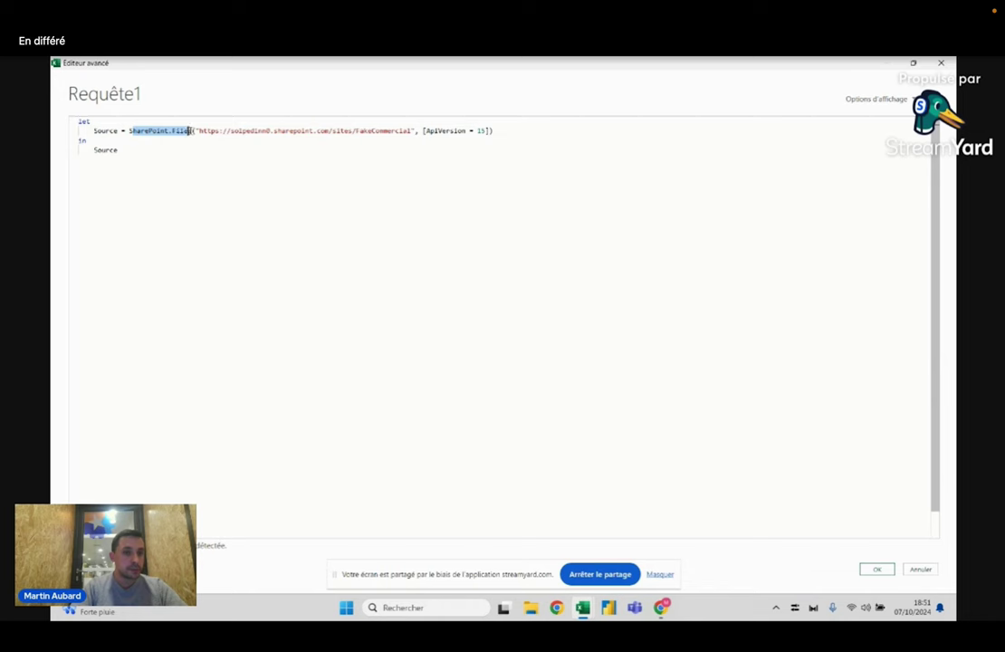
pyautogui.doubleClick(221, 129)
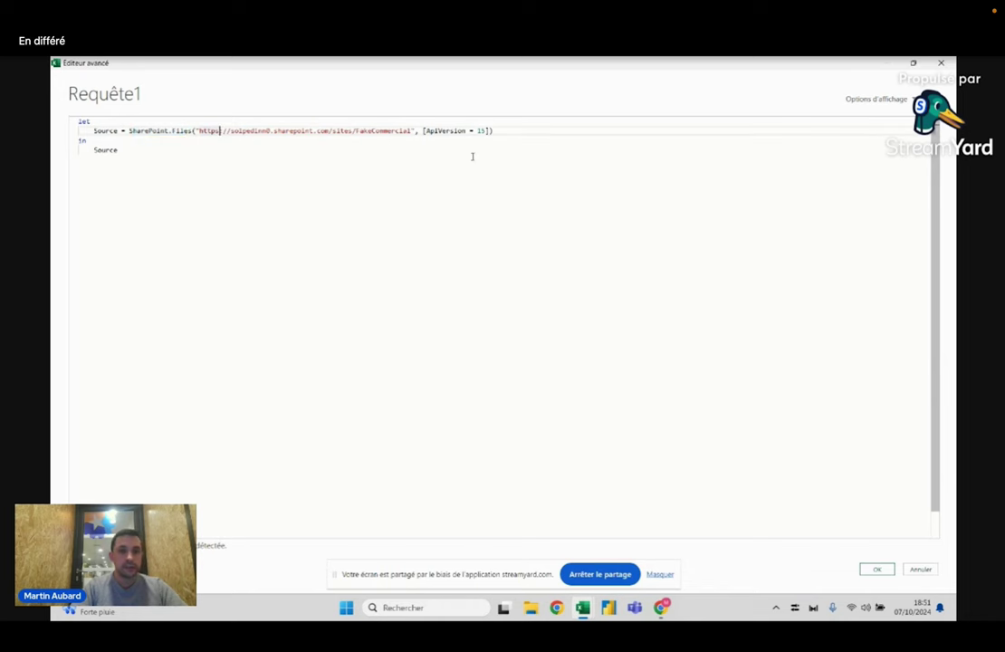
pyautogui.click(941, 68)
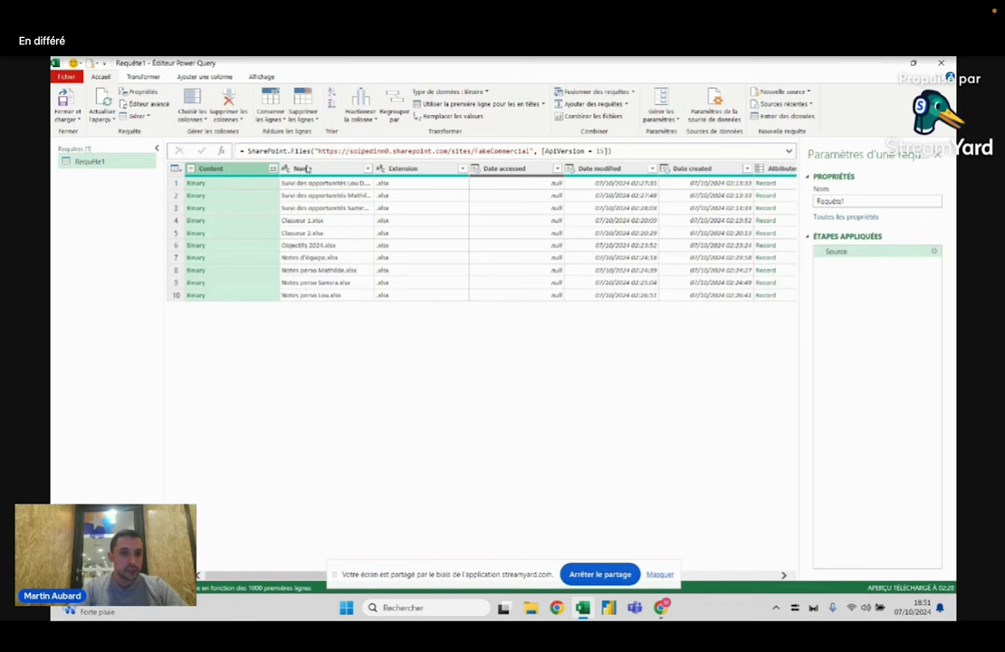
# - Keep only Content, Name and Folder Path with Supprimer les autres colonnes, then widen Folder Path
pyautogui.keyDown('ctrl'); pyautogui.click(307, 170); pyautogui.keyUp('ctrl')
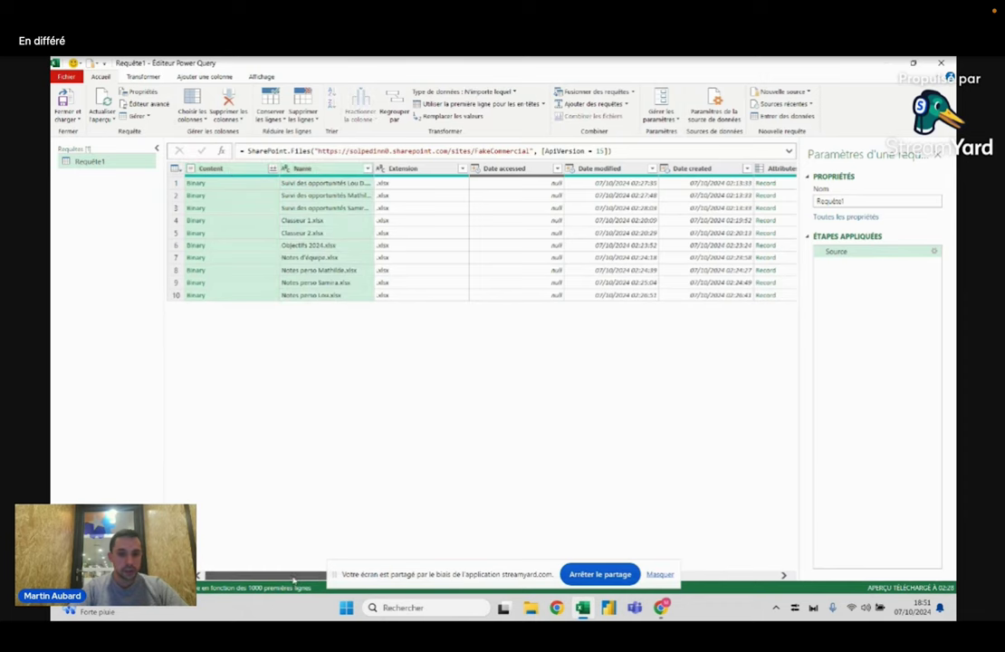
pyautogui.hscroll(5, 668, 214)
pyautogui.keyDown('ctrl'); pyautogui.click(726, 174); pyautogui.keyUp('ctrl')
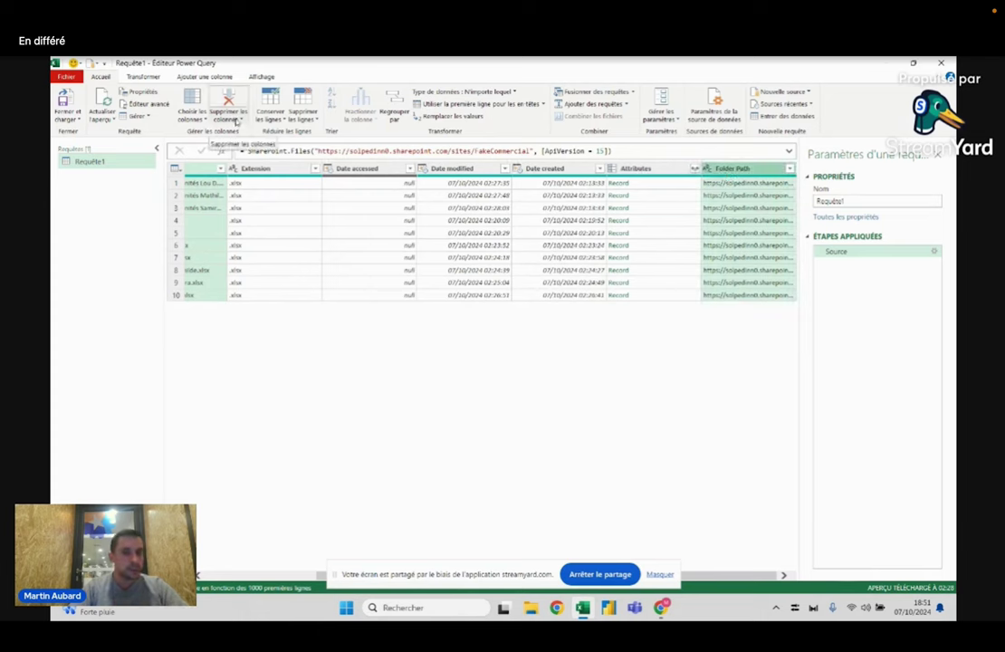
pyautogui.click(237, 120)
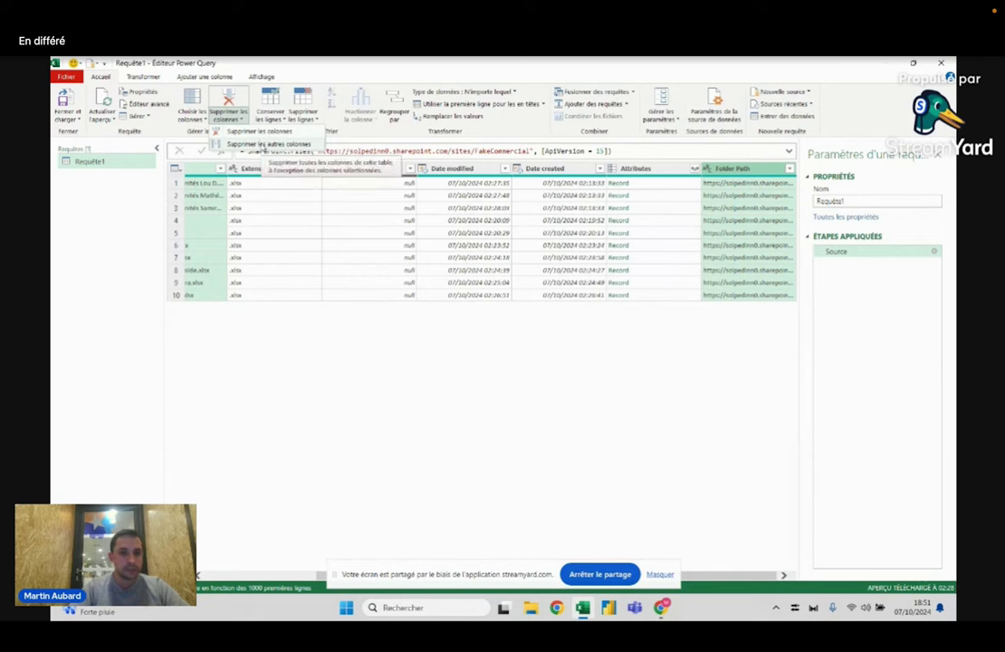
pyautogui.click(262, 145)
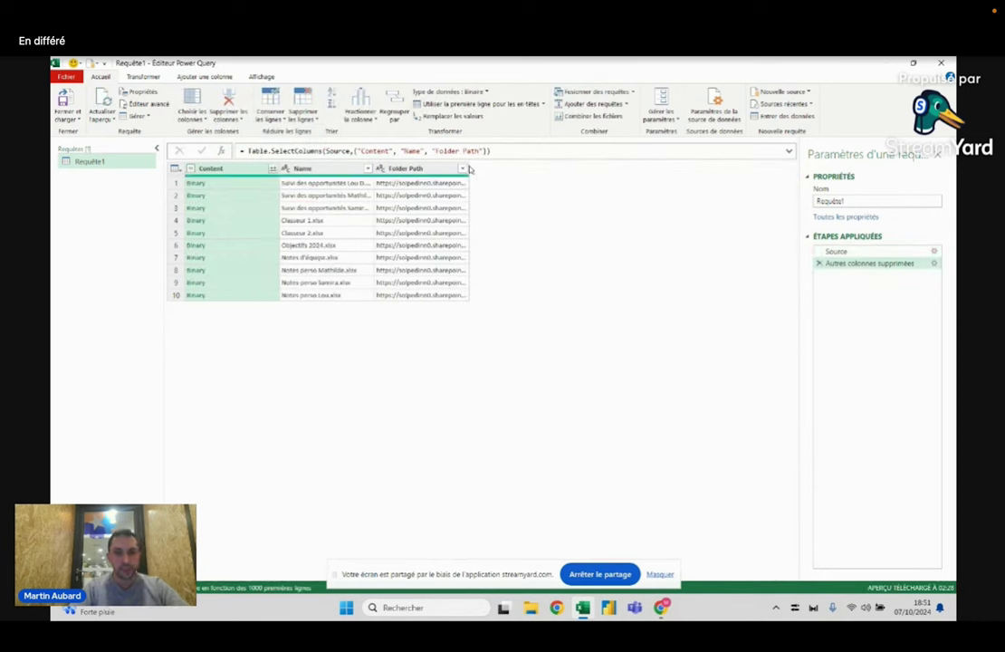
pyautogui.moveTo(467, 166); pyautogui.dragTo(757, 168)
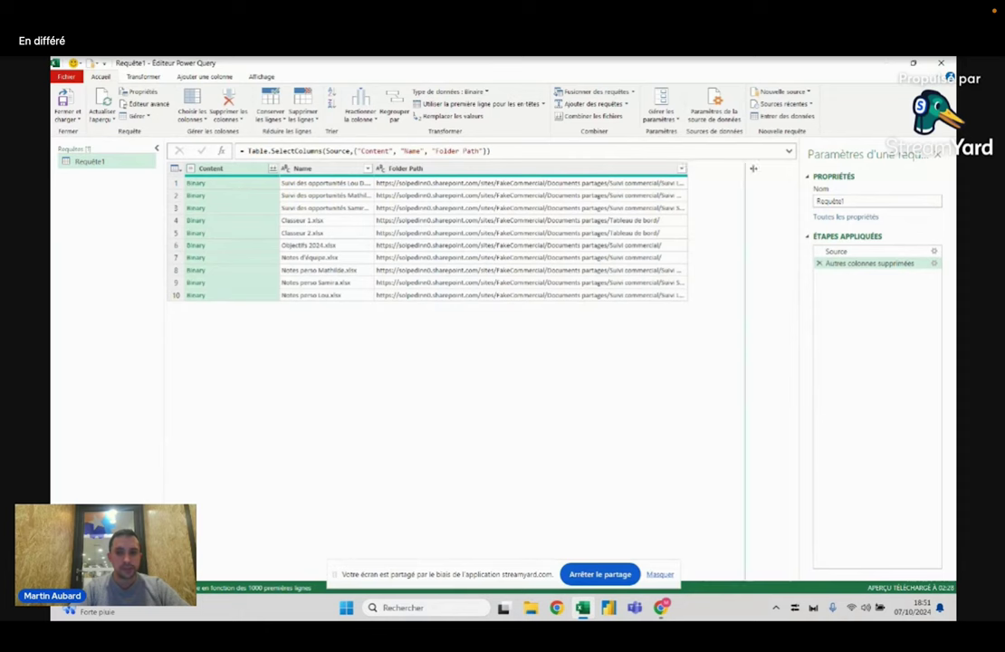
# - Inspect file names such as Objectifs 2024.xlsx and Notes d'équipe.xlsx in the Name column
pyautogui.click(324, 194)
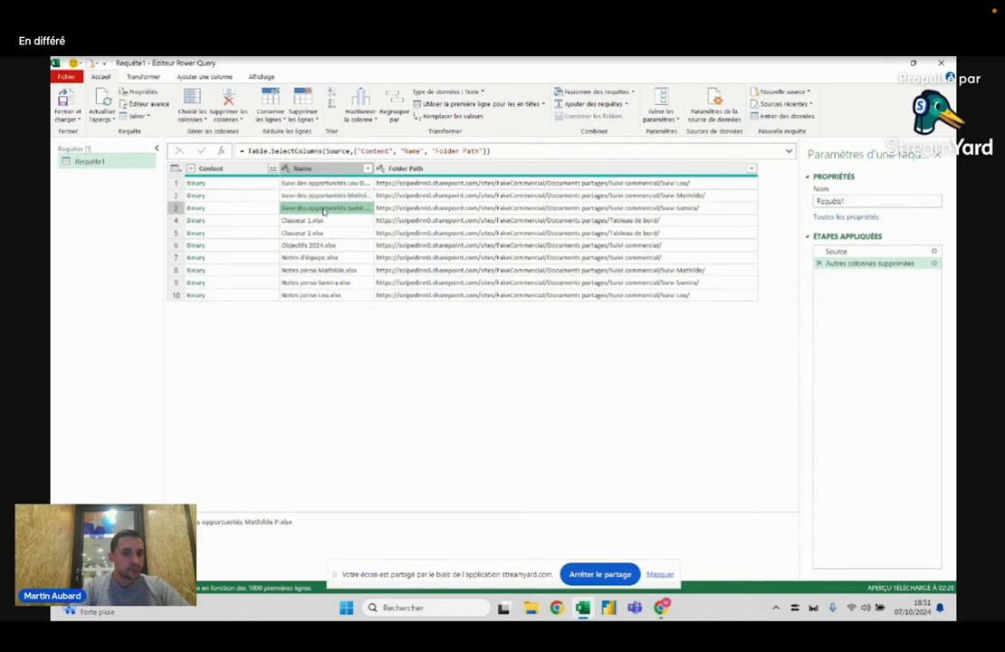
pyautogui.click(321, 220)
pyautogui.click(319, 233)
pyautogui.click(317, 245)
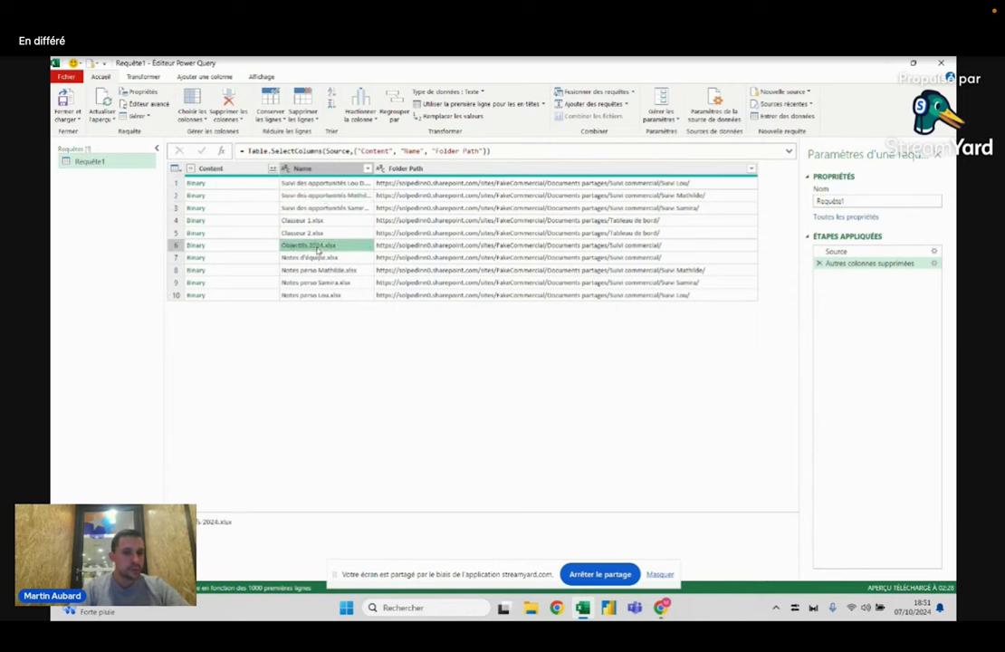
pyautogui.click(319, 259)
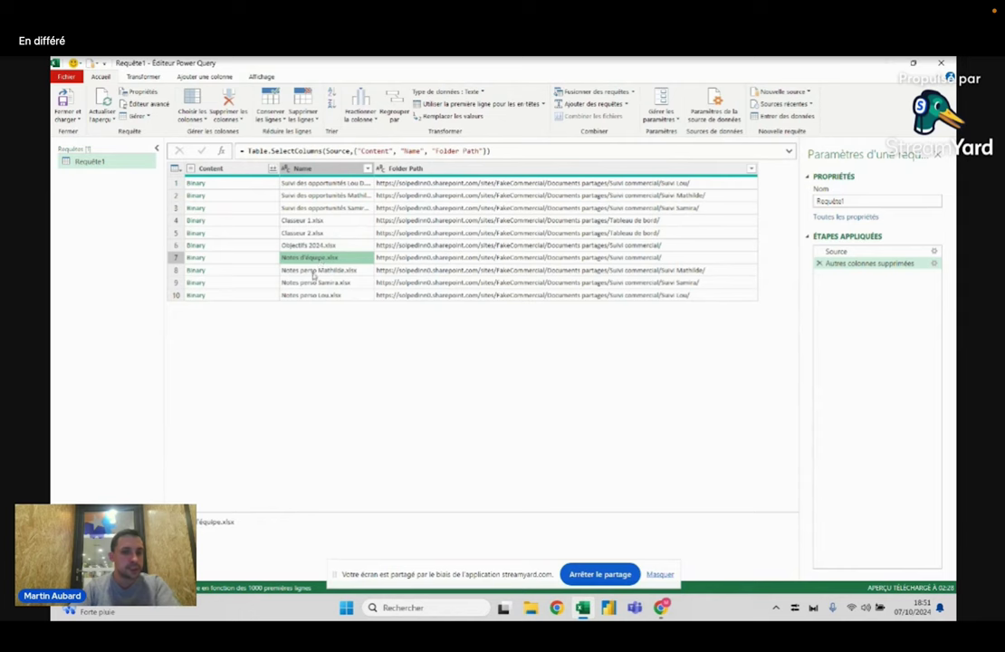
pyautogui.click(314, 271)
pyautogui.click(350, 184)
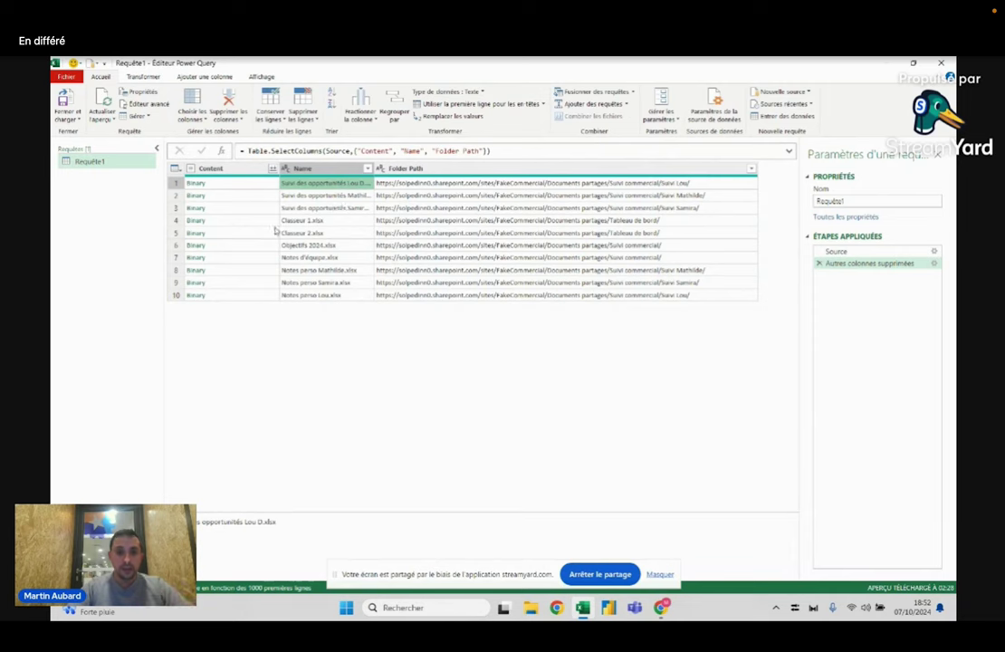
# - Review the first file's full Folder Path URL, highlight its site address part, and select the column
pyautogui.click(505, 183)
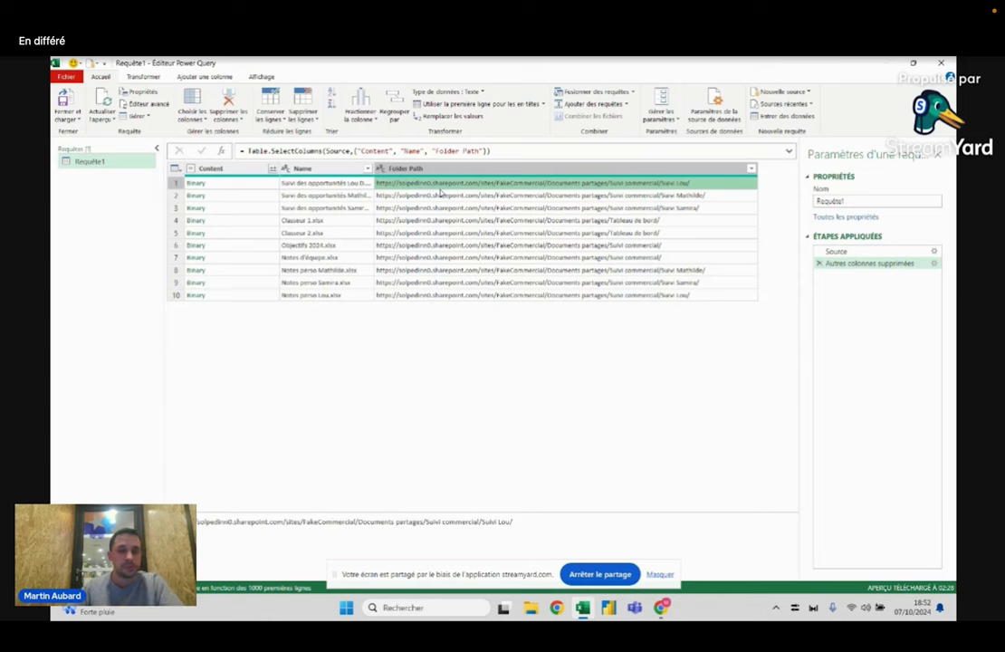
pyautogui.click(494, 167)
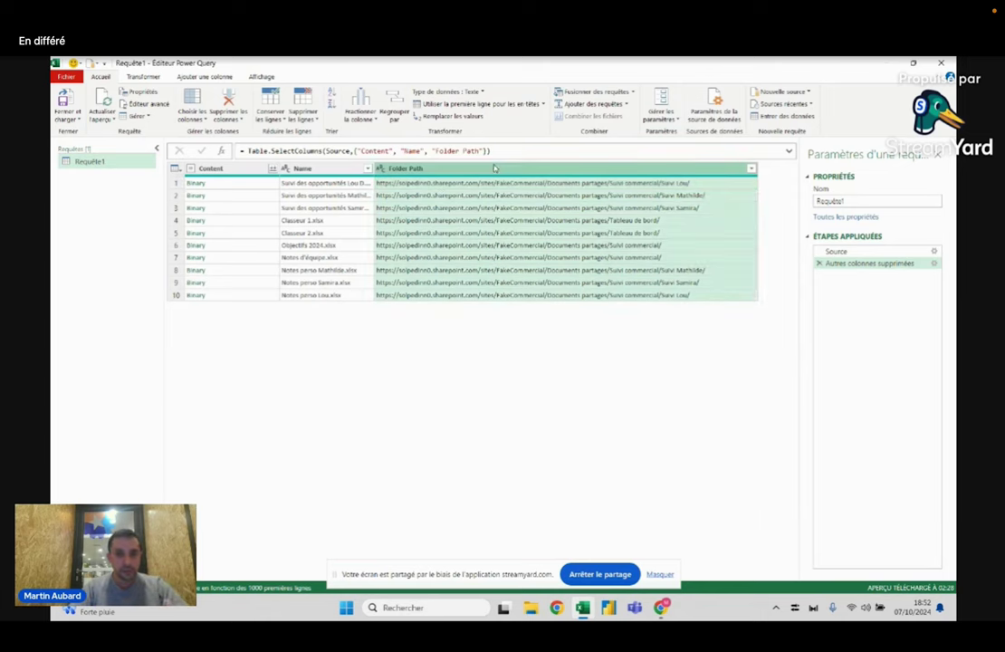
pyautogui.click(494, 184)
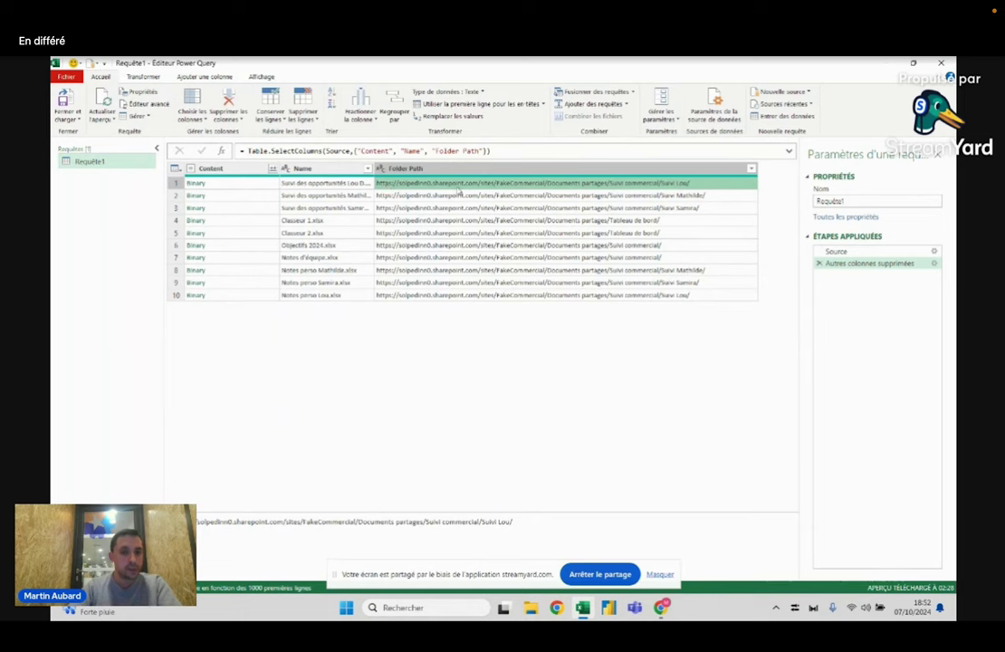
pyautogui.click(539, 168)
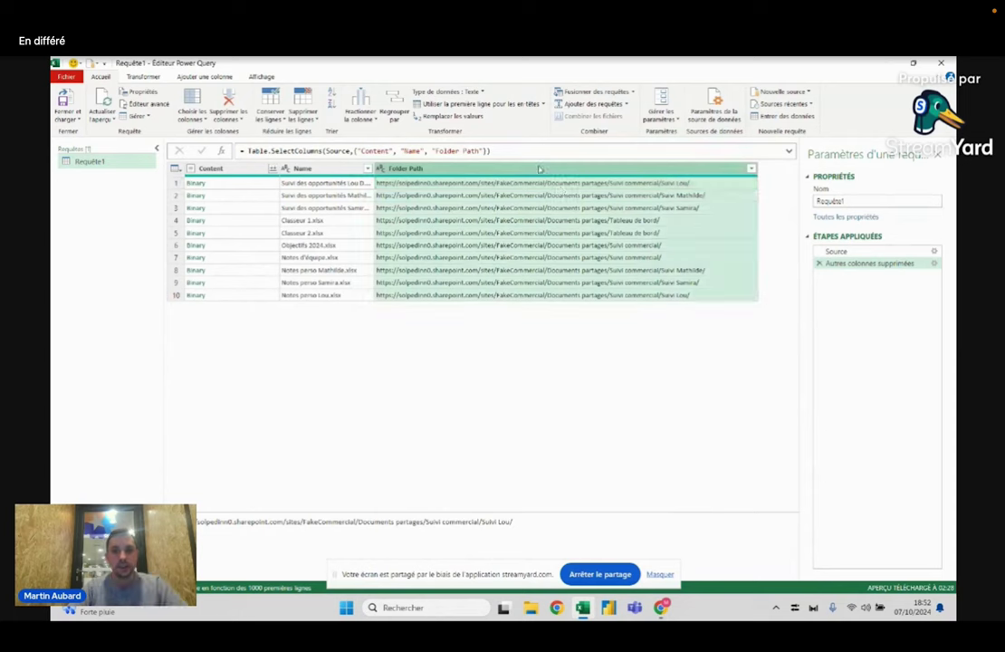
pyautogui.click(531, 185)
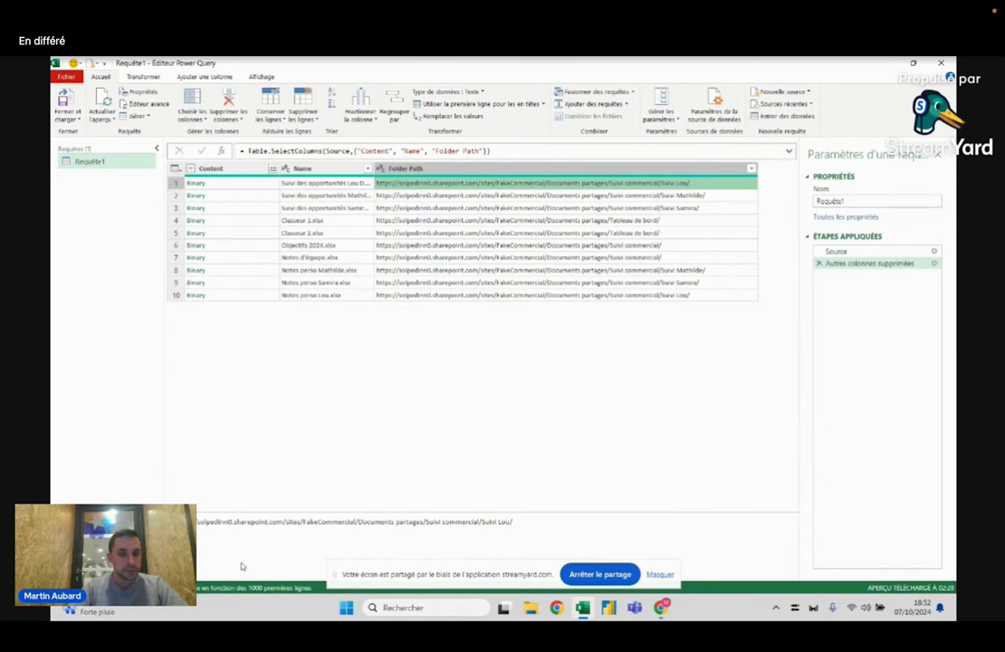
pyautogui.moveTo(197, 522); pyautogui.dragTo(355, 521)
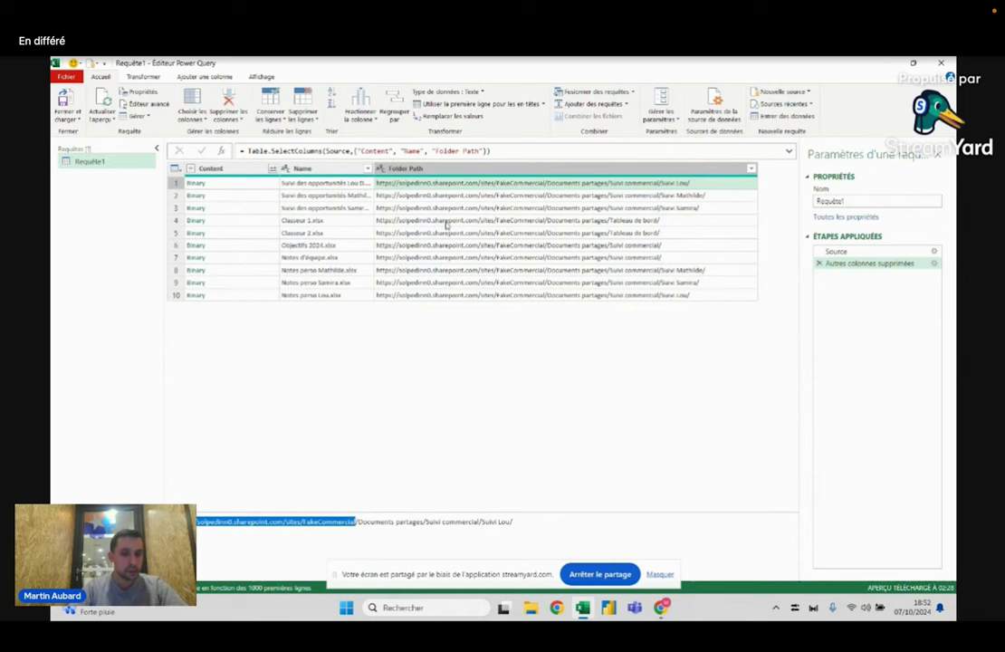
pyautogui.click(480, 184)
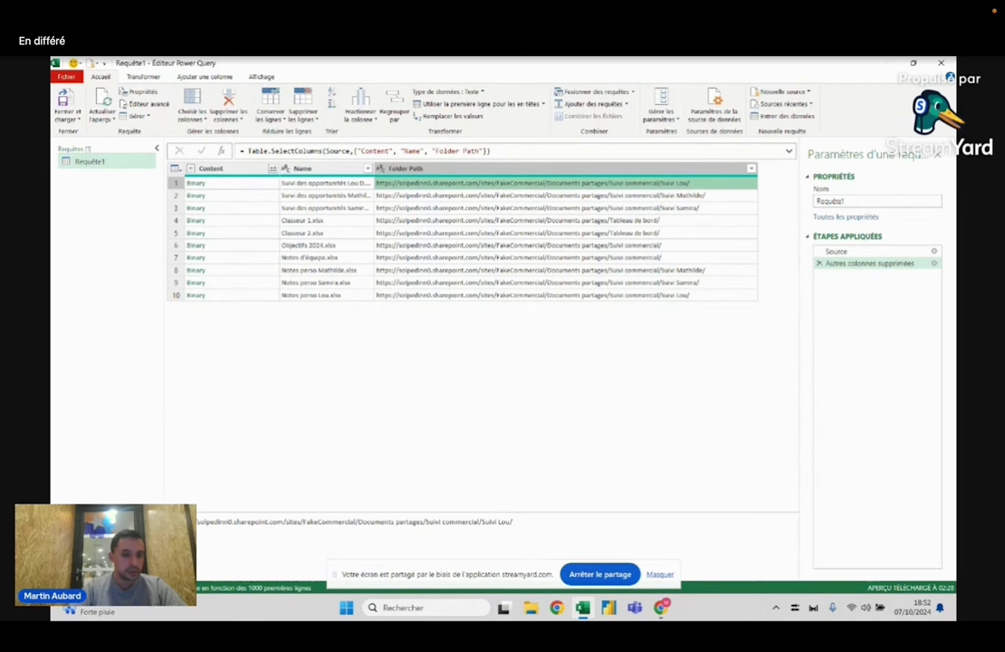
pyautogui.moveTo(197, 521); pyautogui.dragTo(354, 521)
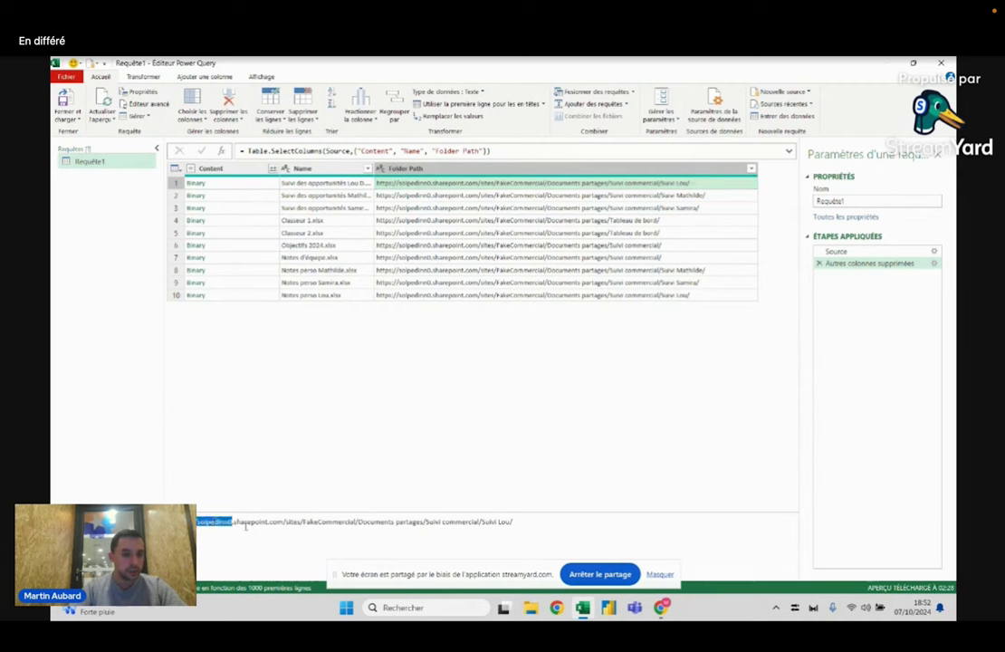
pyautogui.click(489, 168)
# - Replace the pasted site URL prefix with nothing in Folder Path
pyautogui.click(144, 78)
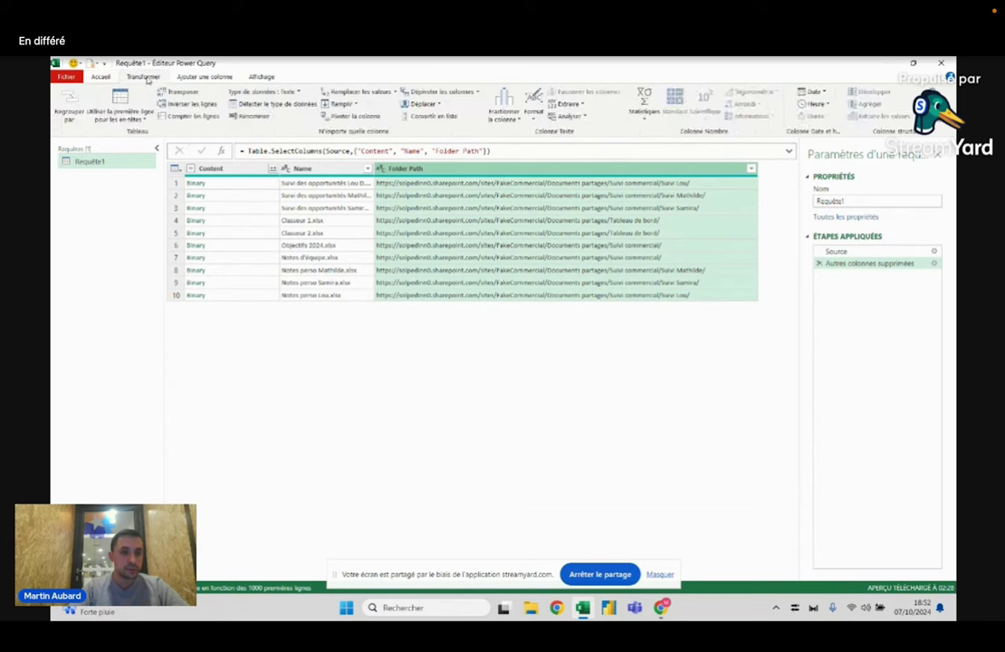
pyautogui.click(357, 93)
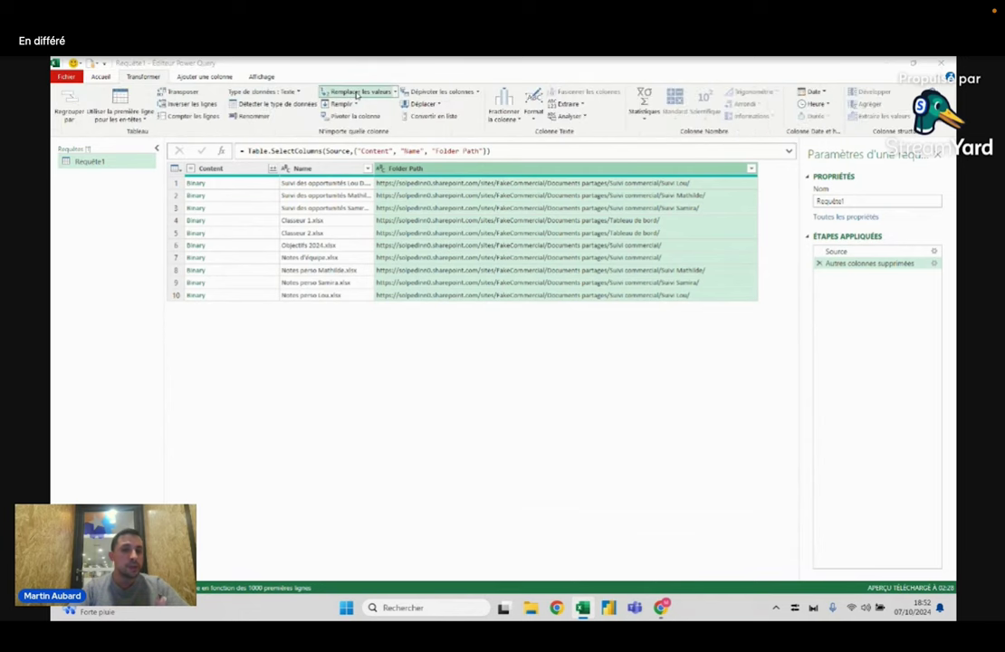
pyautogui.hotkey('ctrl', 'v')
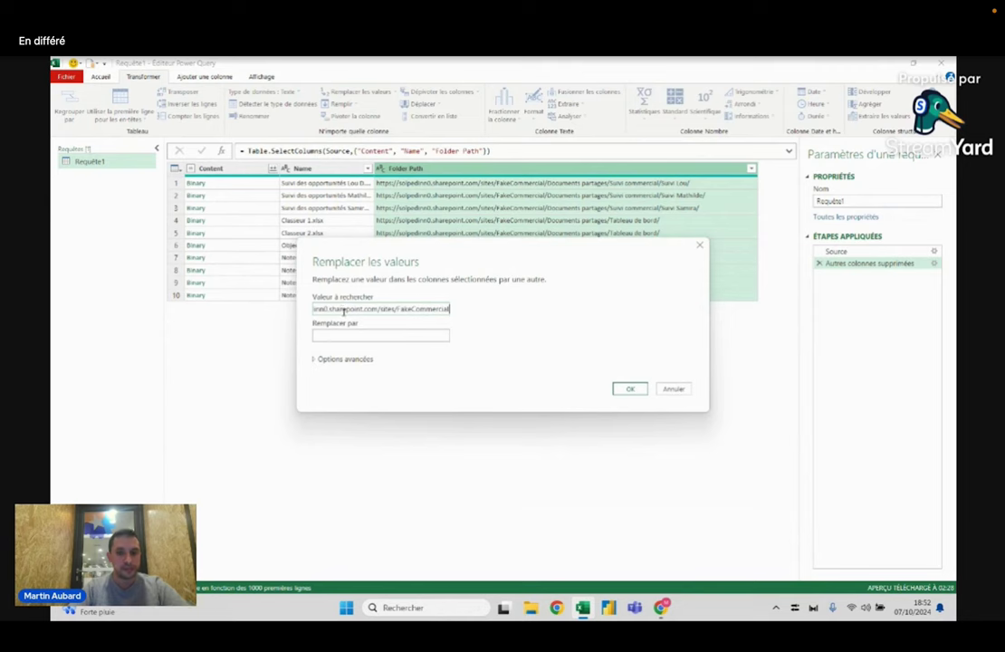
pyautogui.click(631, 389)
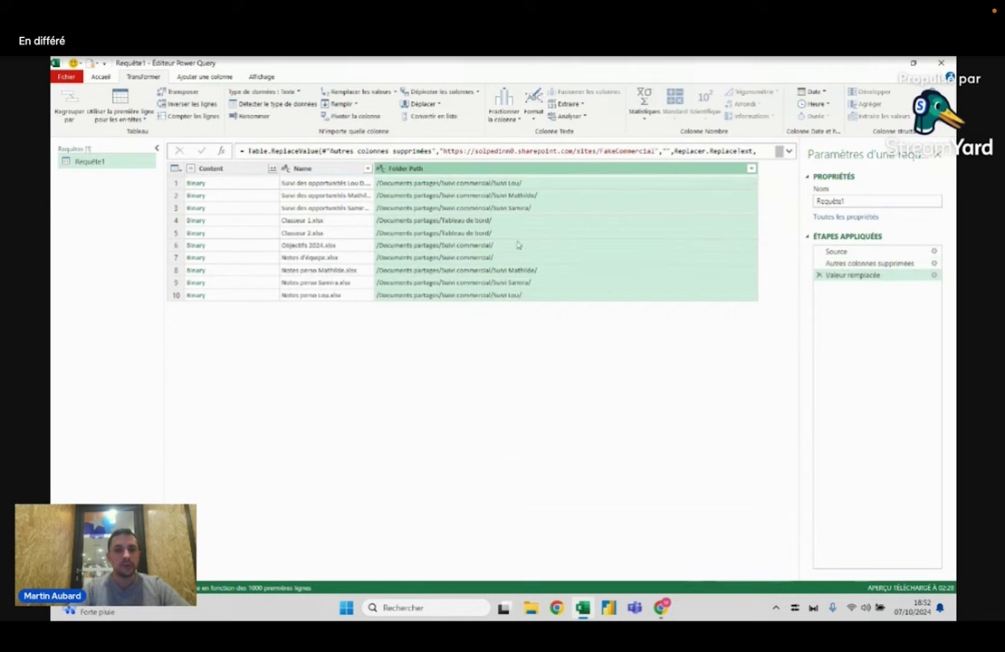
pyautogui.click(472, 185)
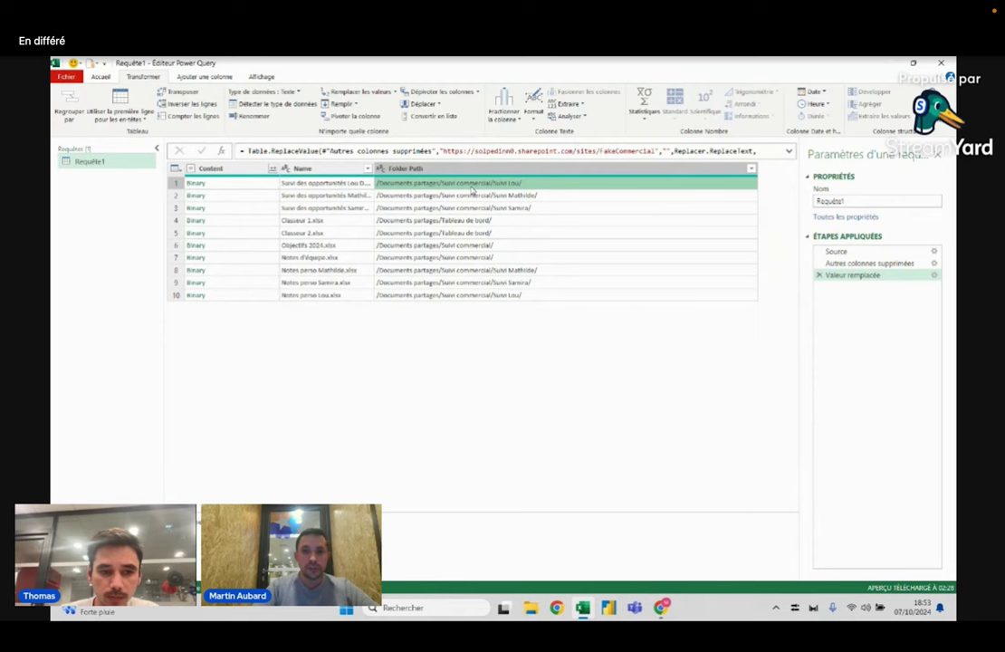
# - Copy /Documents partagés from the path and add it to the Table.ReplaceValue search text
pyautogui.click(471, 169)
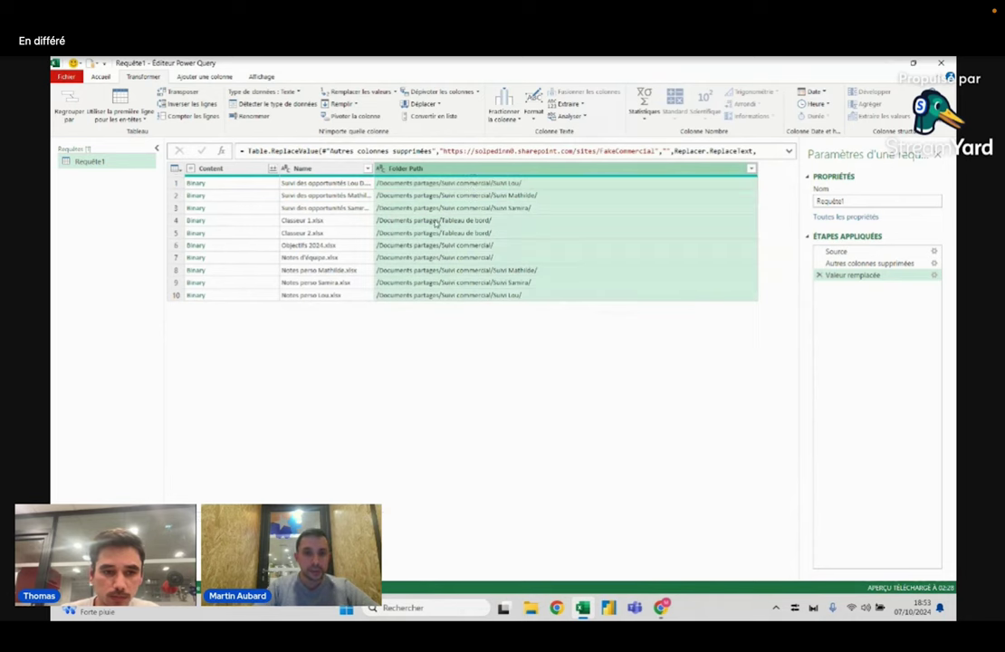
pyautogui.click(432, 185)
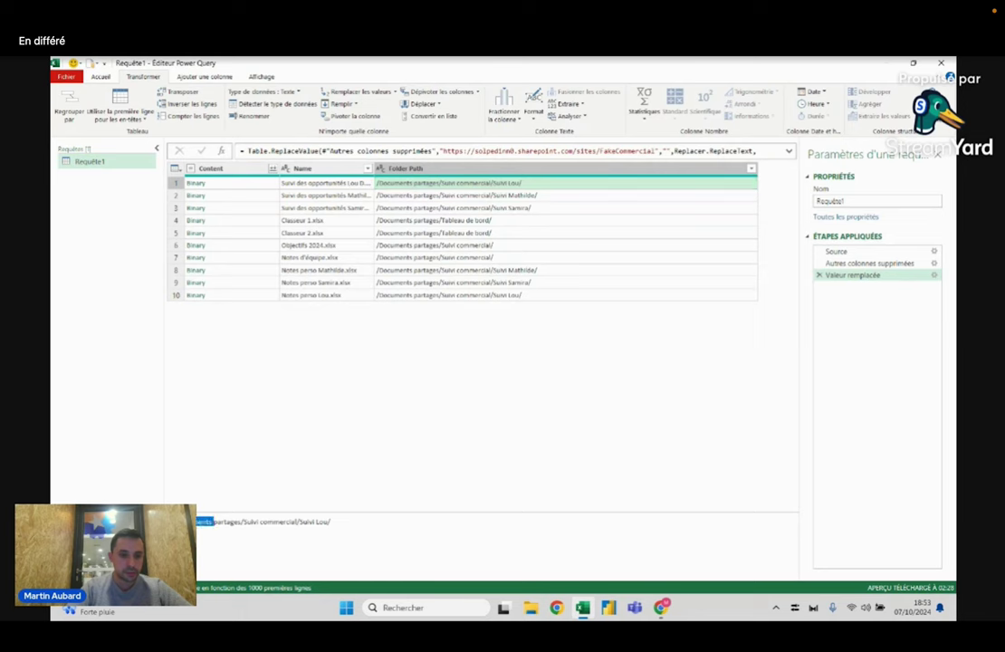
pyautogui.moveTo(181, 522); pyautogui.dragTo(238, 524)
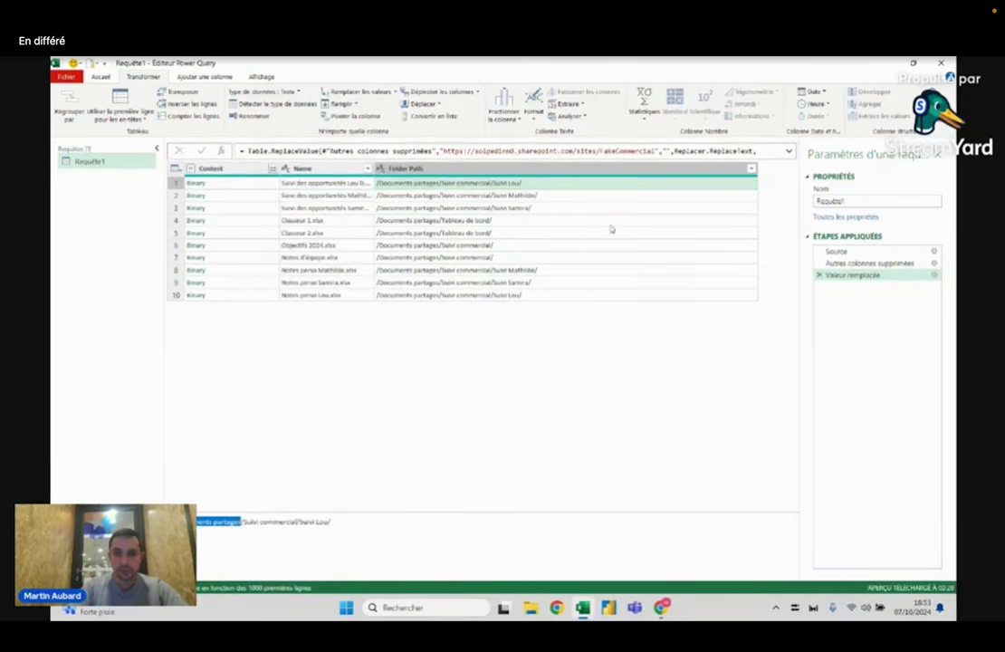
pyautogui.hotkey('ctrl', 'c')
pyautogui.click(682, 151)
pyautogui.hotkey('ctrl', 'v')
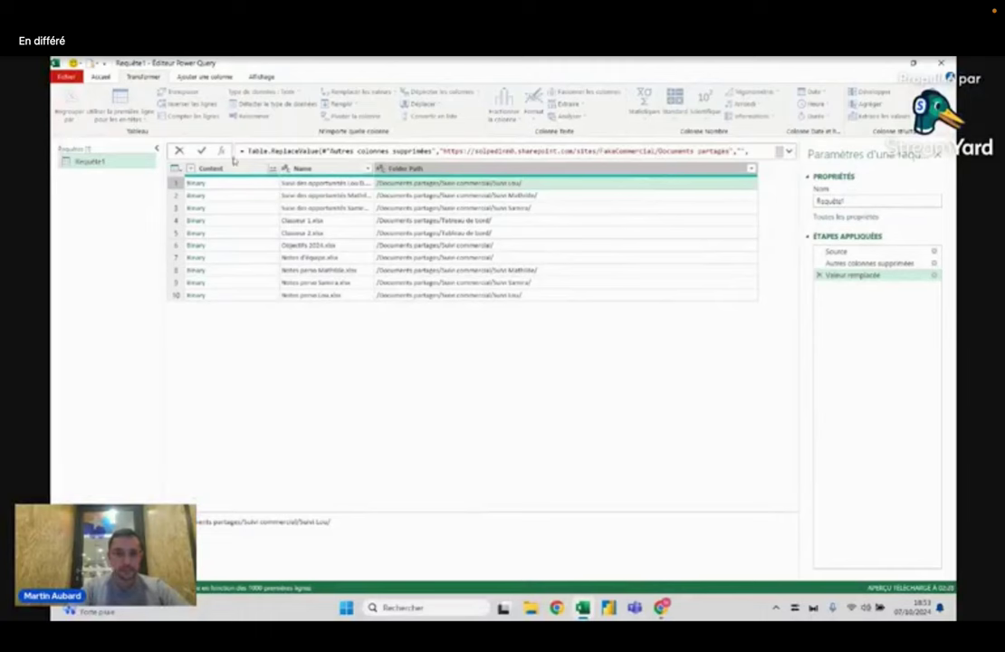
pyautogui.press('Return')
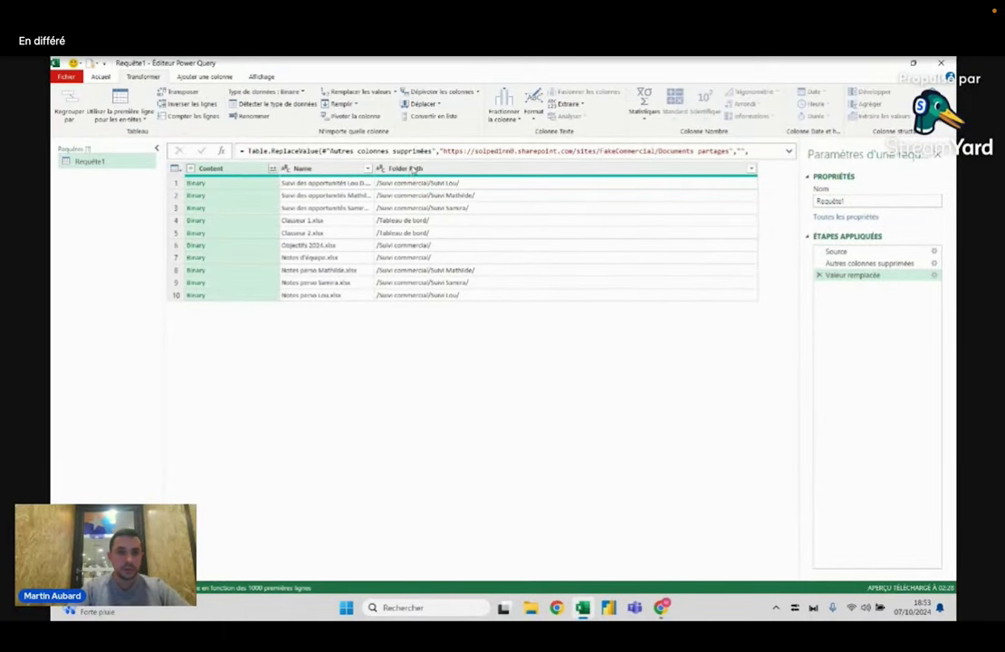
# - Check that Folder Path values now start at /Suivi commercial or /Tableau de bord
pyautogui.click(412, 169)
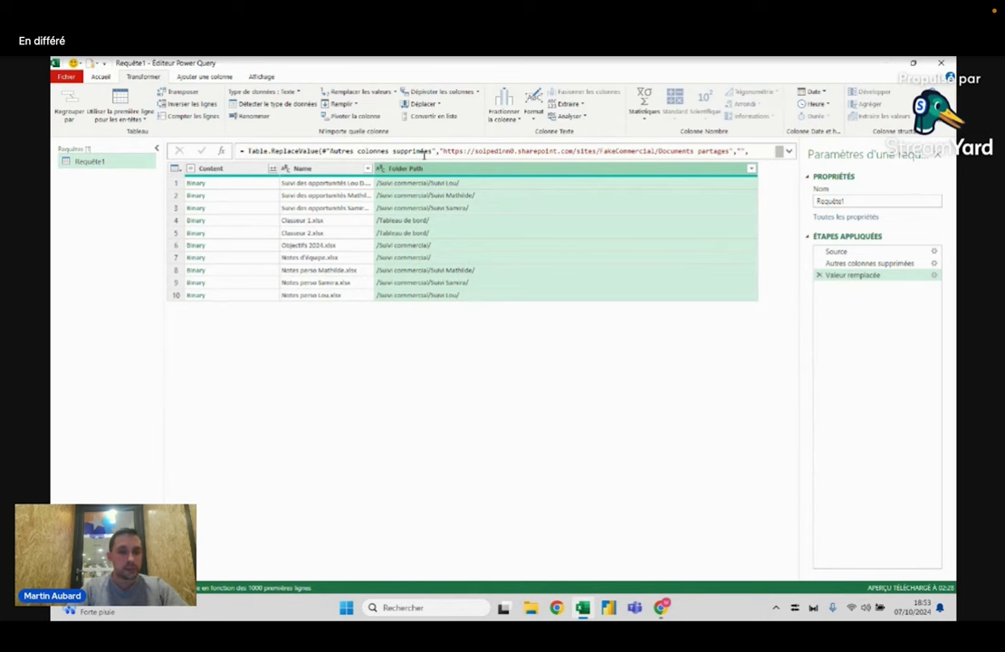
pyautogui.click(395, 185)
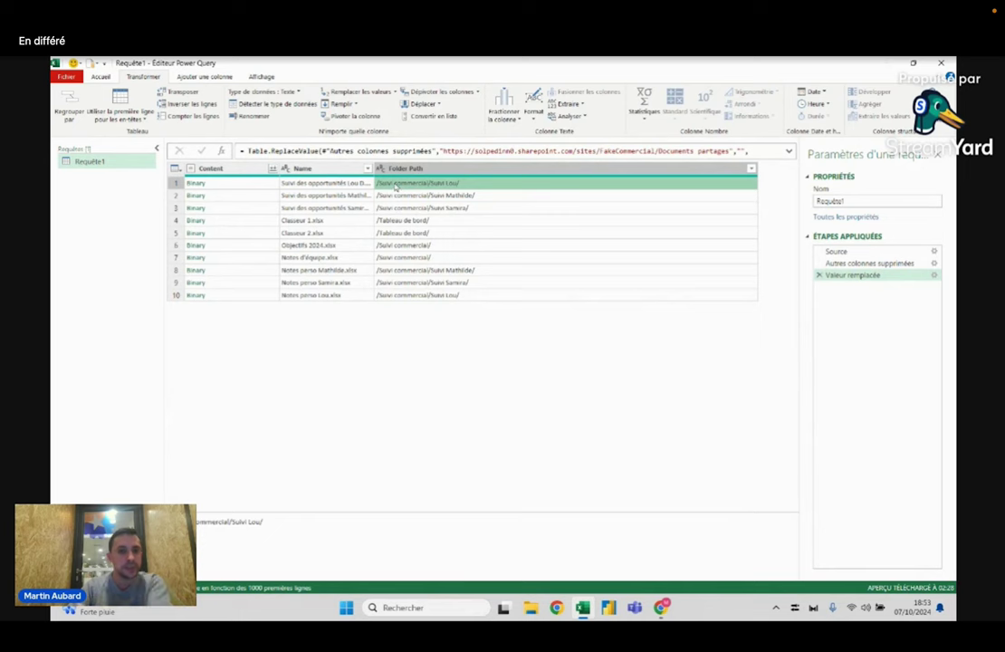
pyautogui.click(417, 198)
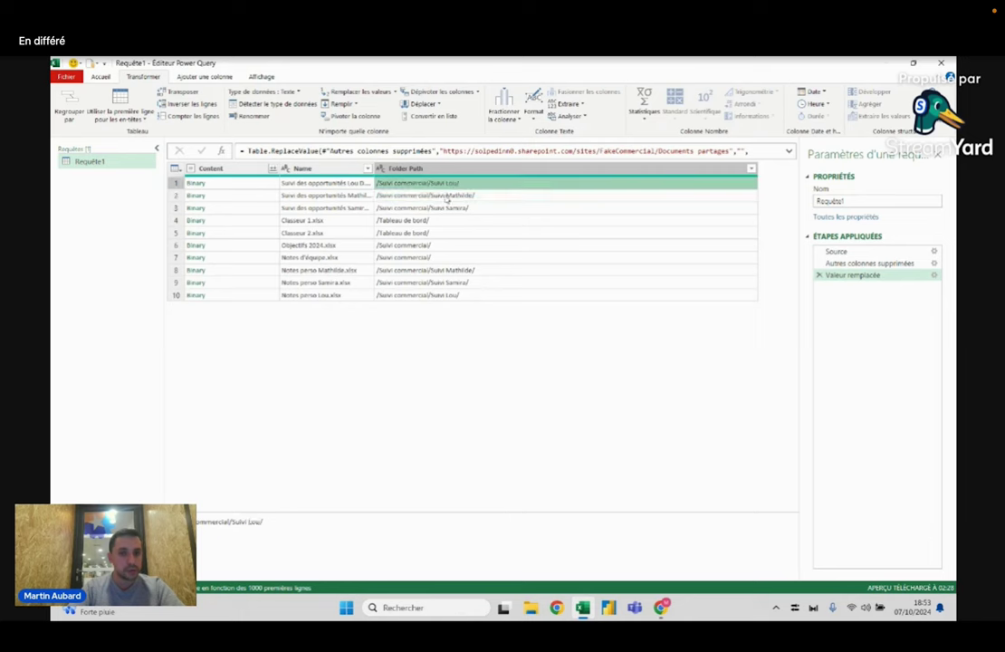
pyautogui.click(446, 209)
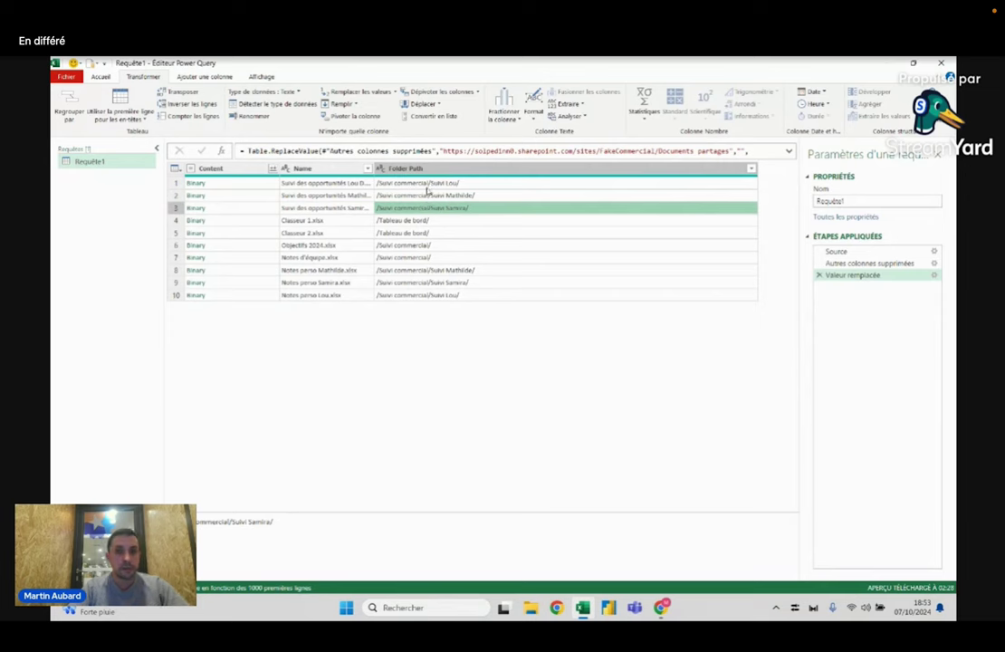
pyautogui.click(424, 184)
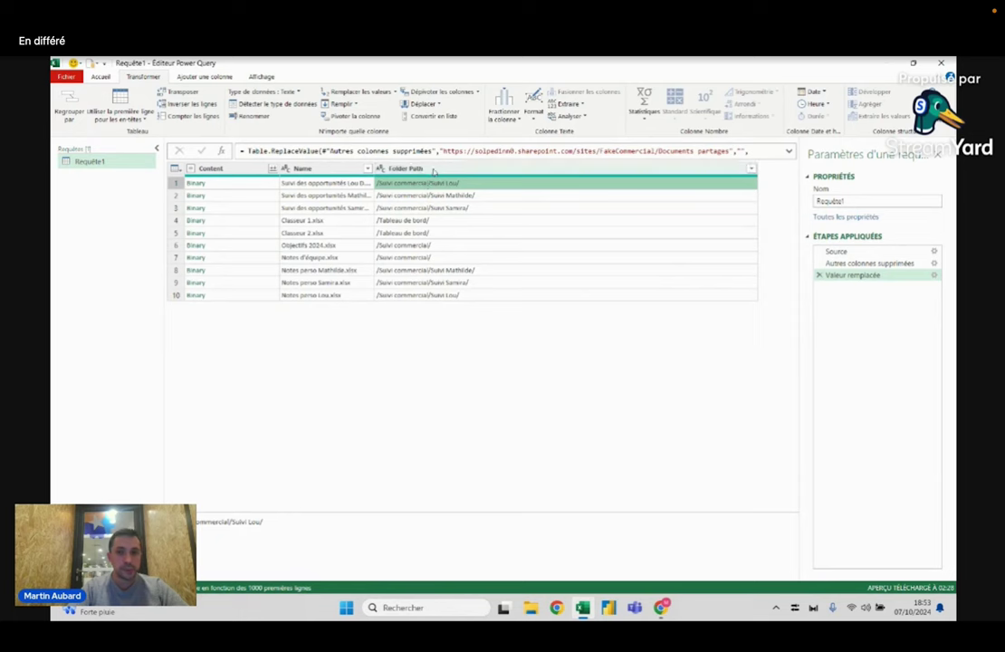
pyautogui.click(412, 168)
pyautogui.click(431, 184)
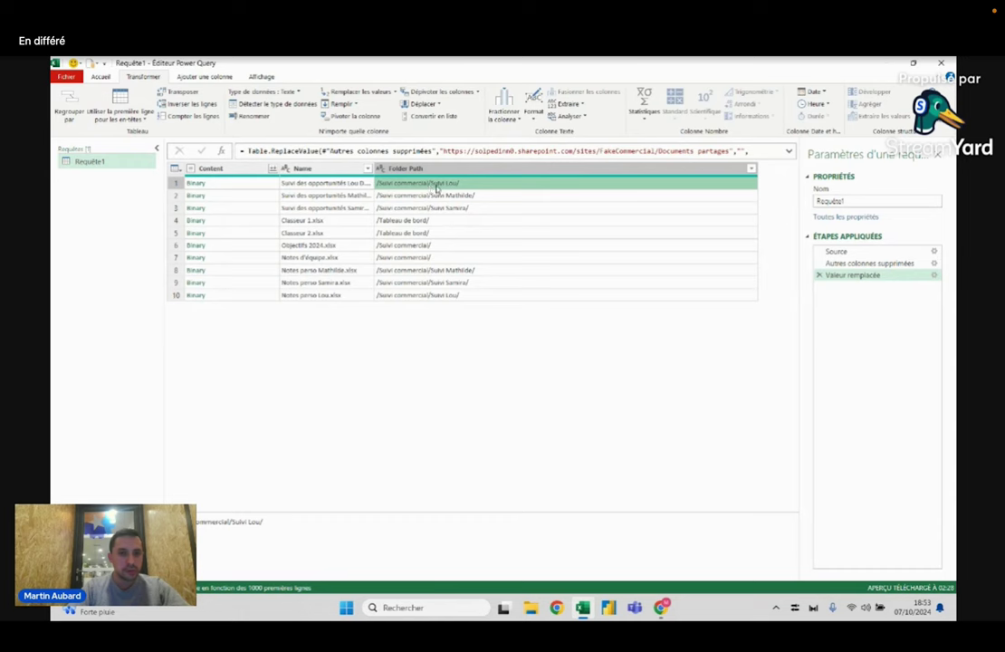
pyautogui.click(419, 171)
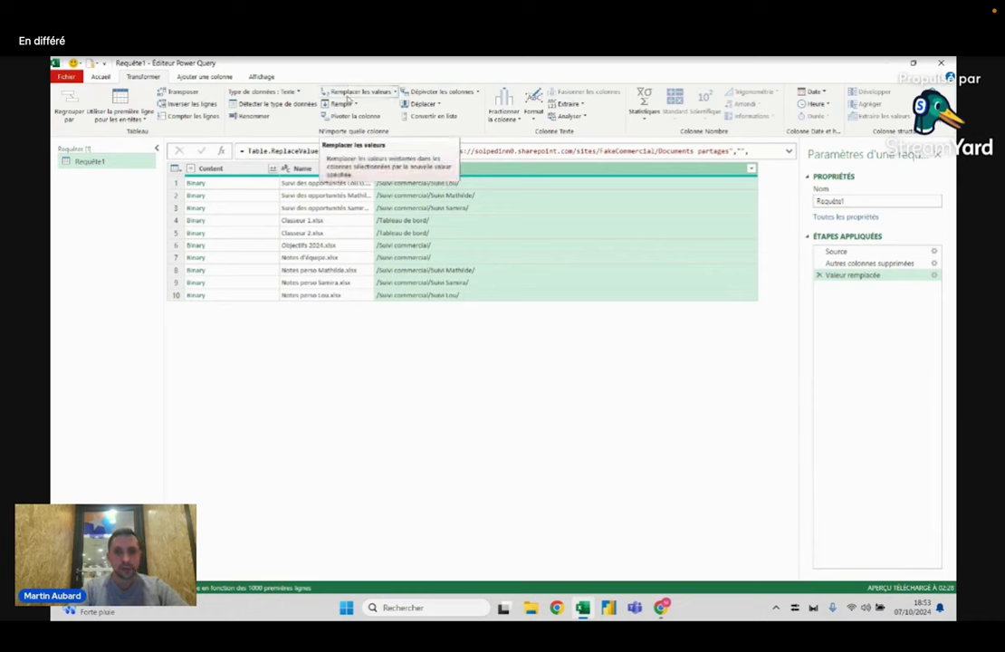
pyautogui.click(100, 76)
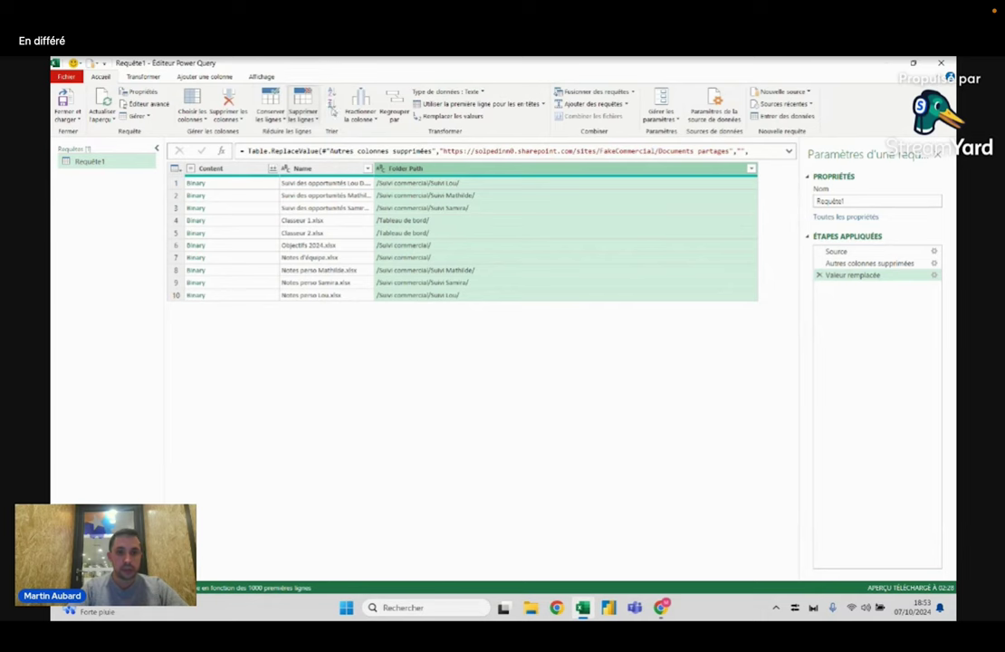
# - Apply a 'Commence par' filter of '/Suivi commercial/Suivi' on Folder Path, then check the first file's name
pyautogui.click(750, 168)
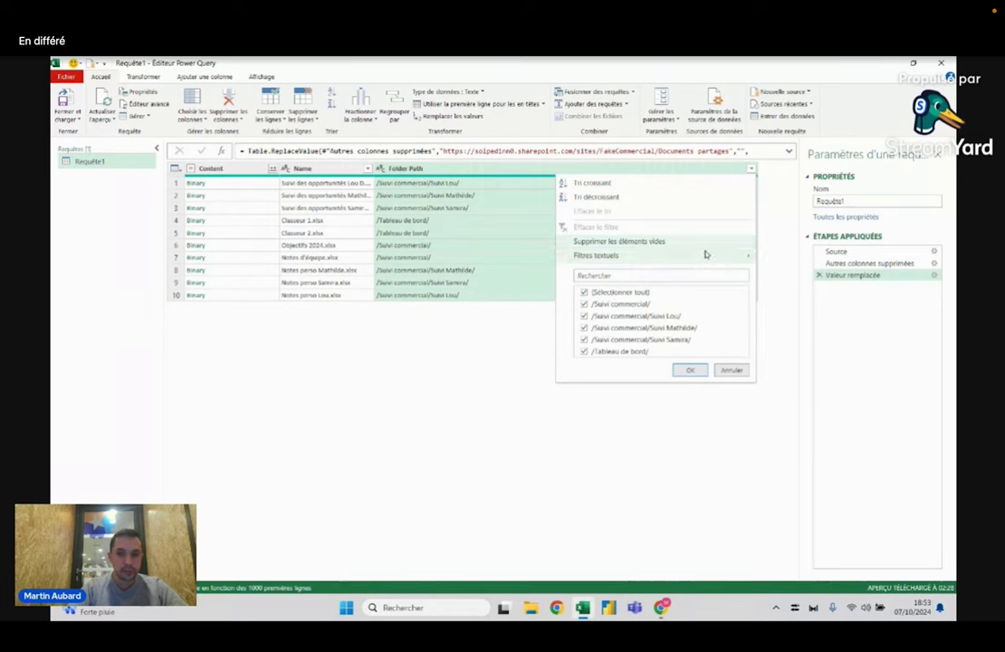
pyautogui.moveTo(633, 255)
pyautogui.click(800, 289)
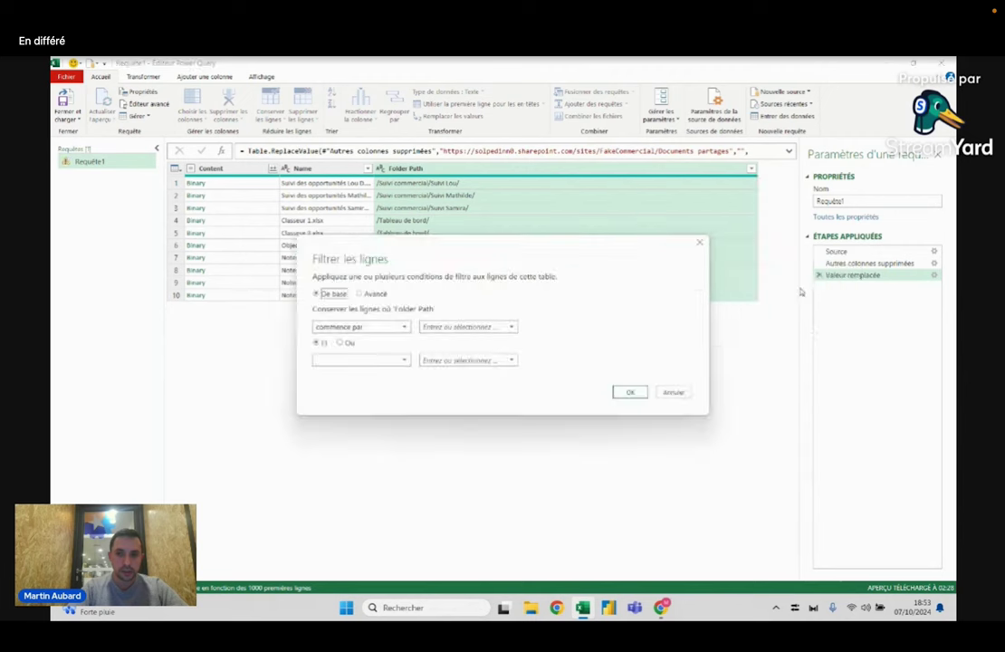
pyautogui.click(458, 327)
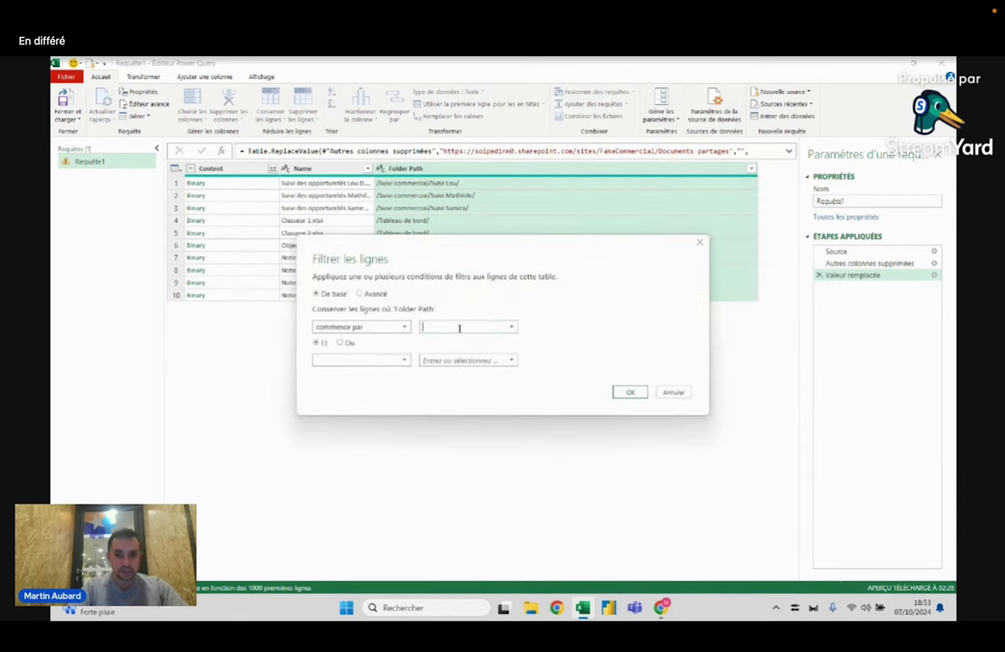
pyautogui.write('/Suivi')
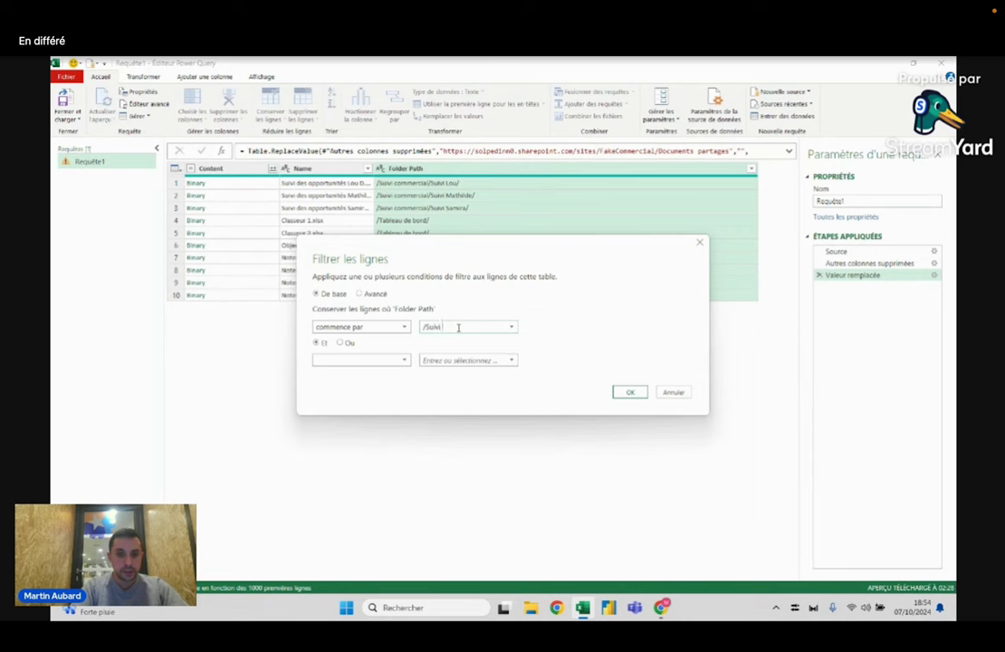
pyautogui.write(' commercial/')
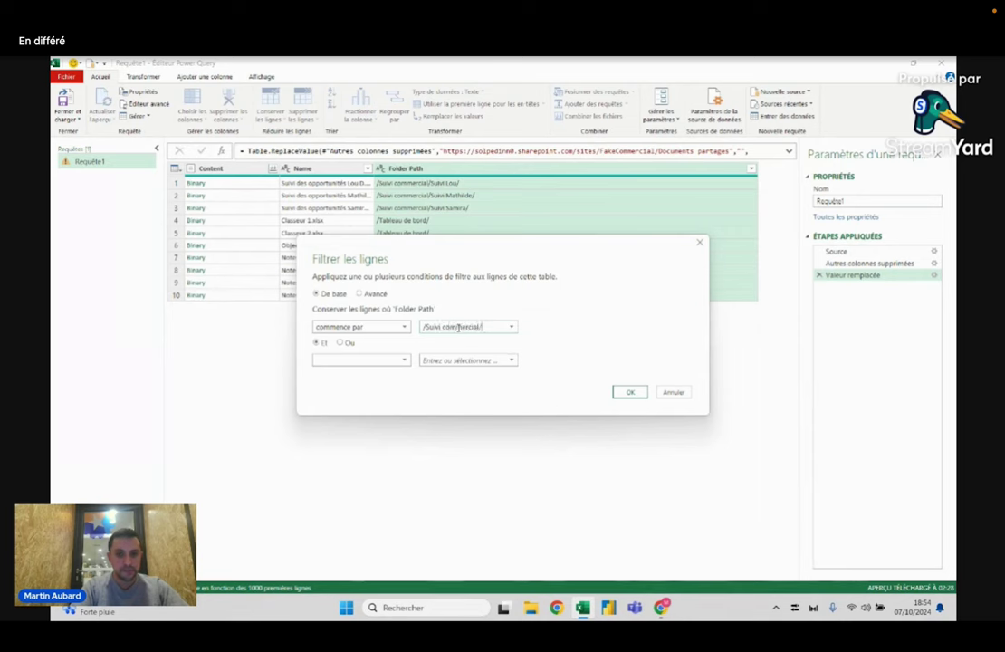
pyautogui.write('Suivi')
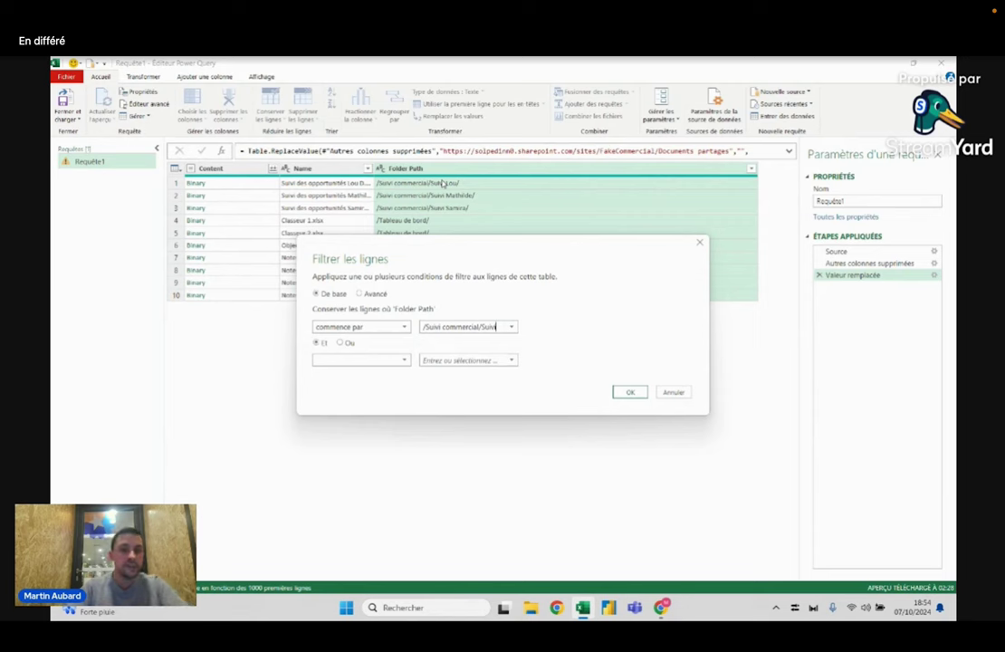
pyautogui.click(626, 390)
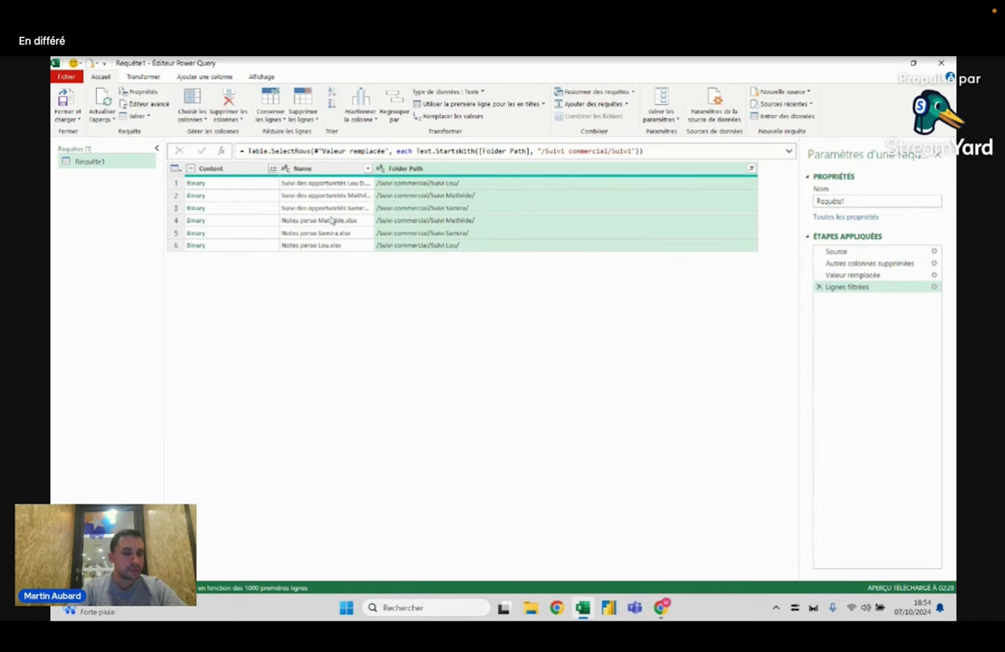
pyautogui.click(332, 184)
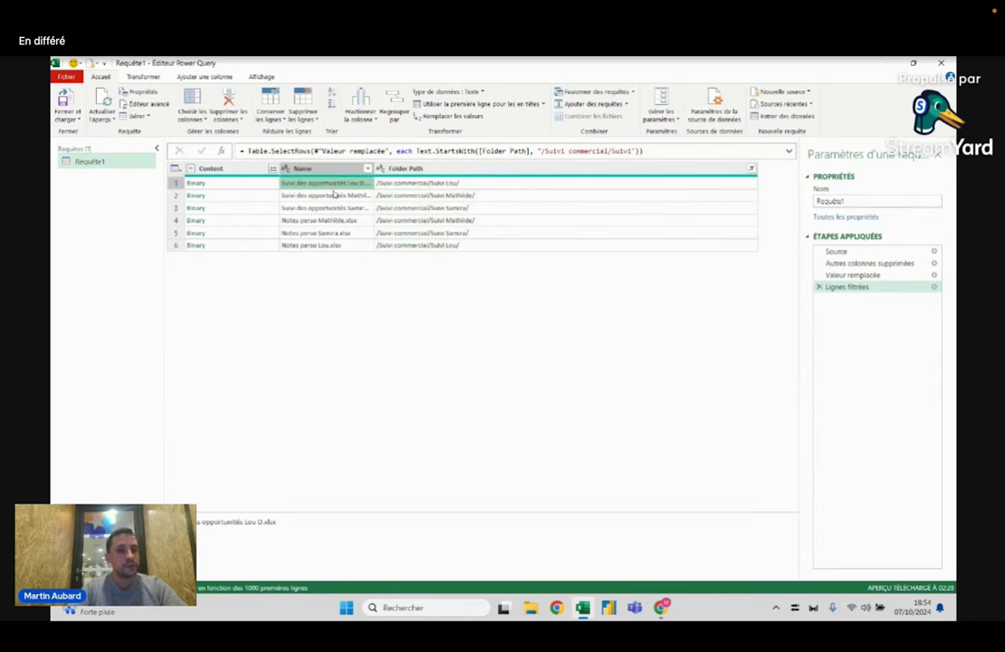
# - Check the fourth file's name, then switch to the browser showing the FakeCommercial SharePoint site
pyautogui.click(331, 220)
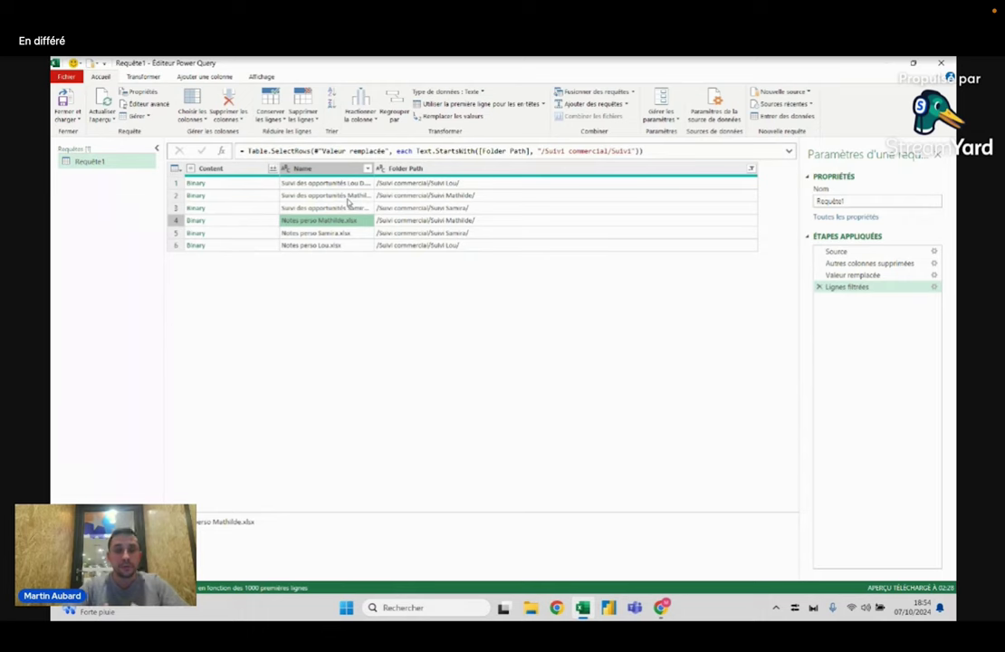
pyautogui.hotkey('alt', 'Tab')
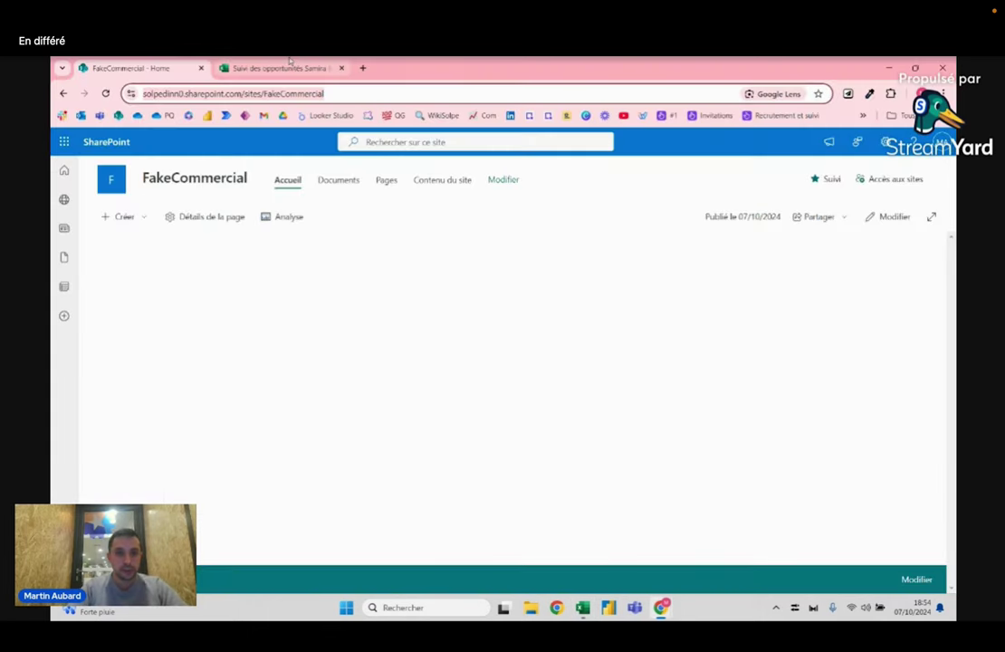
# - View the opportunity-tracking workbook in the browser, then return to the Power Query Editor
pyautogui.click(290, 64)
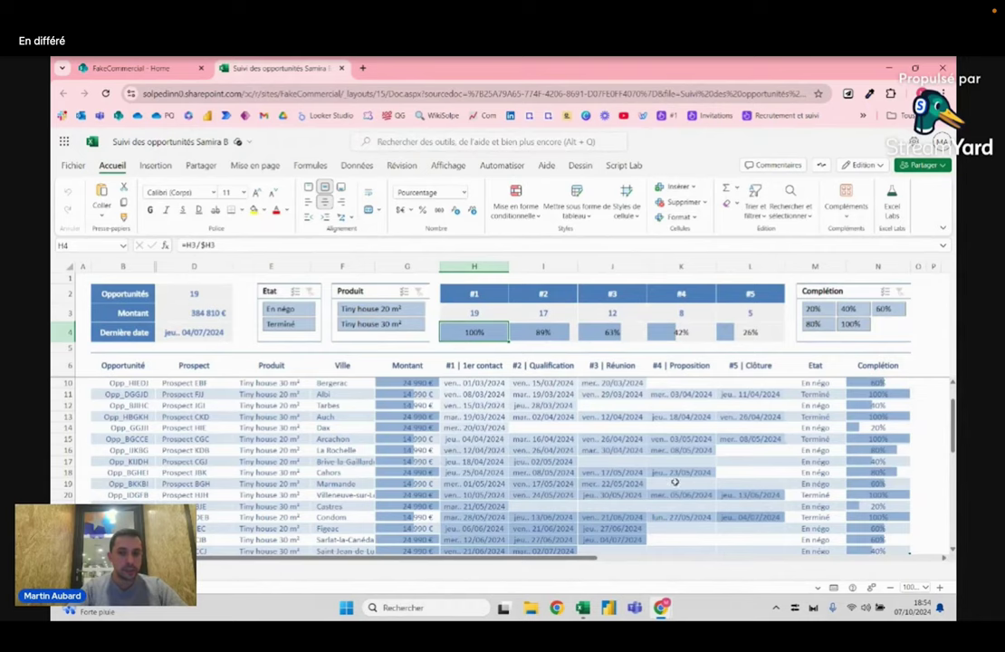
pyautogui.hotkey('alt', 'Tab')
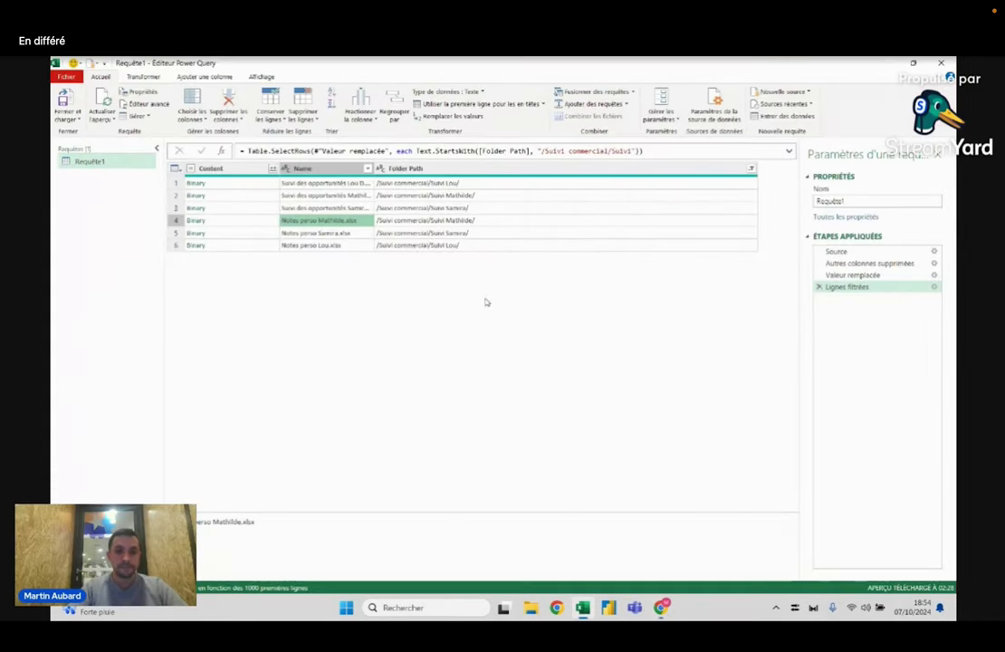
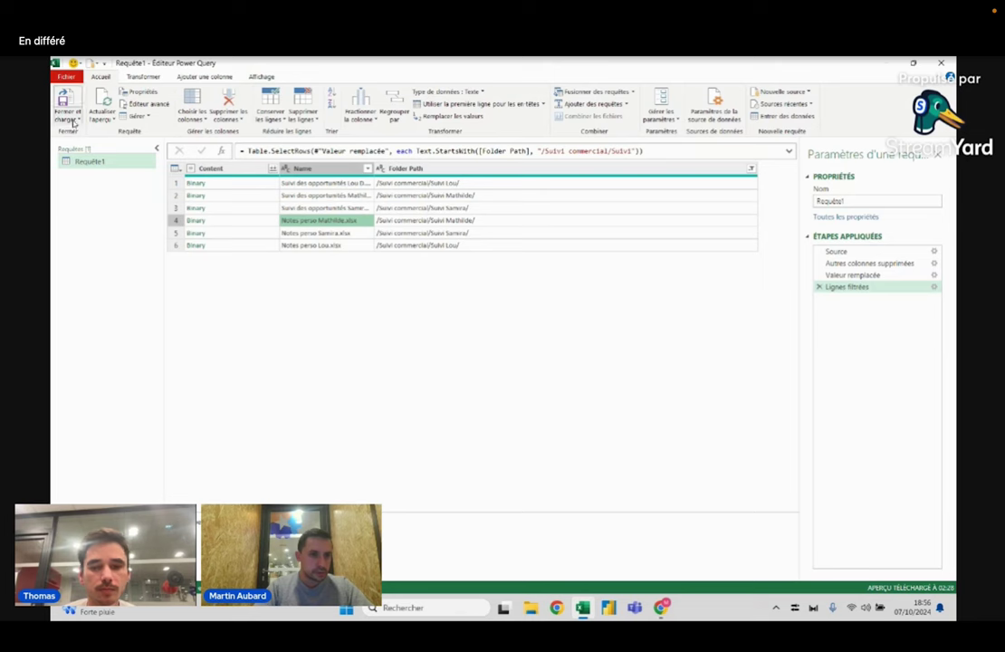
# - Look over the query properties and query options, closing them without changes
pyautogui.click(143, 93)
pyautogui.press('Escape')
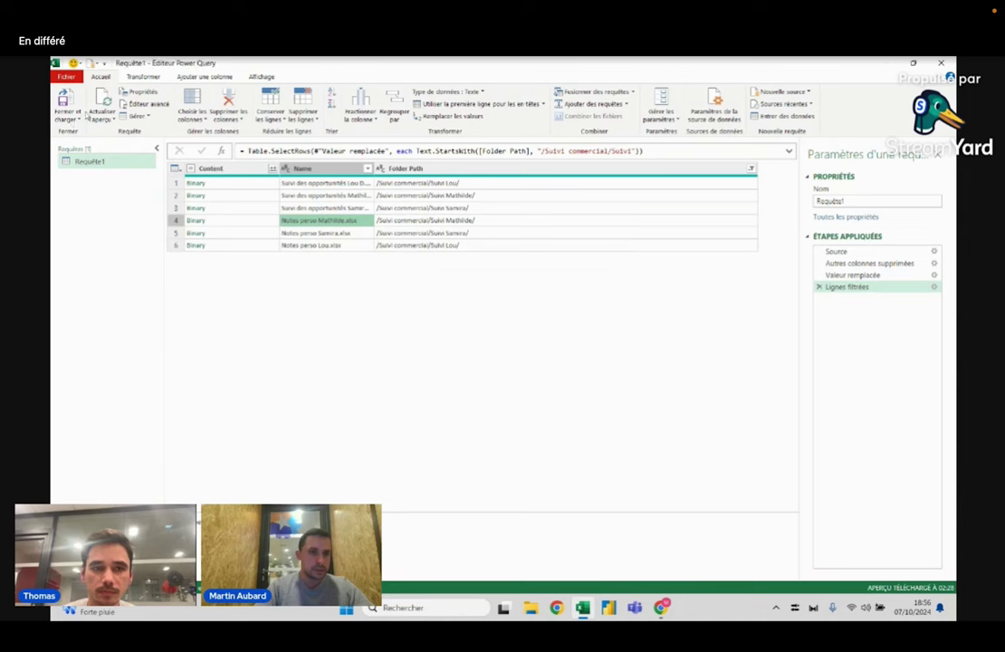
pyautogui.click(67, 76)
pyautogui.moveTo(107, 175)
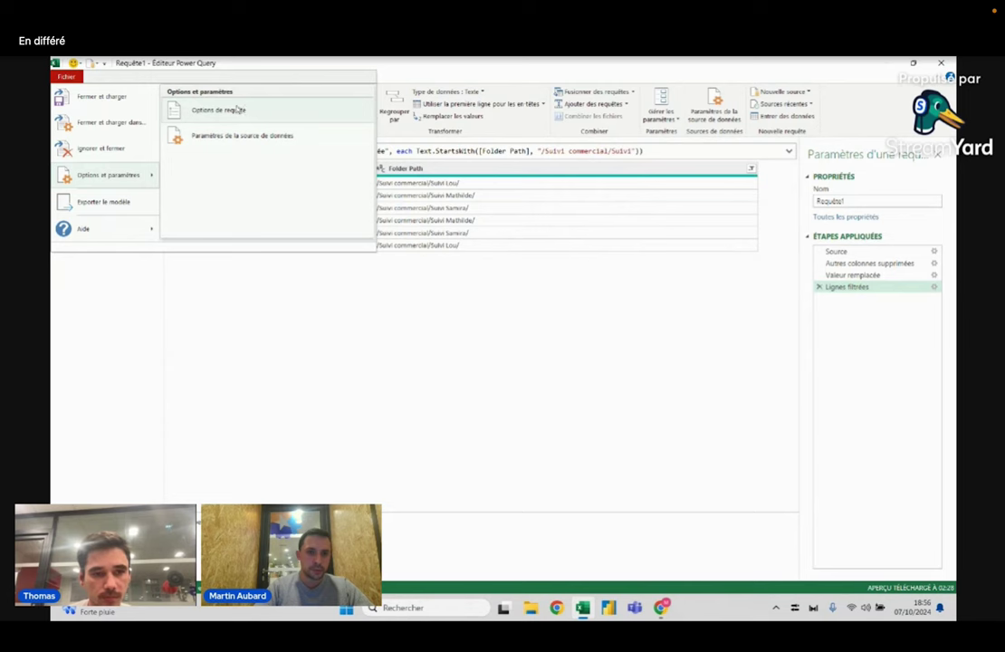
pyautogui.click(218, 109)
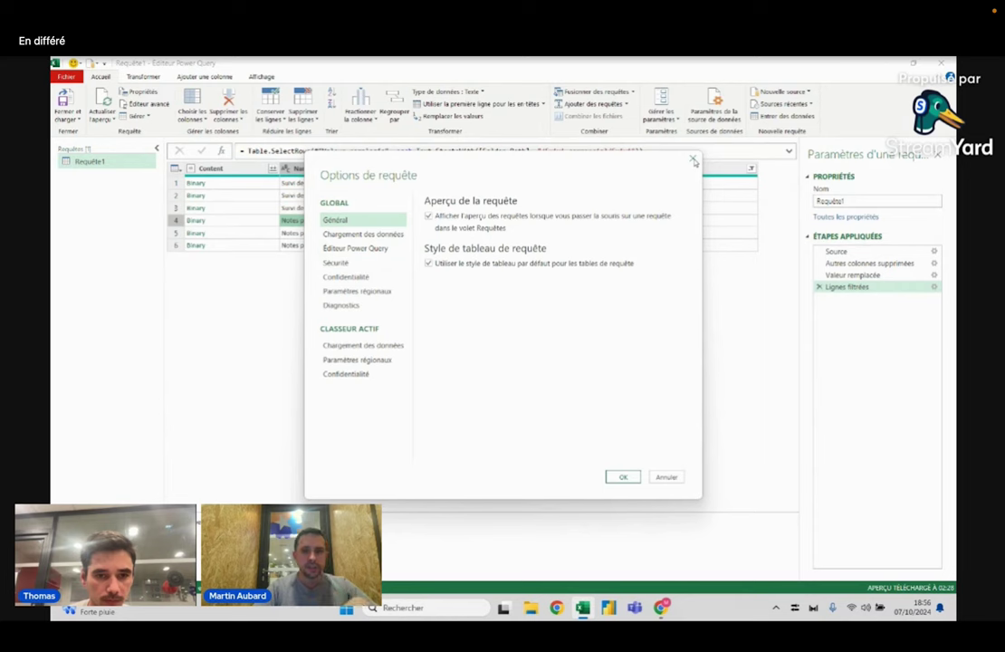
pyautogui.click(693, 160)
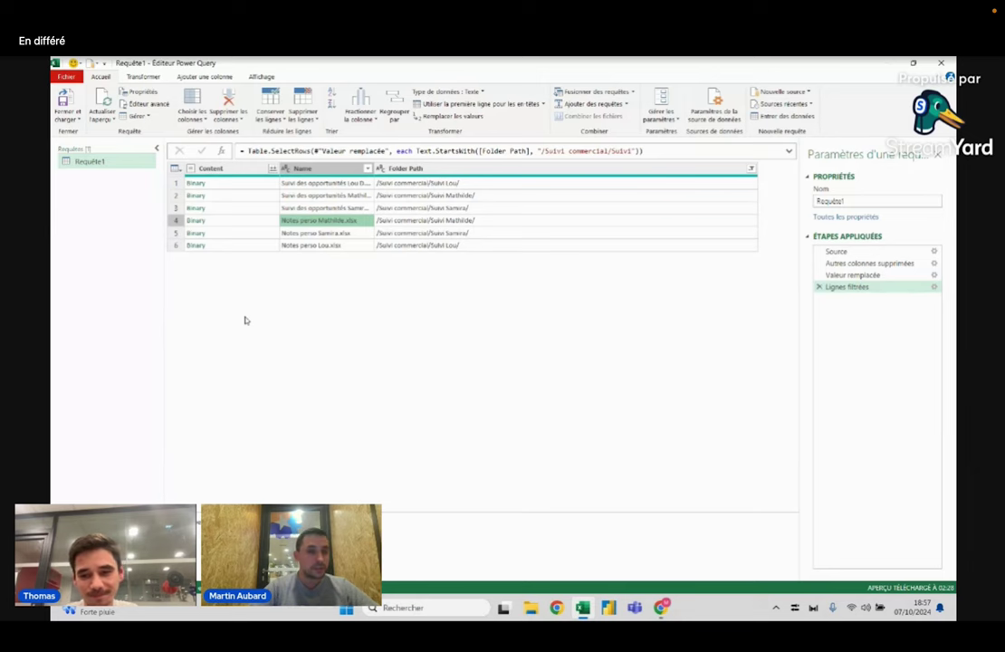
pyautogui.click(67, 76)
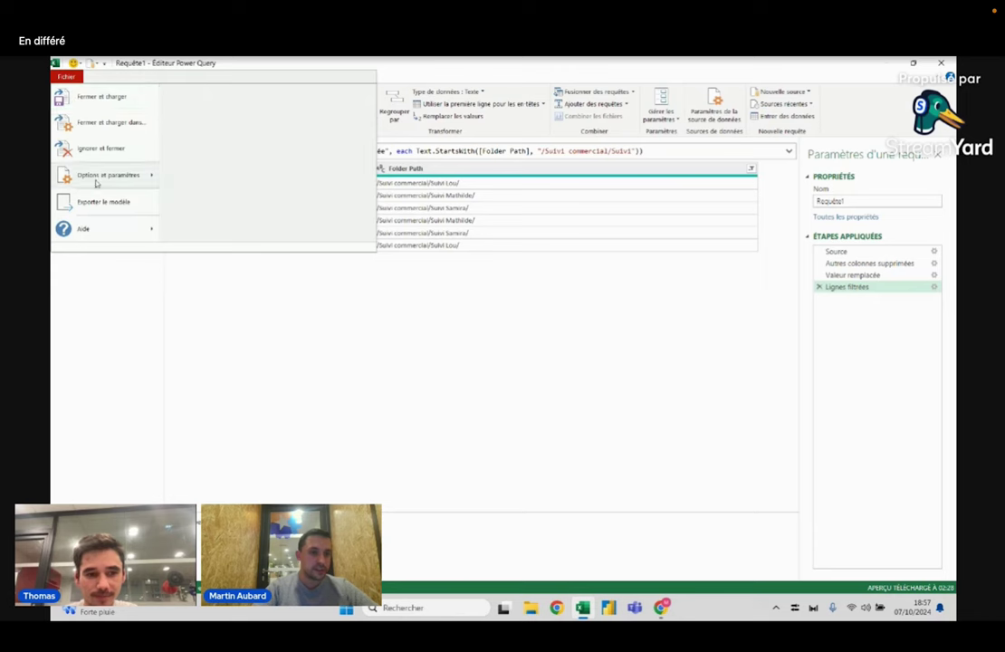
pyautogui.moveTo(107, 175)
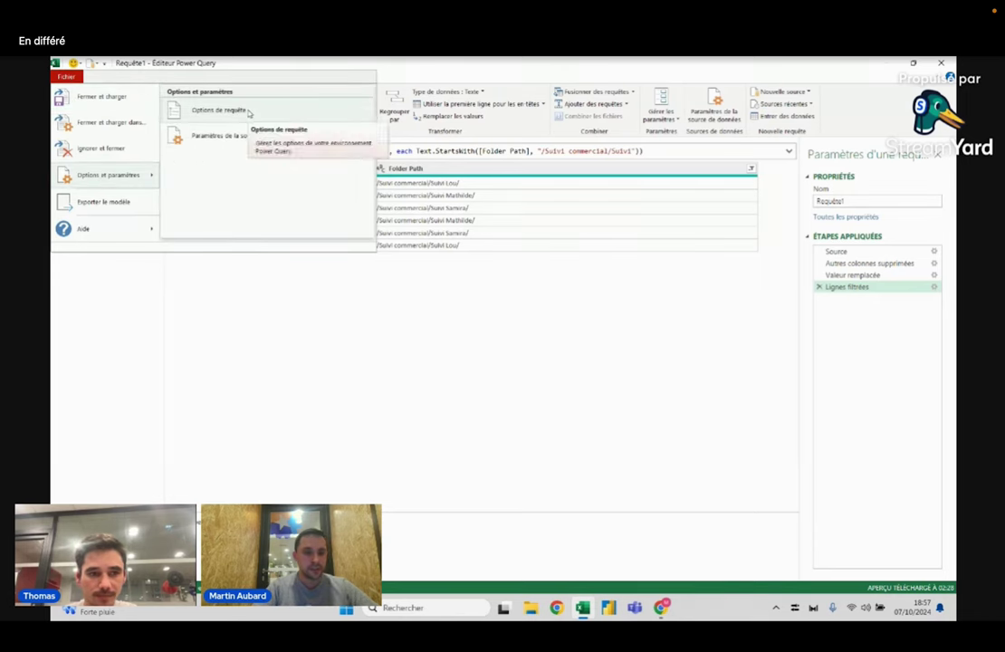
pyautogui.click(248, 112)
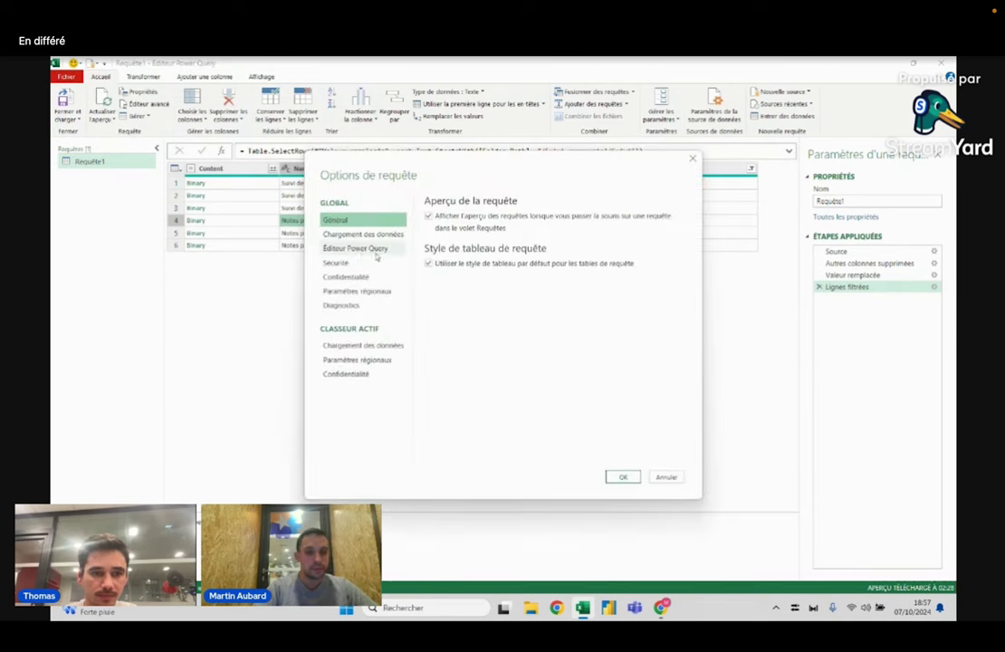
pyautogui.click(694, 159)
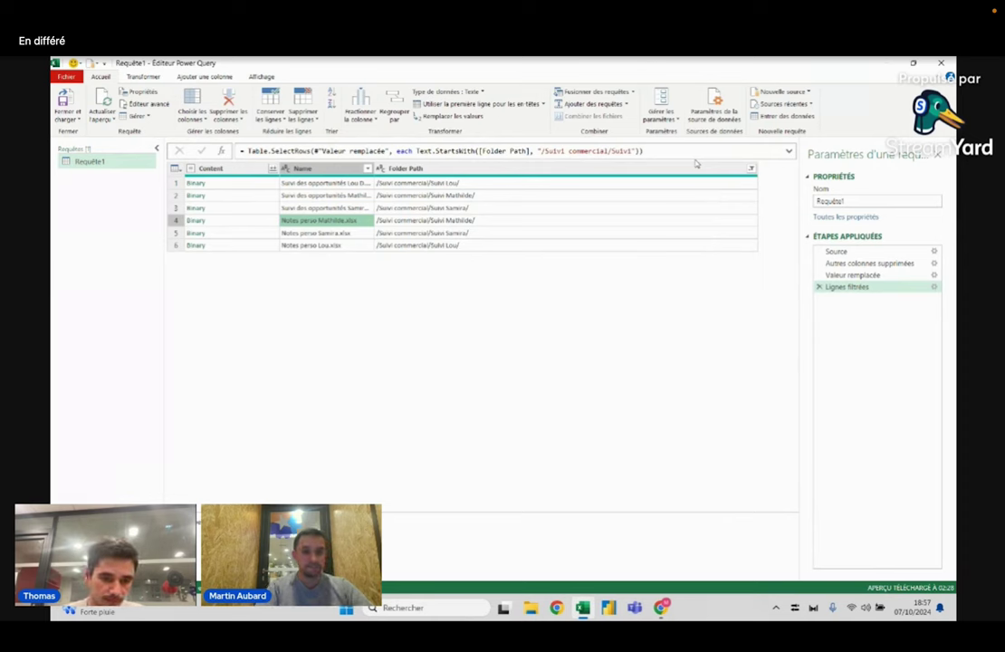
# - Inspect the Name values to find the common 'Suivi des opportunités' prefix
pyautogui.click(477, 169)
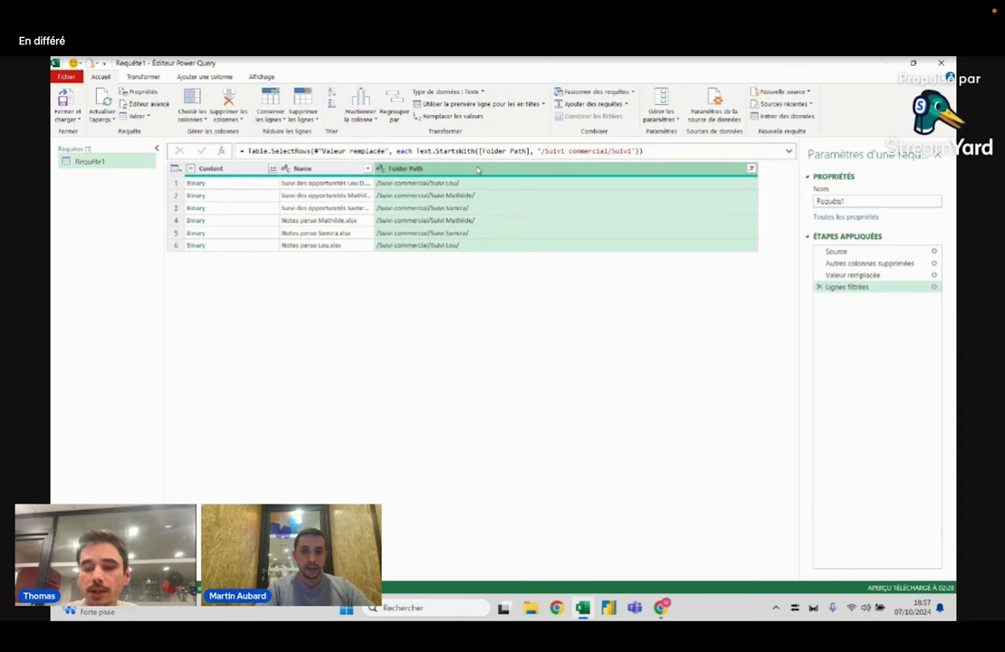
pyautogui.click(338, 170)
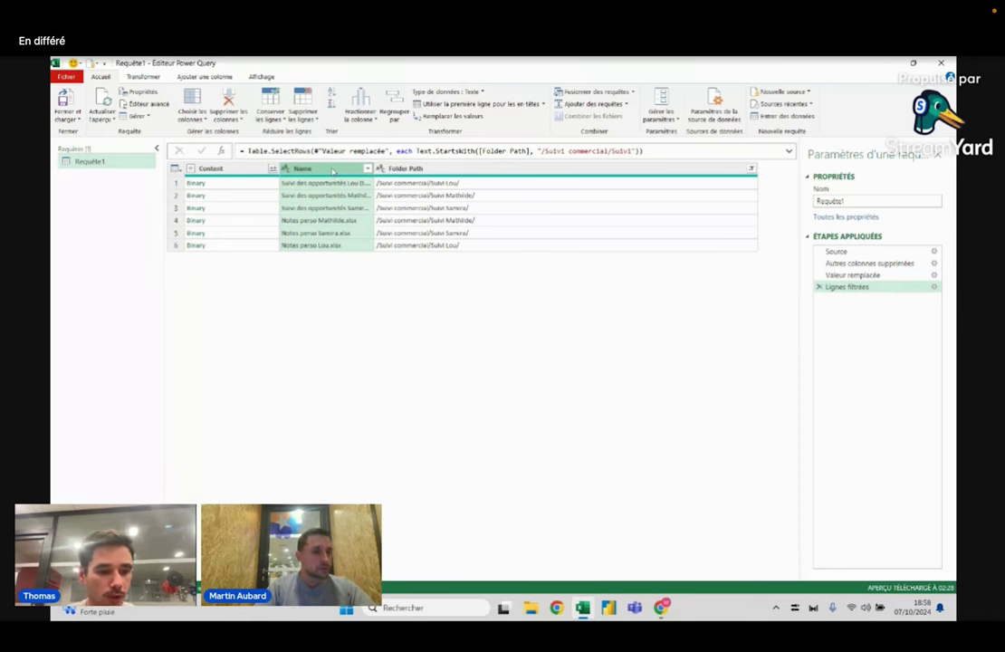
pyautogui.click(322, 183)
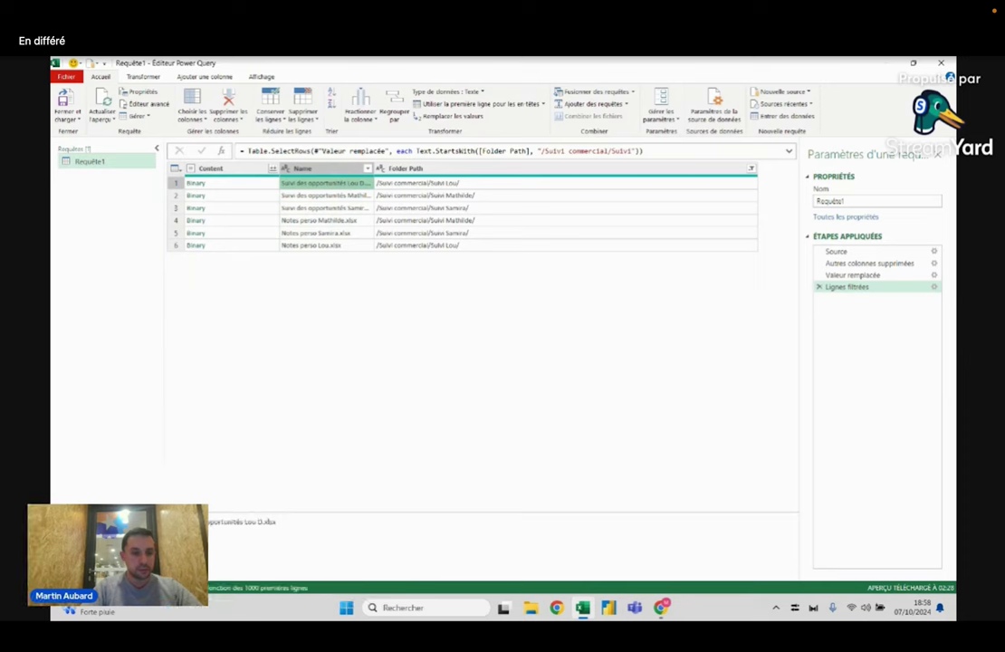
pyautogui.moveTo(145, 521); pyautogui.dragTo(258, 521)
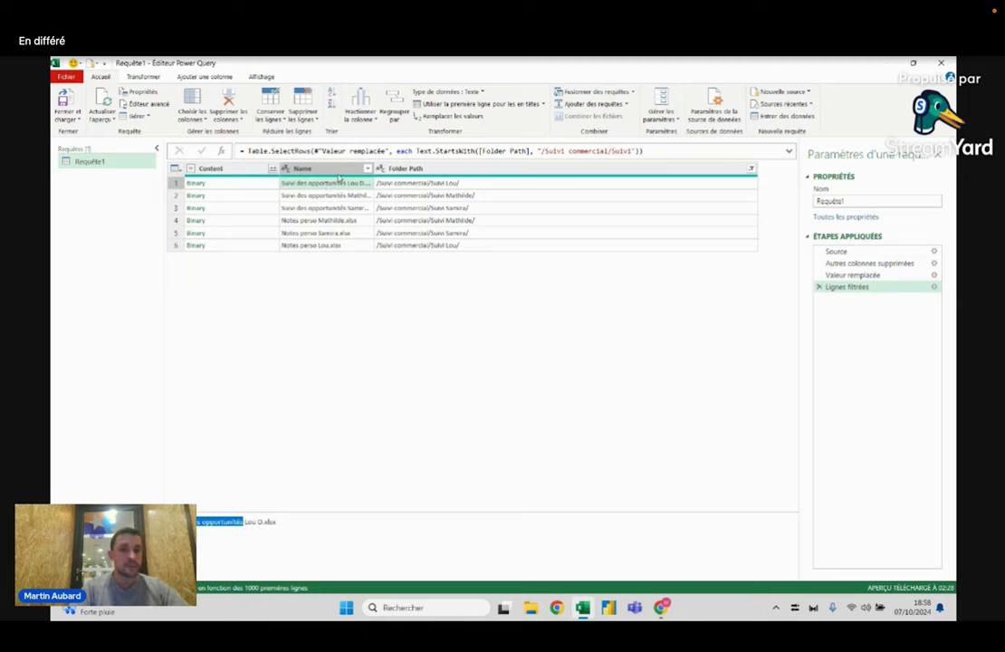
# - Filter Name with Commence par 'Suivi des opportunités', keeping three files
pyautogui.click(343, 168)
pyautogui.click(366, 169)
pyautogui.moveTo(272, 256)
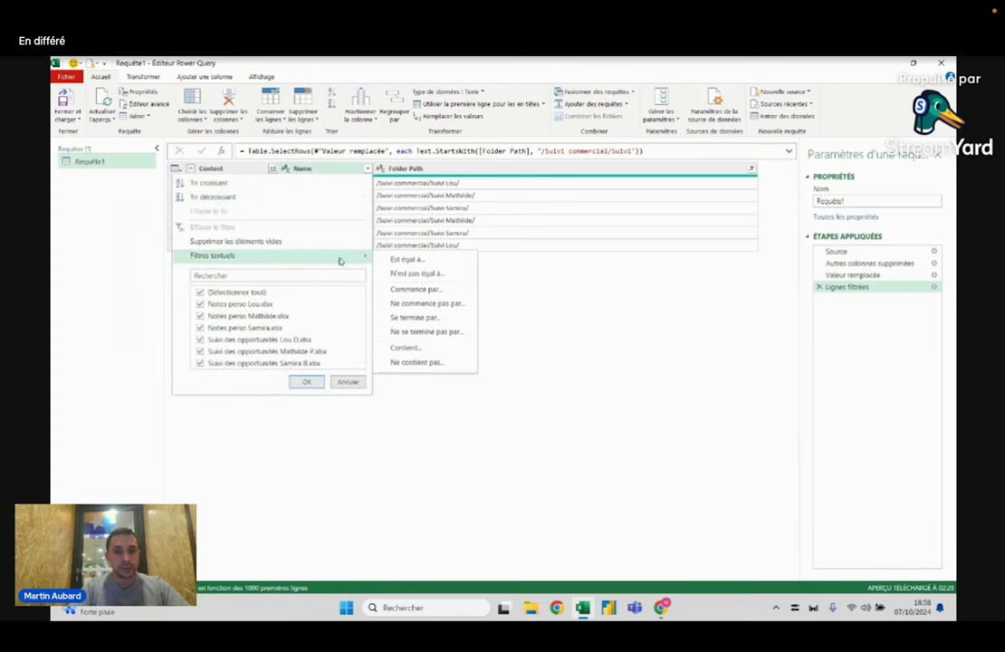
pyautogui.click(415, 288)
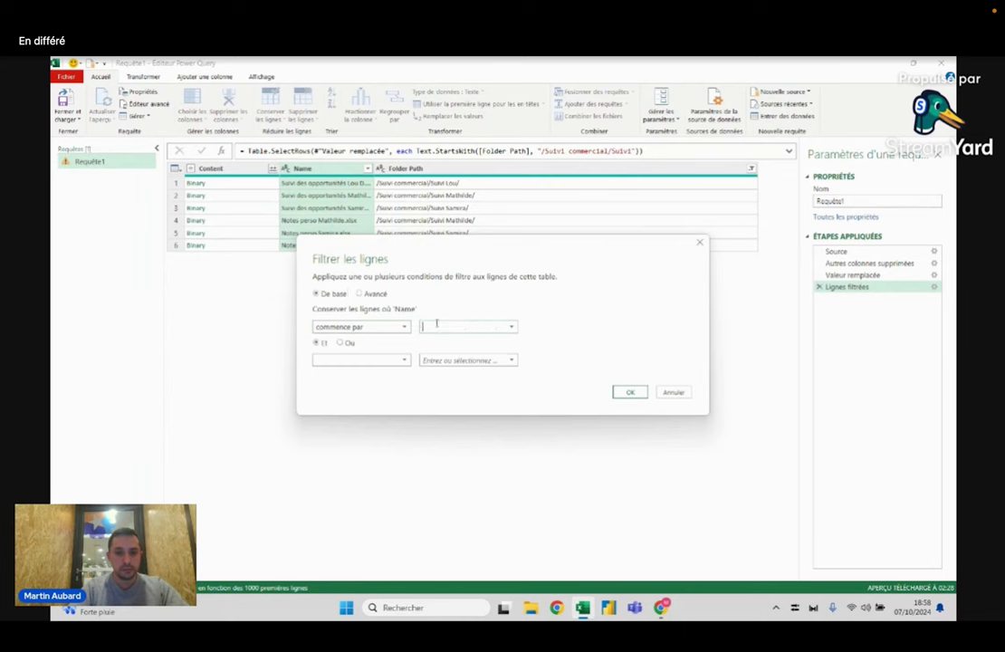
pyautogui.write('Suivi des opportunités')
pyautogui.click(630, 392)
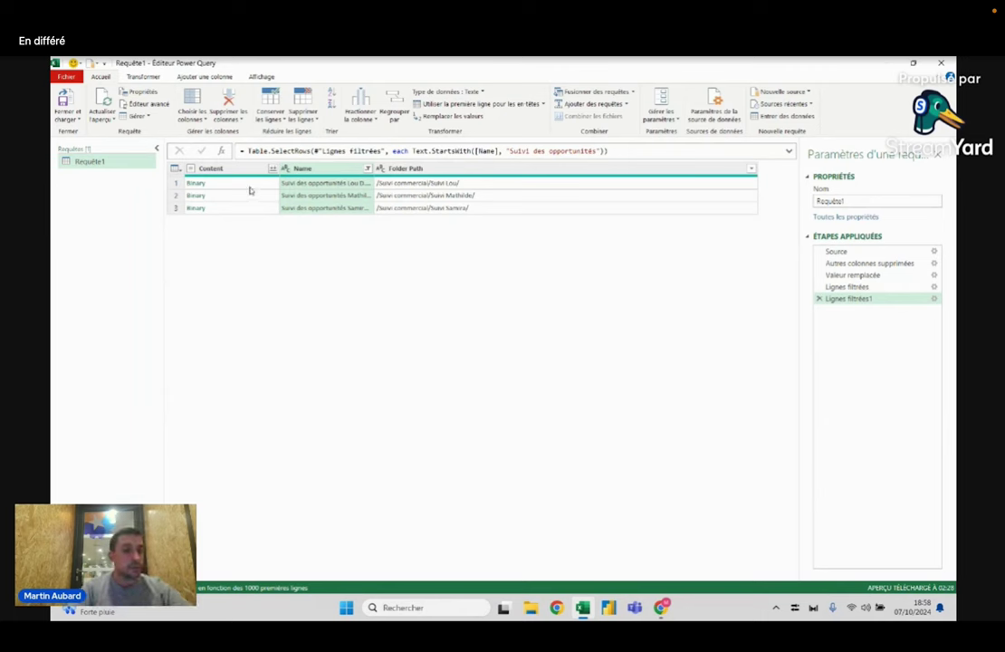
# - Widen the Name column so the three full file names are visible
pyautogui.moveTo(373, 169); pyautogui.dragTo(431, 169)
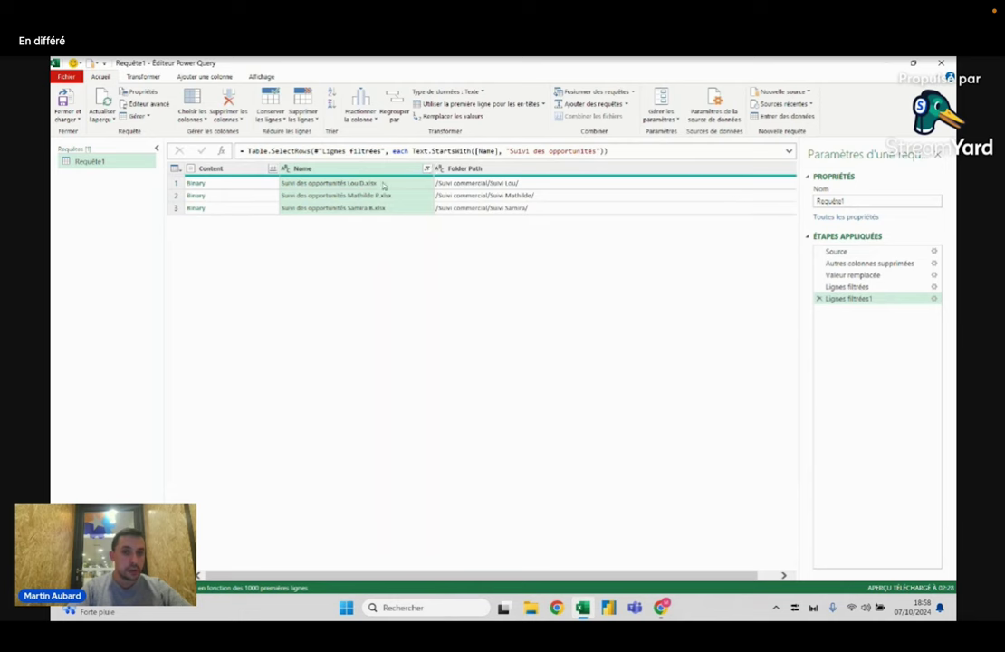
pyautogui.click(374, 209)
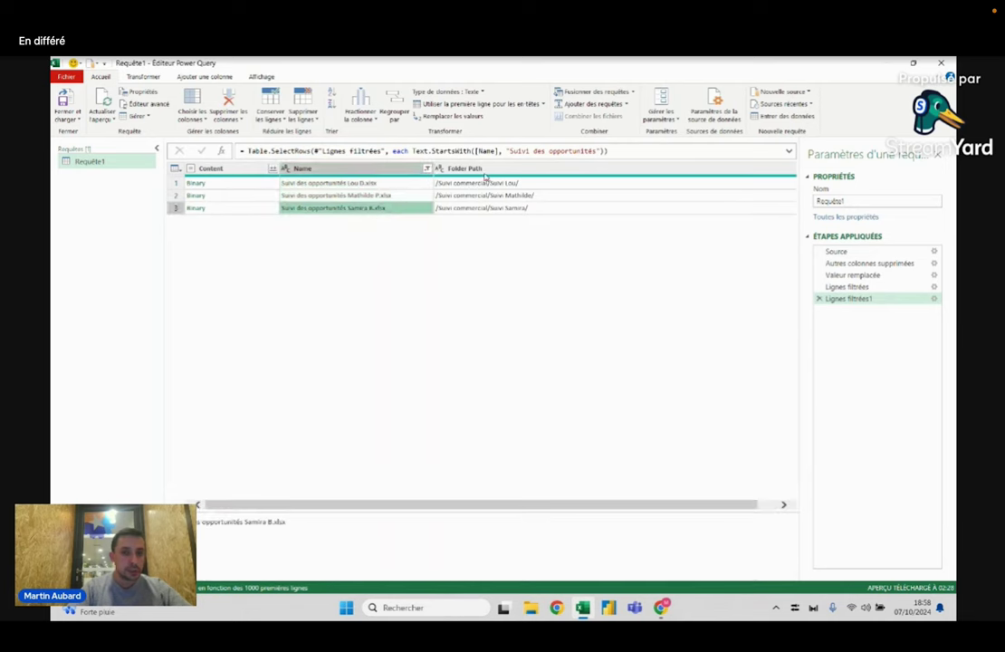
pyautogui.click(489, 169)
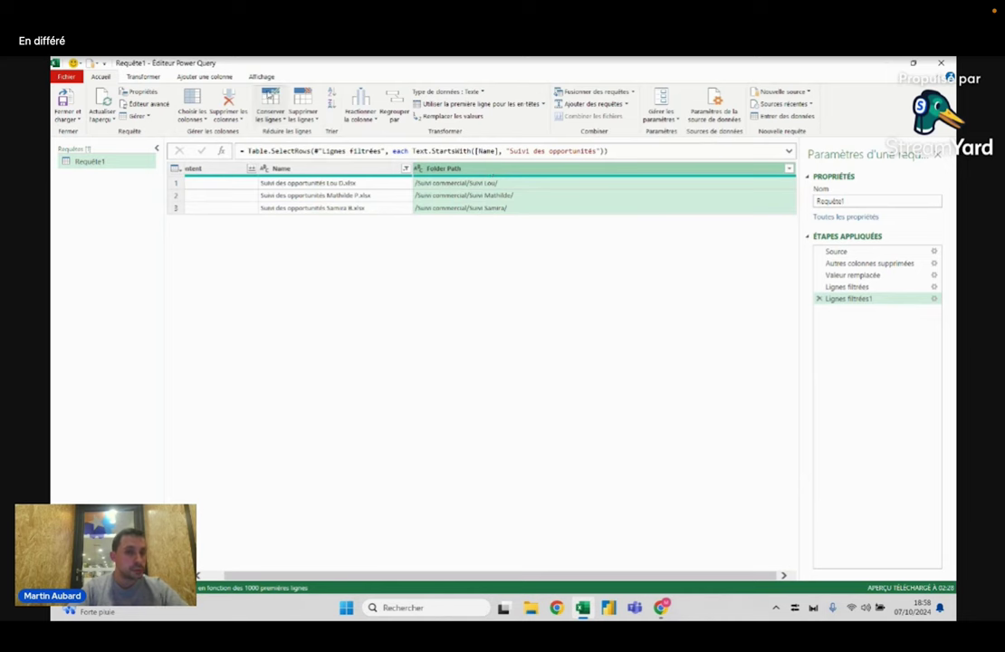
# - Delete Folder Path, then preview each of the three files' Content
pyautogui.click(228, 100)
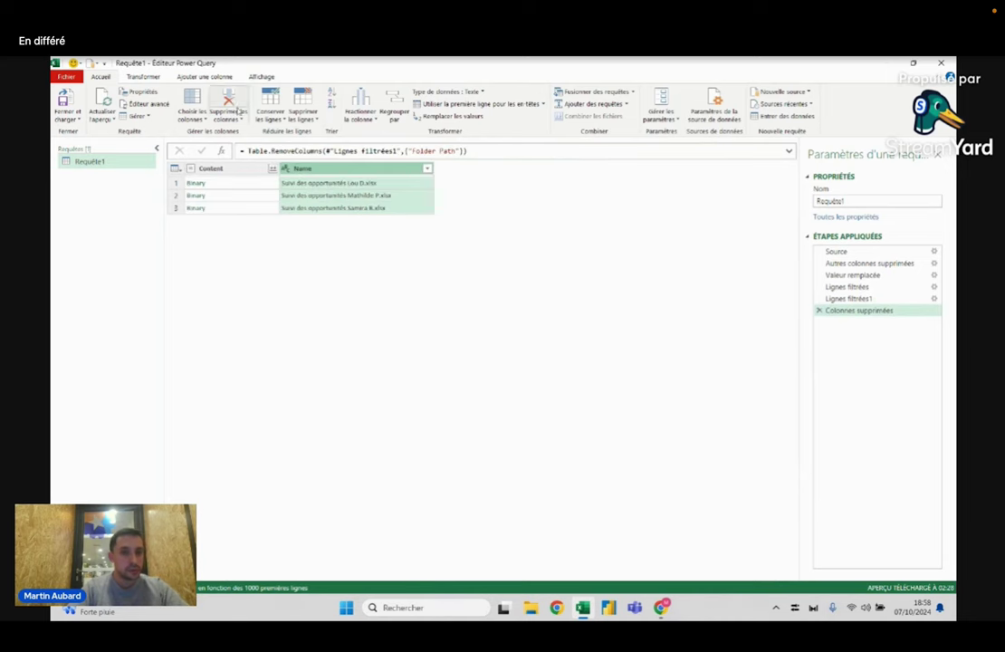
pyautogui.click(222, 196)
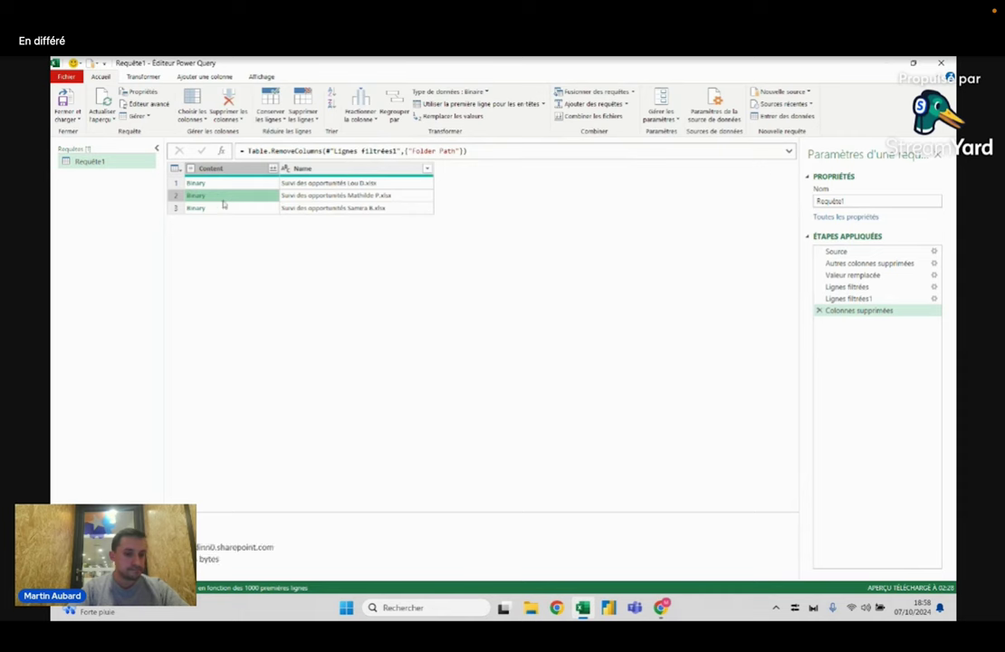
pyautogui.click(217, 207)
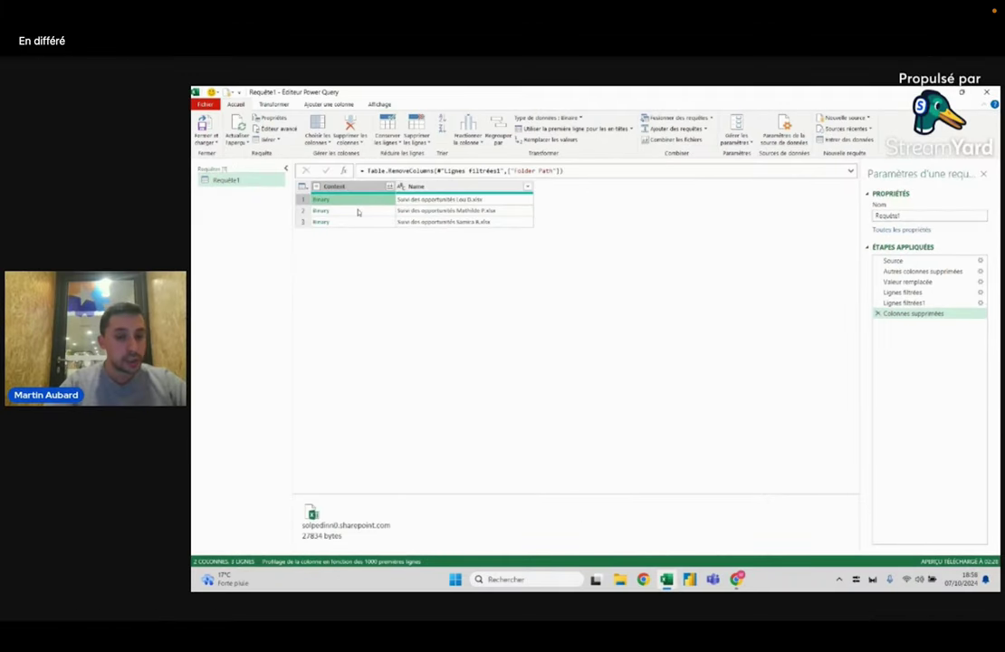
pyautogui.click(358, 210)
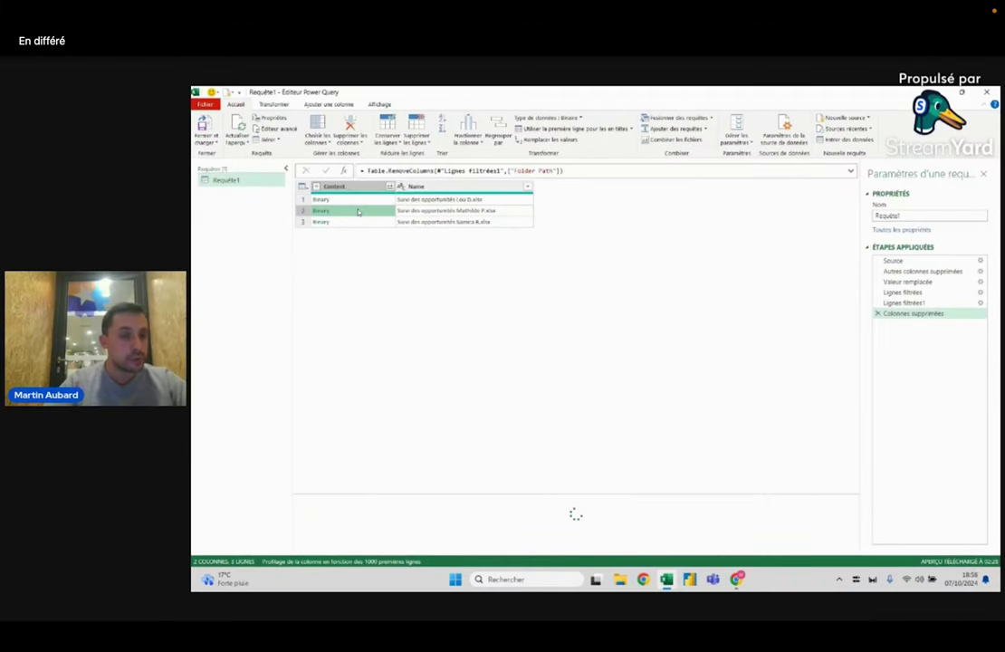
pyautogui.click(357, 222)
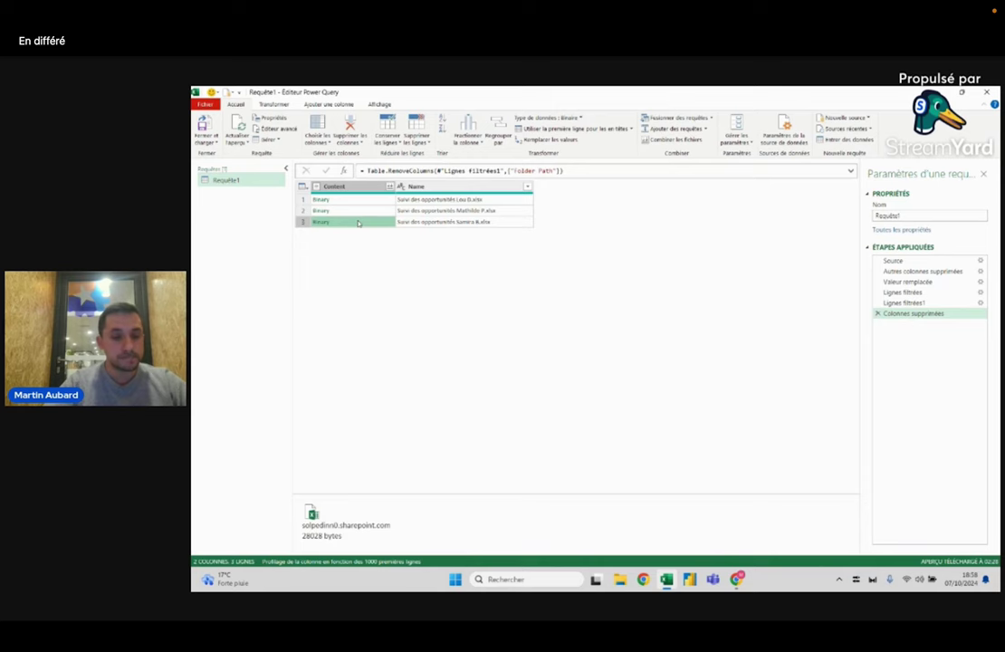
pyautogui.click(364, 199)
pyautogui.click(365, 186)
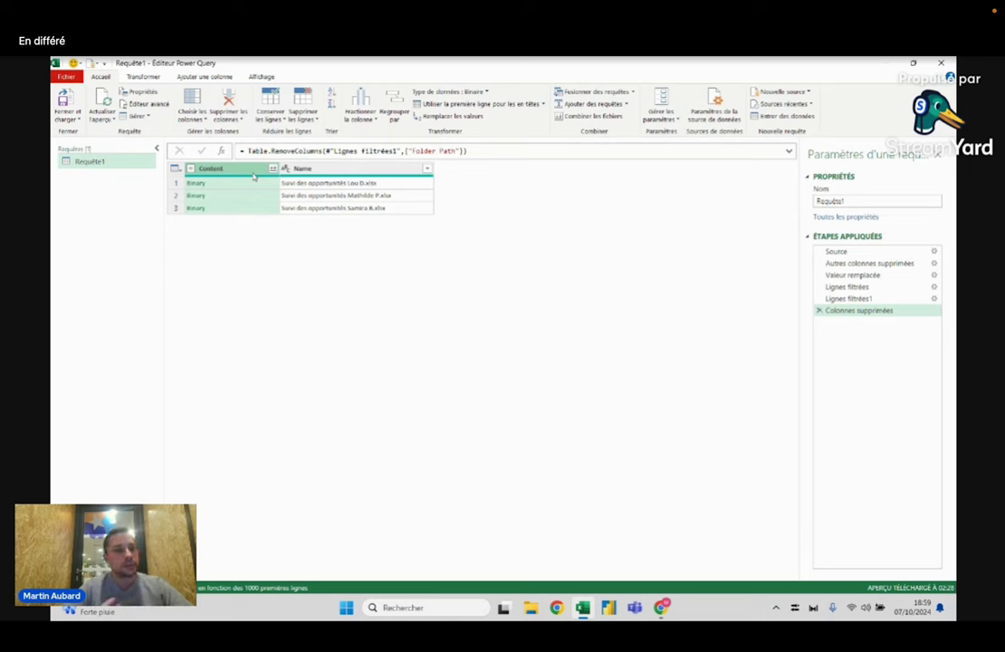
# - Add custom column Data with formula =Excel.Workbook([Content]) and preview its first table
pyautogui.click(214, 78)
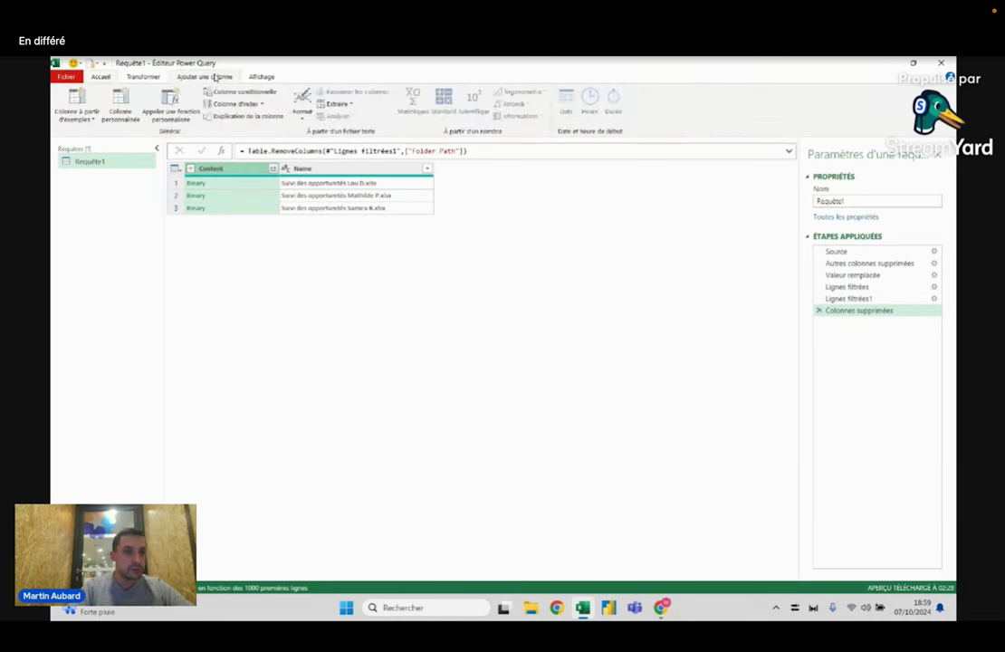
pyautogui.click(121, 104)
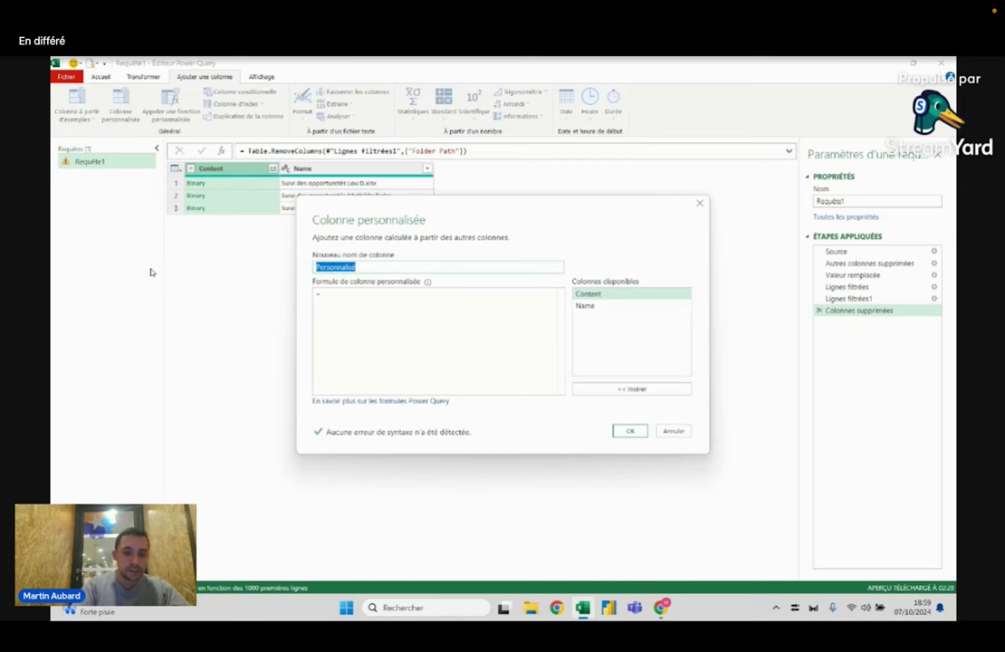
pyautogui.write('Con')
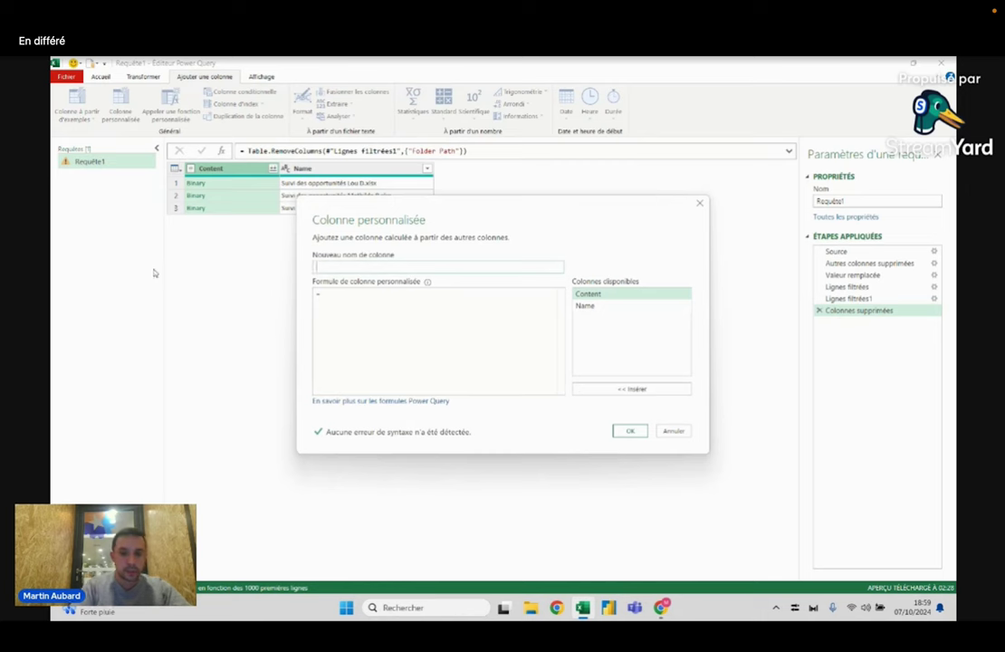
pyautogui.write('Data')
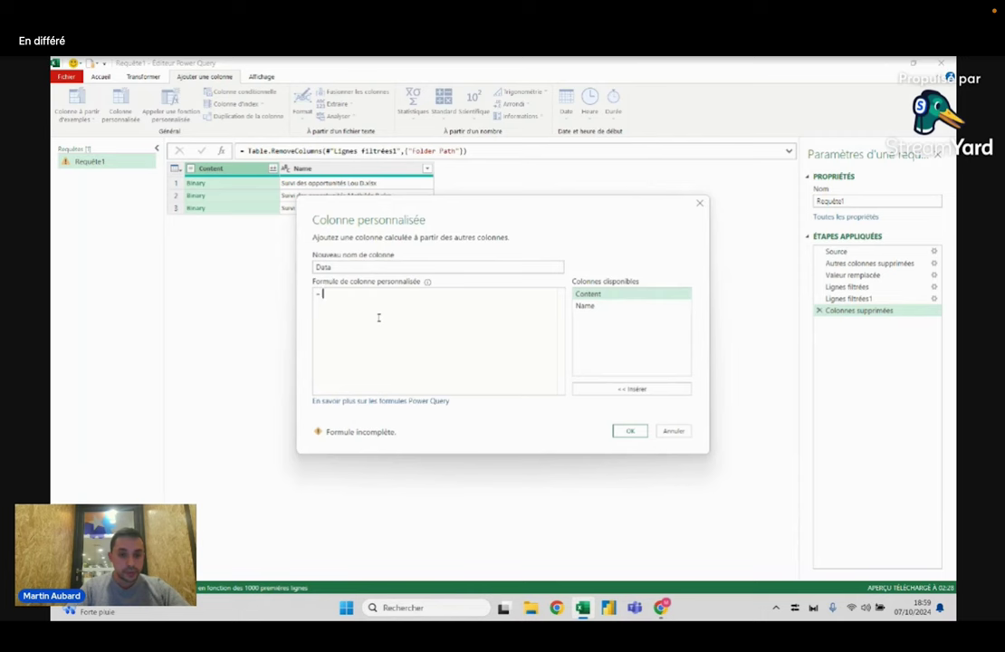
pyautogui.write('exc')
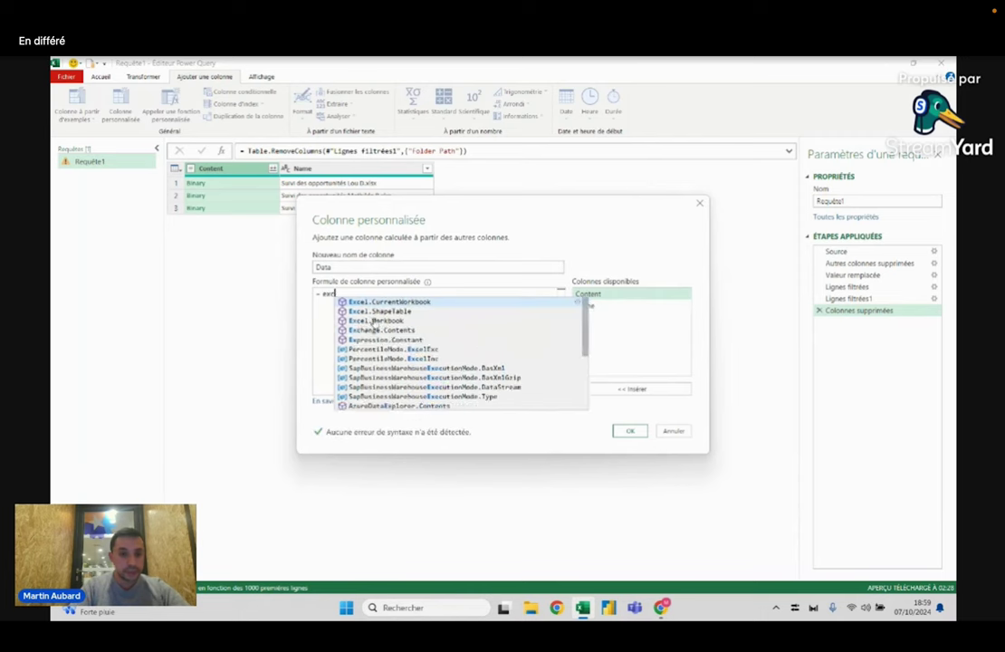
pyautogui.write('el')
pyautogui.click(402, 321)
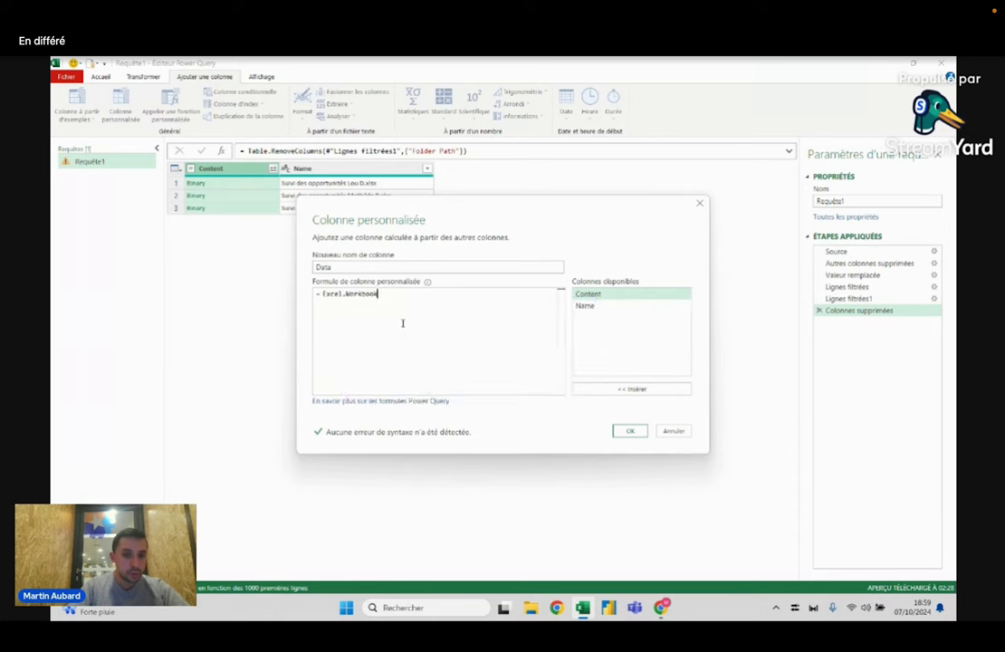
pyautogui.write('(')
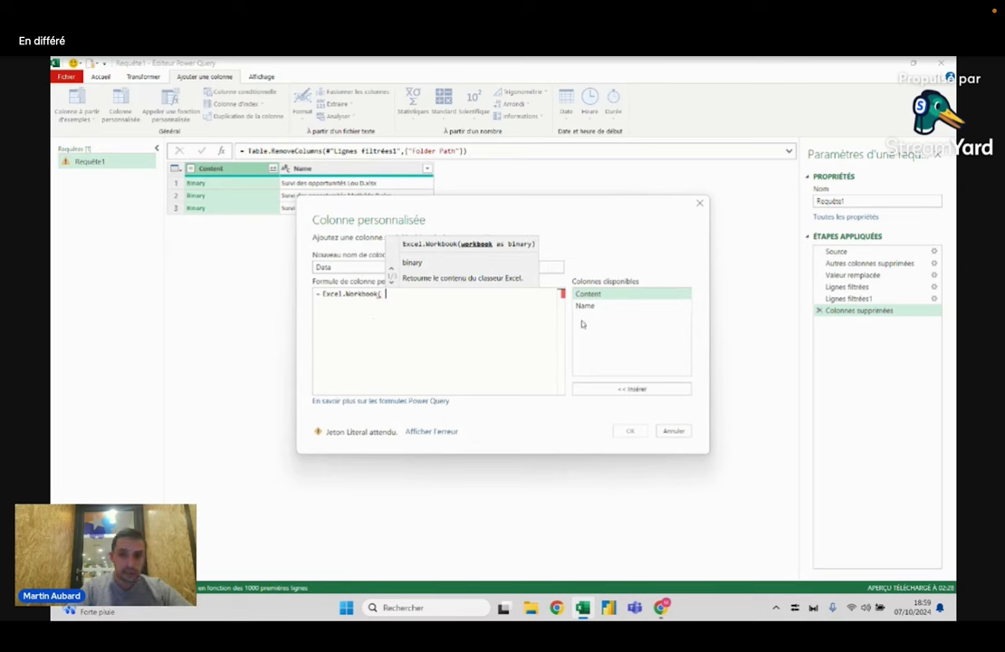
pyautogui.doubleClick(587, 293)
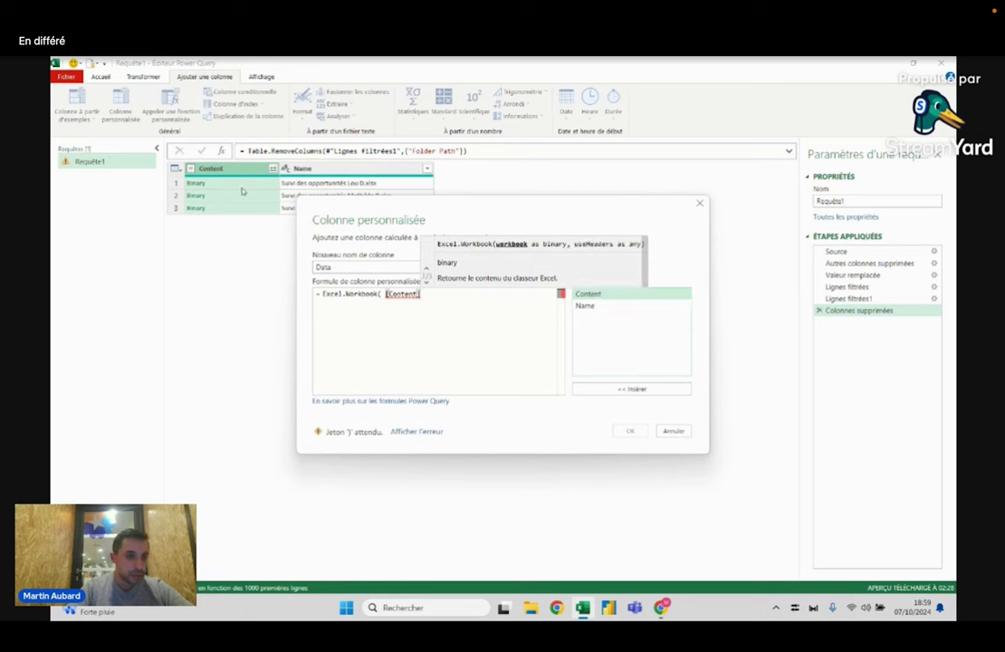
pyautogui.write(')')
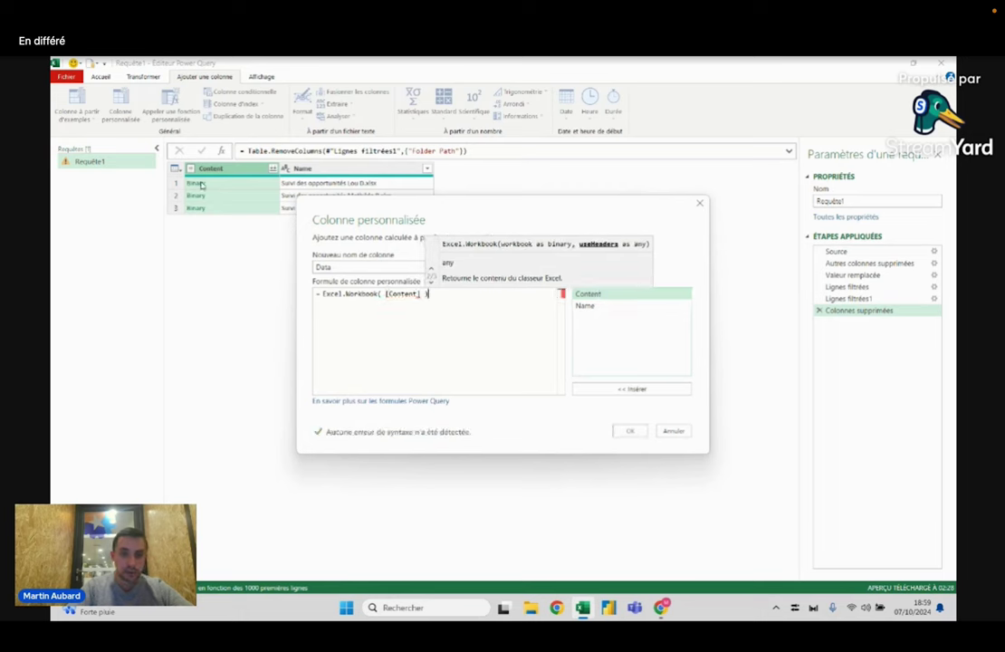
pyautogui.click(630, 430)
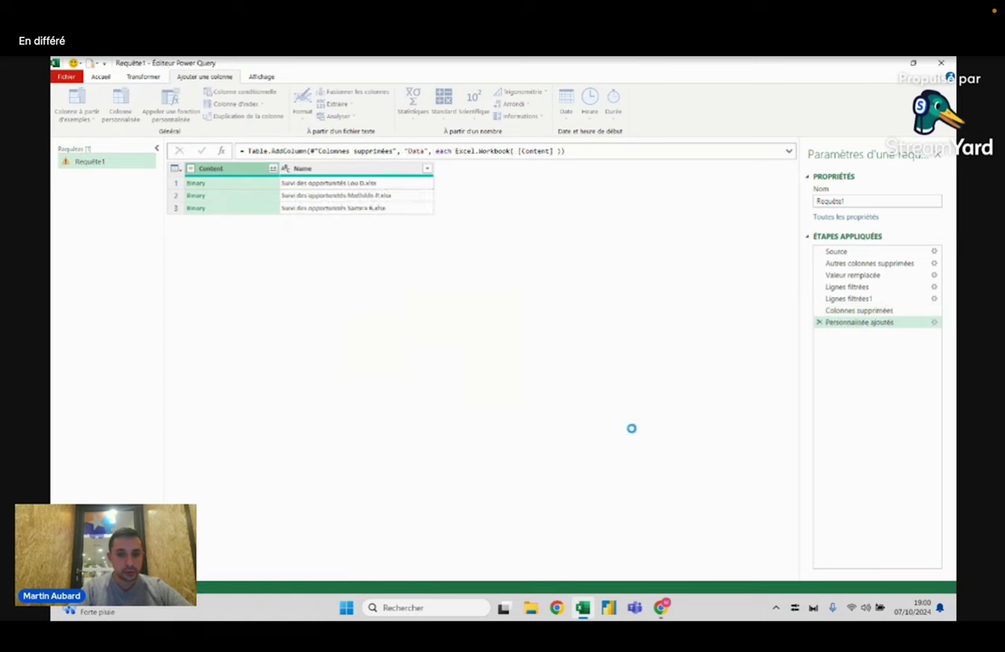
pyautogui.click(470, 183)
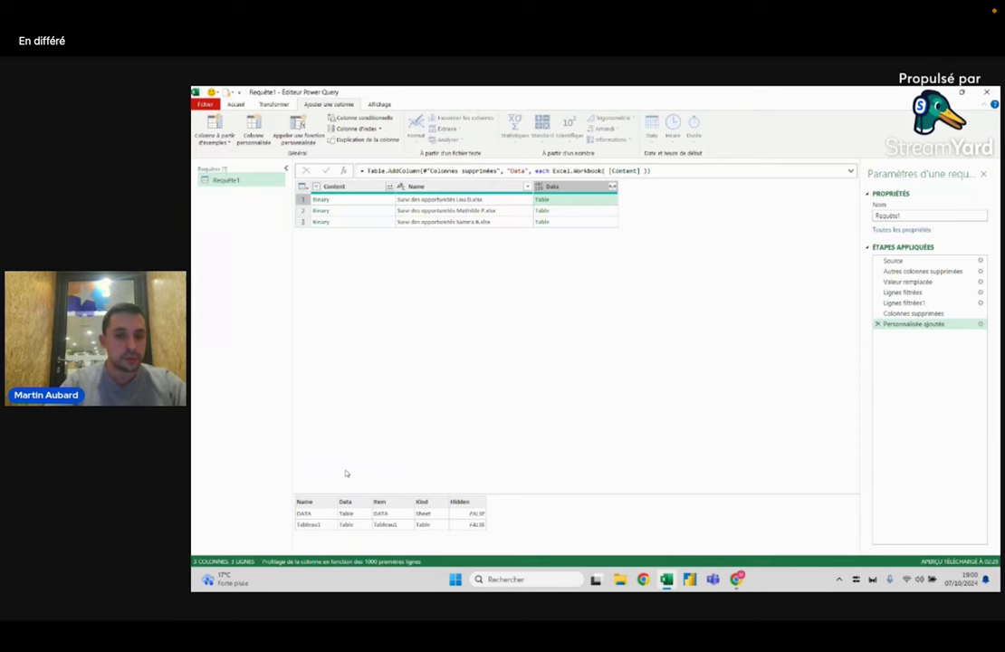
# - Remove the Content column from the query
pyautogui.hotkey('alt', 'Tab')
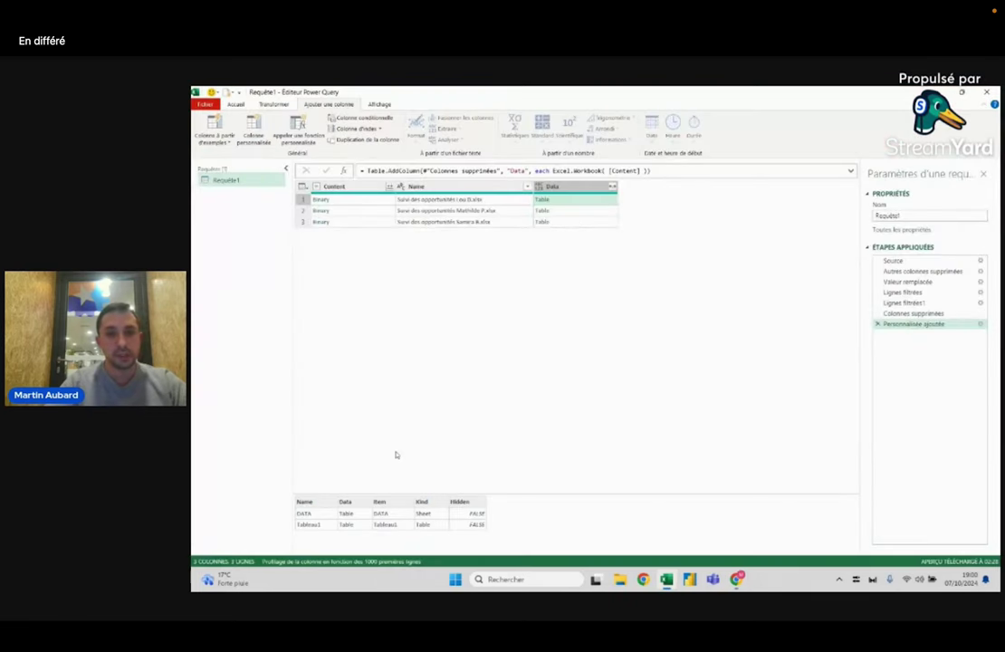
pyautogui.click(575, 186)
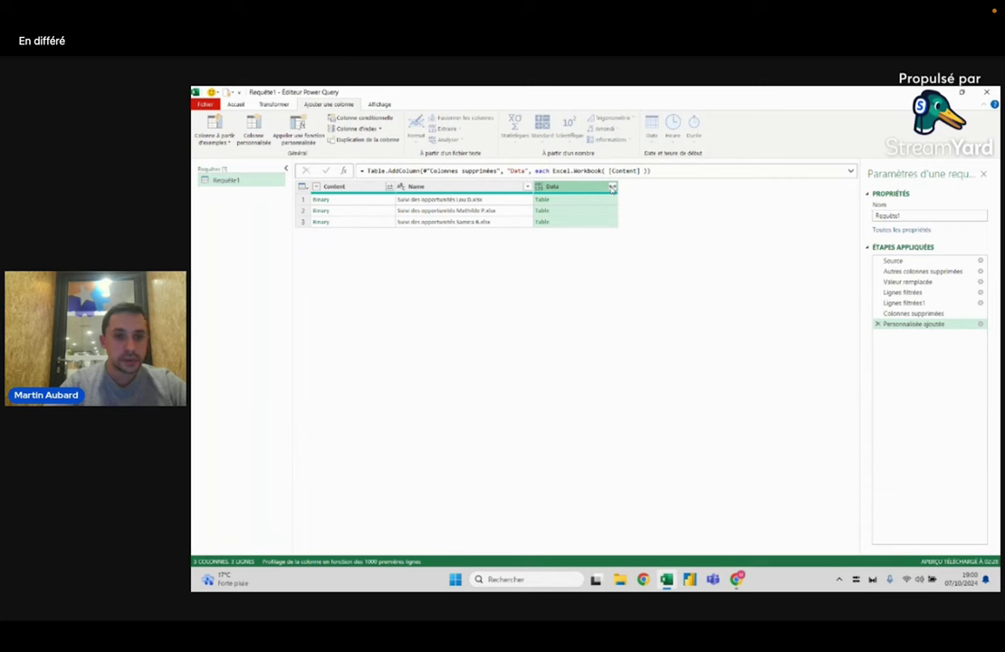
pyautogui.click(360, 192)
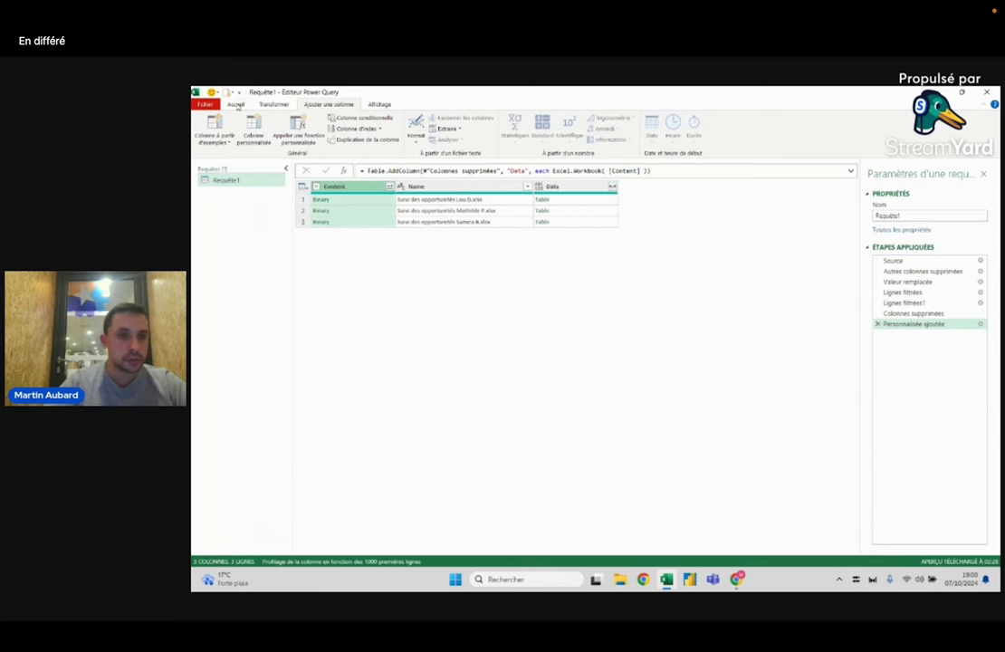
pyautogui.click(235, 104)
pyautogui.click(350, 126)
# - Expand Data into Name.1, Data.1, Item and Kind without original-name prefixes
pyautogui.click(493, 201)
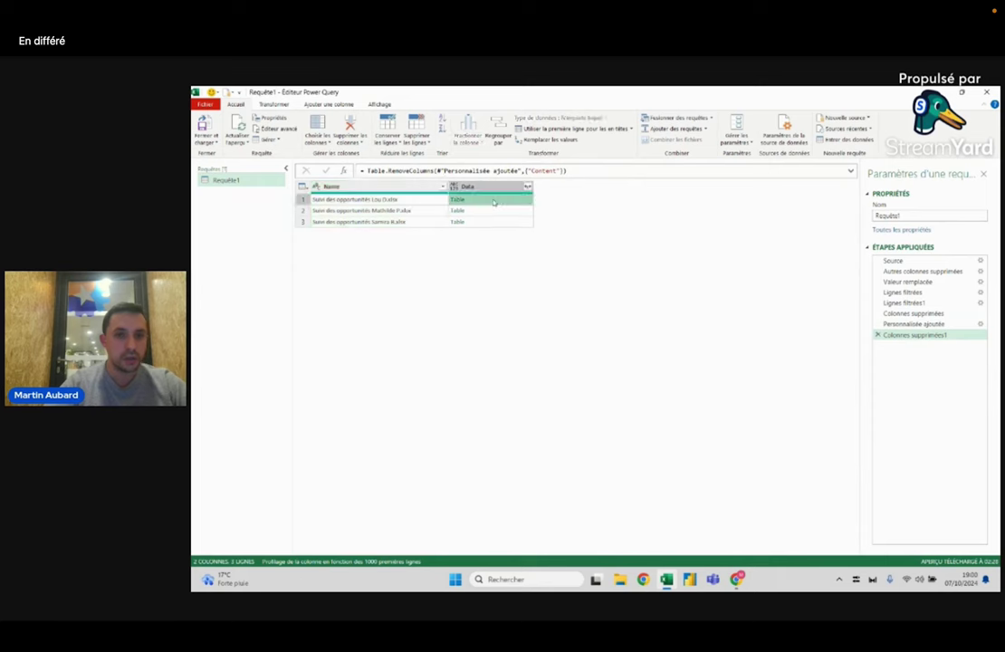
pyautogui.click(527, 187)
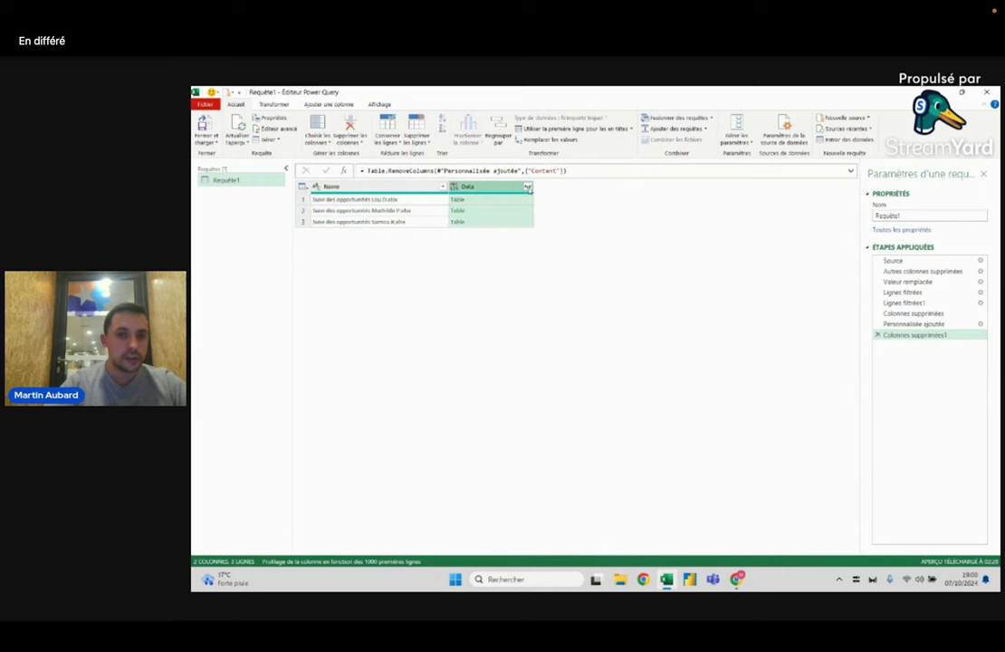
pyautogui.click(526, 187)
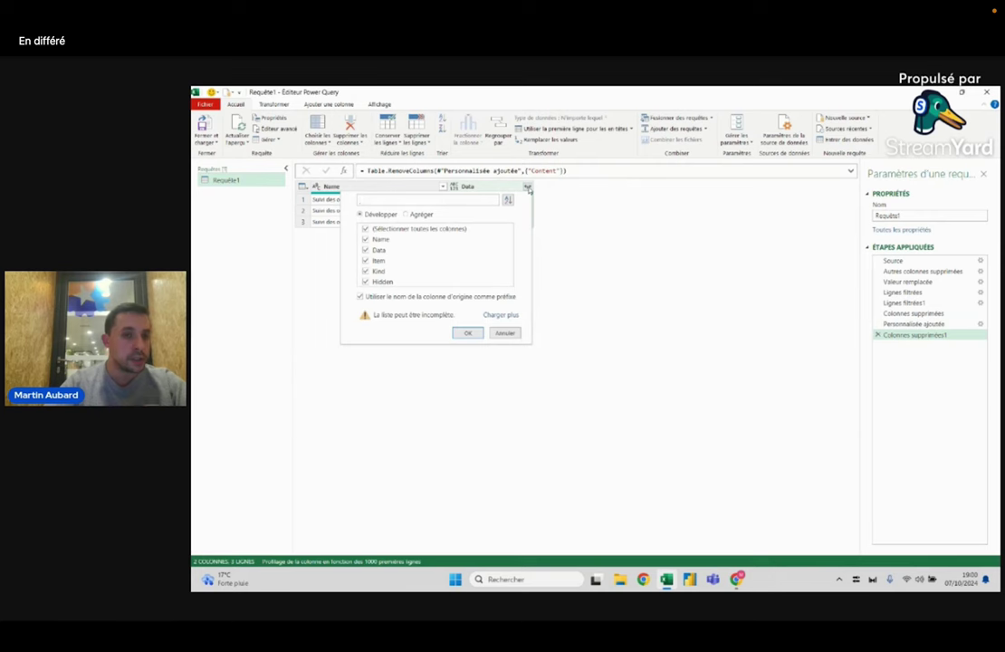
pyautogui.click(403, 297)
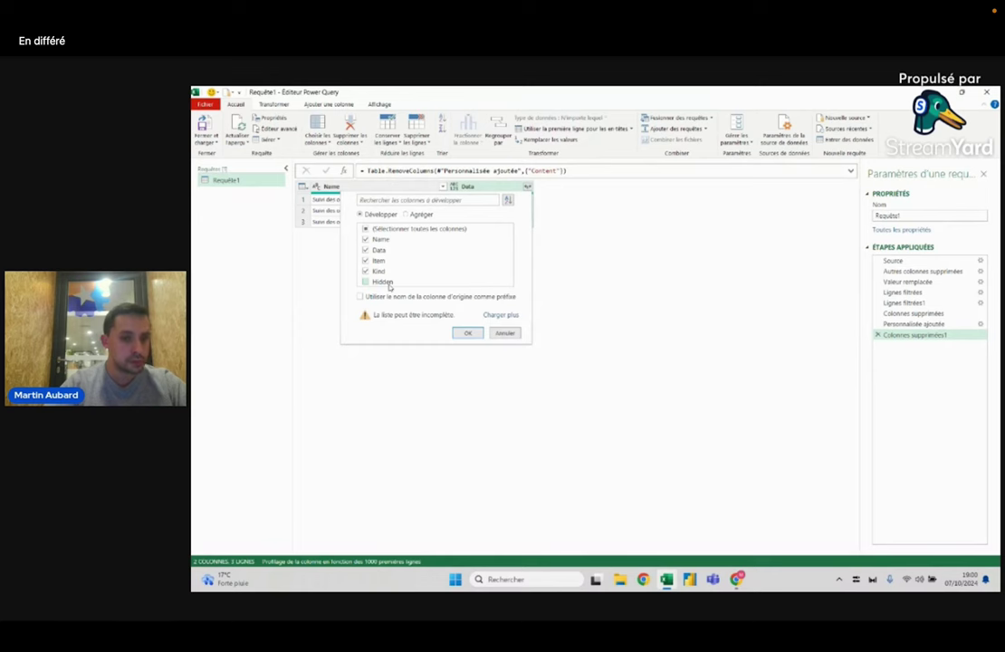
pyautogui.click(467, 332)
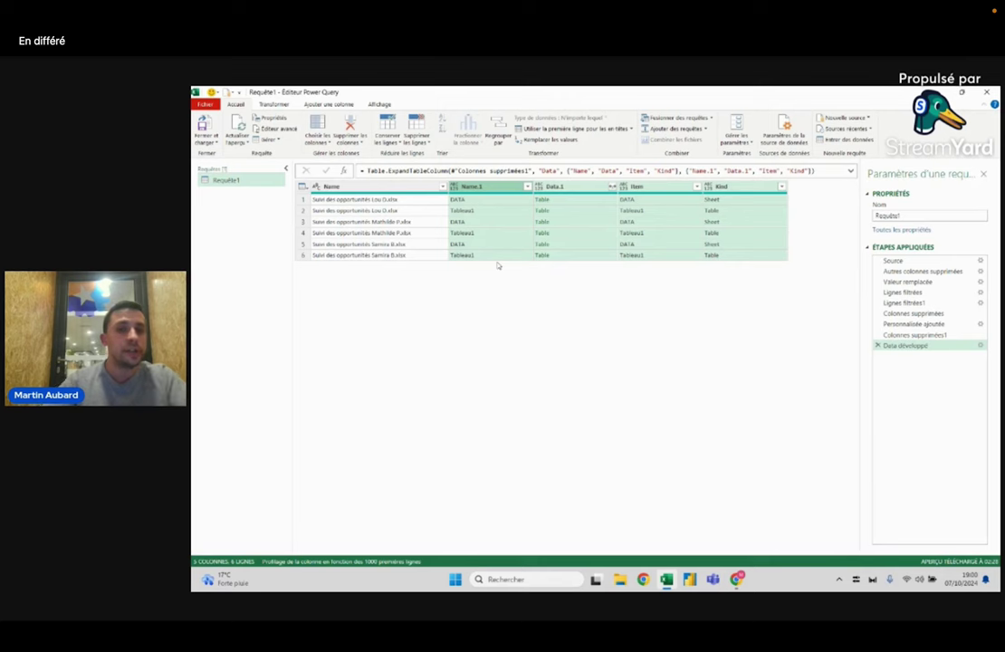
# - Inspect the Name.1 values (DATA, Tableau1) and preview the nested Data.1 tables
pyautogui.click(375, 200)
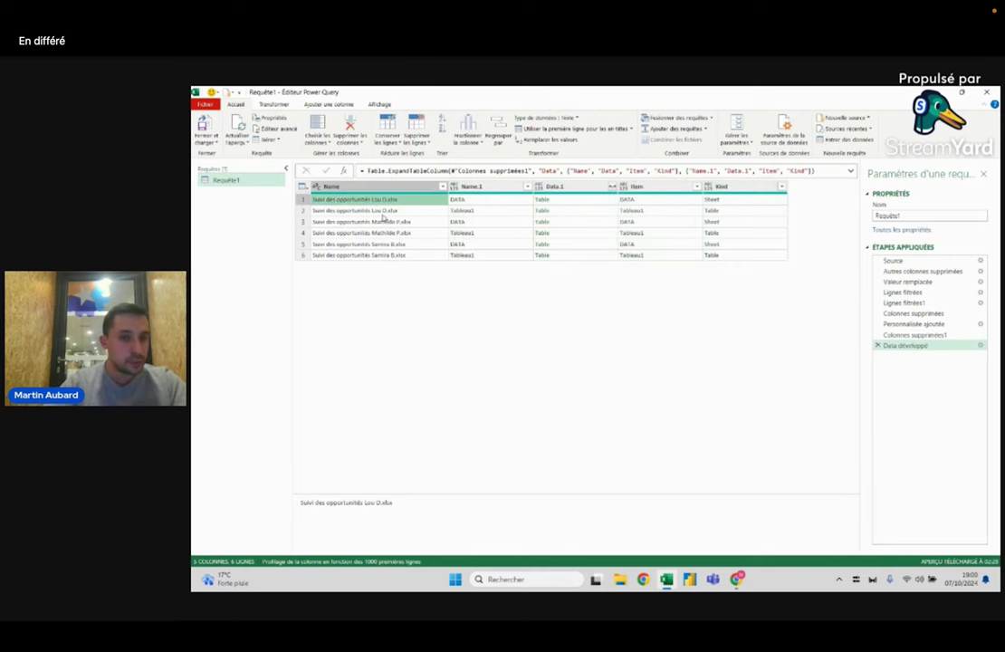
pyautogui.click(381, 212)
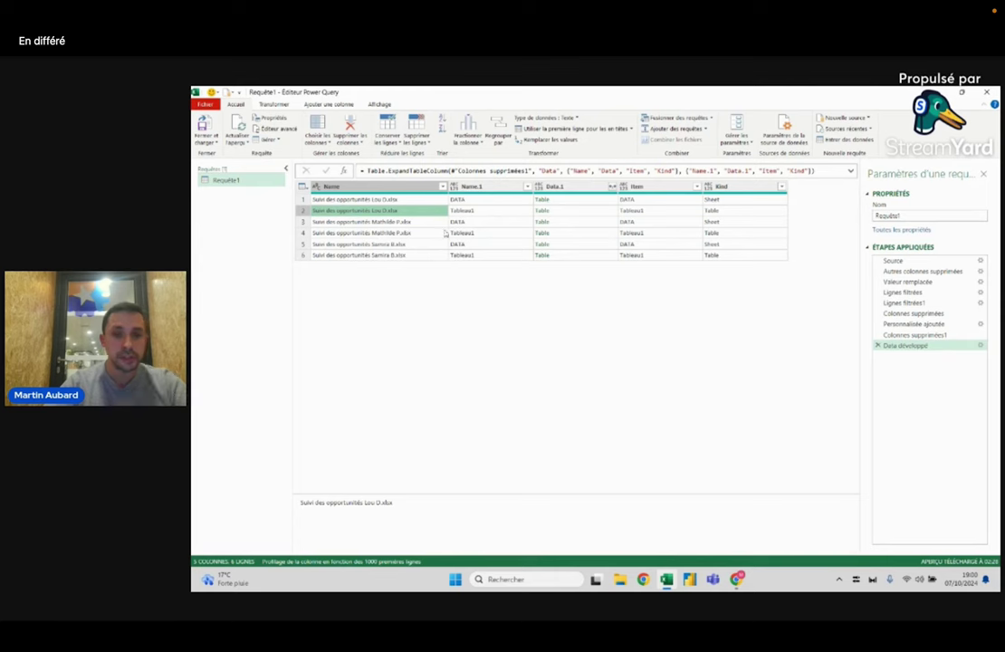
pyautogui.click(494, 188)
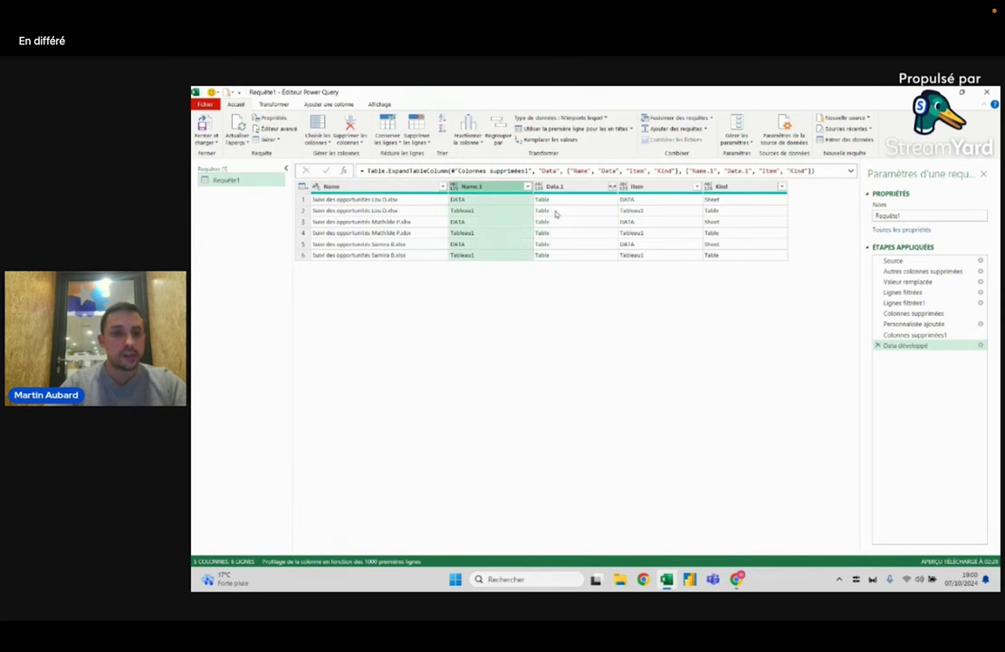
pyautogui.click(496, 211)
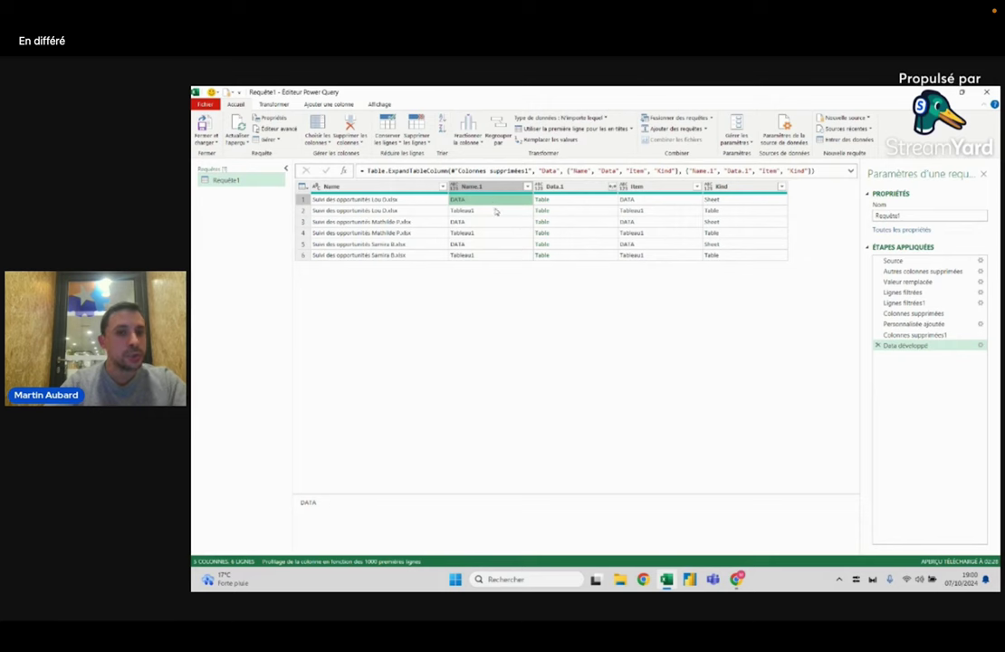
pyautogui.press('Up')
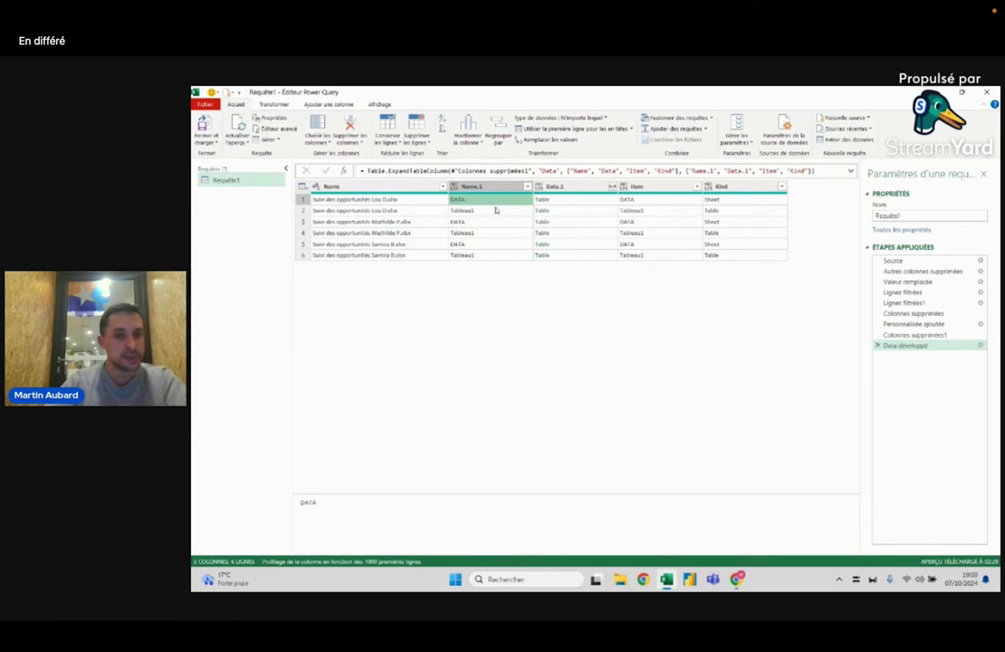
pyautogui.press('Right')
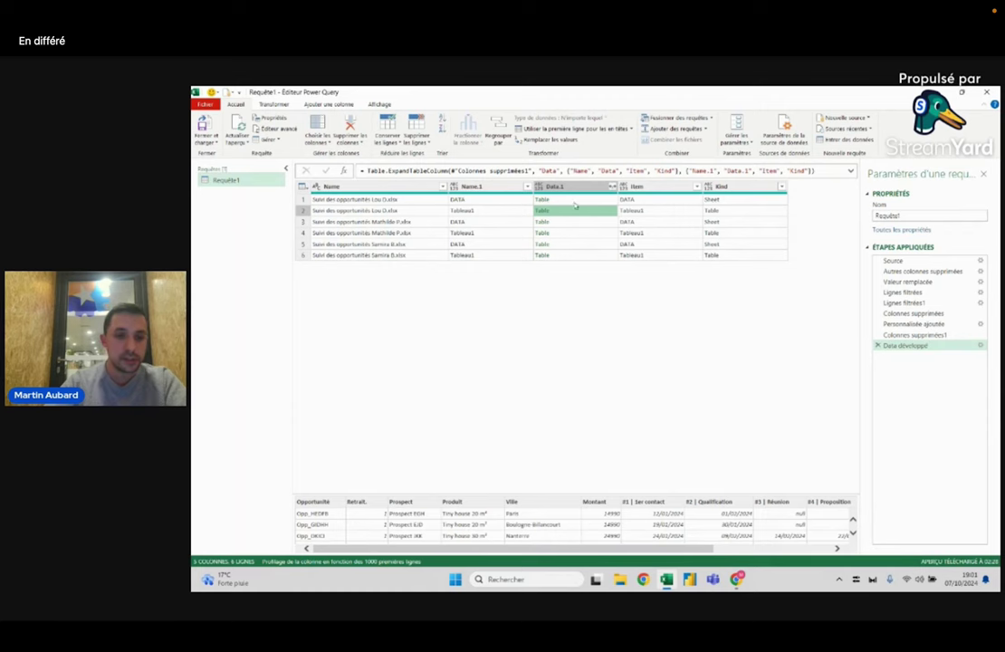
pyautogui.click(574, 203)
pyautogui.click(565, 216)
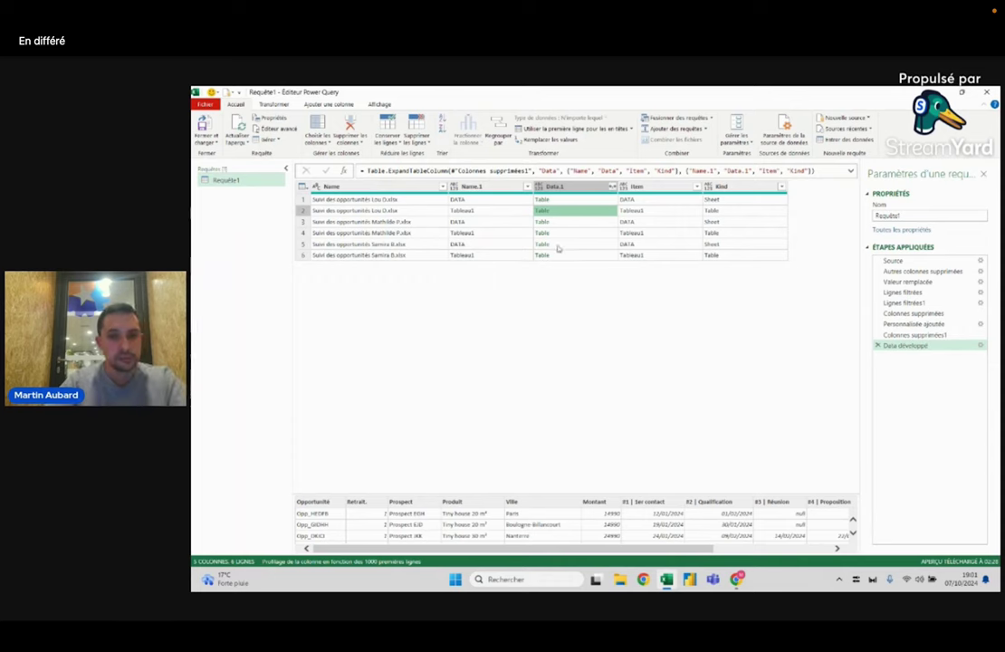
pyautogui.click(564, 233)
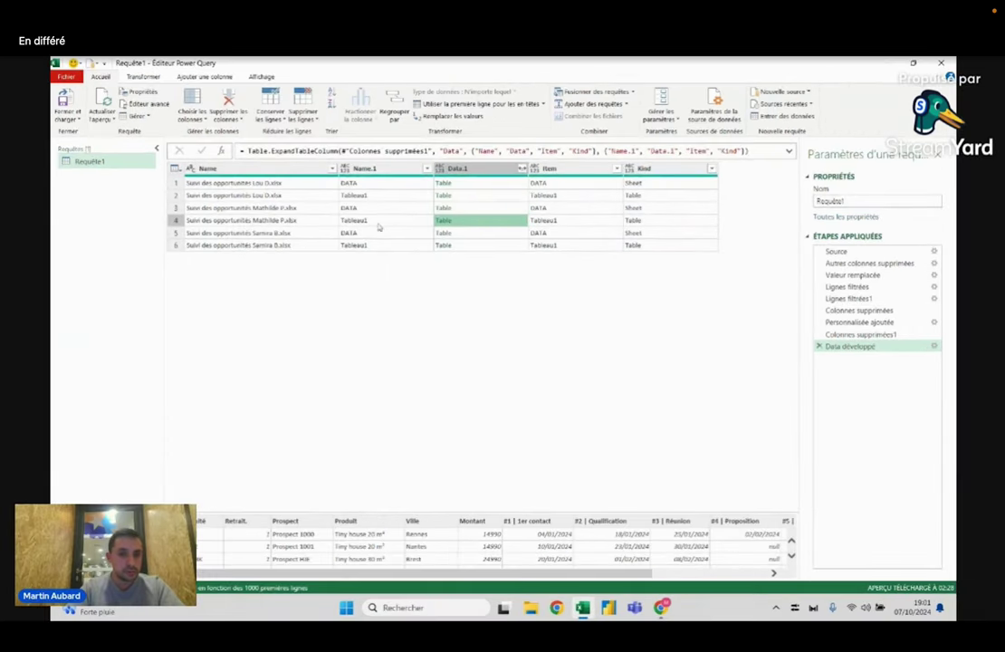
# - Filter Name.1 to Tableau1 only, leaving three rows
pyautogui.click(371, 198)
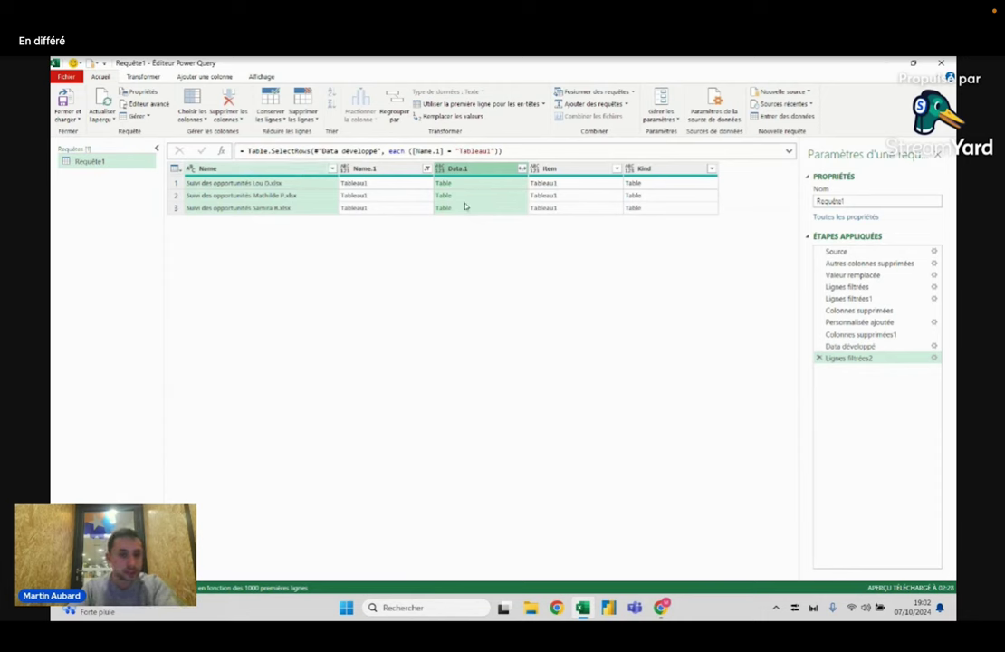
# - Remove all columns except Name and Data.1, then expand Data.1 into all opportunity columns
pyautogui.click(228, 115)
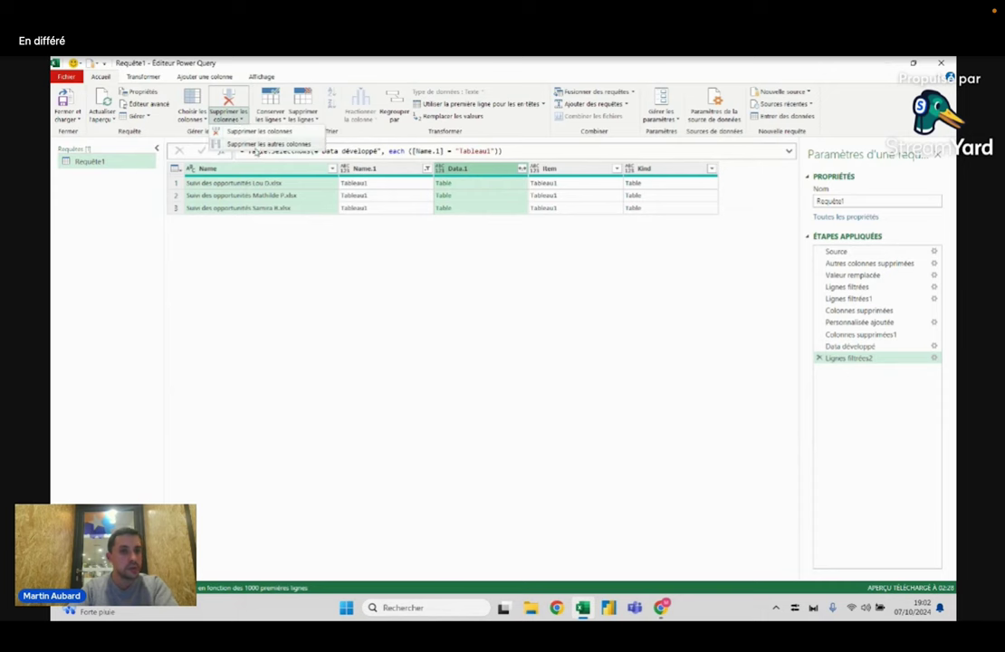
pyautogui.click(263, 144)
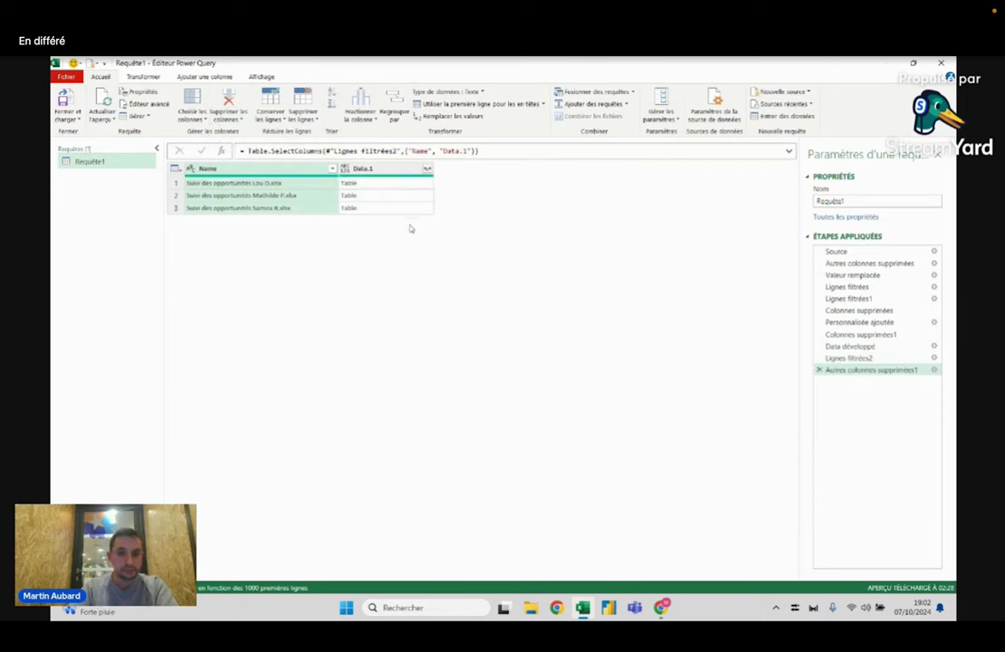
pyautogui.click(414, 170)
pyautogui.click(428, 170)
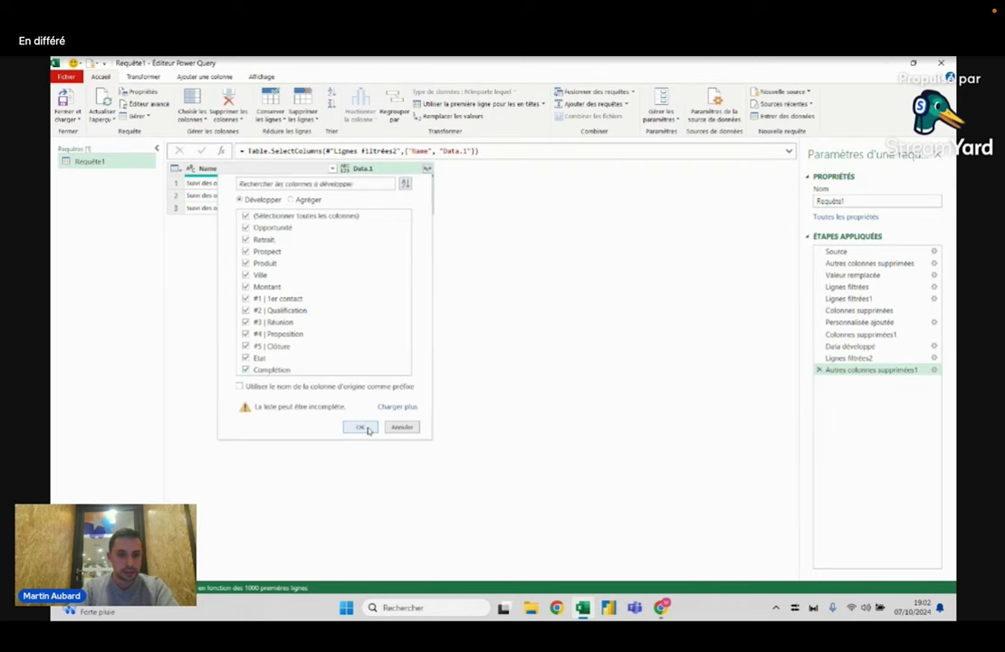
pyautogui.click(360, 426)
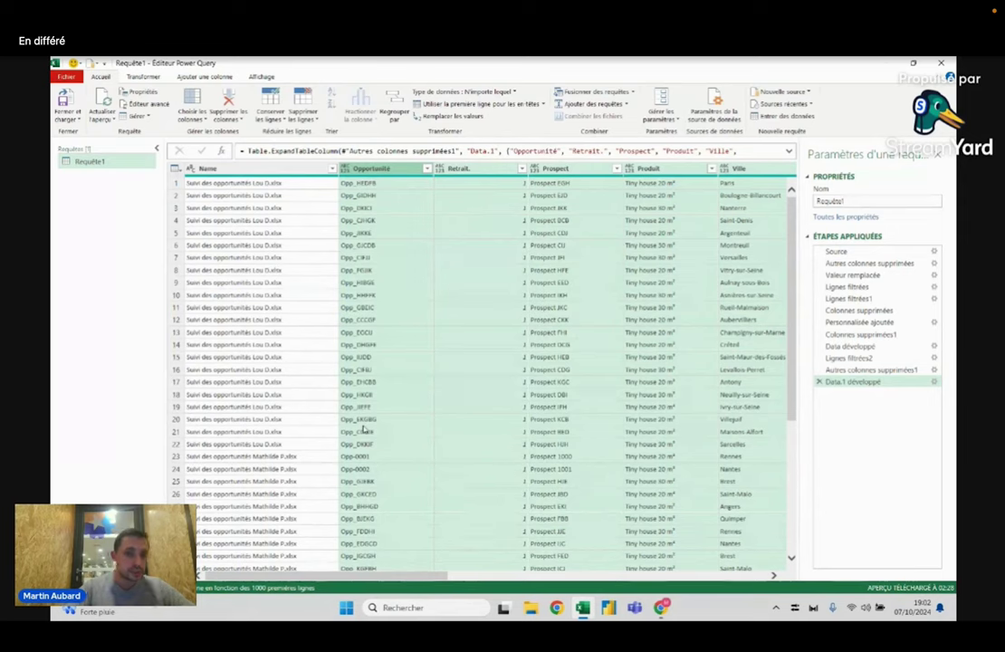
pyautogui.click(247, 185)
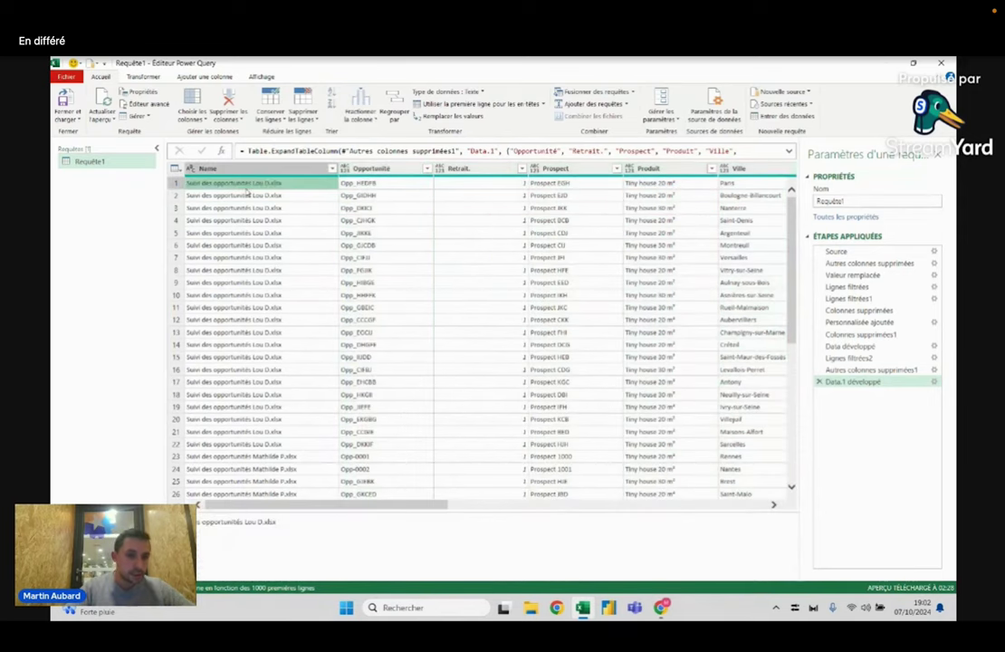
pyautogui.click(244, 447)
pyautogui.scroll(-6, 249, 434)
pyautogui.click(257, 412)
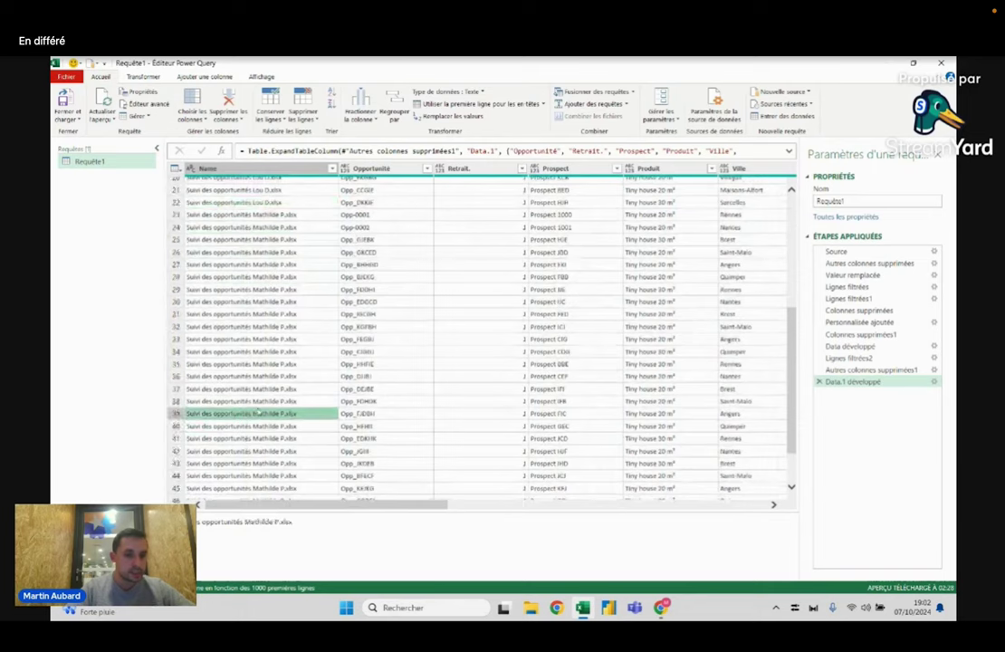
pyautogui.scroll(-2, 258, 412)
pyautogui.scroll(-8, 269, 478)
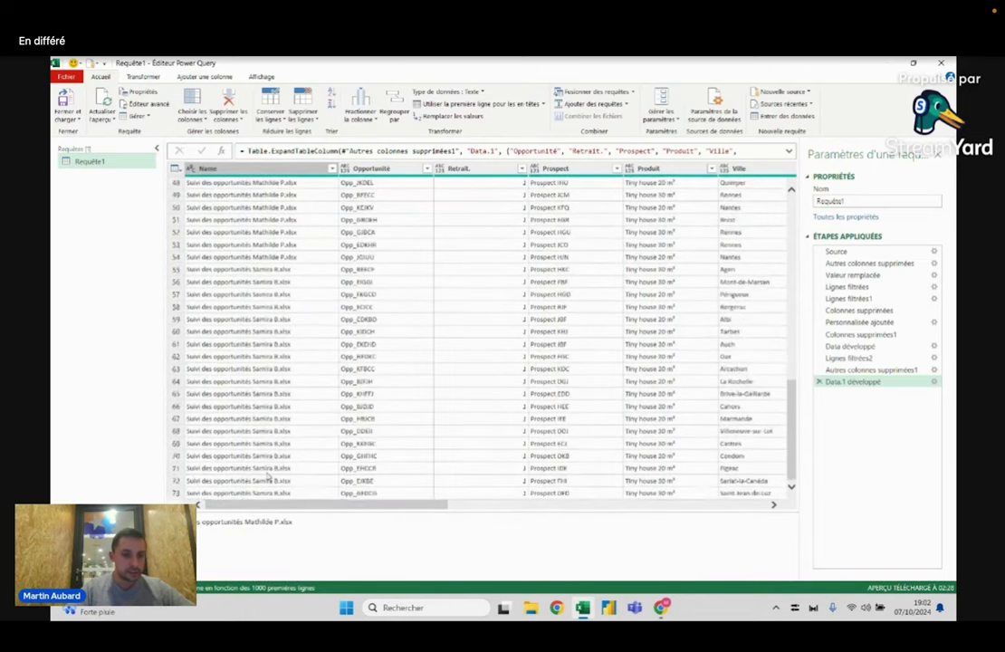
pyautogui.click(263, 307)
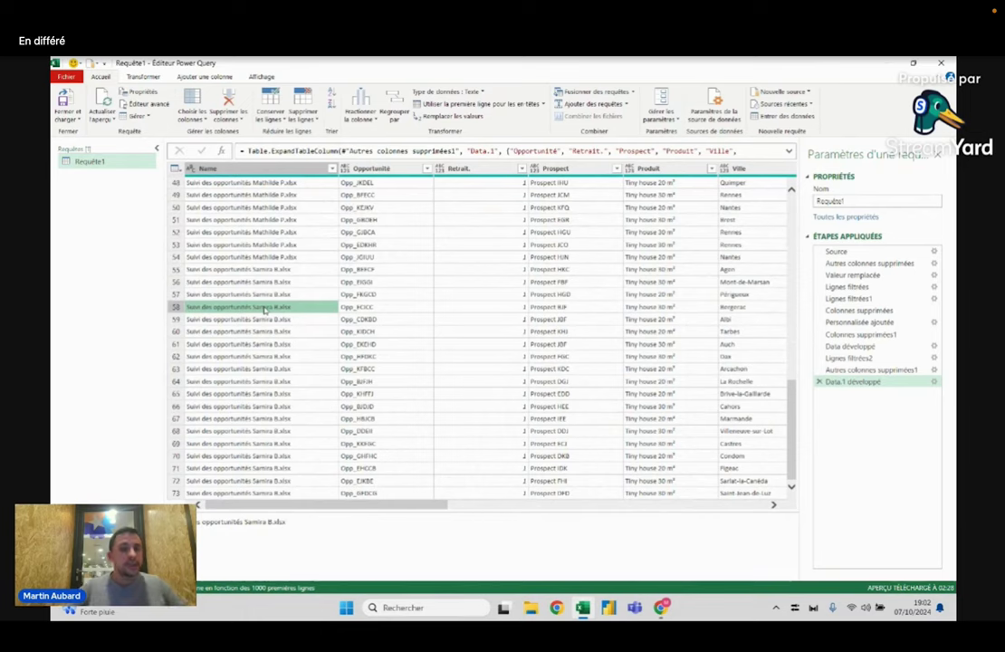
pyautogui.scroll(2, 380, 266)
pyautogui.scroll(6, 380, 267)
pyautogui.scroll(6, 379, 274)
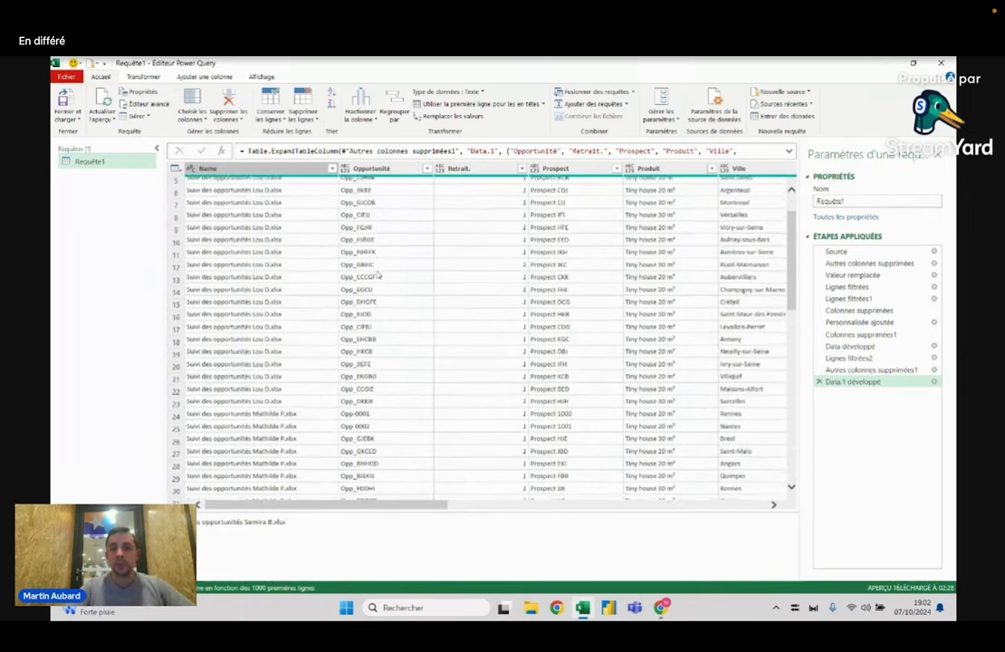
pyautogui.scroll(2, 378, 275)
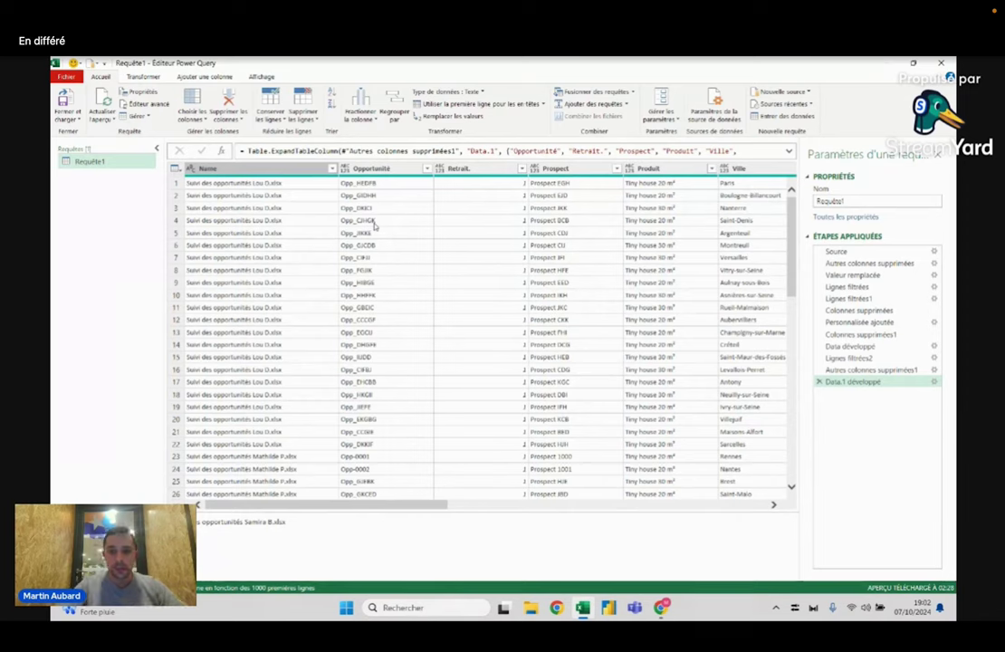
pyautogui.moveTo(415, 505); pyautogui.dragTo(741, 504)
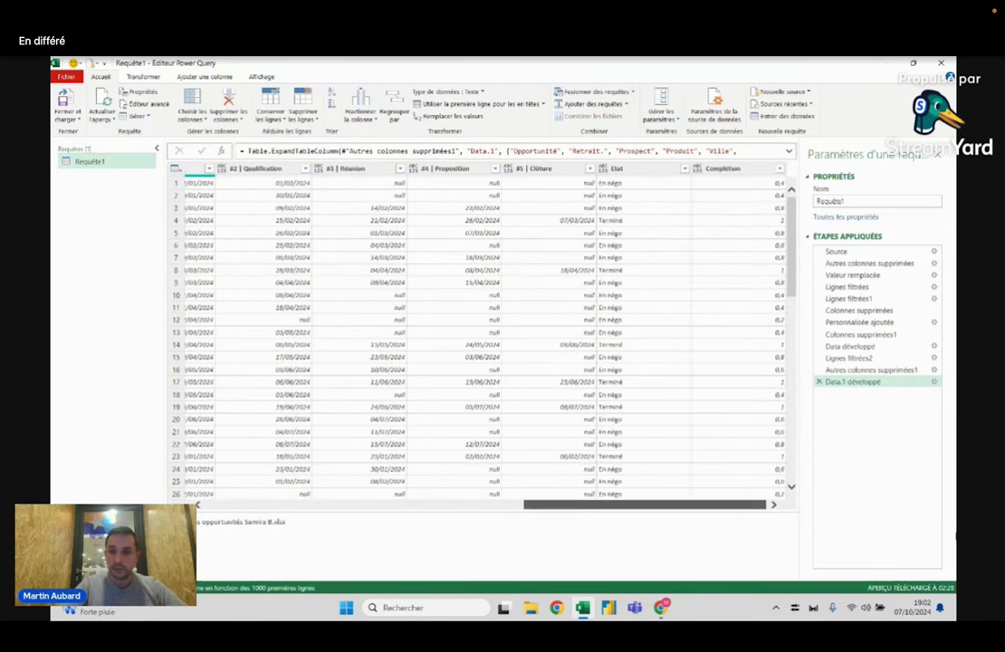
pyautogui.click(624, 222)
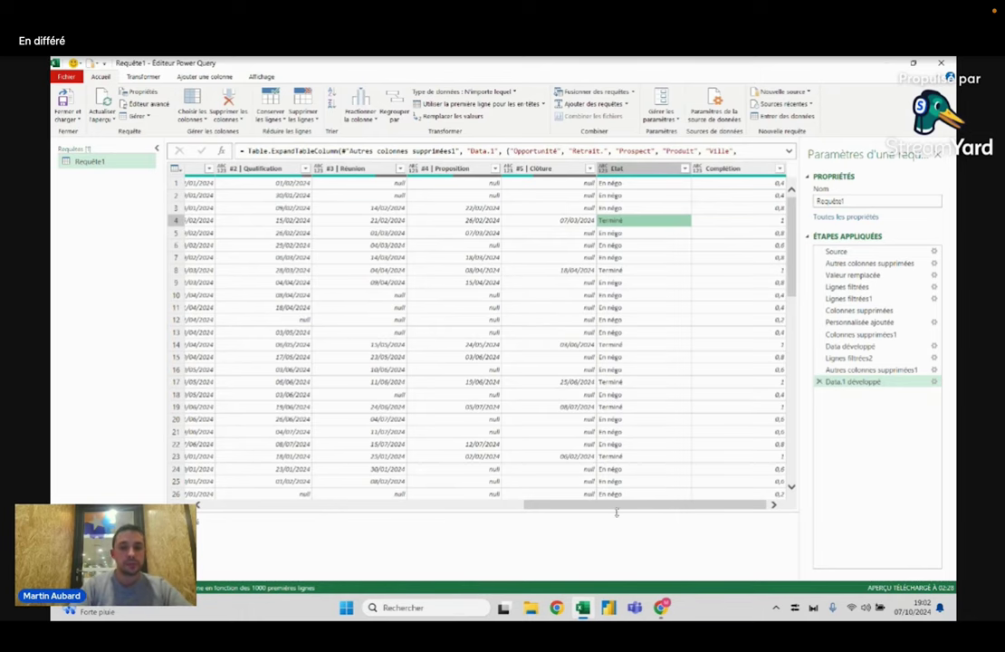
pyautogui.moveTo(615, 504); pyautogui.dragTo(307, 504)
pyautogui.scroll(-9, 260, 374)
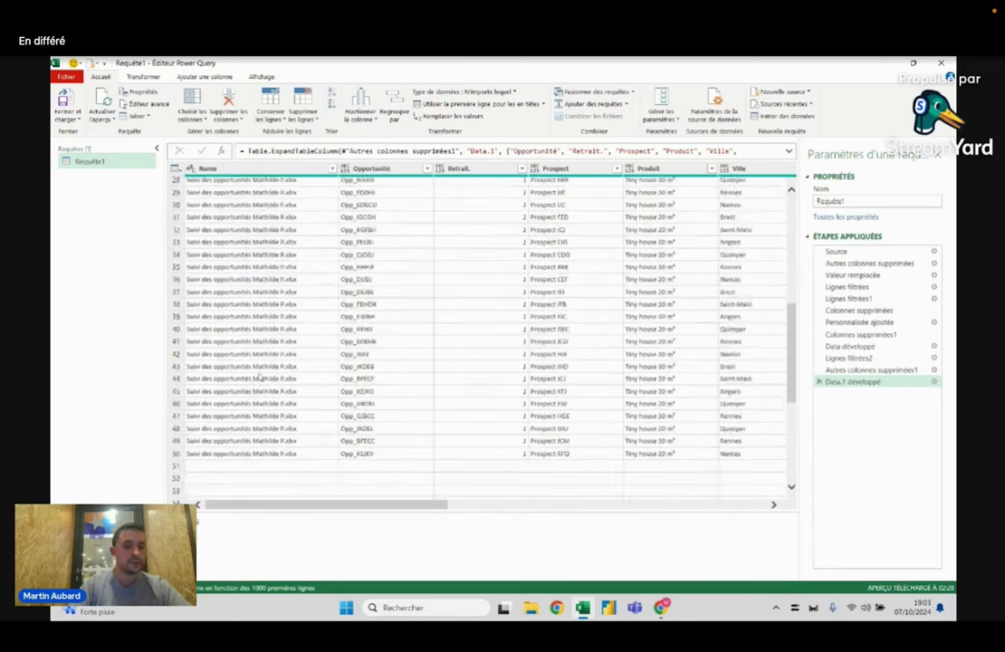
pyautogui.scroll(-7, 259, 374)
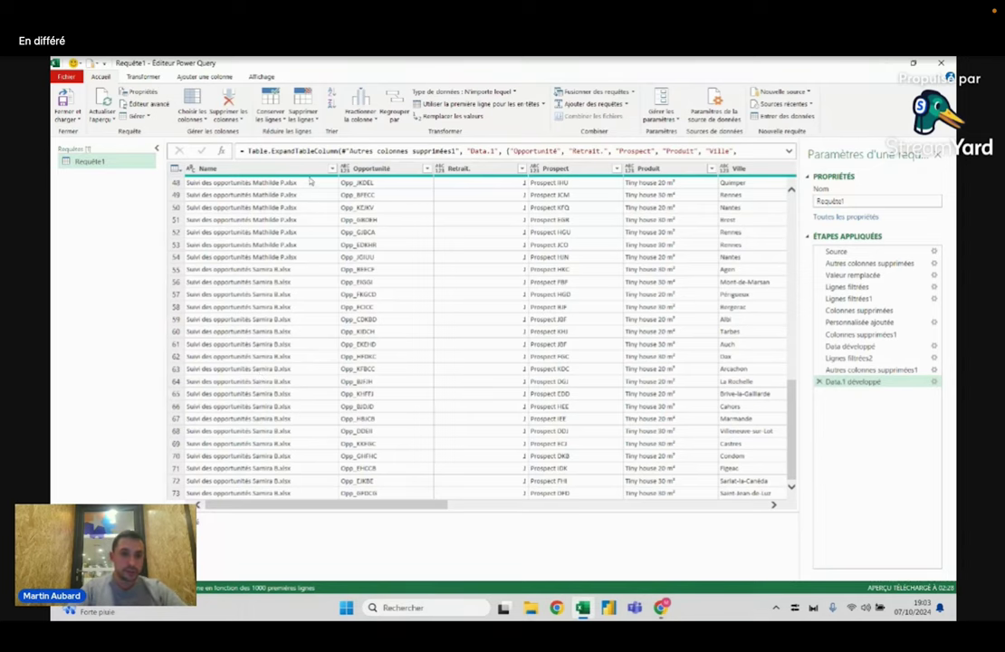
pyautogui.click(303, 169)
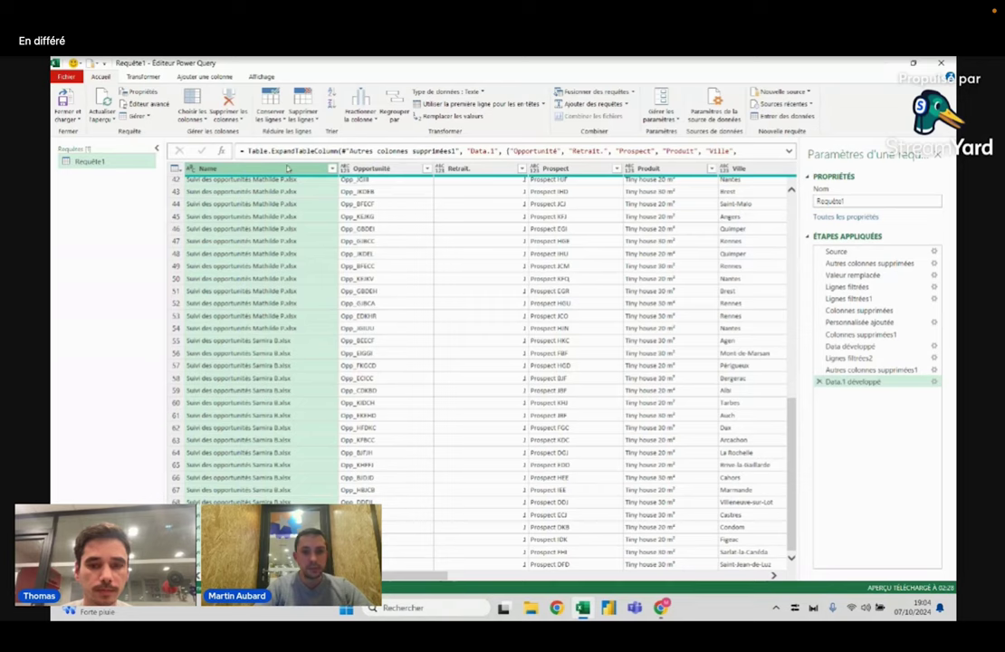
pyautogui.hotkey('alt', 'Tab')
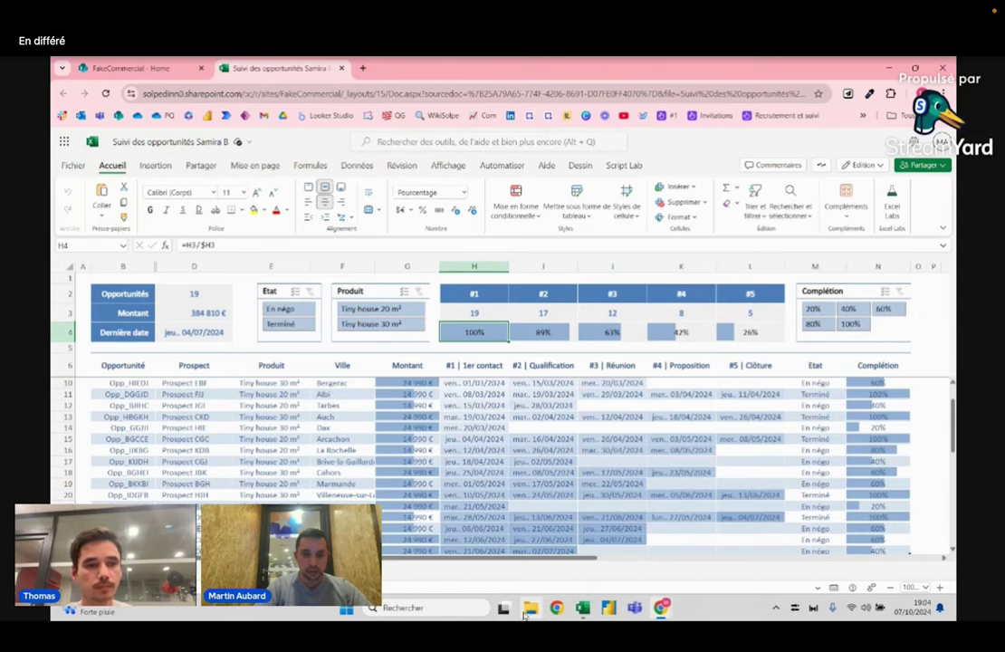
pyautogui.click(528, 609)
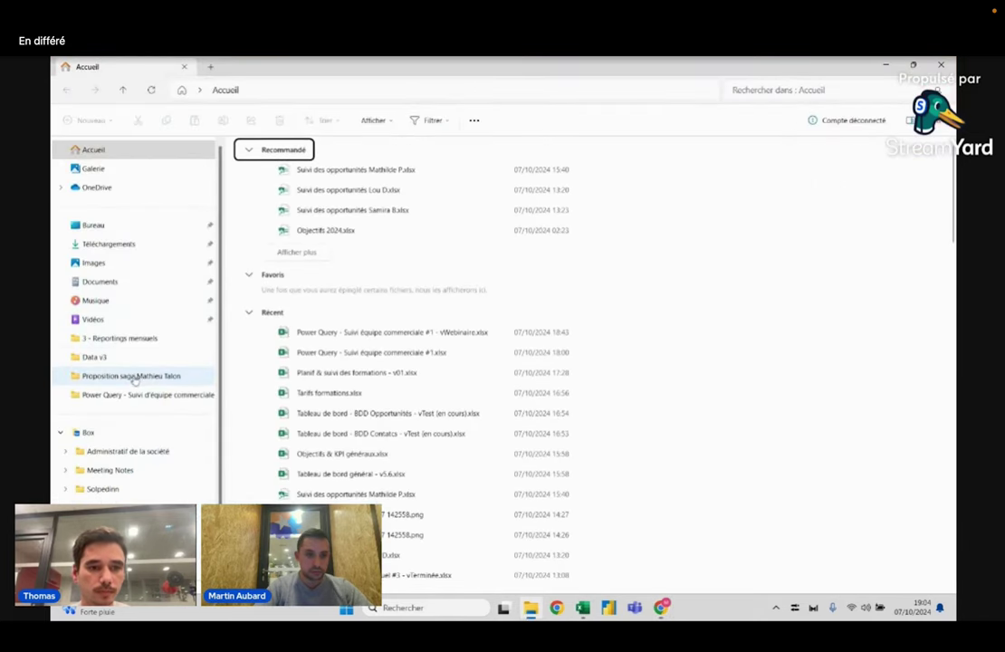
pyautogui.click(136, 396)
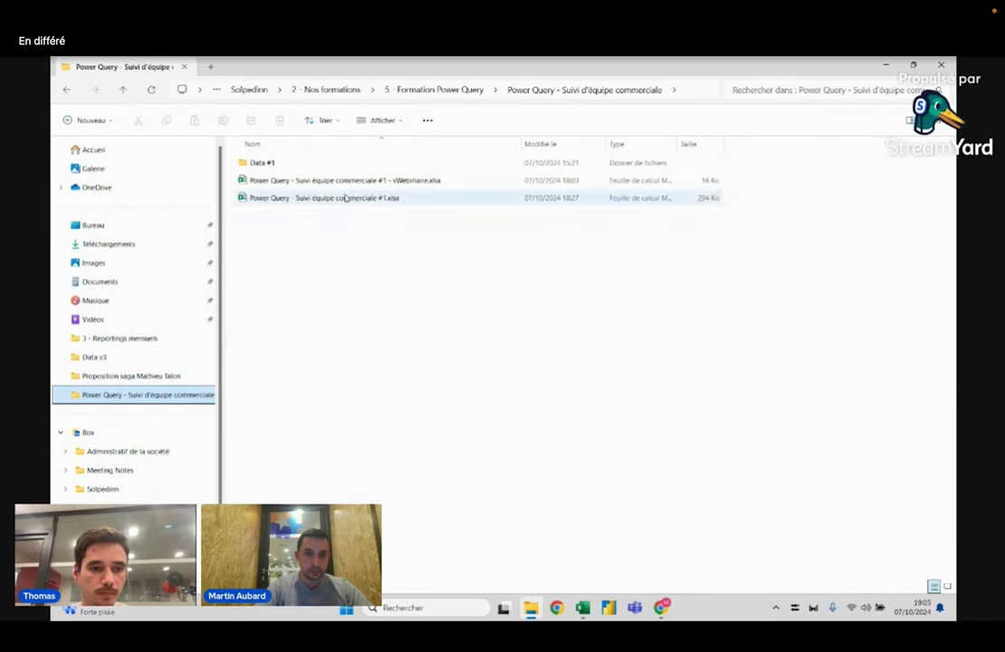
pyautogui.doubleClick(345, 197)
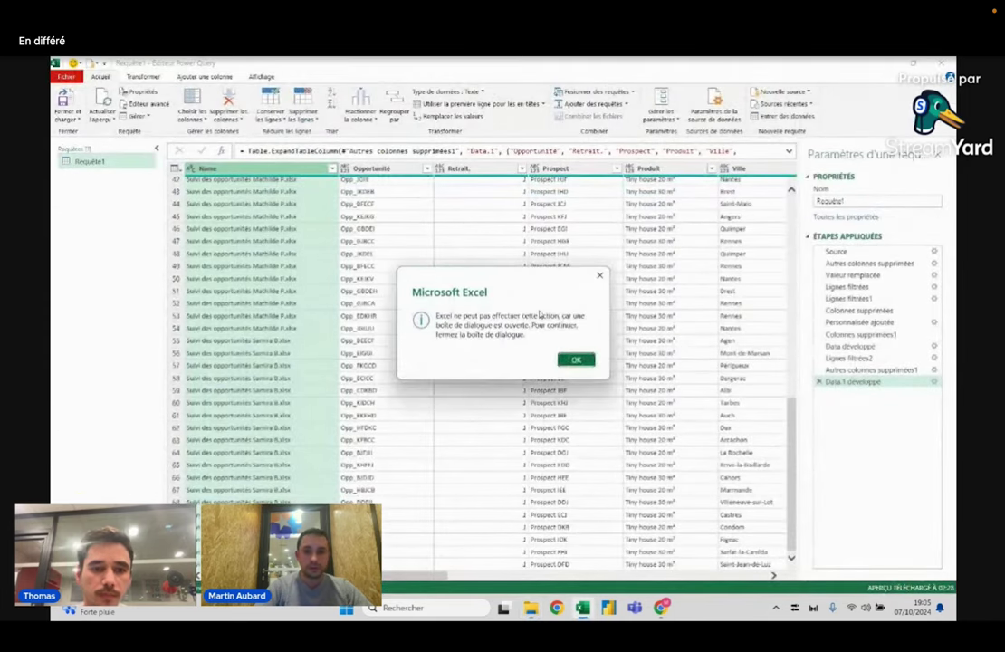
pyautogui.press('Return')
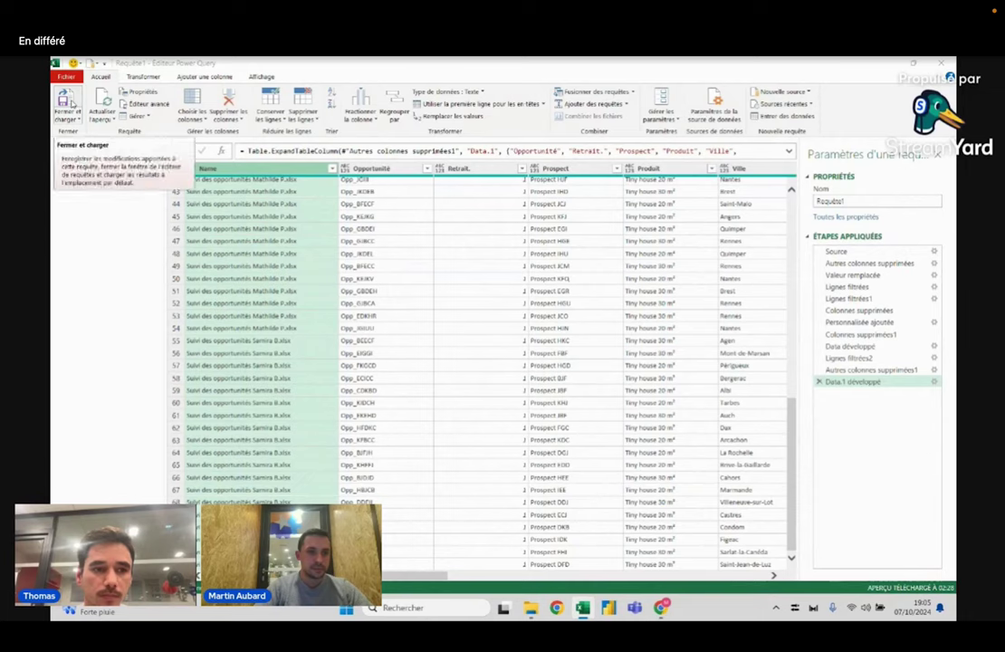
# - Load Requête1 with Fermer et charger, close the dashboard workbook, and reopen Requête1
pyautogui.click(66, 102)
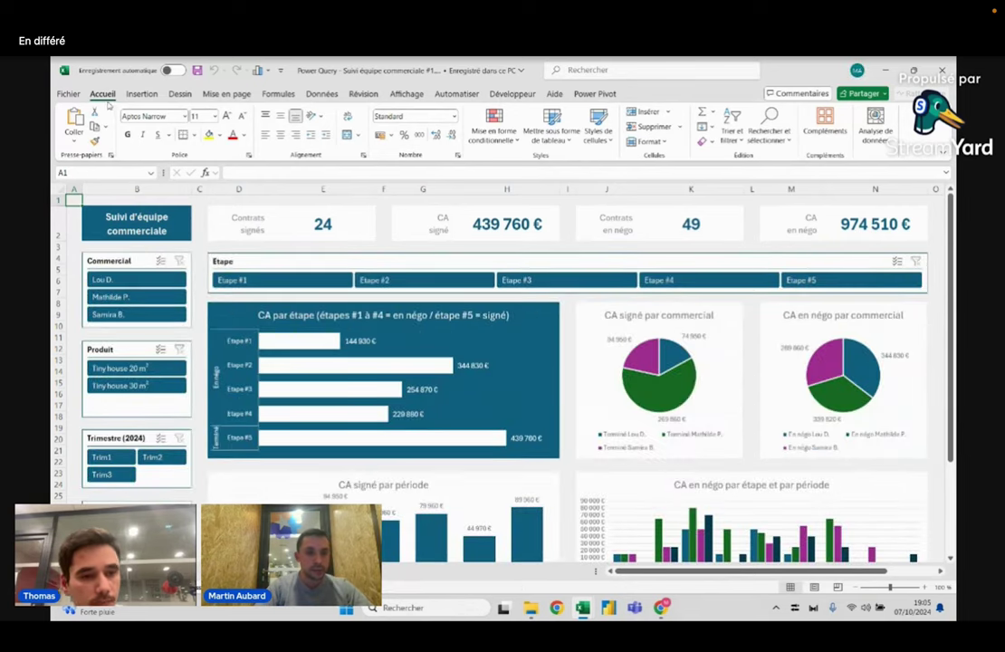
pyautogui.doubleClick(96, 93)
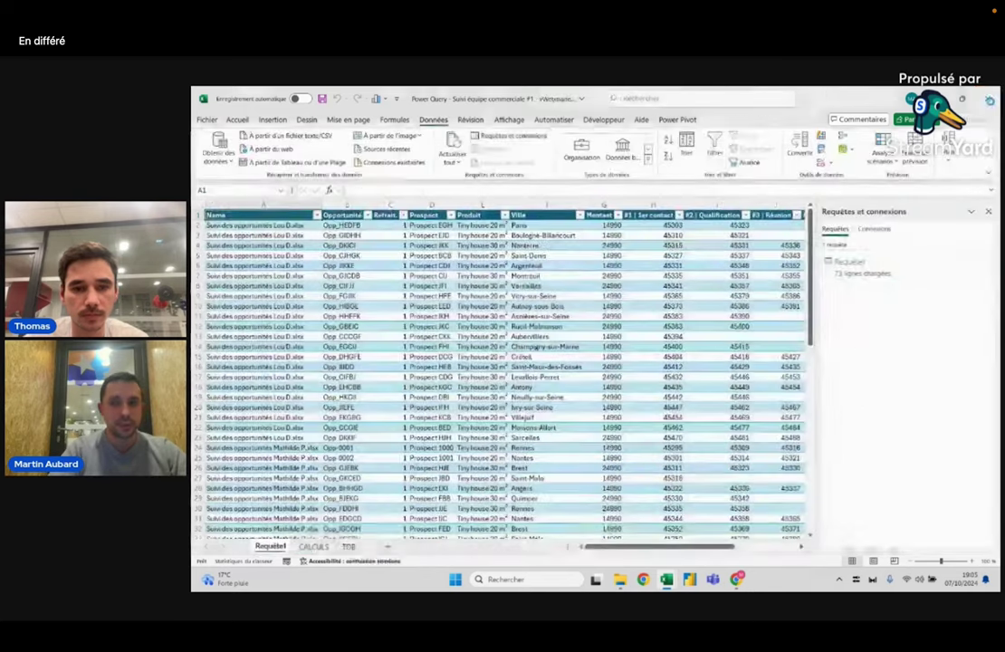
pyautogui.click(986, 99)
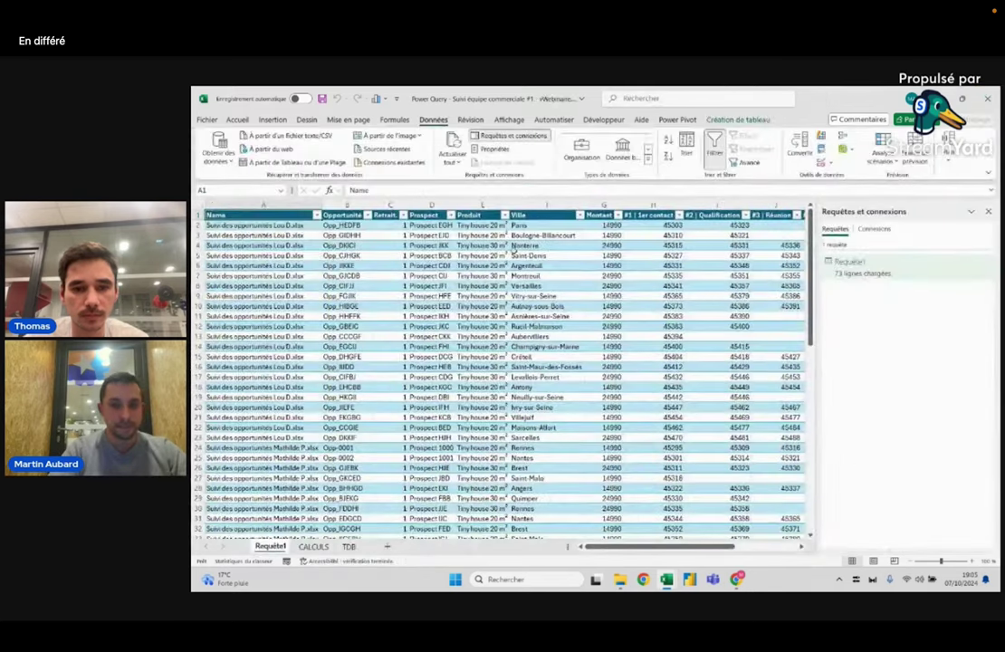
pyautogui.click(470, 314)
pyautogui.moveTo(851, 266)
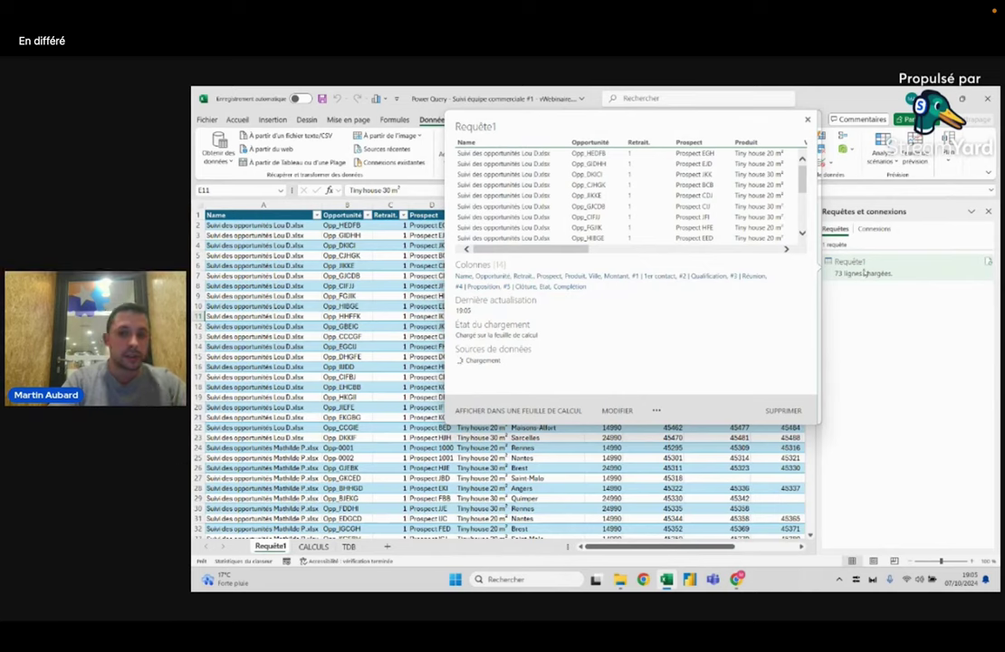
pyautogui.doubleClick(864, 272)
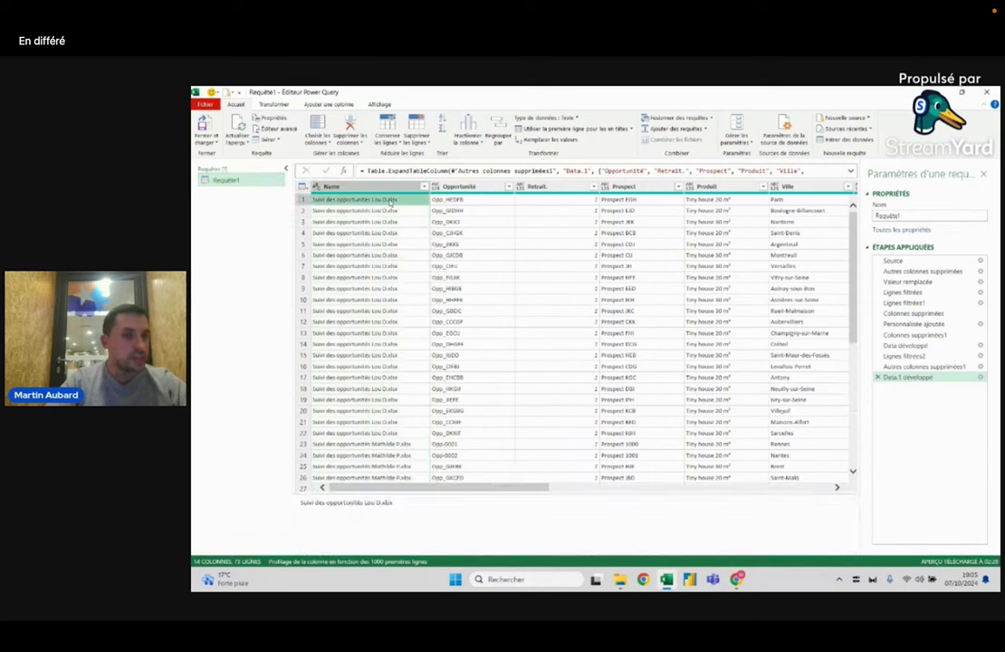
# - Rename Name to Commercial and check its 'Suivi des opportunités' prefix
pyautogui.click(336, 188)
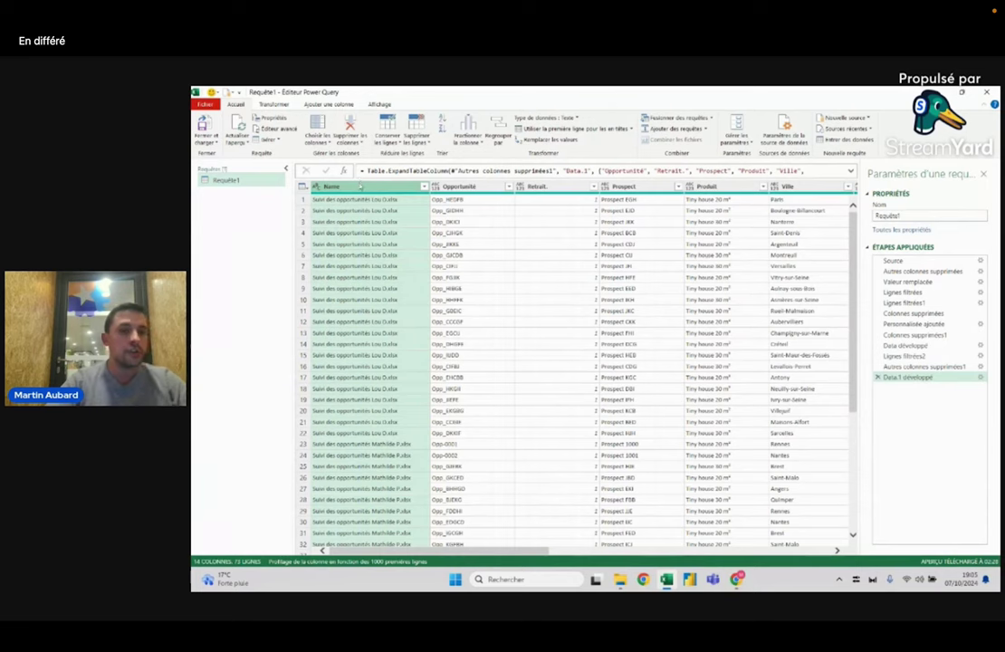
pyautogui.doubleClick(360, 188)
pyautogui.write('Commercial')
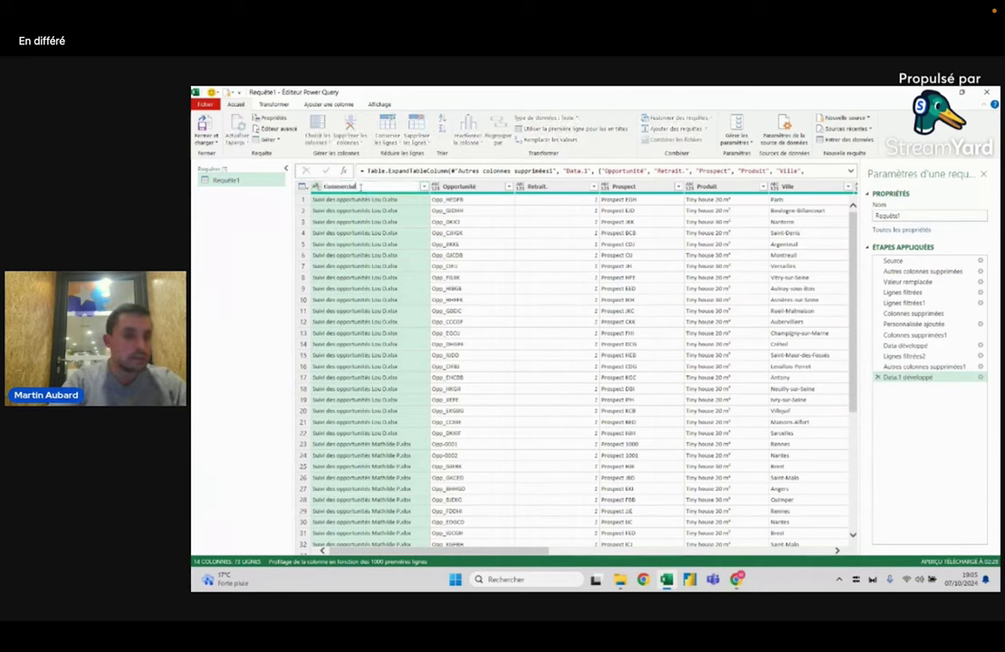
pyautogui.press('Return')
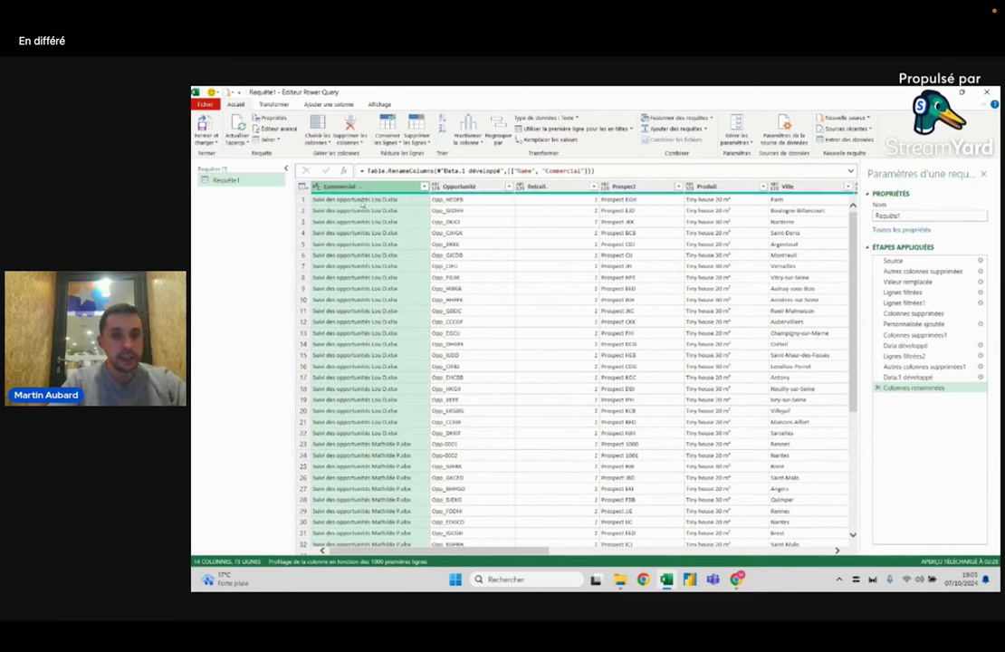
pyautogui.click(376, 201)
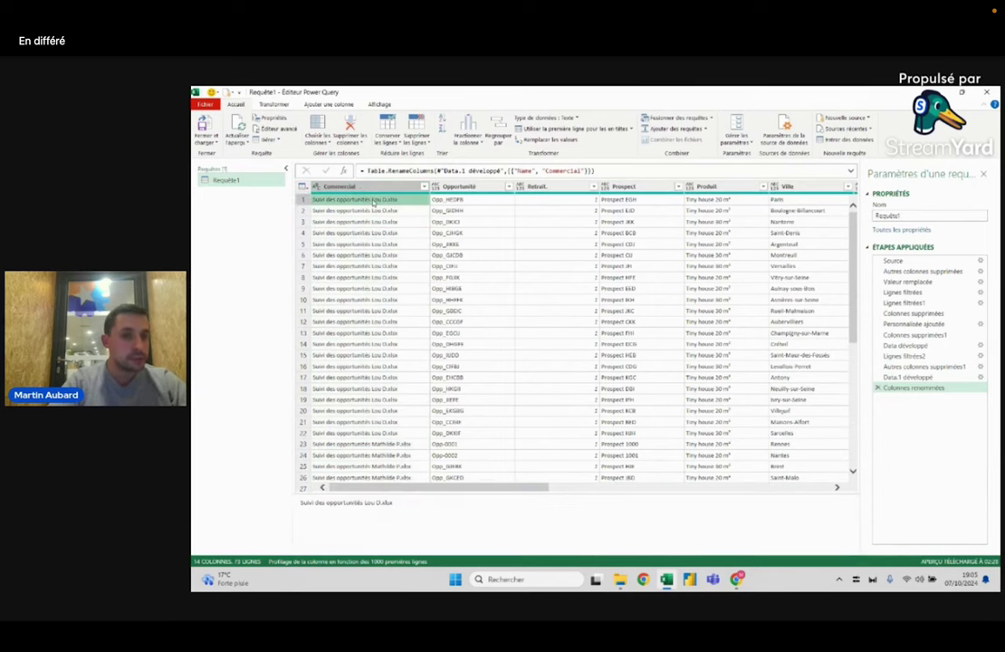
pyautogui.moveTo(299, 503); pyautogui.dragTo(364, 502)
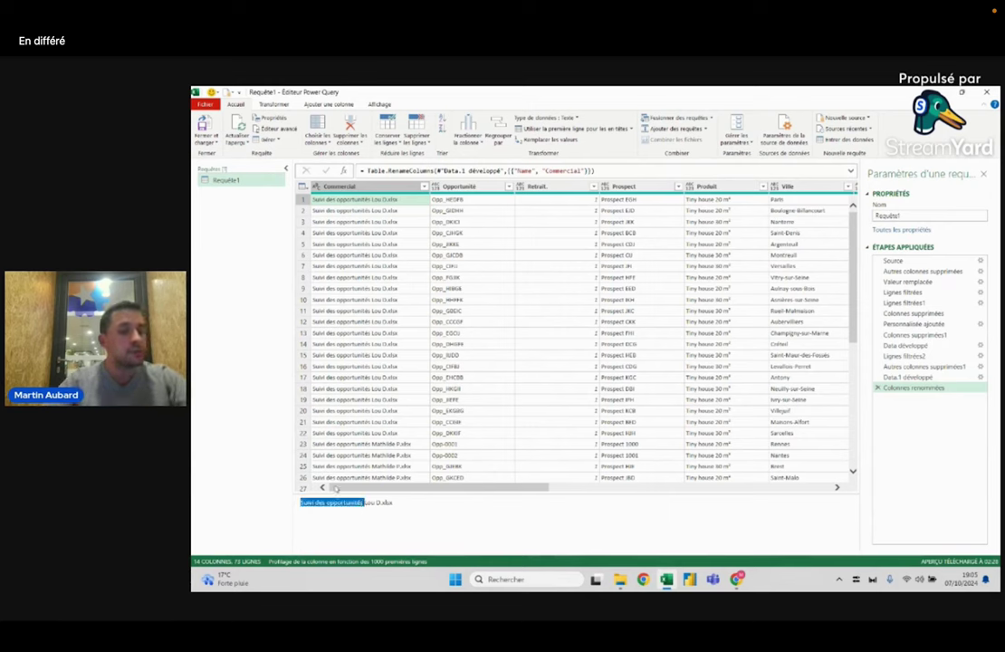
pyautogui.click(373, 186)
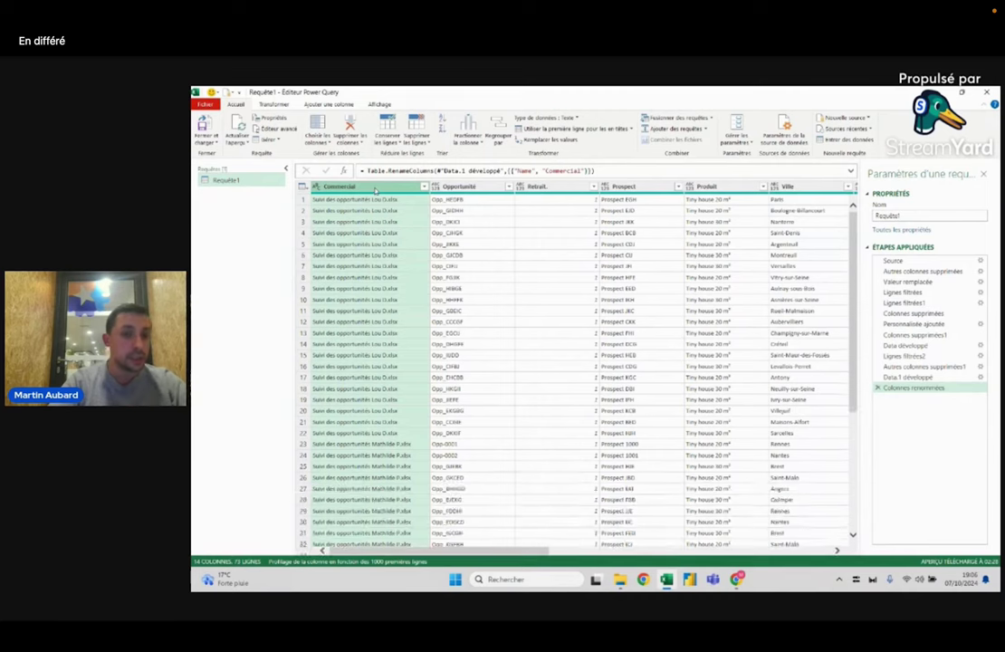
pyautogui.click(276, 104)
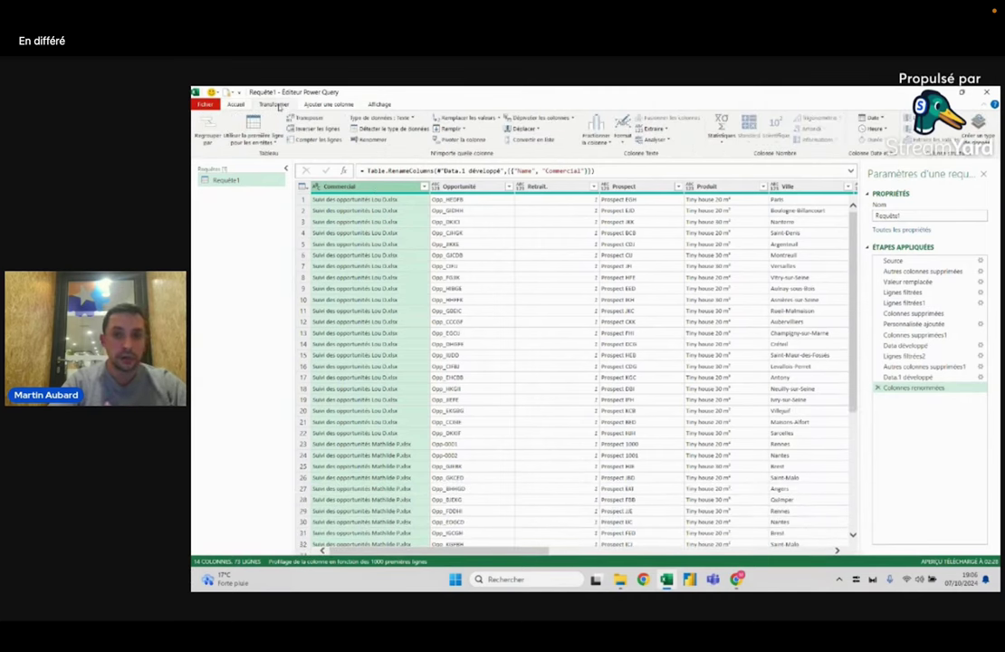
# - Extract Commercial text between 'Suivi des opportunités' and .xlsx delimiters
pyautogui.click(623, 132)
pyautogui.click(653, 129)
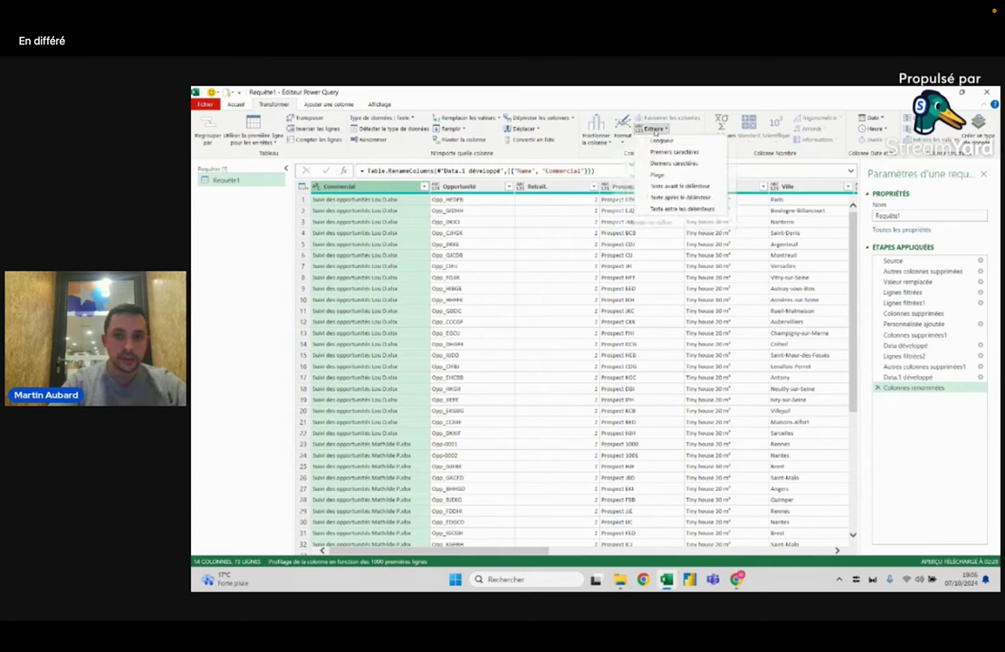
pyautogui.click(681, 209)
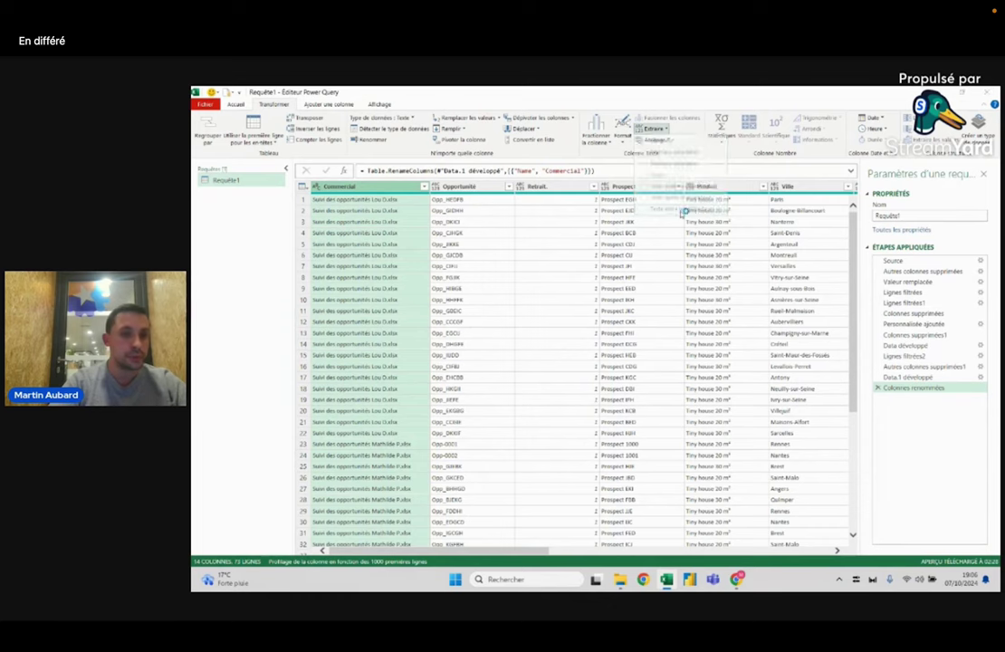
pyautogui.write('Suivi des opportunités')
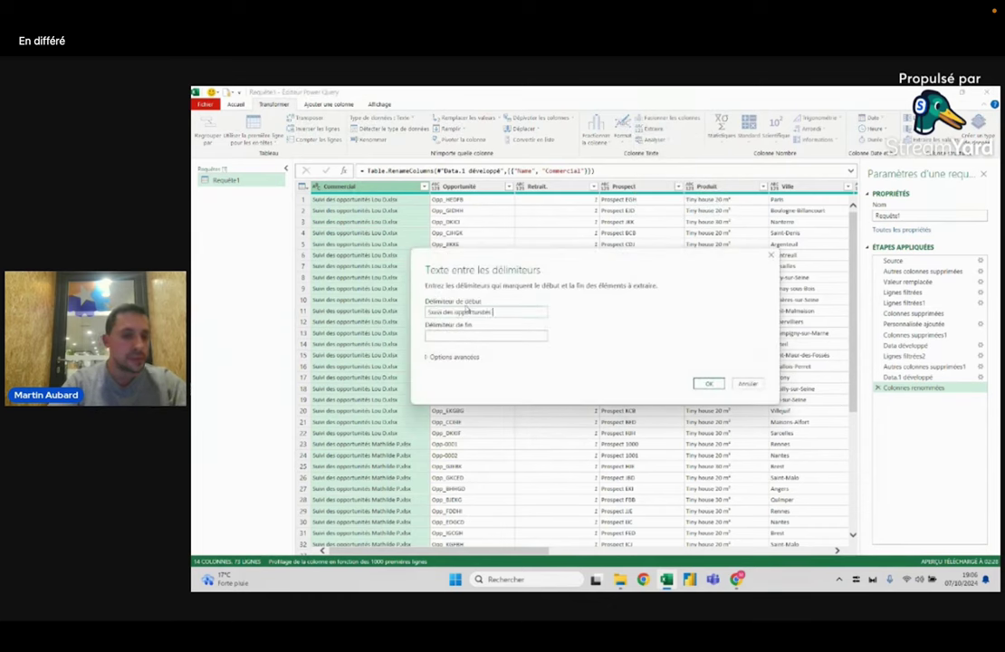
pyautogui.click(462, 336)
pyautogui.write('.xlsx')
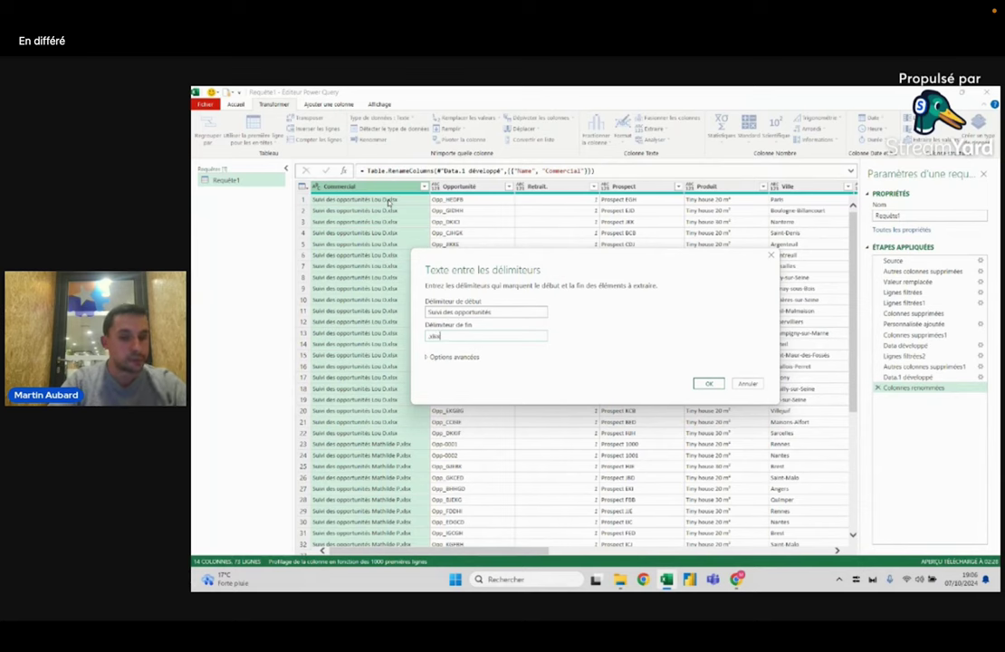
pyautogui.click(711, 385)
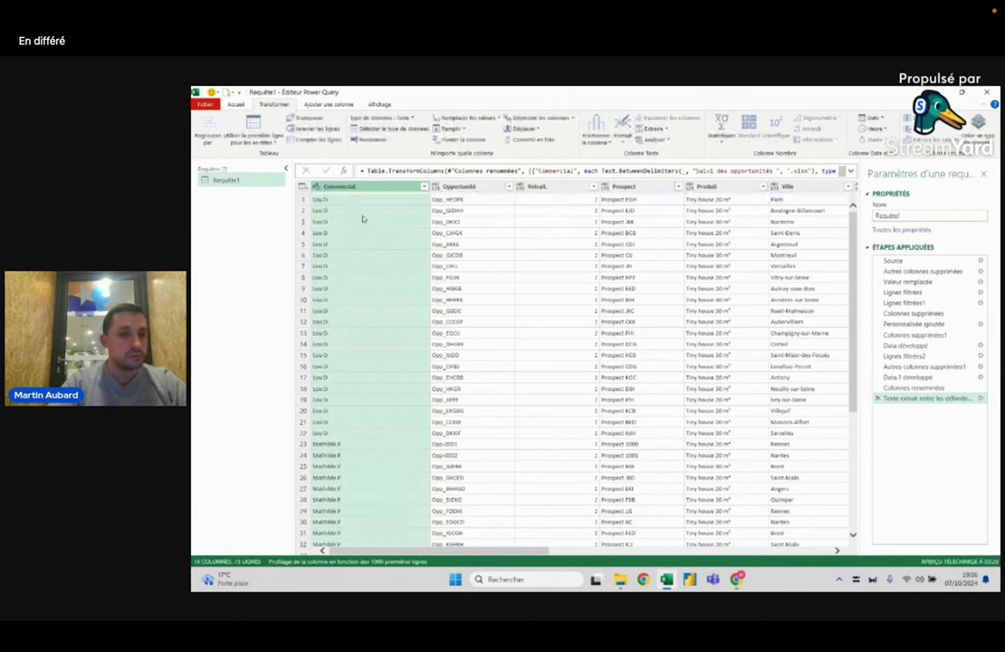
# - Compare against the Renamed Columns step, then return to the extraction step
pyautogui.click(914, 388)
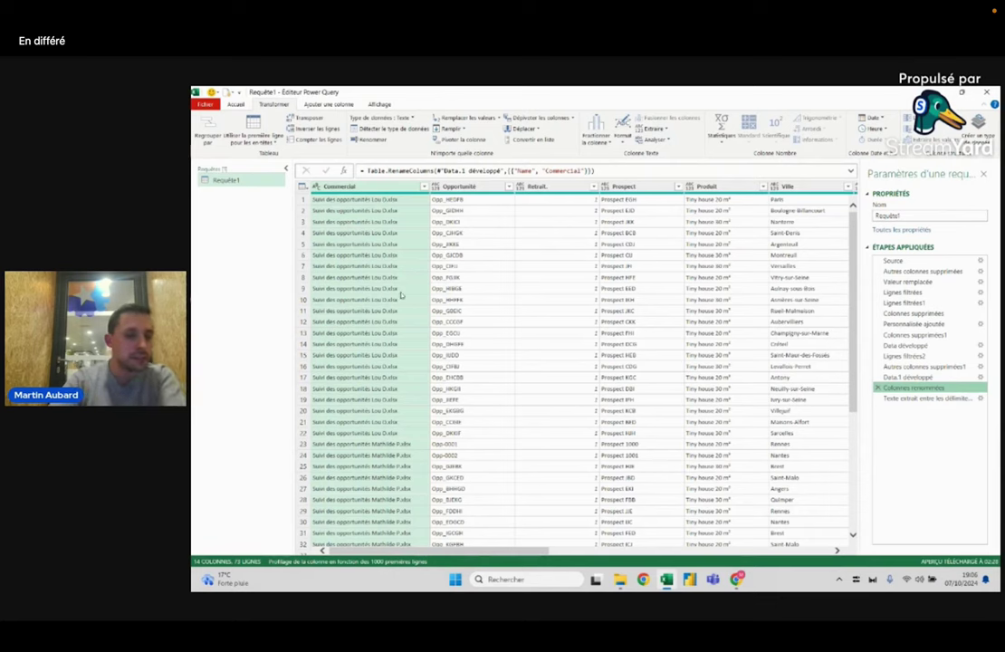
pyautogui.click(923, 398)
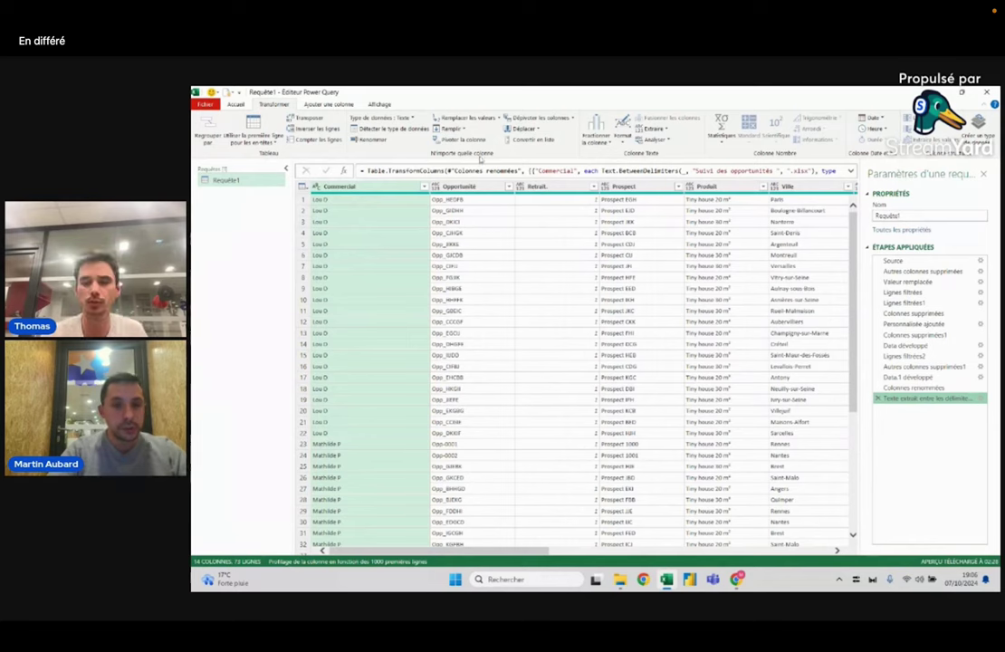
pyautogui.click(484, 187)
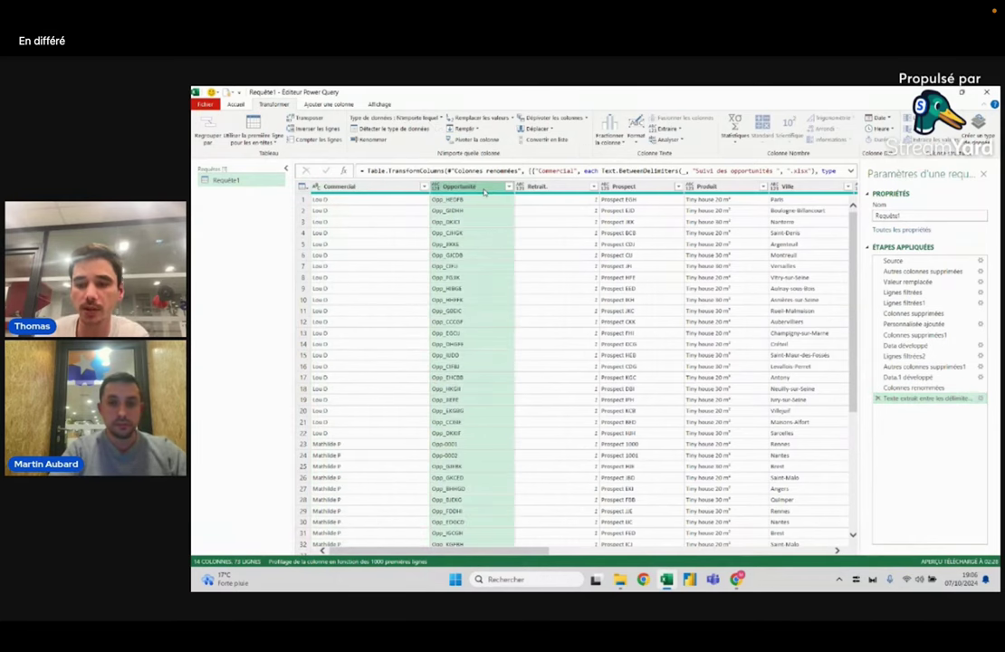
pyautogui.moveTo(535, 550); pyautogui.dragTo(471, 552)
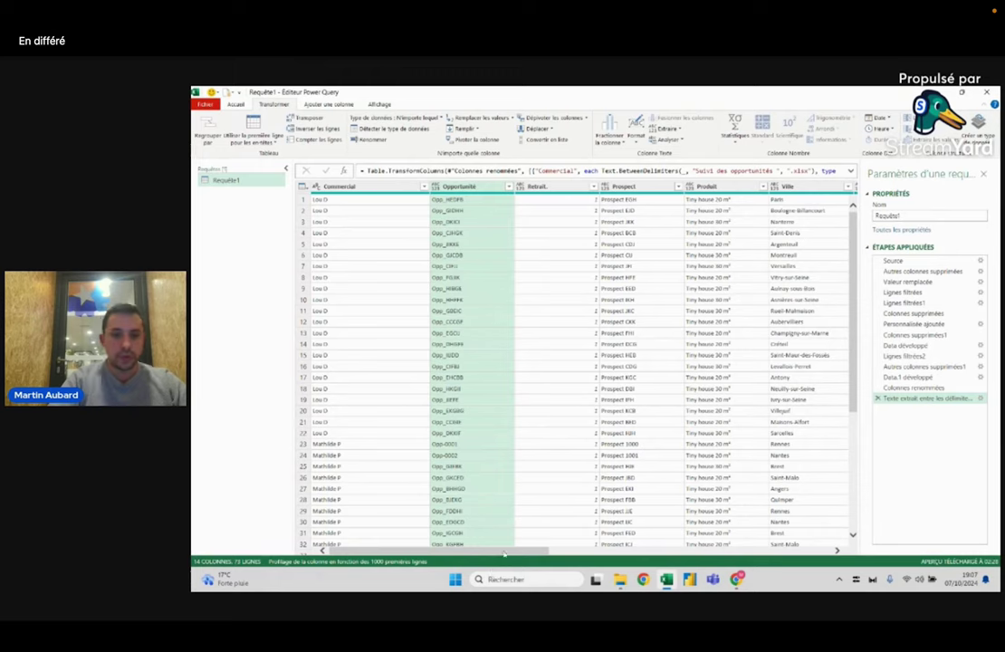
pyautogui.moveTo(504, 553)
pyautogui.mouseDown()
pyautogui.moveTo(554, 551)
pyautogui.moveTo(439, 570)
pyautogui.moveTo(503, 571)
pyautogui.mouseUp()
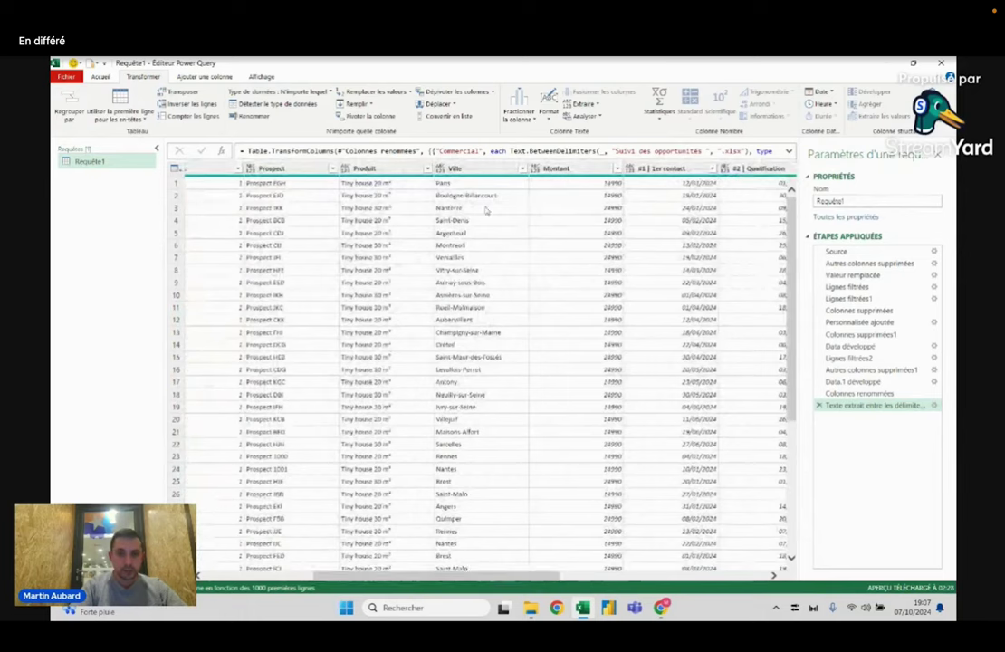
pyautogui.click(461, 168)
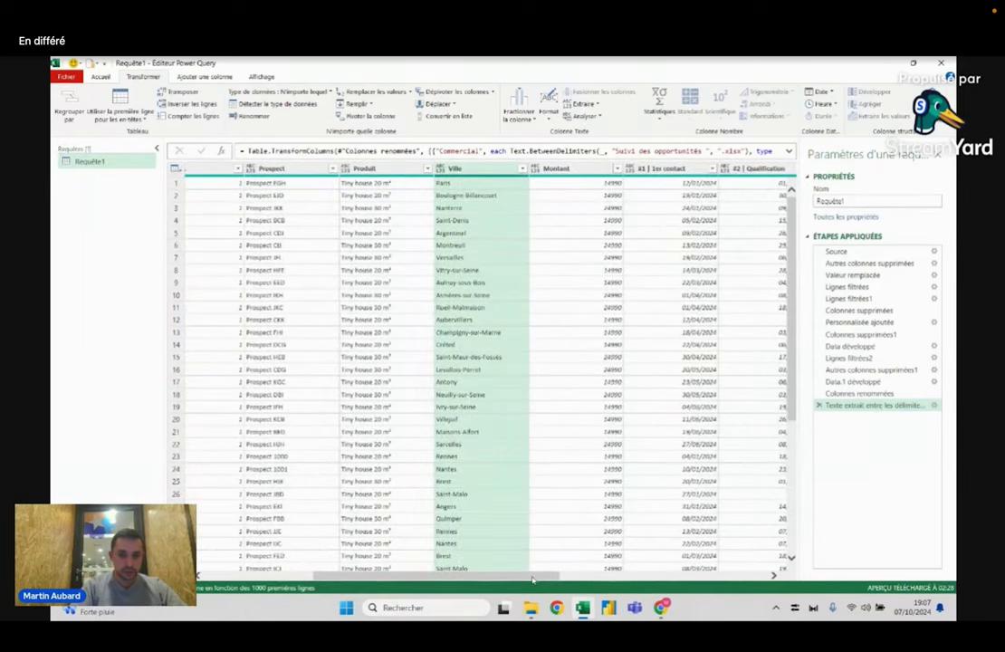
pyautogui.moveTo(532, 579); pyautogui.dragTo(303, 373)
pyautogui.click(353, 169)
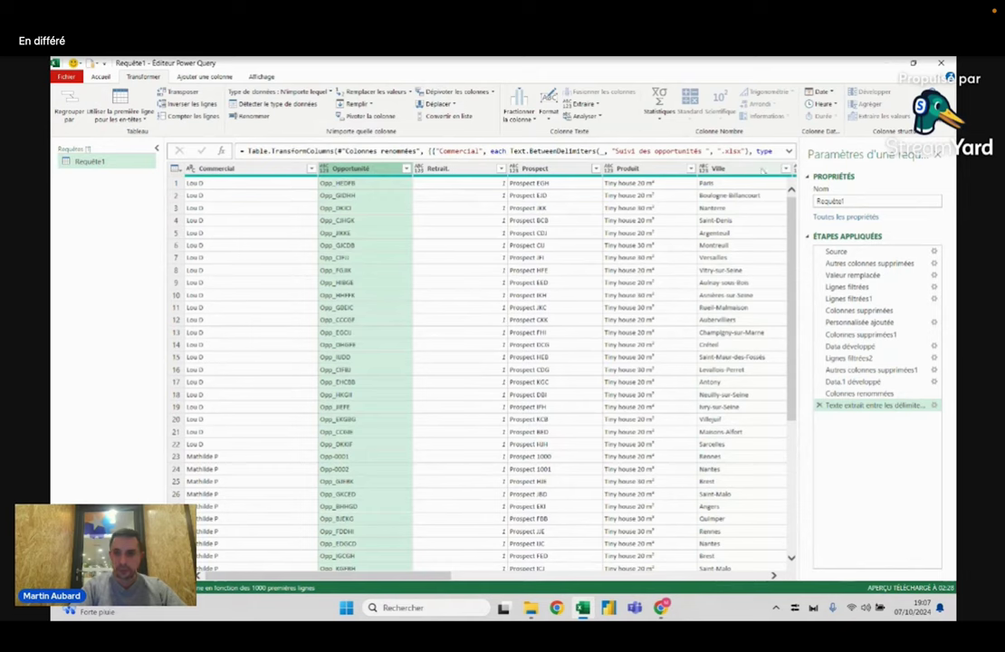
pyautogui.keyDown('shift'); pyautogui.click(715, 169); pyautogui.keyUp('shift')
pyautogui.moveTo(457, 577); pyautogui.dragTo(742, 576)
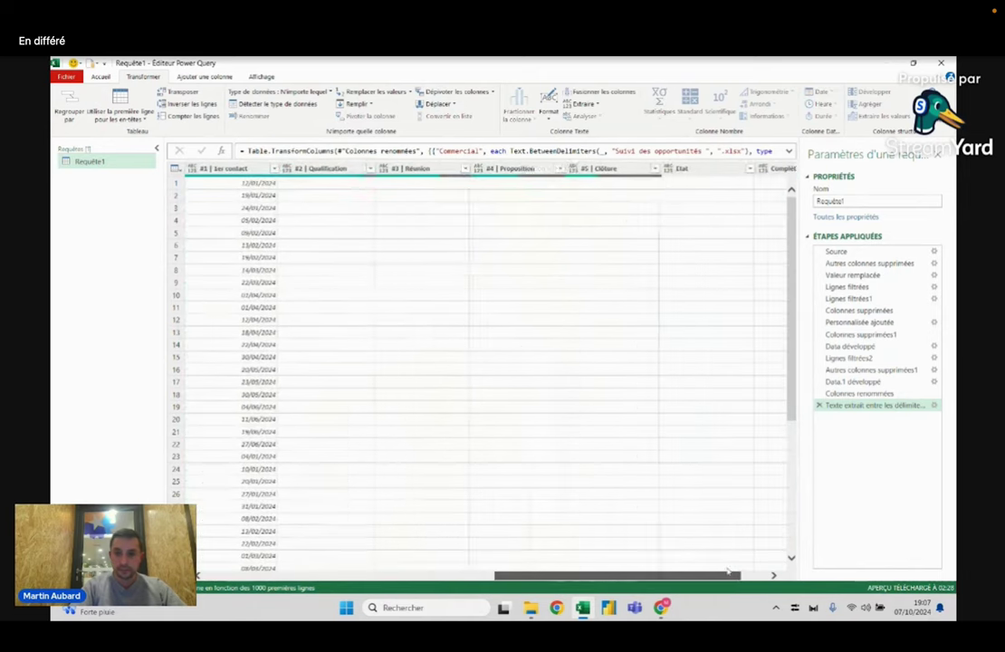
pyautogui.click(694, 170)
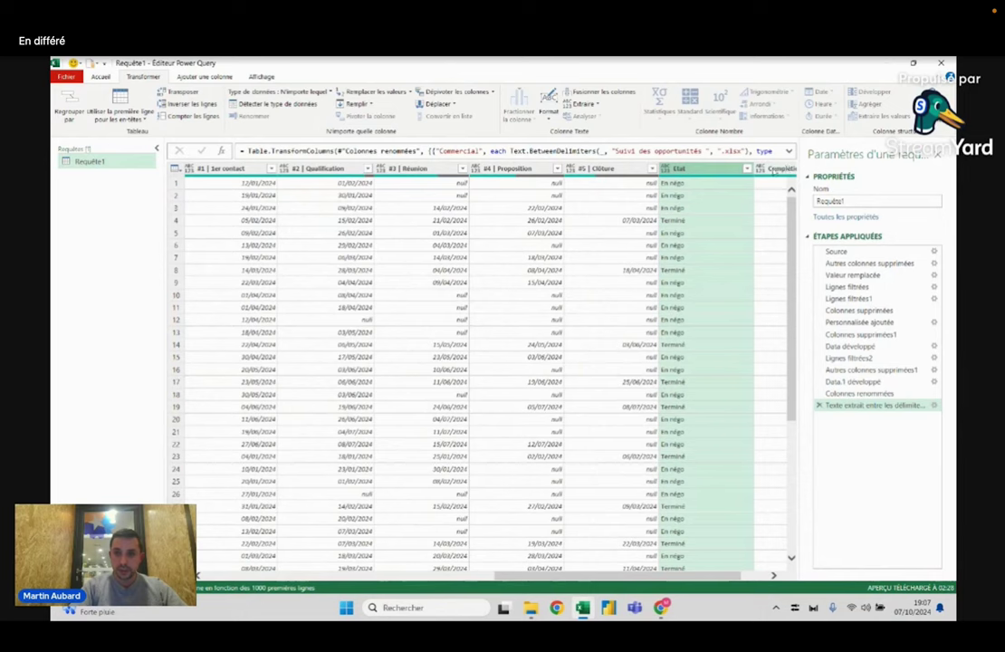
pyautogui.keyDown('shift'); pyautogui.click(769, 168); pyautogui.keyUp('shift')
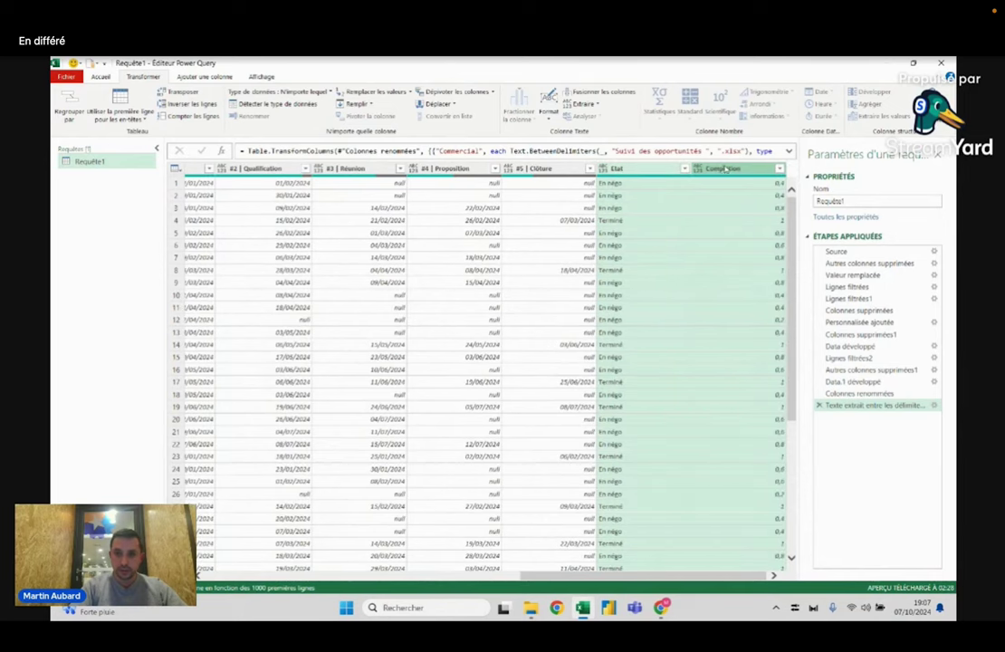
pyautogui.click(662, 170)
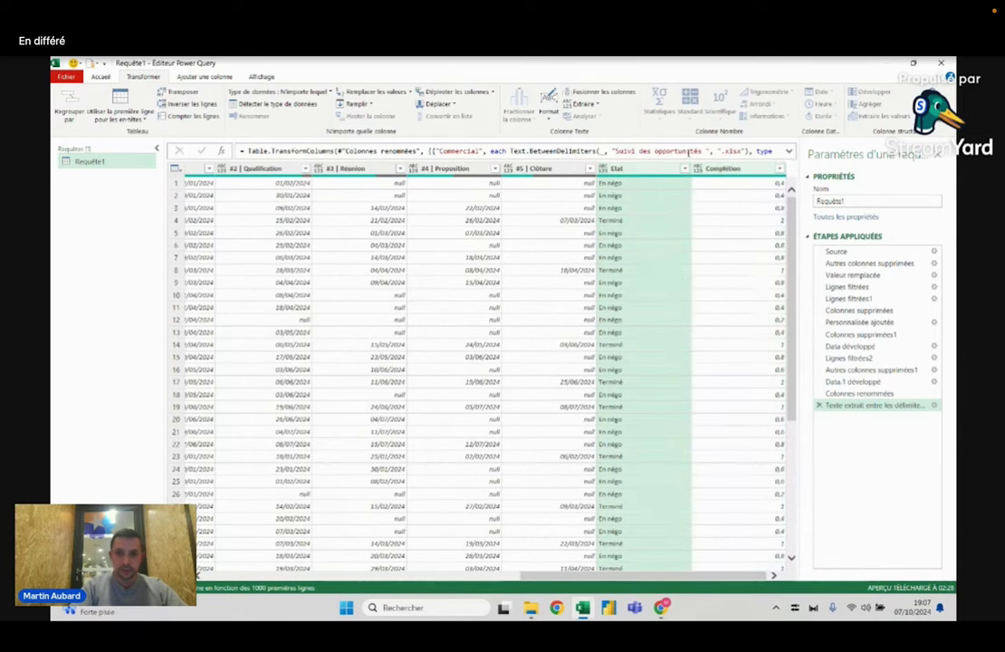
# - Set Etat to Text and Complétion to Percentage
pyautogui.rightClick(619, 169)
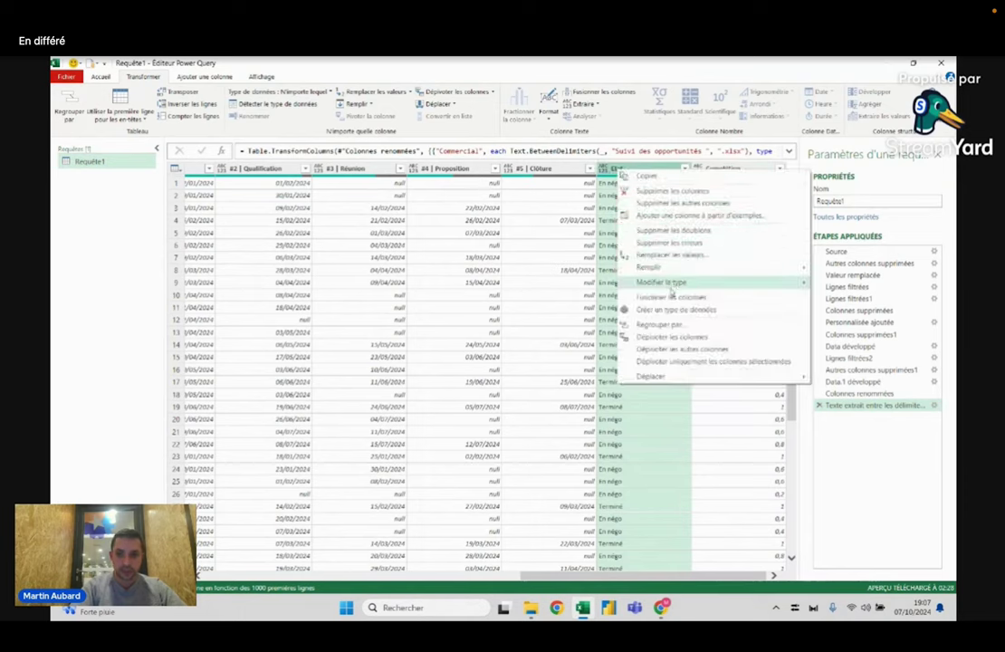
pyautogui.moveTo(661, 282)
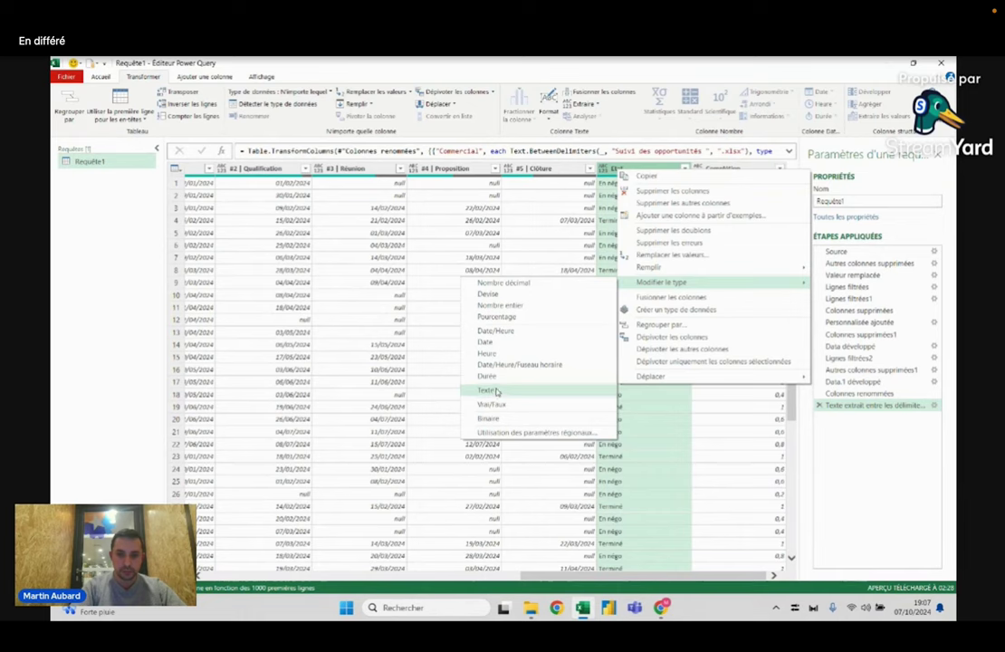
pyautogui.click(489, 389)
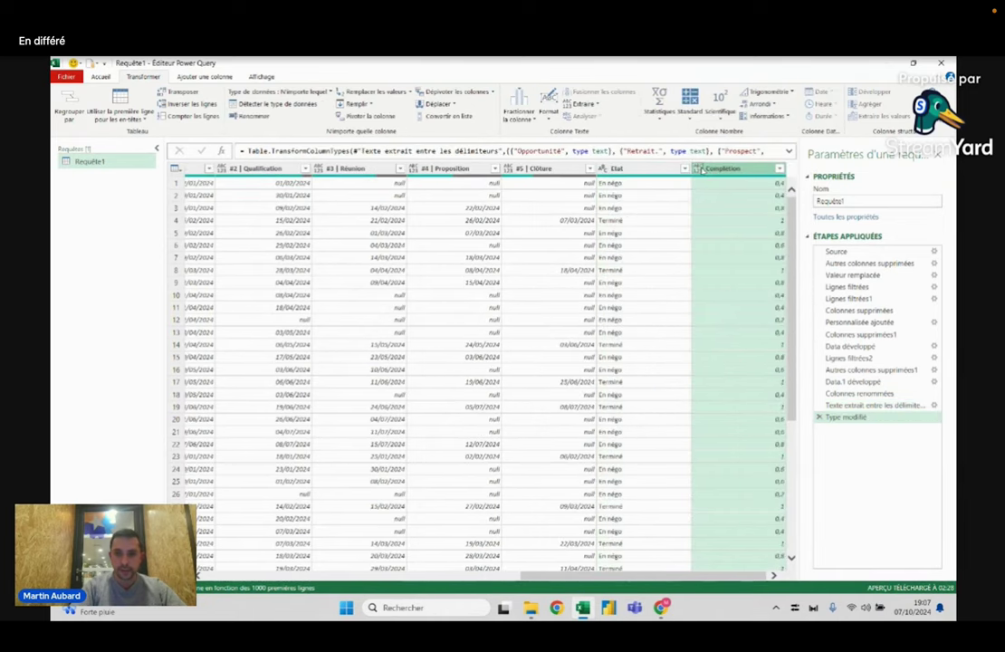
pyautogui.click(699, 169)
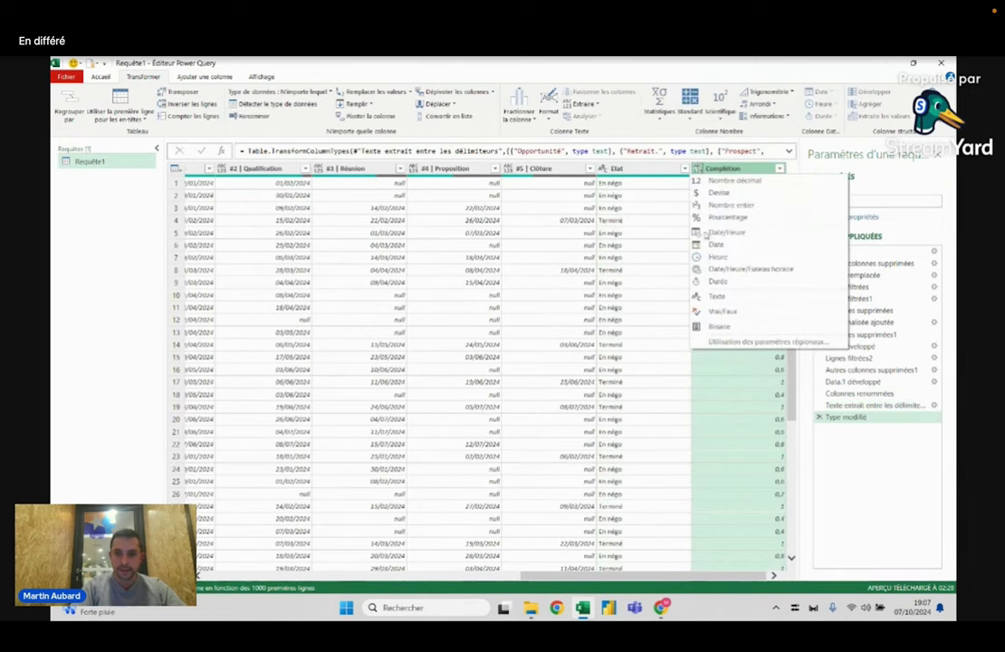
pyautogui.click(727, 214)
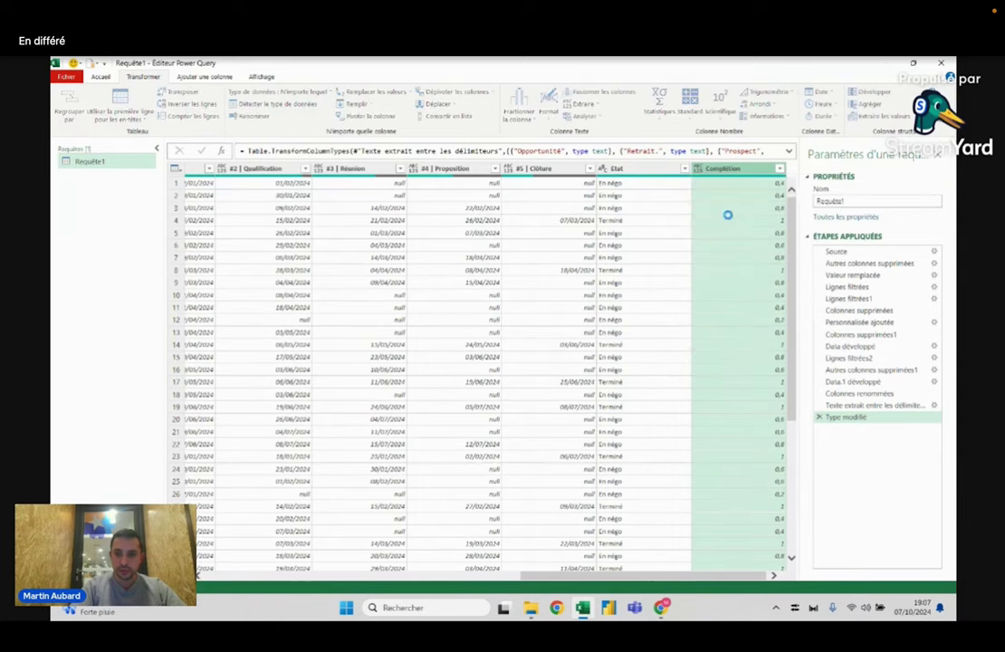
pyautogui.press('Left')
pyautogui.press('Left')
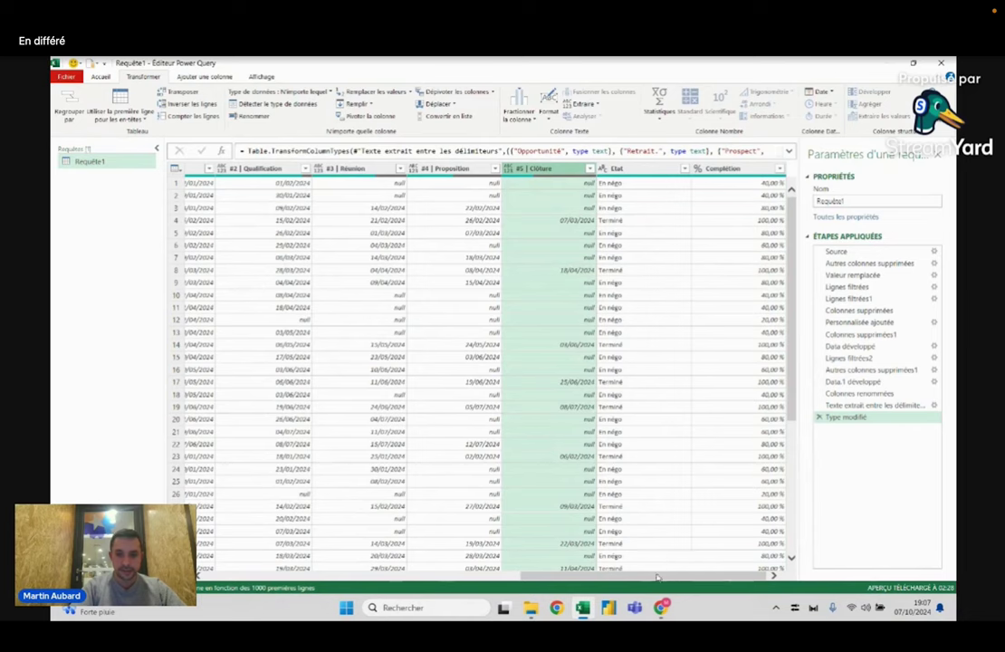
pyautogui.moveTo(657, 576); pyautogui.dragTo(584, 576)
# - Convert the five stage columns #1–#5 to Date and Montant to currency
pyautogui.click(360, 168)
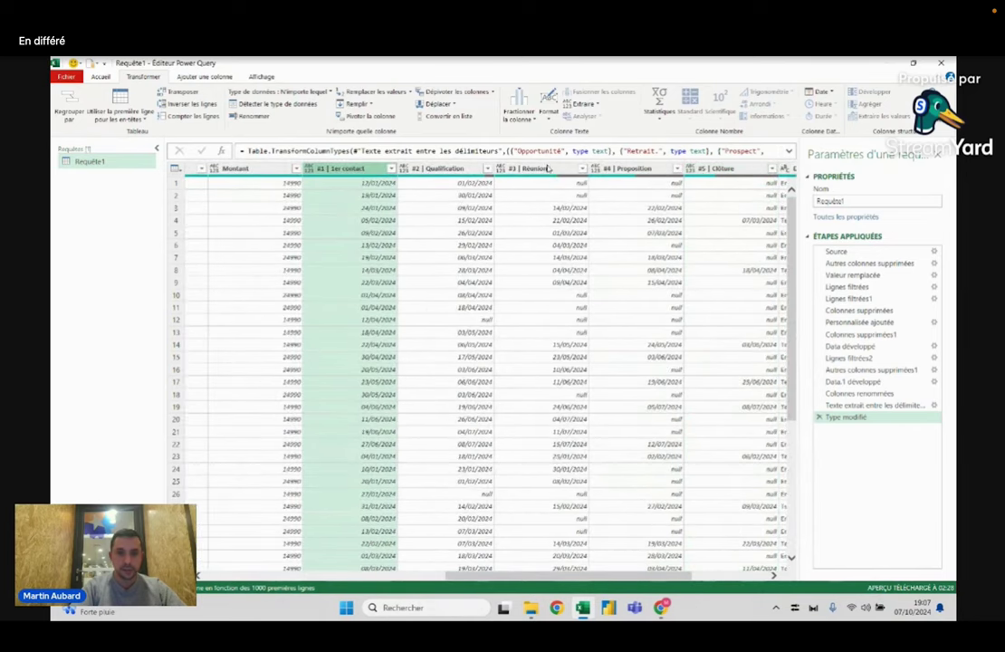
pyautogui.keyDown('shift'); pyautogui.click(715, 168); pyautogui.keyUp('shift')
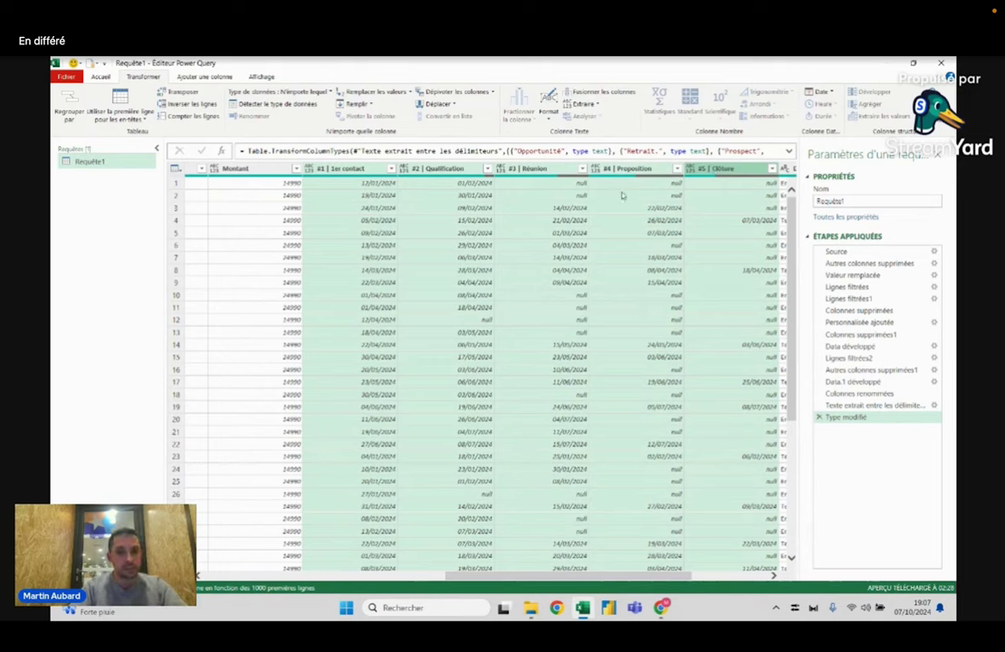
pyautogui.rightClick(353, 169)
pyautogui.moveTo(396, 280)
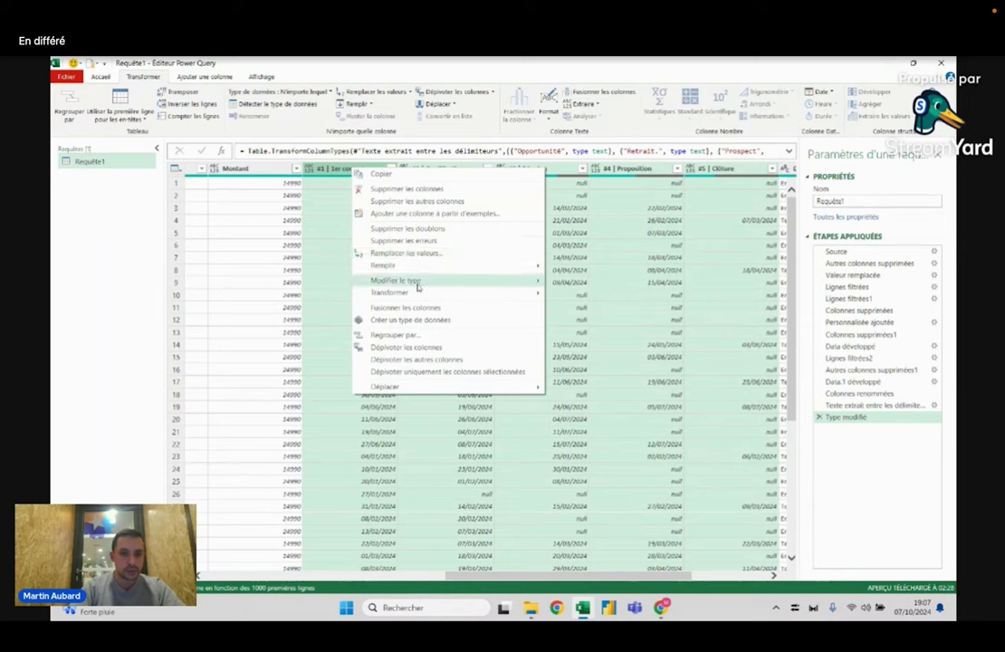
pyautogui.click(570, 339)
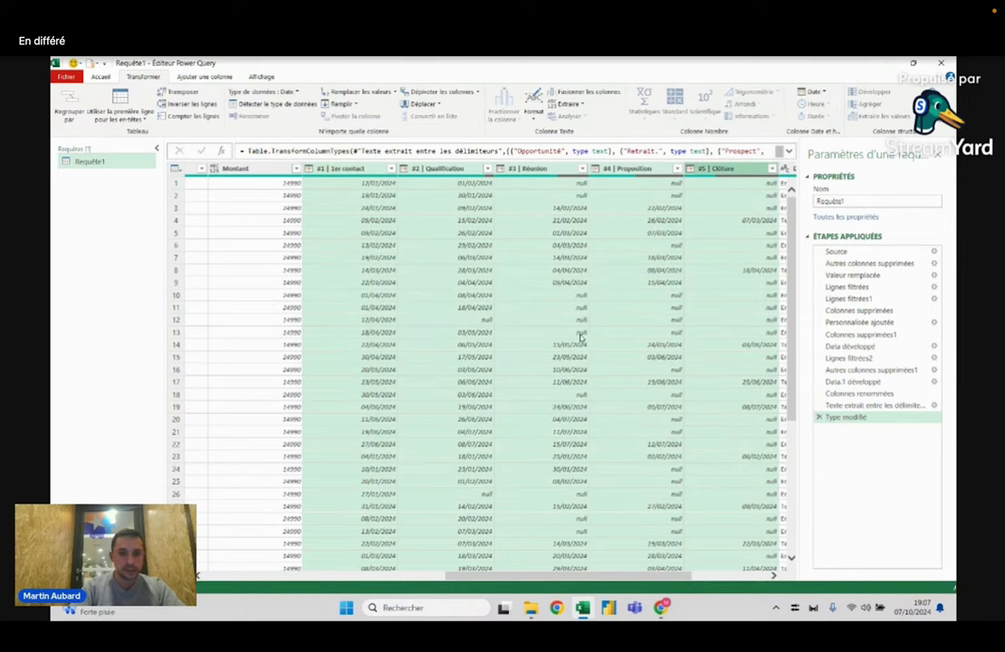
pyautogui.click(250, 170)
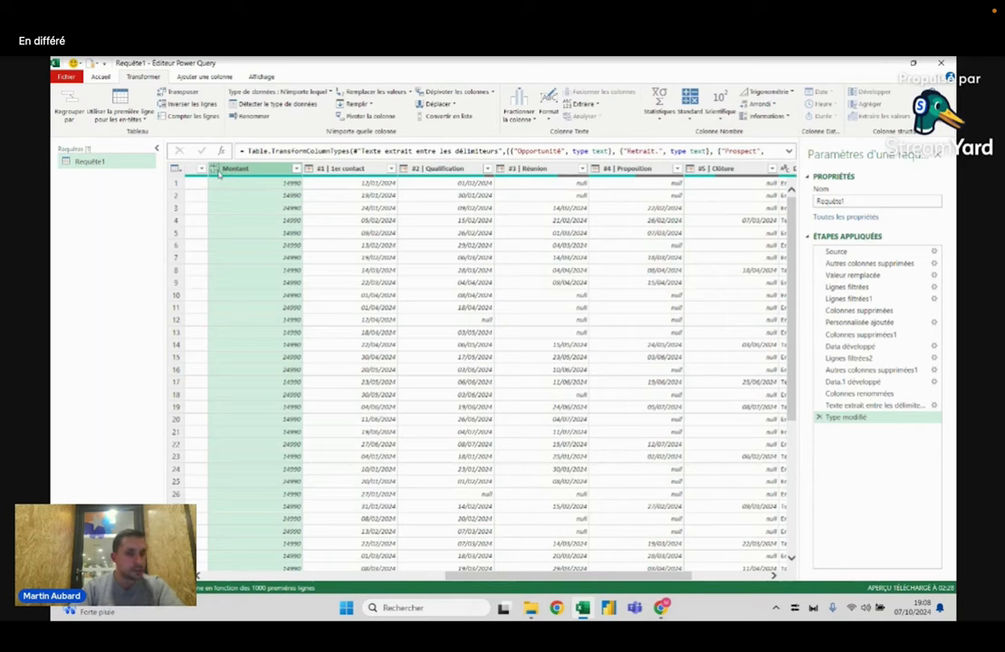
pyautogui.click(217, 173)
pyautogui.click(249, 192)
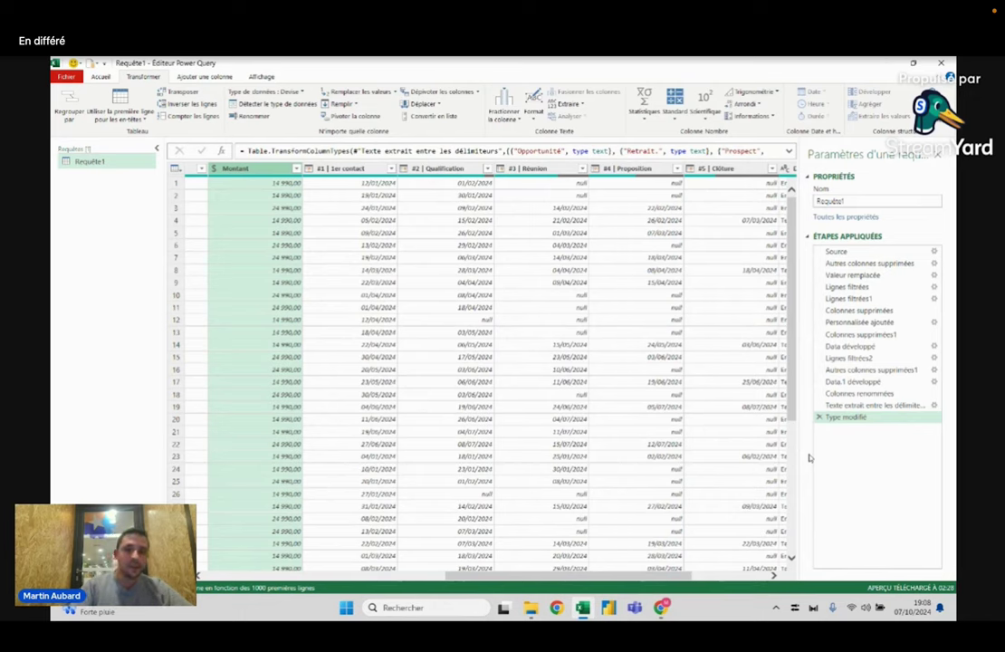
pyautogui.moveTo(868, 369)
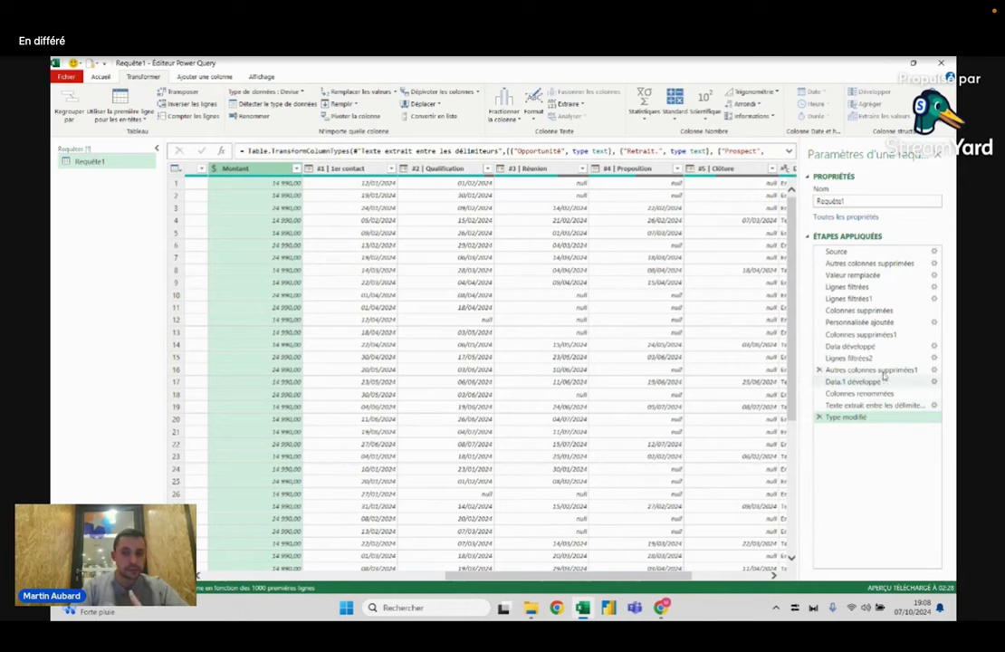
# - Set the Autres colonnes supprimées1 step's Properties description to 'lorem ipsum'
pyautogui.rightClick(884, 377)
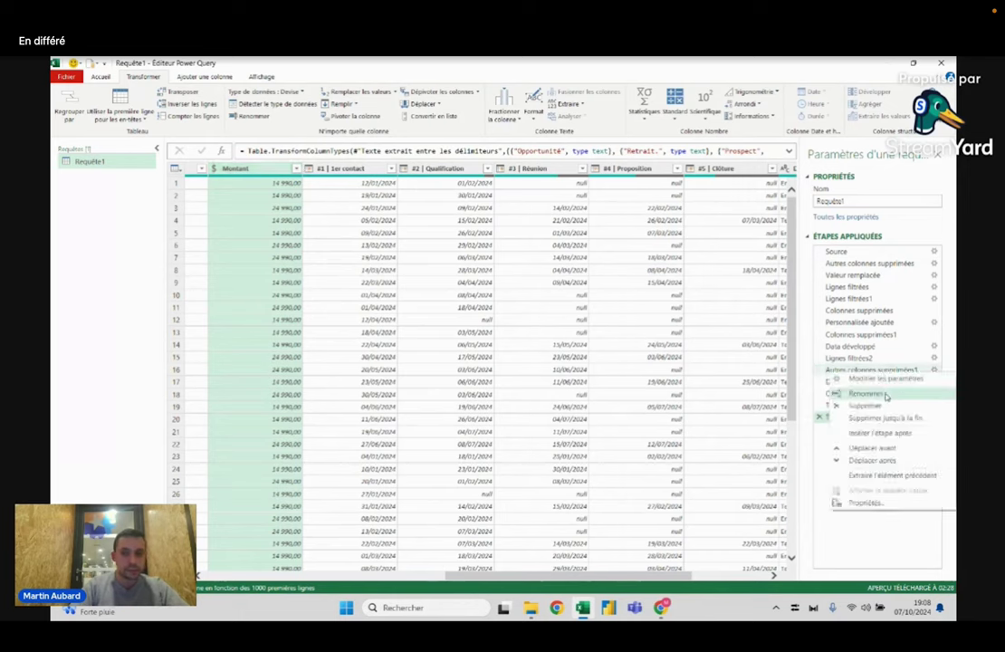
pyautogui.click(874, 505)
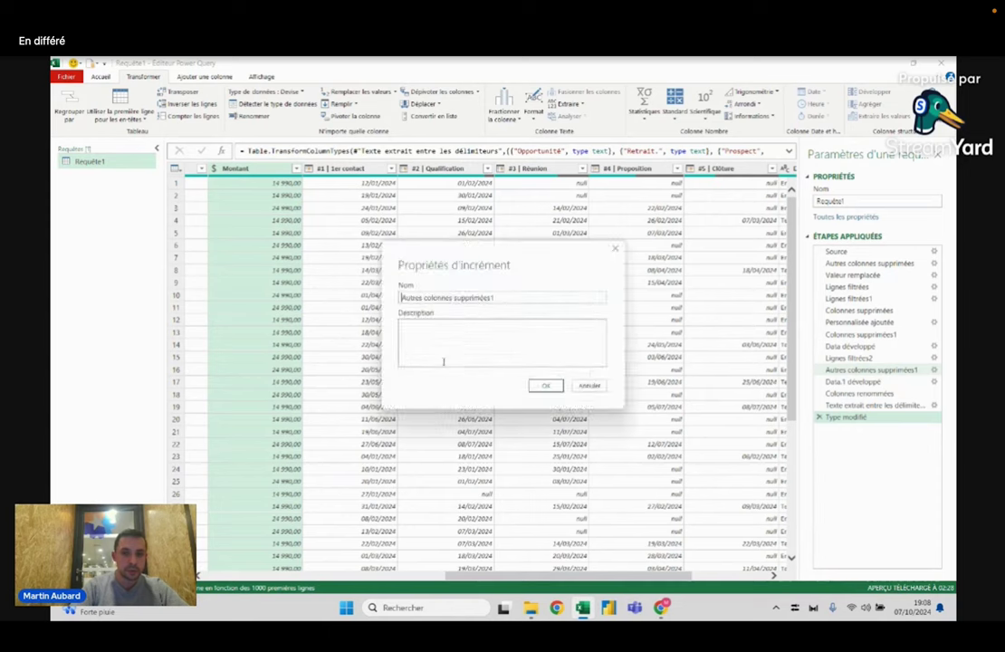
pyautogui.click(447, 346)
pyautogui.write('rem')
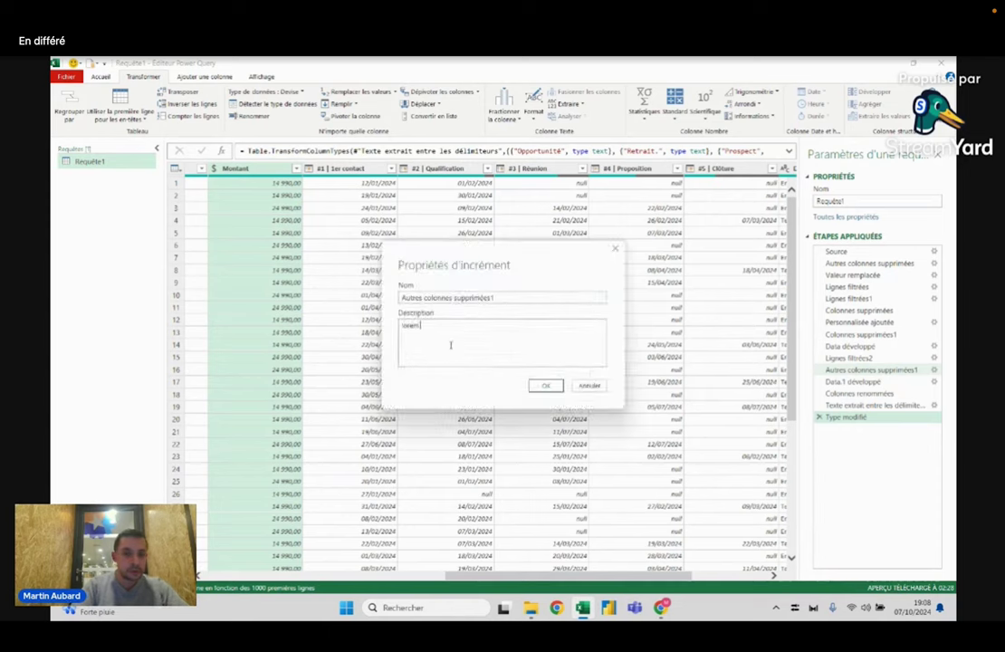
pyautogui.write(' ipsum')
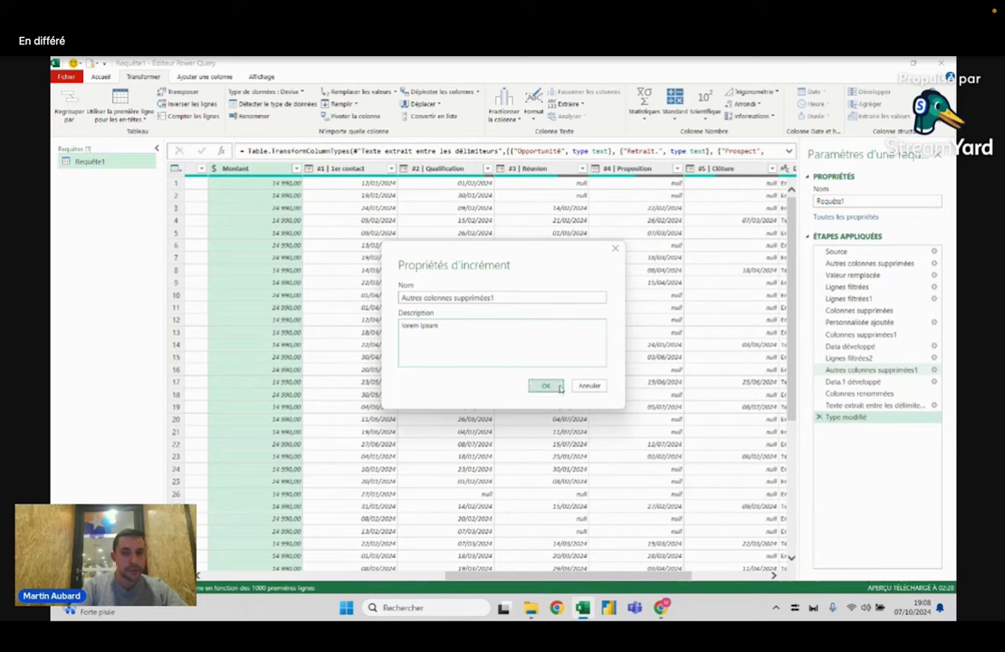
pyautogui.click(544, 384)
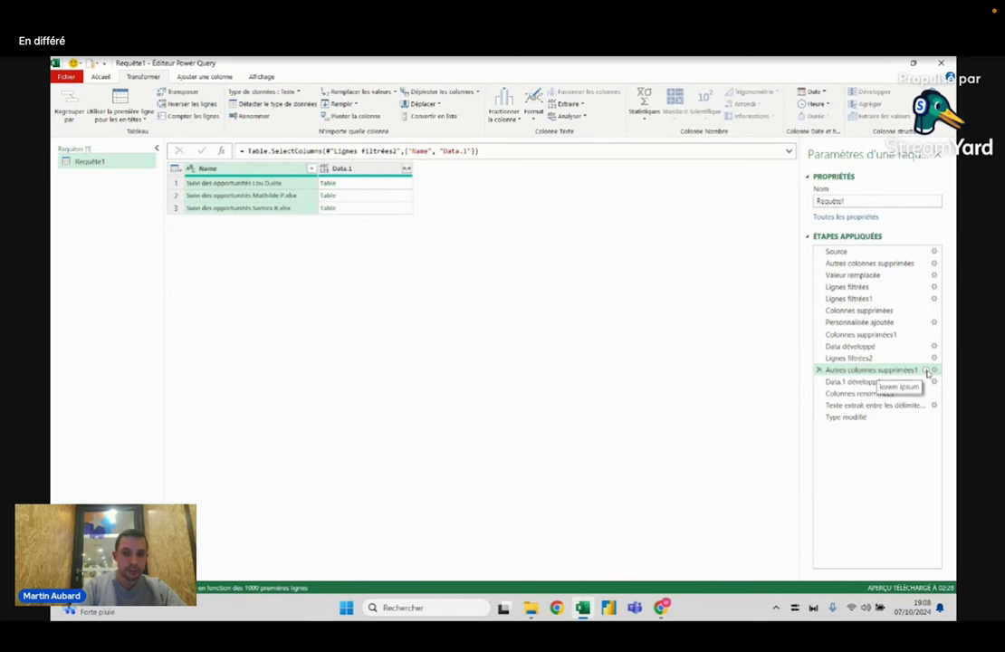
# - From the Type modifié step, delete the Retrait column with Supprimer les colonnes
pyautogui.click(850, 418)
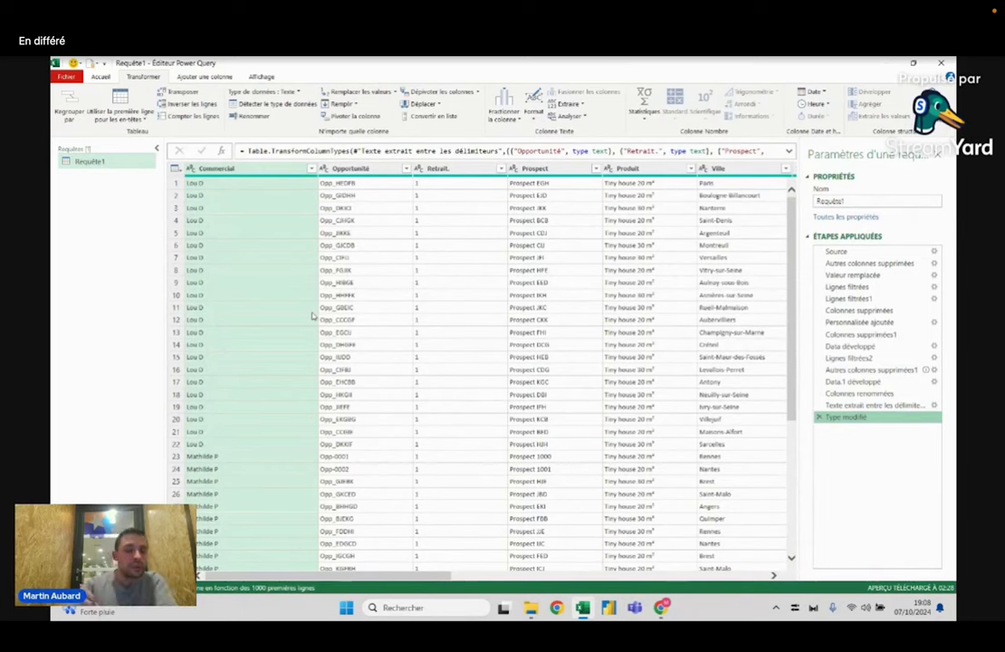
pyautogui.click(447, 170)
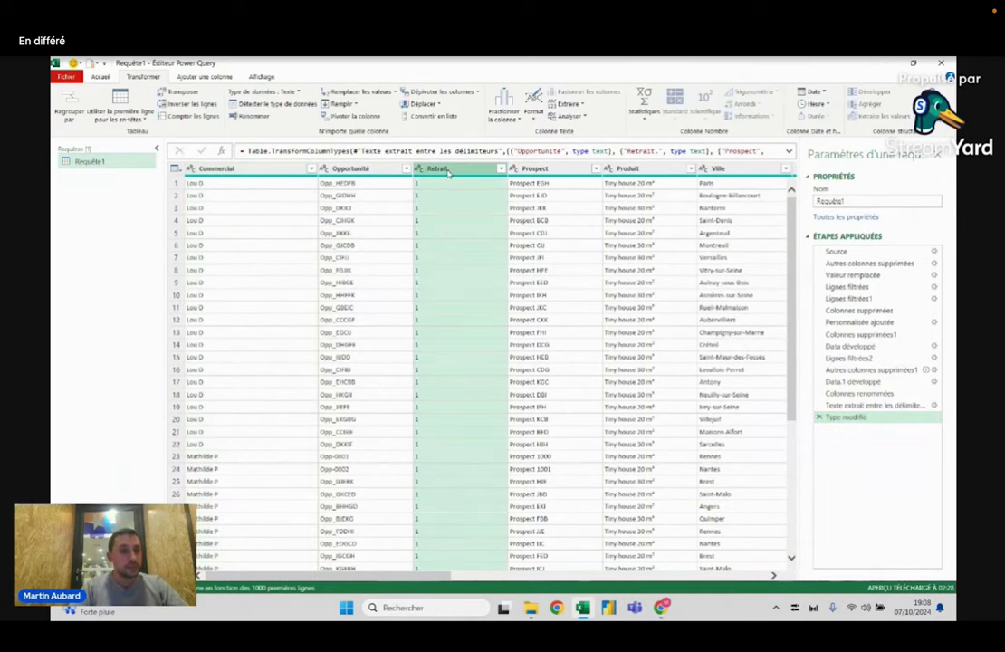
pyautogui.click(102, 78)
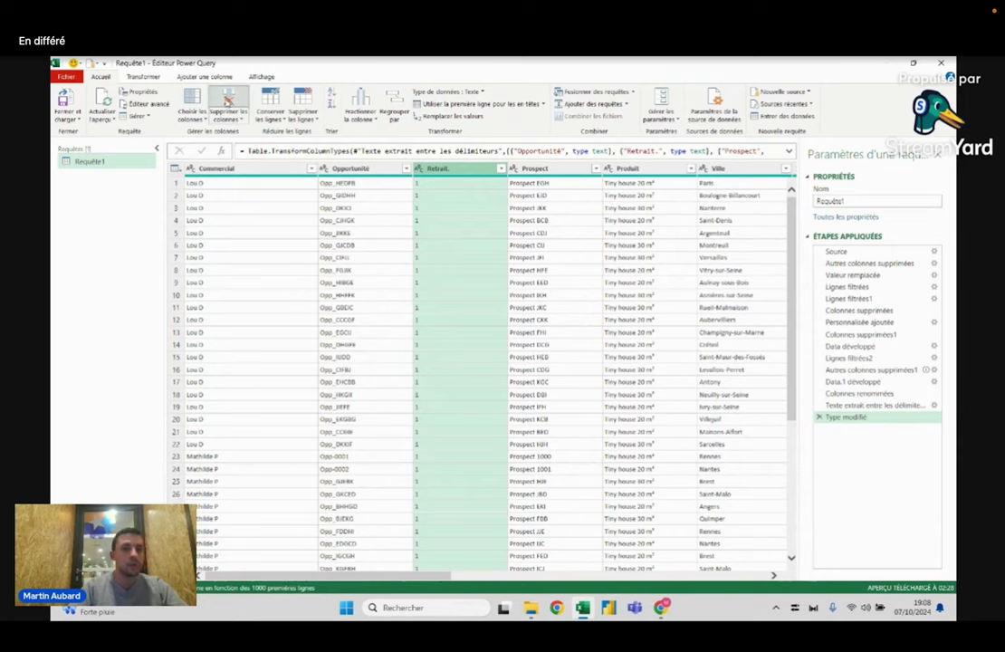
pyautogui.click(228, 98)
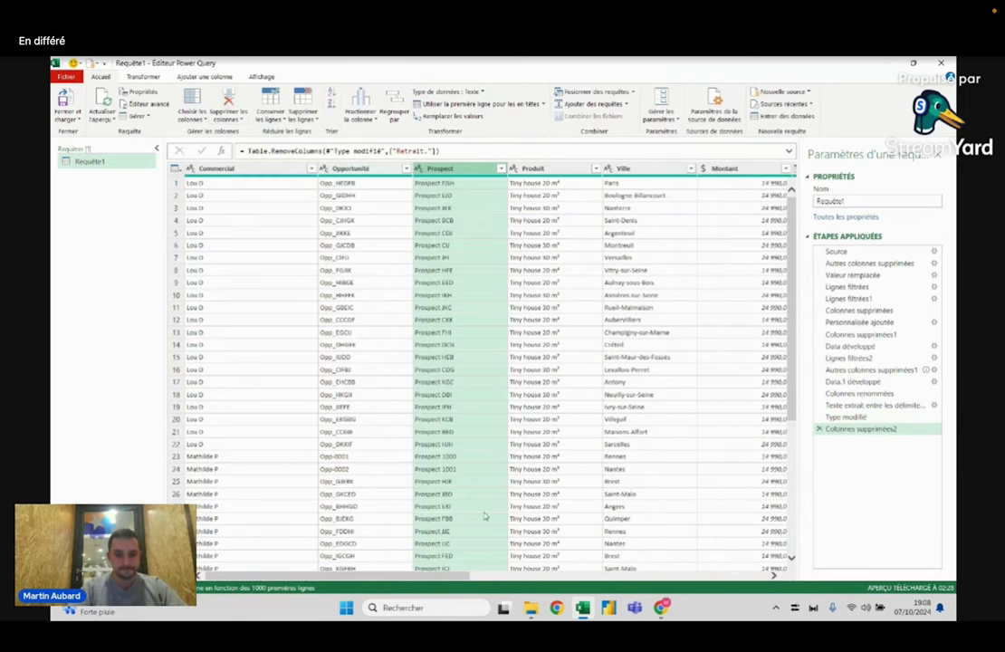
pyautogui.moveTo(425, 575); pyautogui.dragTo(659, 561)
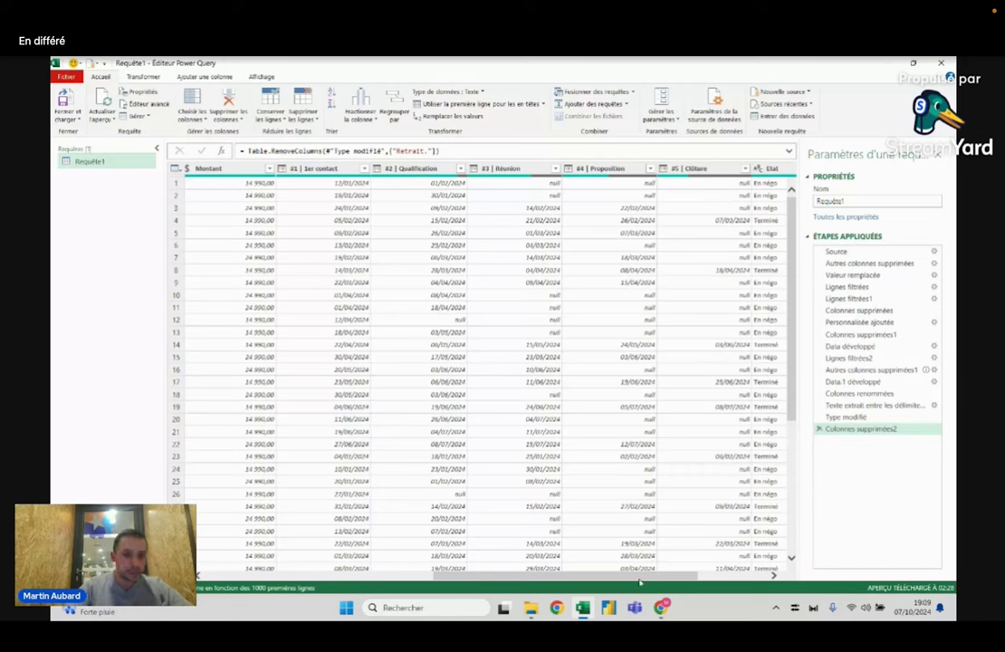
# - Select the five stage date columns from 1er contact through #5 | Clôture
pyautogui.moveTo(639, 578); pyautogui.dragTo(687, 572)
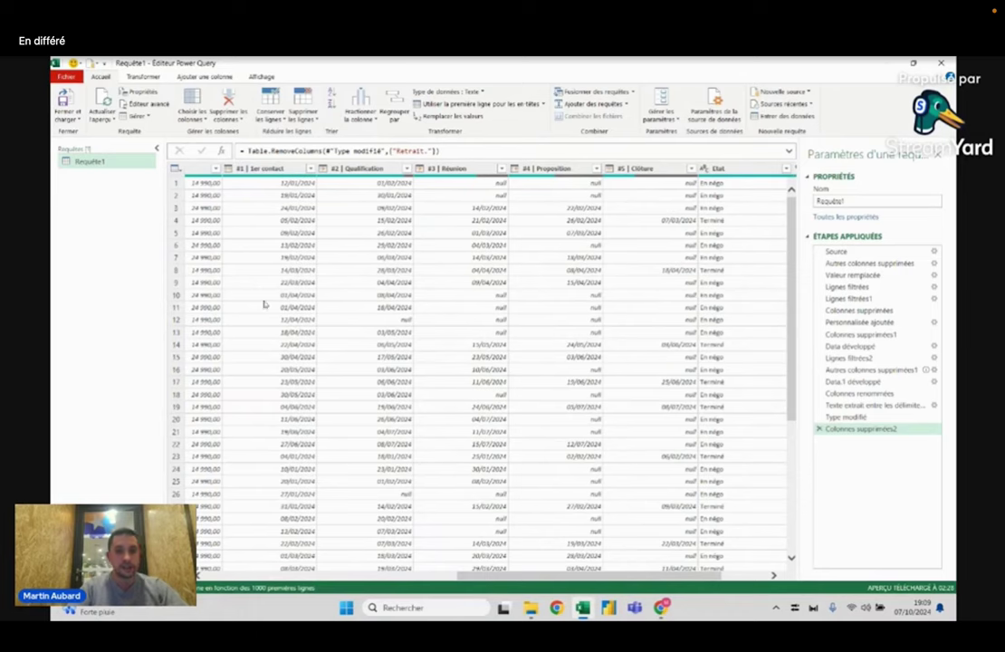
pyautogui.click(283, 169)
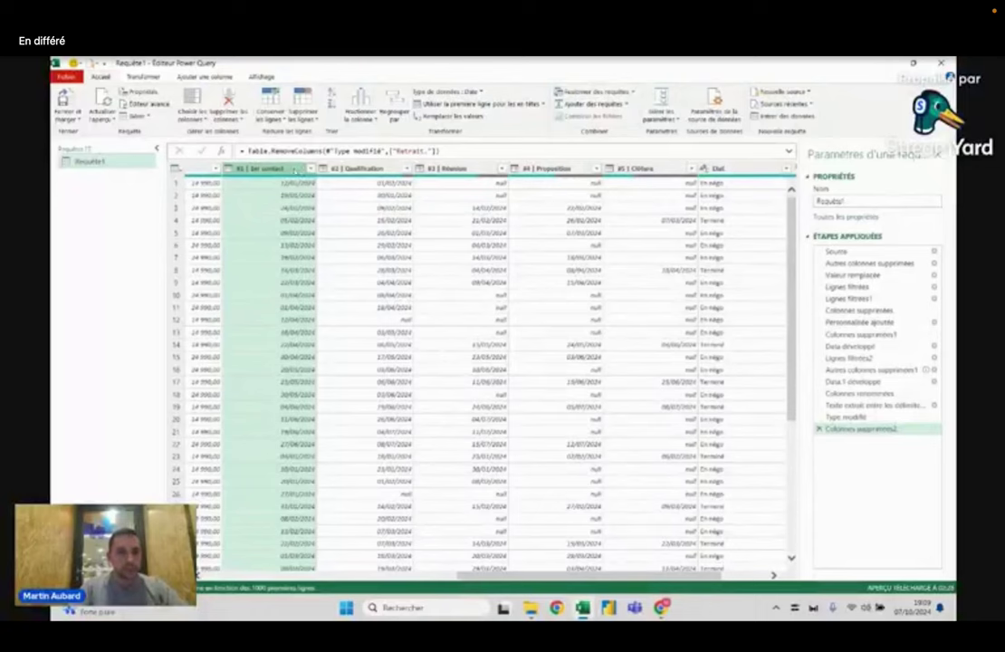
pyautogui.keyDown('shift'); pyautogui.click(648, 169); pyautogui.keyUp('shift')
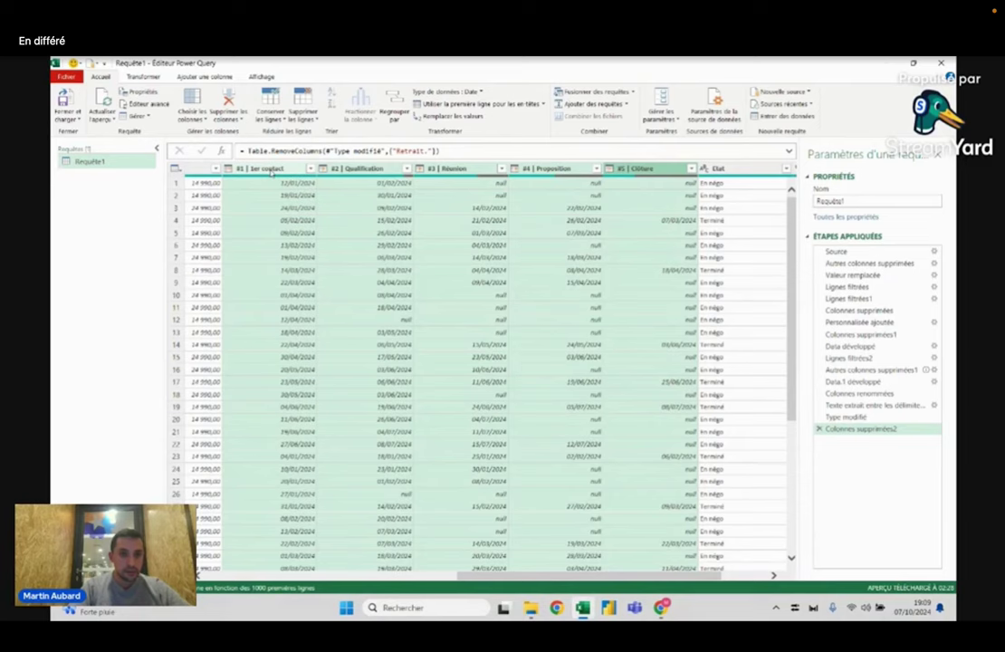
pyautogui.click(271, 169)
pyautogui.keyDown('ctrl'); pyautogui.click(362, 169); pyautogui.keyUp('ctrl')
pyautogui.keyDown('ctrl'); pyautogui.click(457, 170); pyautogui.keyUp('ctrl')
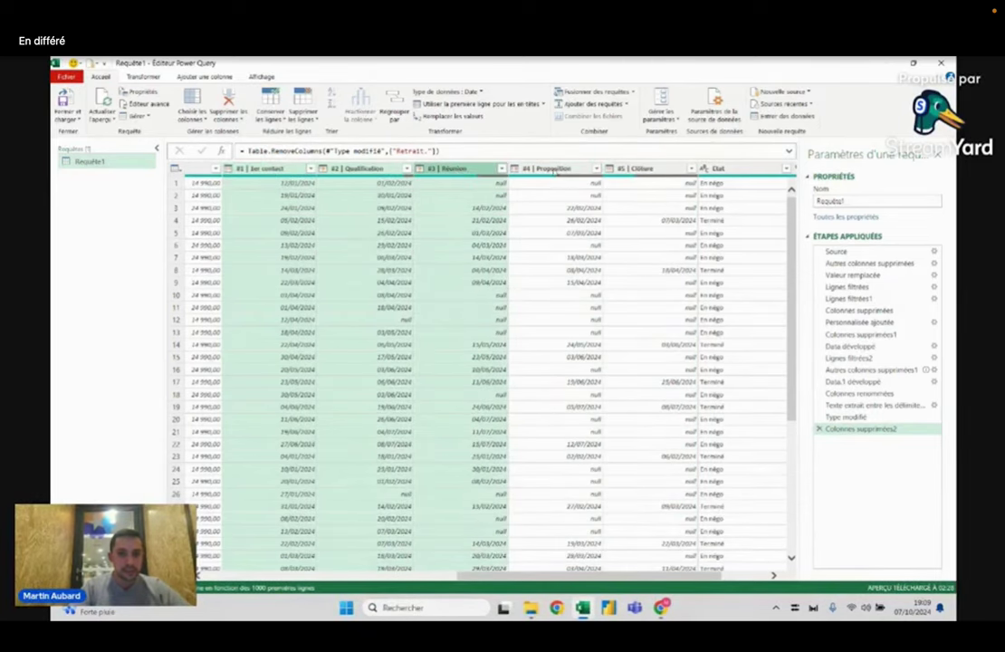
pyautogui.keyDown('ctrl'); pyautogui.click(552, 169); pyautogui.keyUp('ctrl')
pyautogui.keyDown('ctrl'); pyautogui.click(644, 169); pyautogui.keyUp('ctrl')
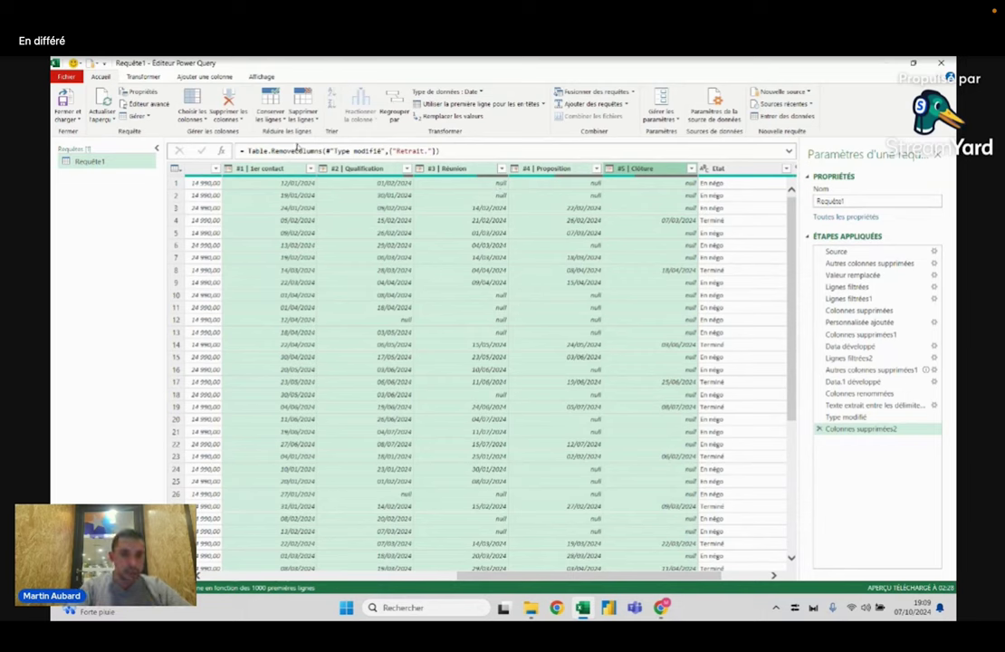
# - Insert a Plus récente date column and rename it Dernière date in the formula
pyautogui.click(206, 77)
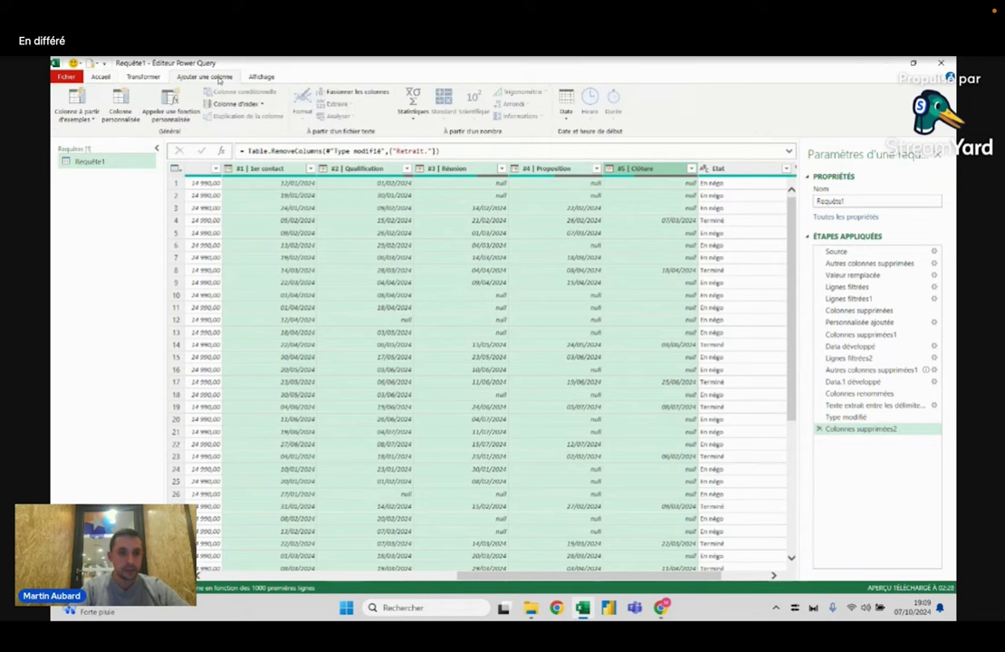
pyautogui.click(568, 113)
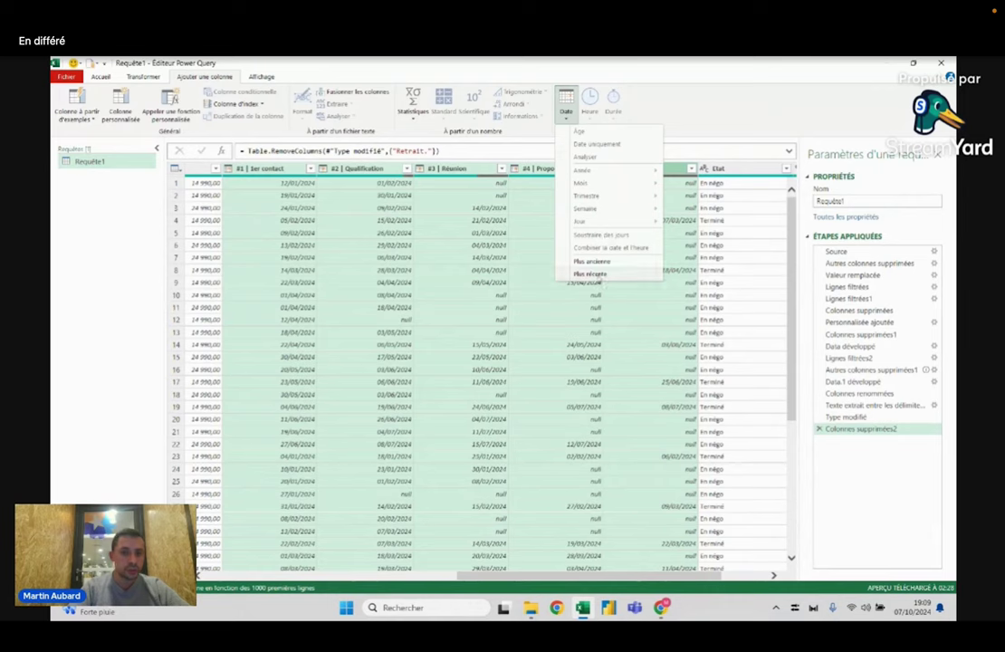
pyautogui.click(596, 276)
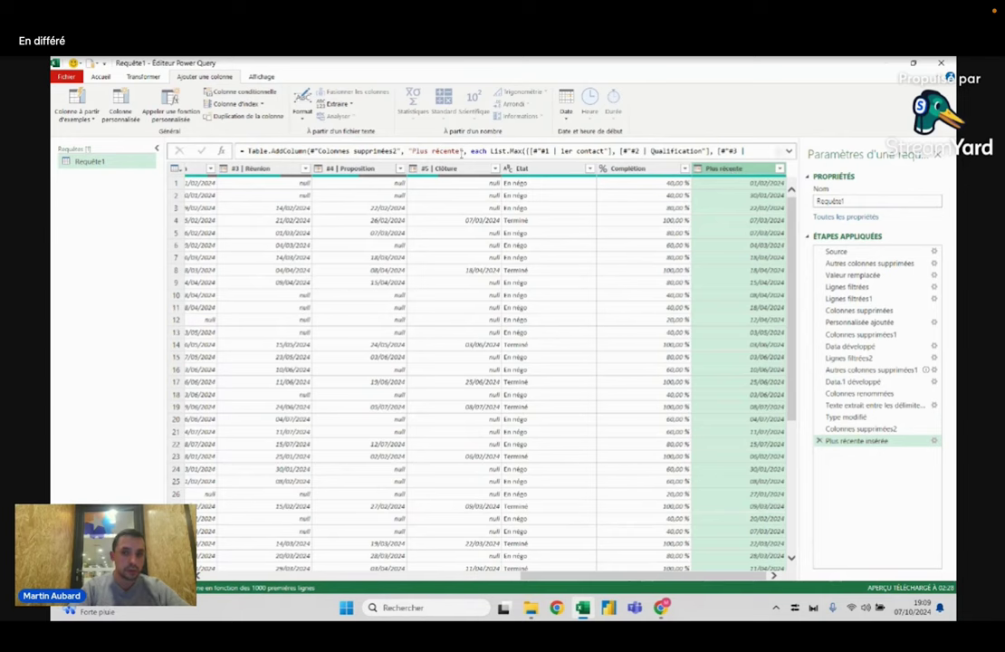
pyautogui.moveTo(459, 150); pyautogui.dragTo(416, 151)
pyautogui.press('BackSpace')
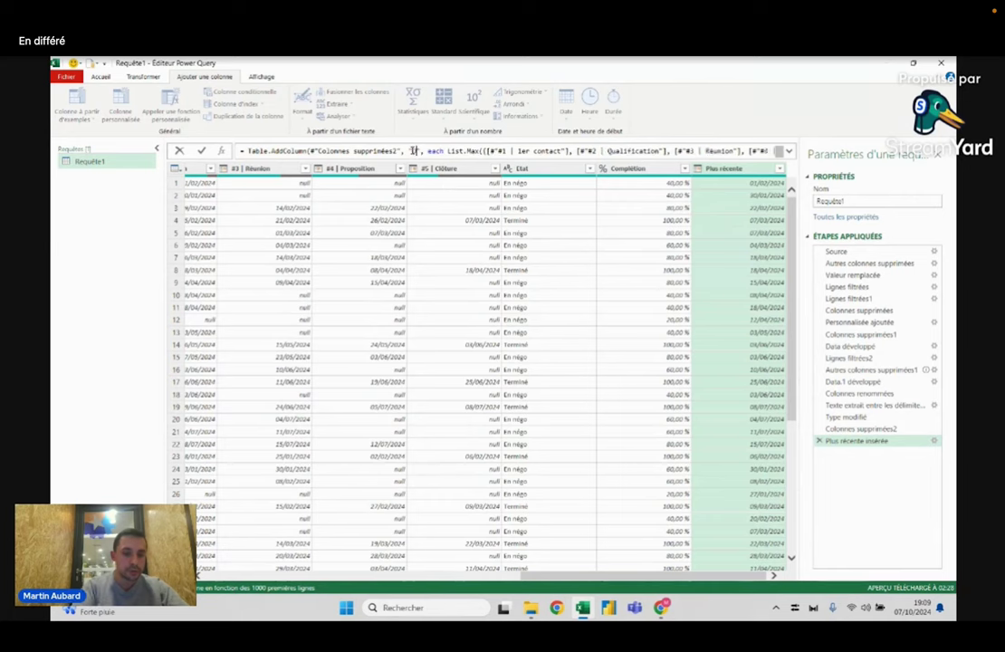
pyautogui.write('Dernièr')
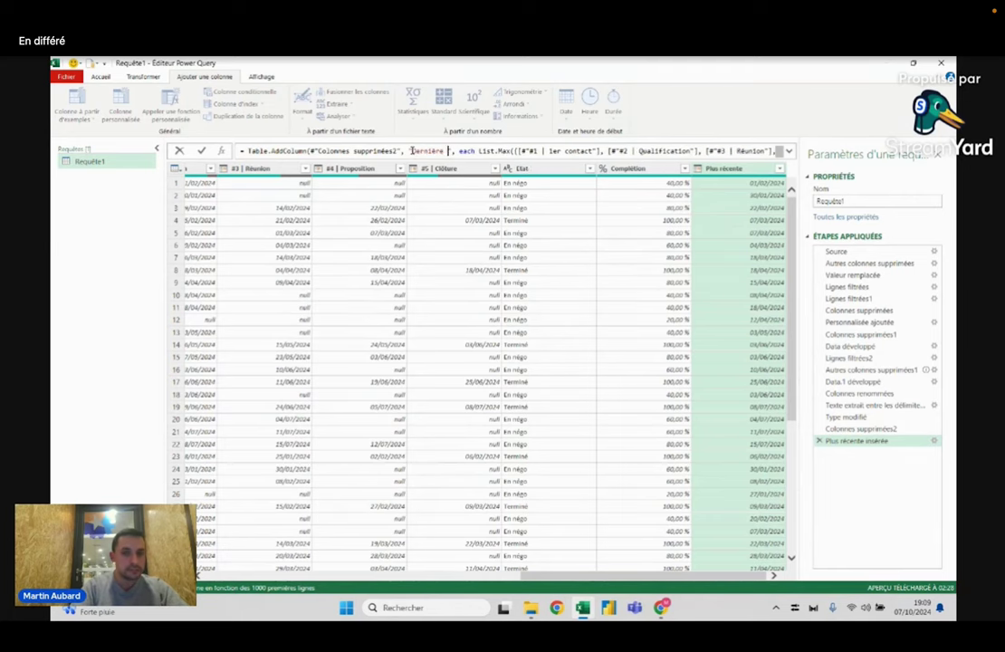
pyautogui.write('e date')
pyautogui.press('Return')
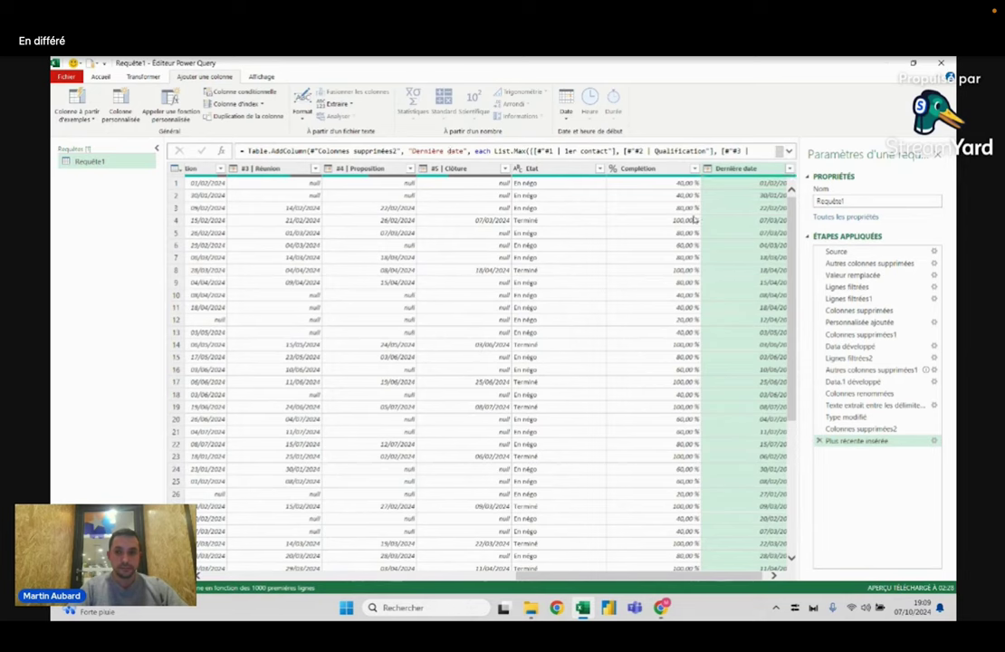
# - Scroll back and begin reselecting the stage date columns from #5 | Clôture to #1 | 1er contact
pyautogui.moveTo(623, 577); pyautogui.dragTo(509, 576)
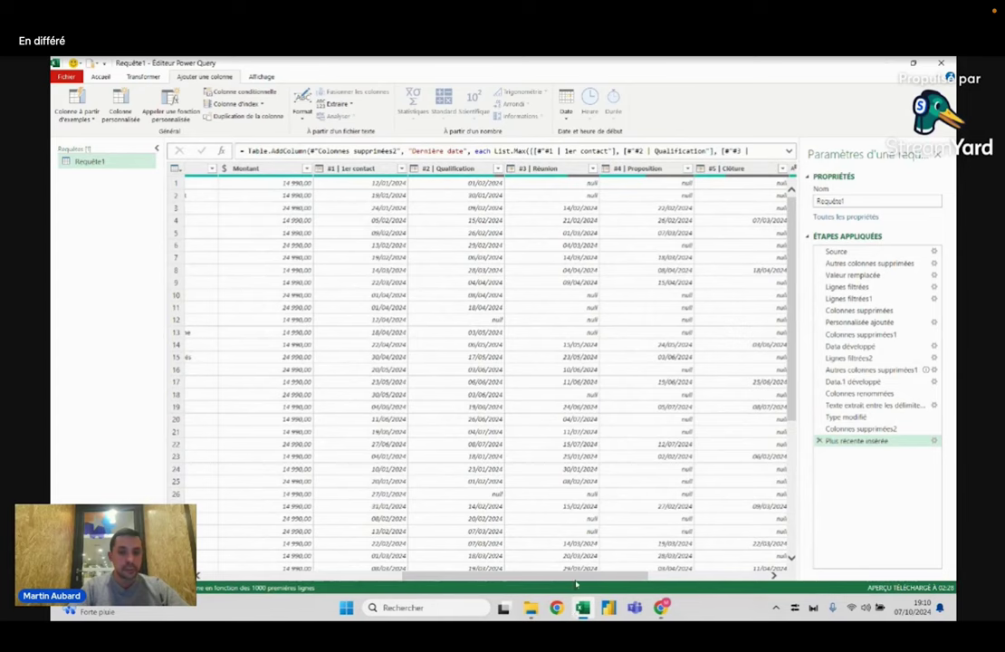
pyautogui.click(771, 576)
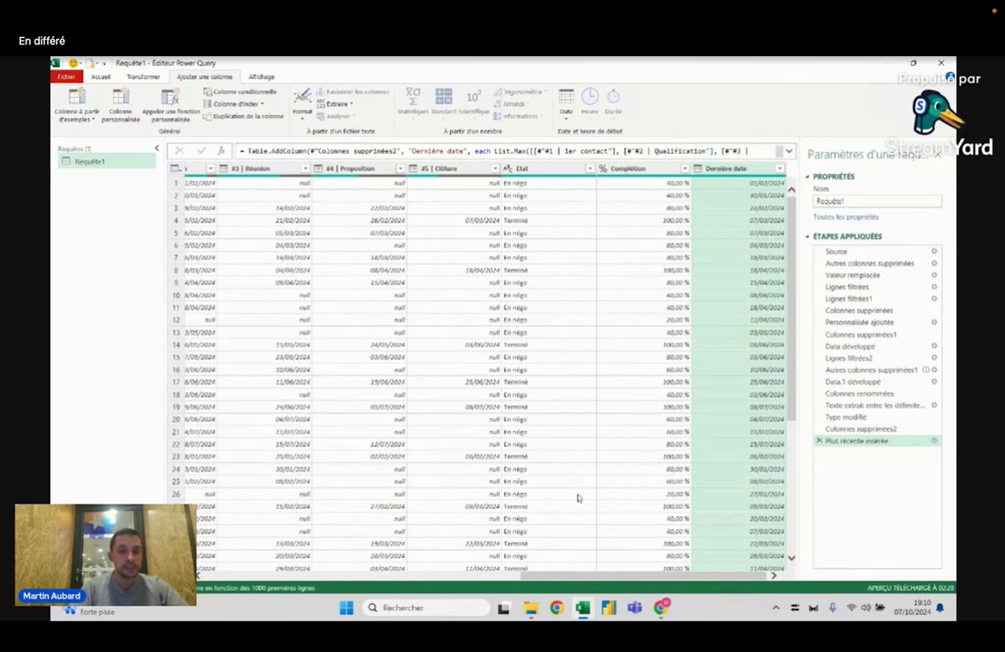
pyautogui.hscroll(-2, 543, 507)
pyautogui.hscroll(-2, 498, 525)
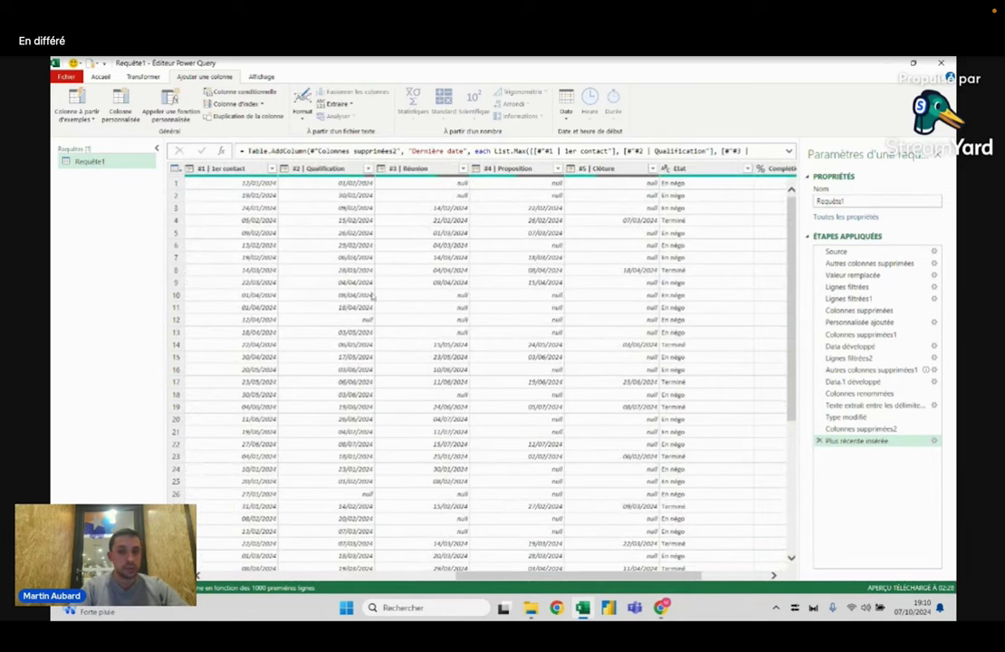
pyautogui.click(597, 169)
pyautogui.click(245, 168)
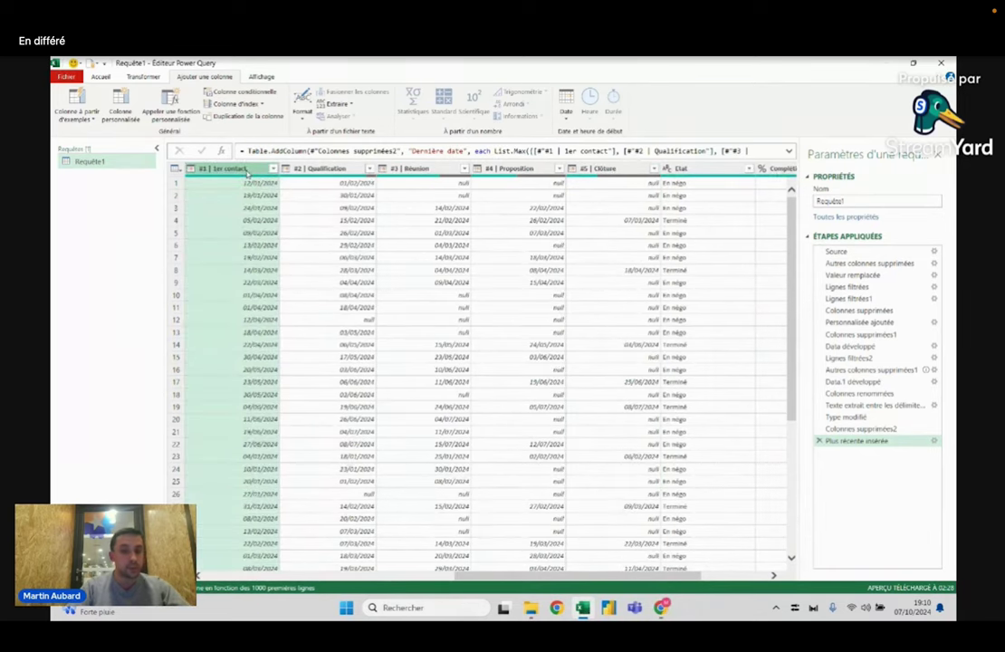
# - Delete the selected #1 | 1er contact to #5 | Clôture columns, leaving Dernière date
pyautogui.keyDown('shift'); pyautogui.click(604, 169); pyautogui.keyUp('shift')
pyautogui.click(101, 76)
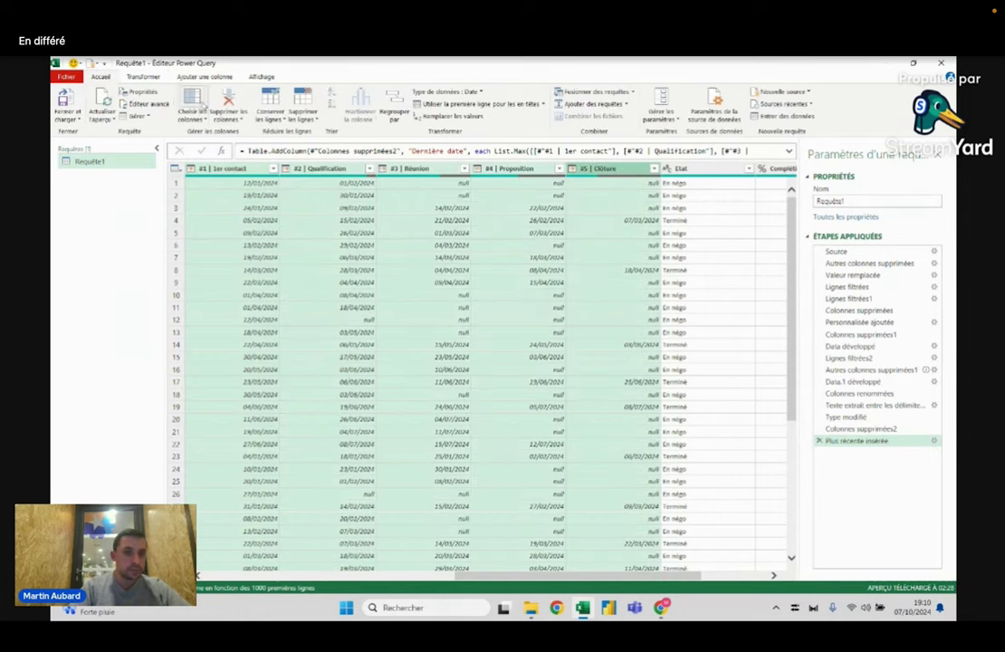
pyautogui.click(227, 100)
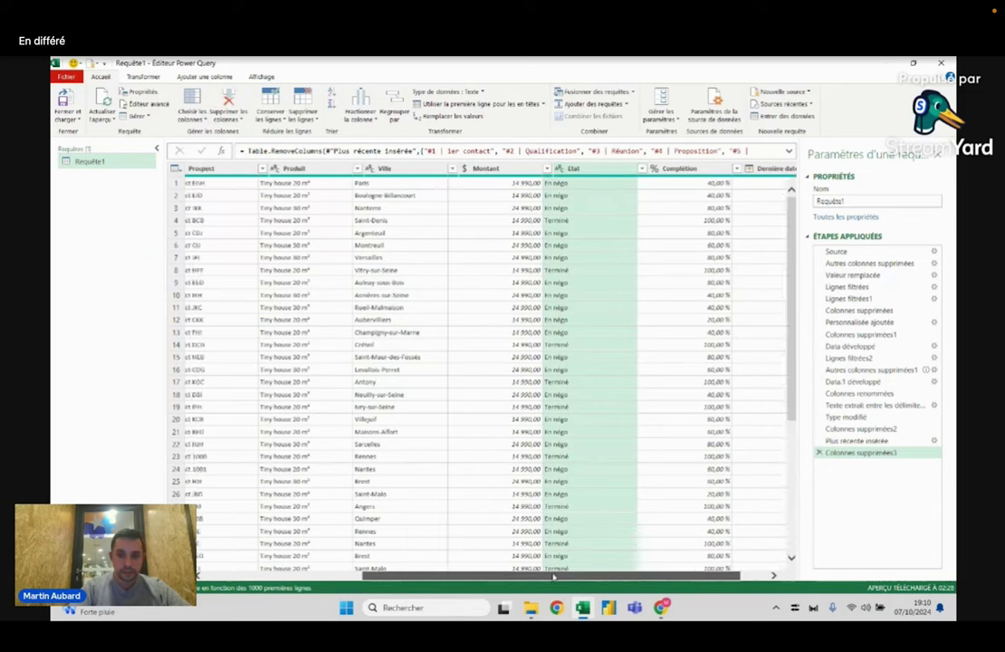
pyautogui.click(743, 197)
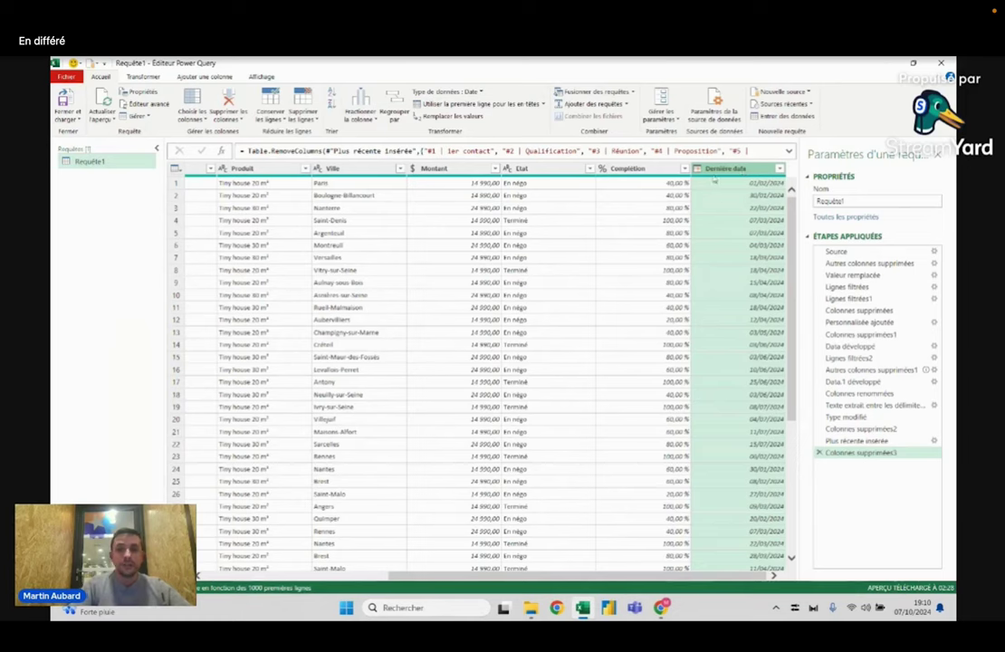
# - Convert Complétion to whole numbers times 5 and check the values in rows 1 and 4
pyautogui.click(628, 168)
pyautogui.press('space')
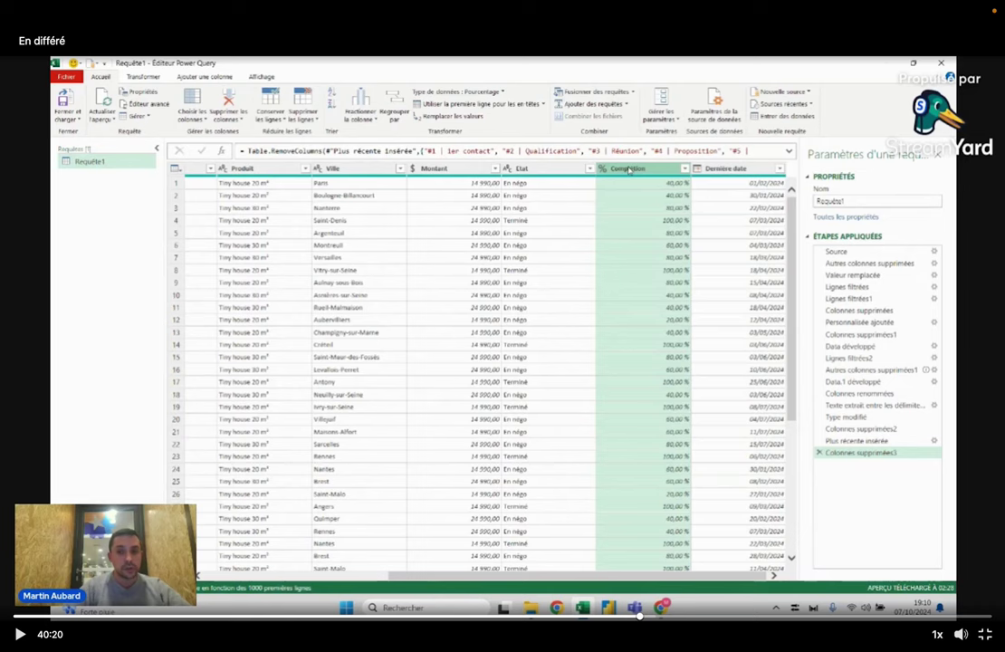
pyautogui.press('space')
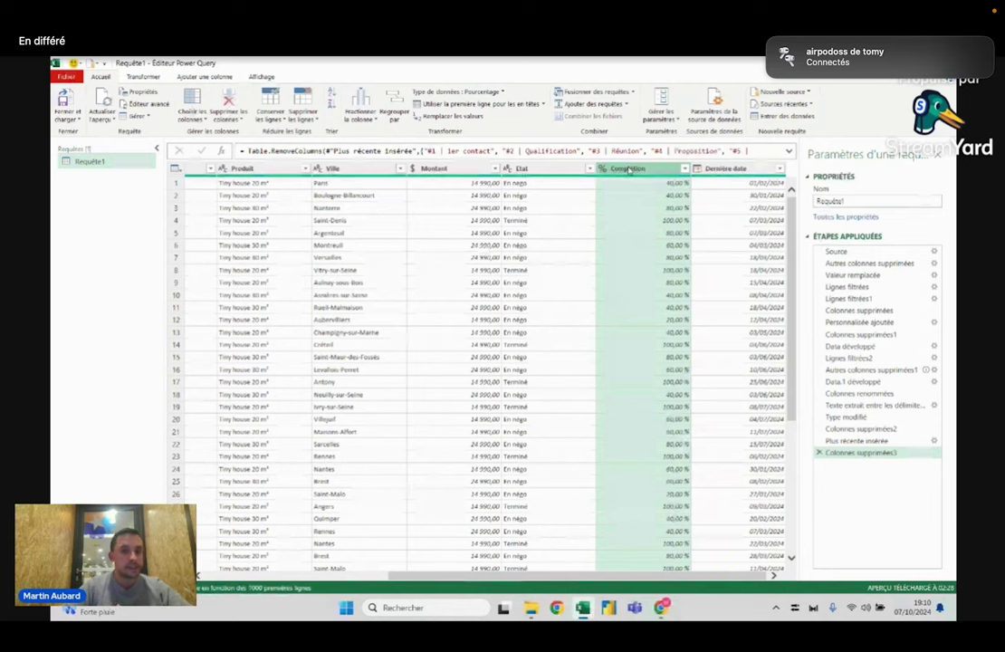
pyautogui.press('space')
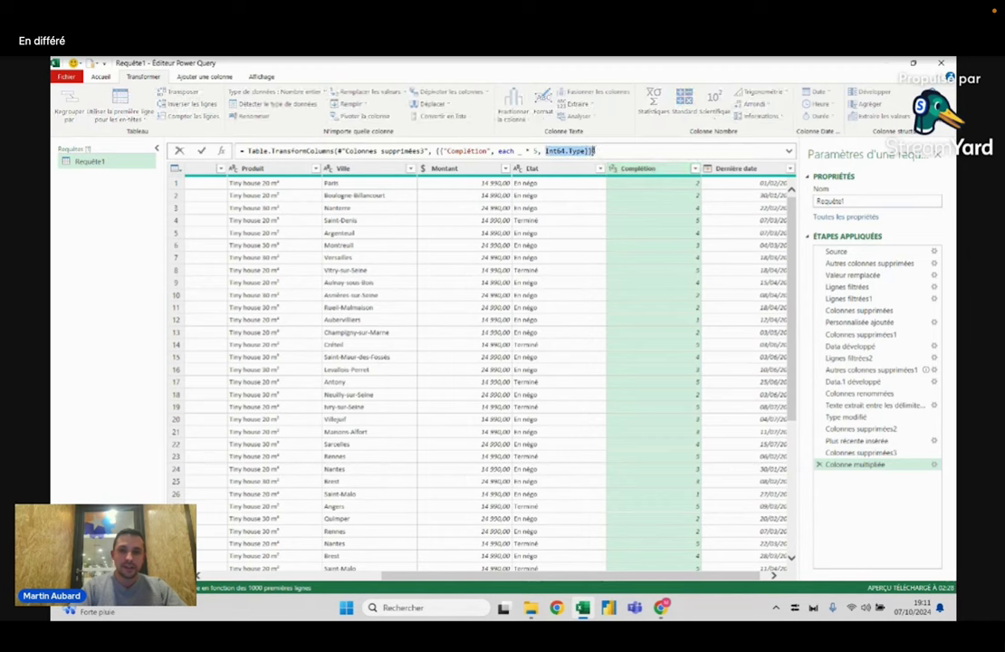
pyautogui.click(661, 186)
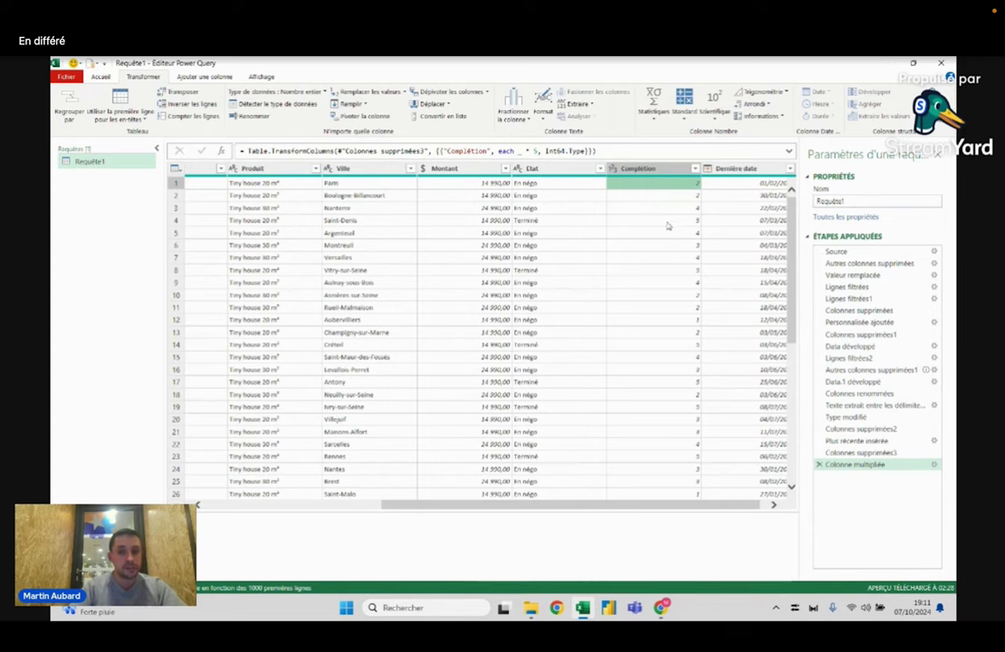
pyautogui.click(652, 220)
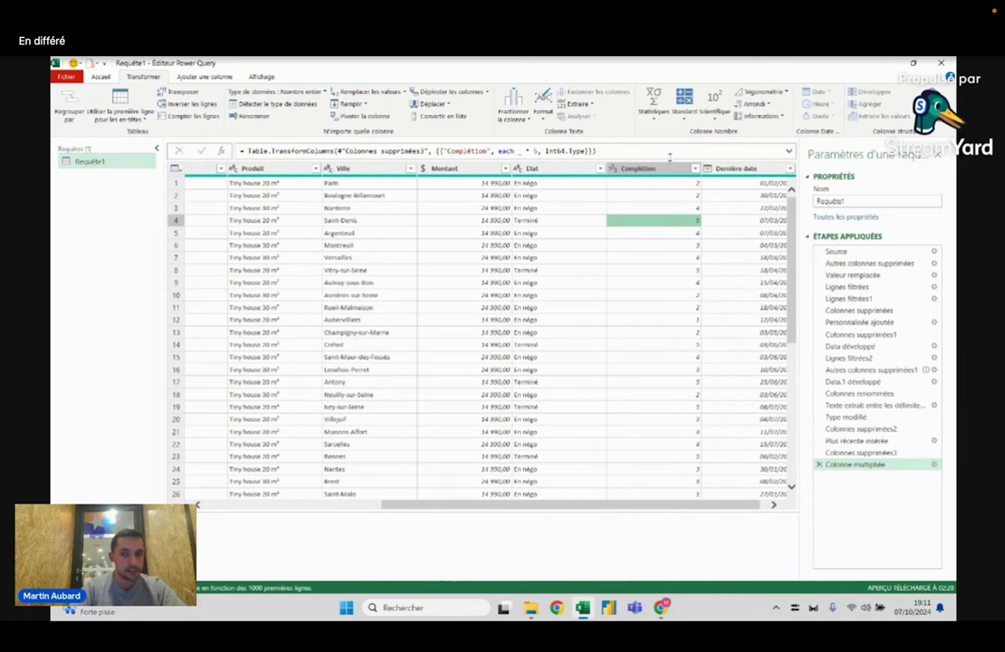
# - Prefix the Complétion values with an 'Etape #' label in the Table.TransformColumns formula
pyautogui.click(638, 168)
pyautogui.click(512, 151)
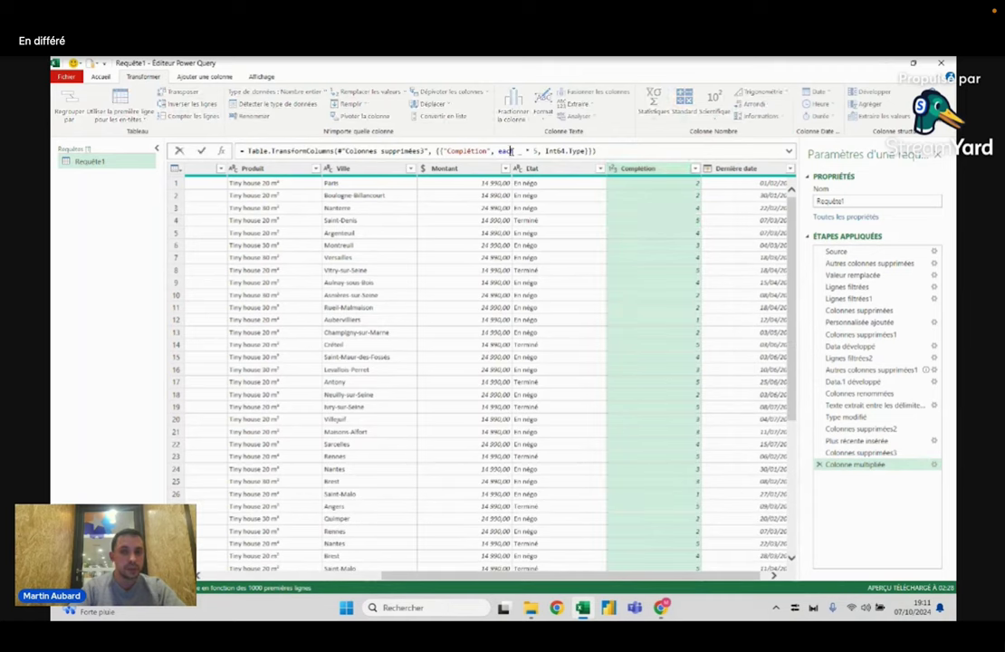
pyautogui.doubleClick(506, 151)
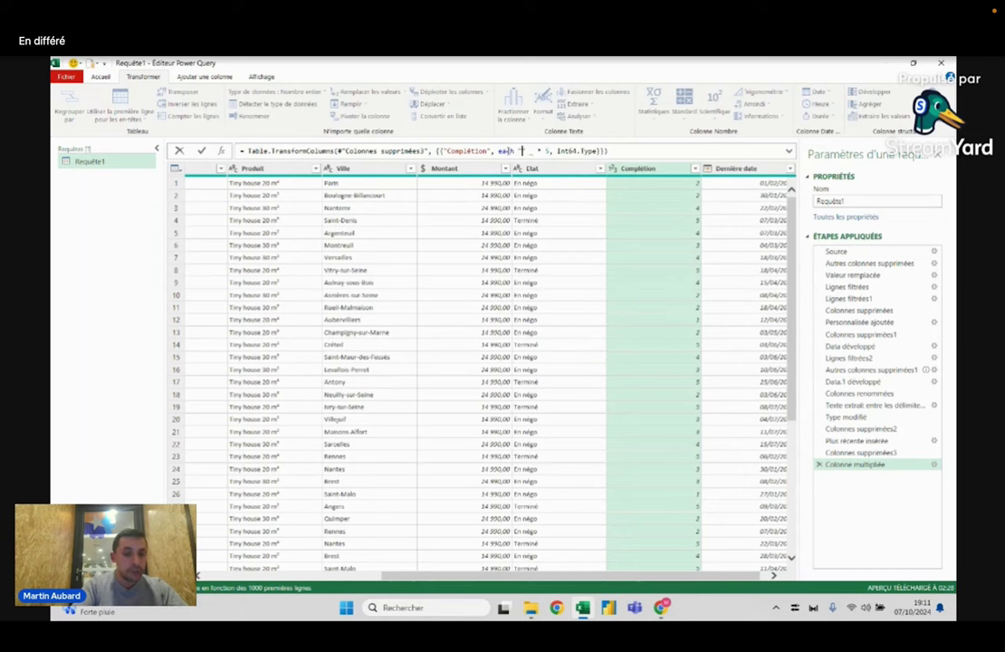
pyautogui.write('étape [')
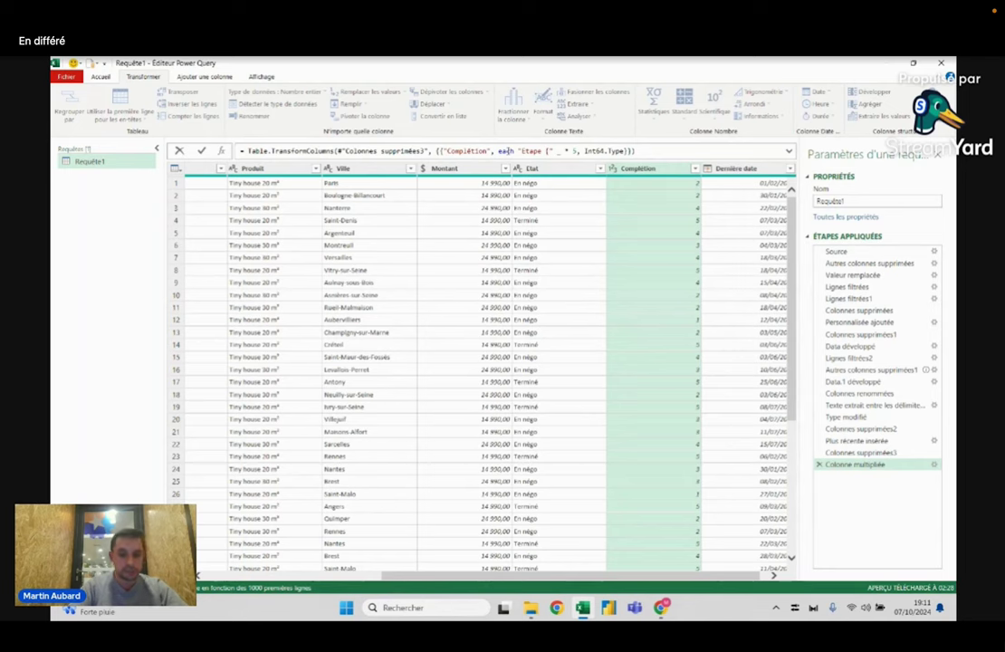
pyautogui.press('Right')
pyautogui.moveTo(518, 151); pyautogui.dragTo(534, 151)
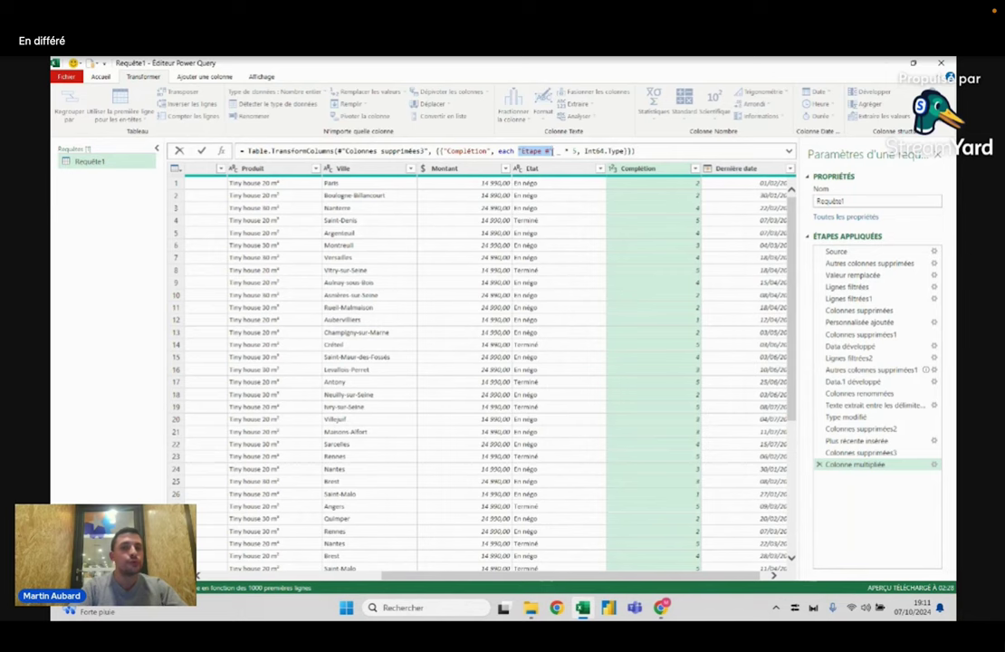
pyautogui.click(553, 151)
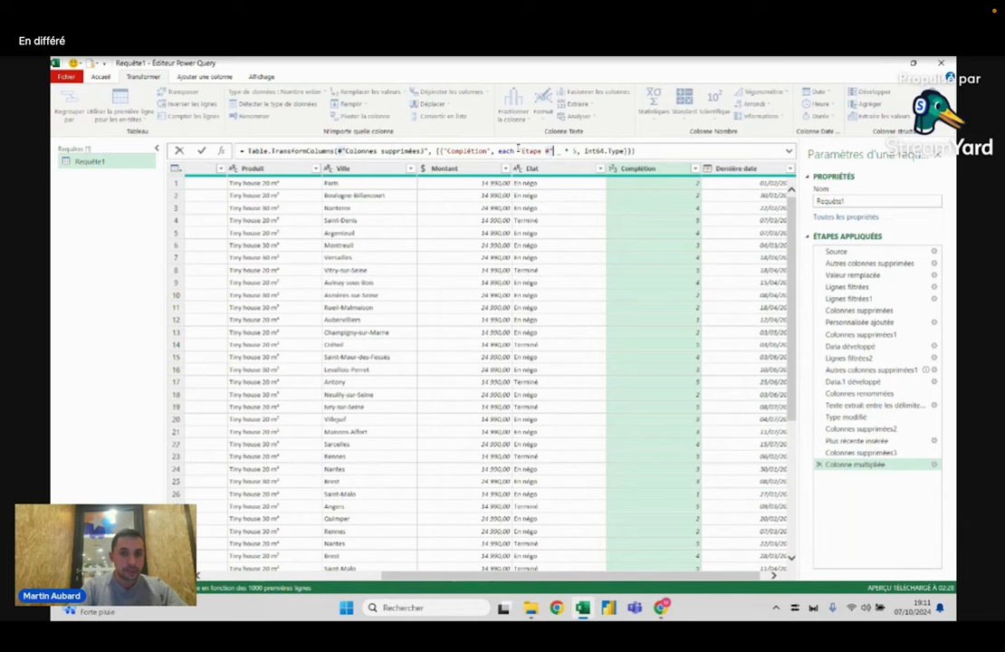
pyautogui.moveTo(519, 151); pyautogui.dragTo(549, 152)
pyautogui.write('" & ')
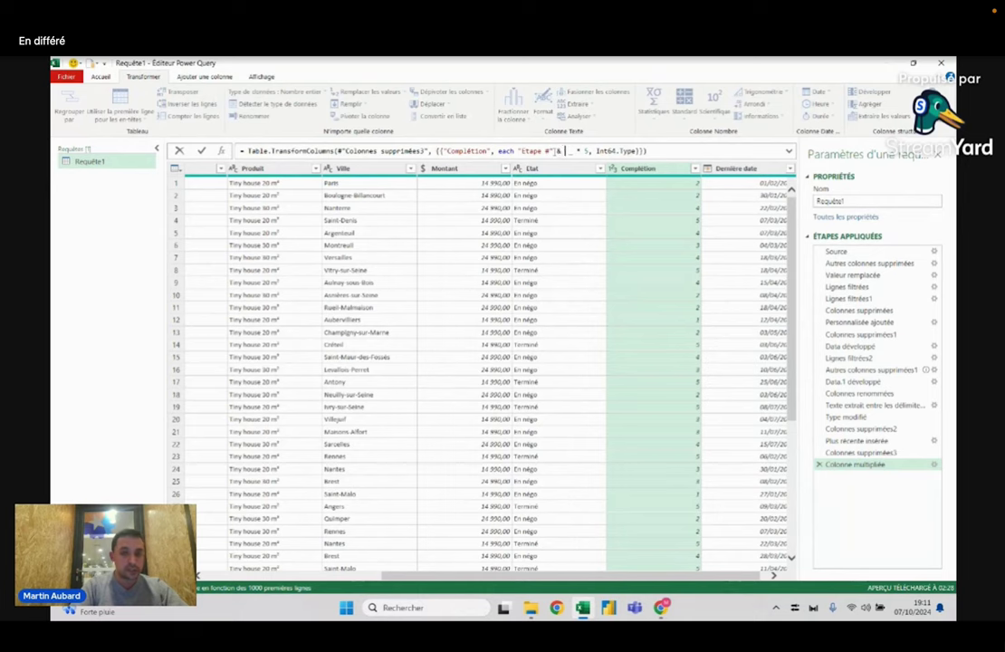
pyautogui.write('text')
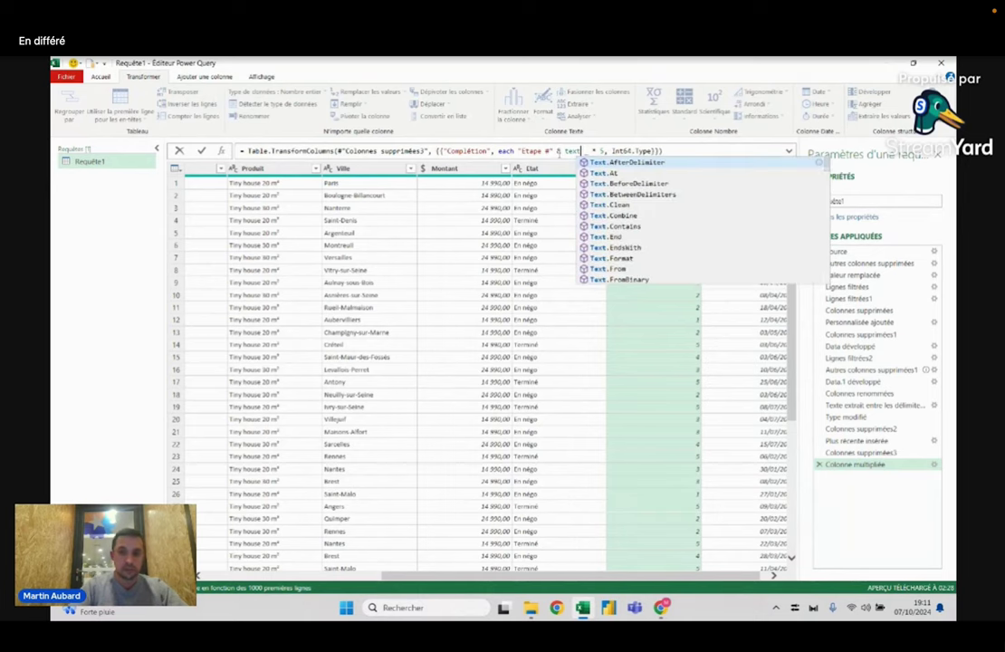
pyautogui.press('Escape')
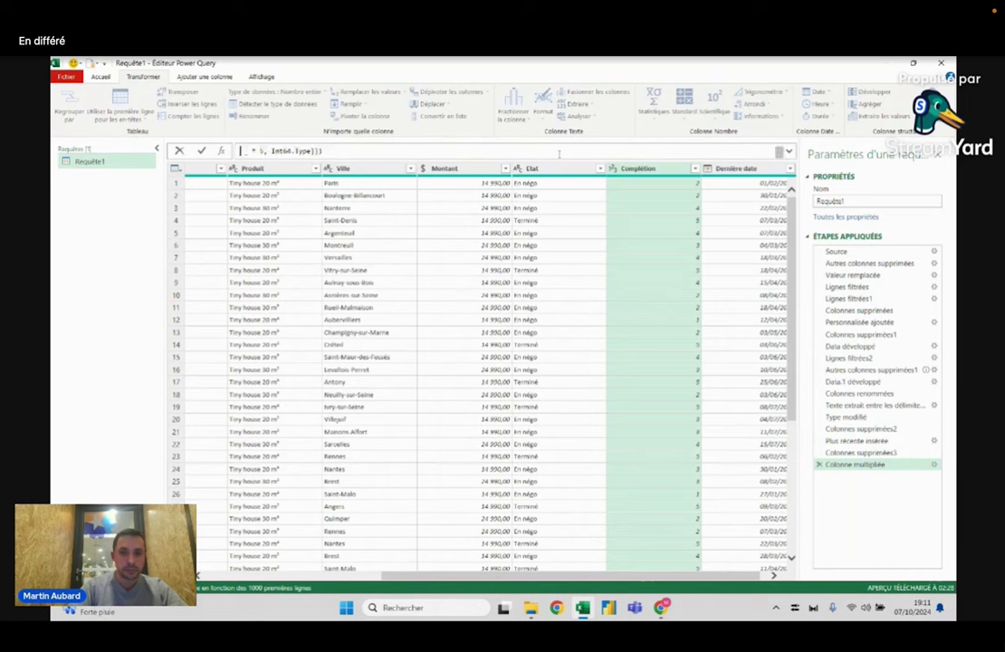
pyautogui.click(510, 152)
pyautogui.write('= Table.TransformColumns(#"Colonnes supprimées3", {{"Complétion", each "Etape #" &')
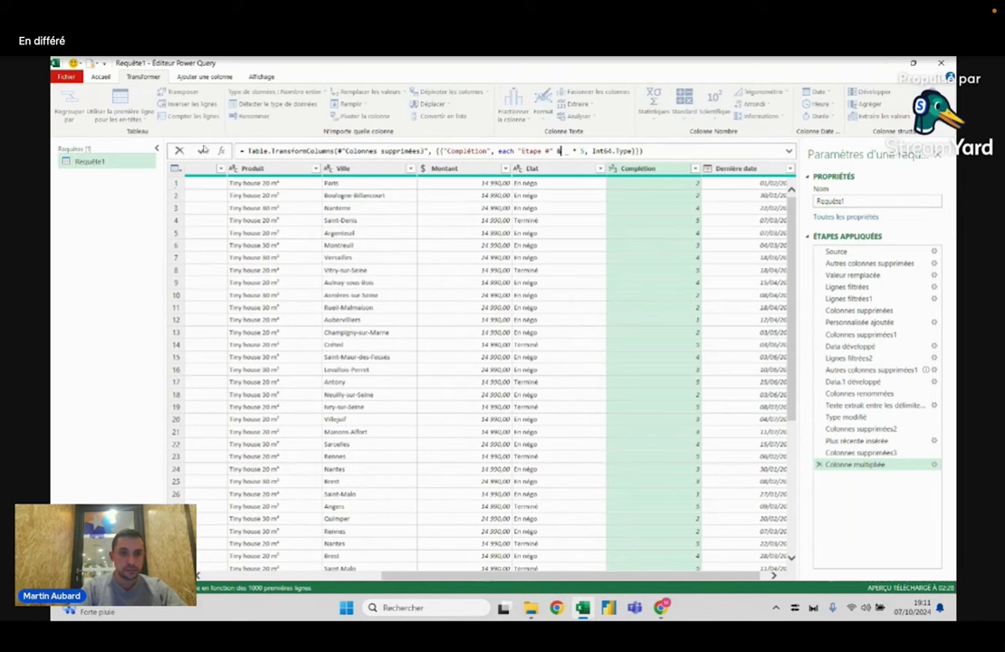
pyautogui.click(203, 150)
# - Wrap the multiplication in Text.From and change Int64.Type to type text
pyautogui.click(654, 185)
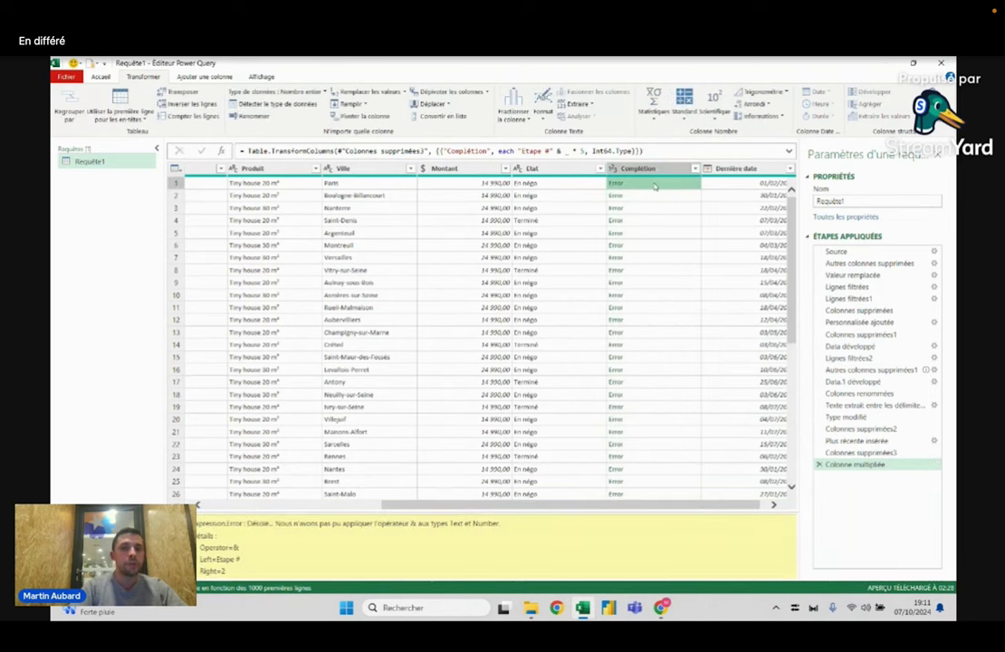
pyautogui.click(565, 151)
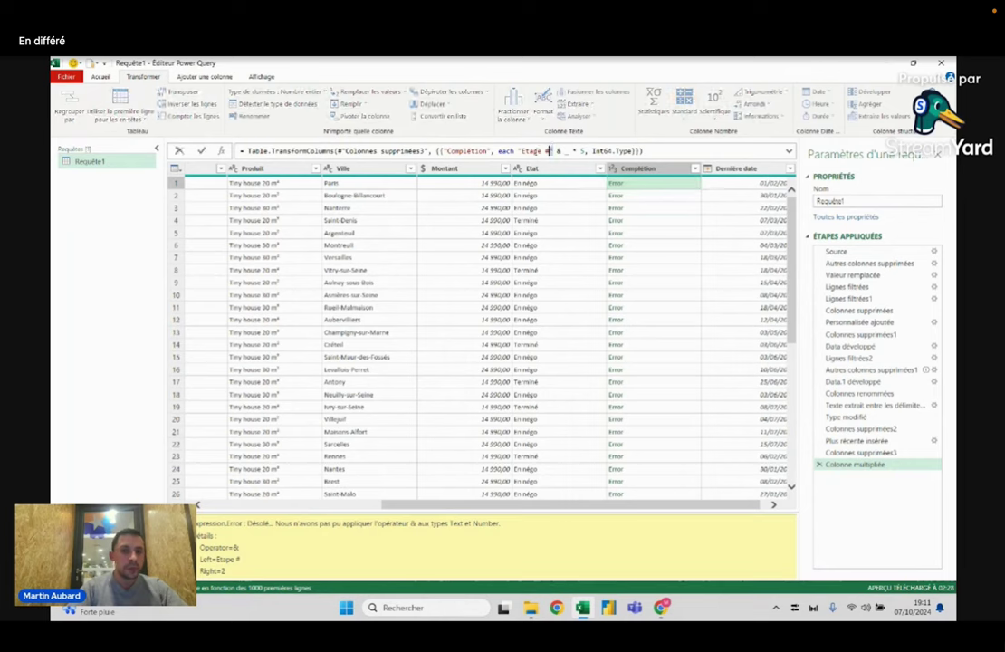
pyautogui.moveTo(565, 151); pyautogui.dragTo(585, 151)
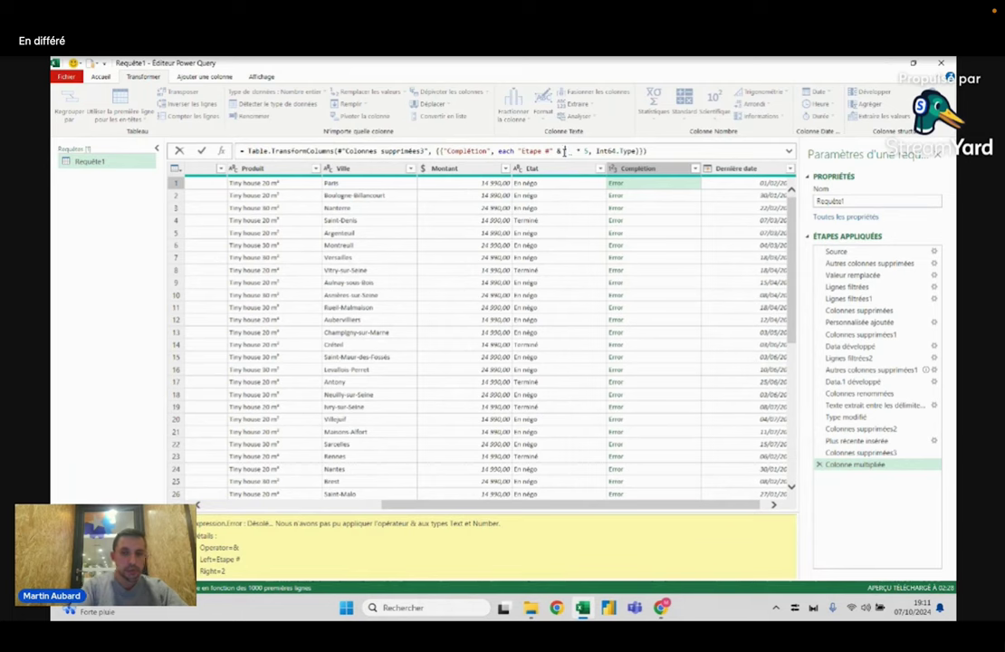
pyautogui.write('text.fr')
pyautogui.press('Tab')
pyautogui.write('(')
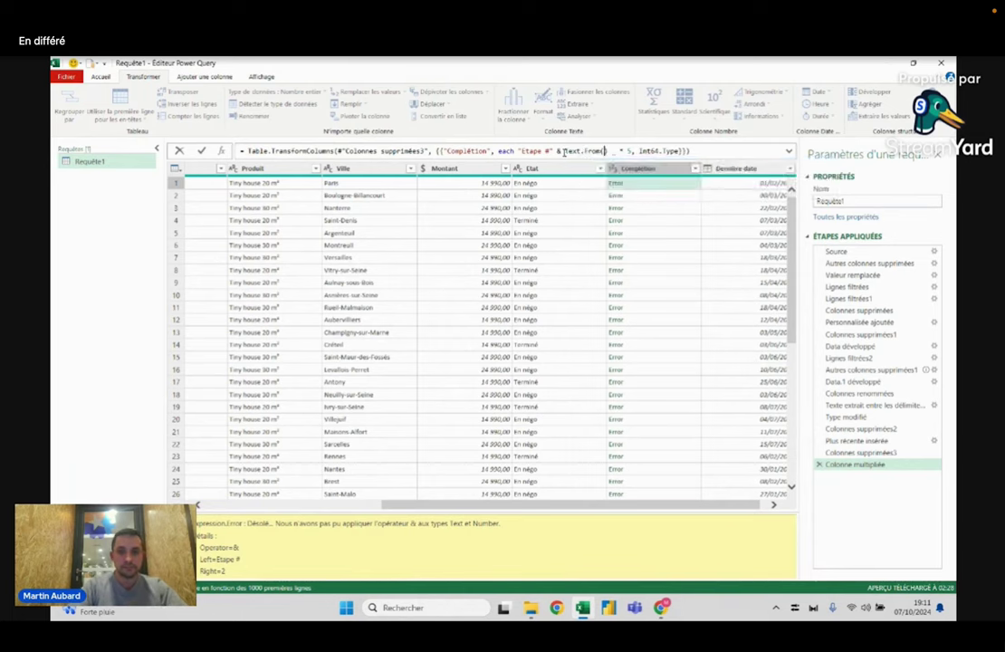
pyautogui.press('Delete')
pyautogui.write(')')
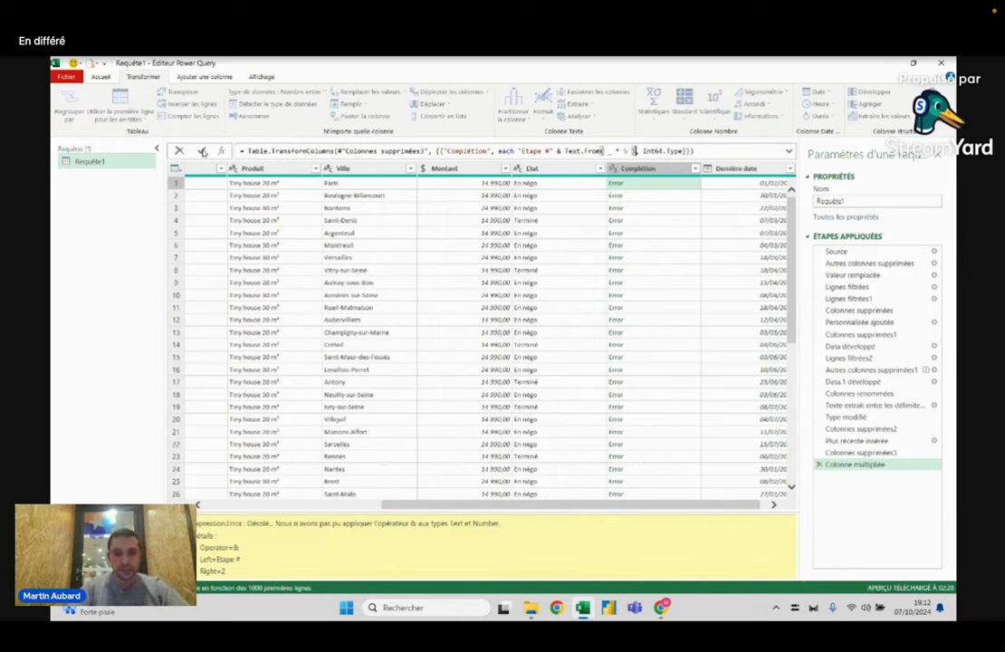
pyautogui.click(203, 152)
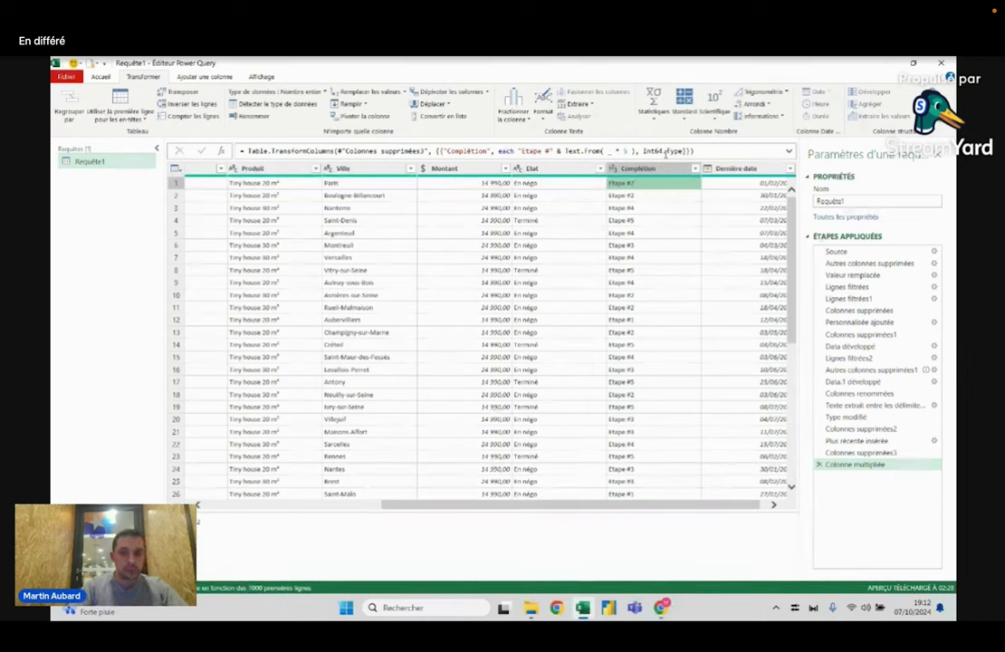
pyautogui.moveTo(685, 150); pyautogui.dragTo(645, 150)
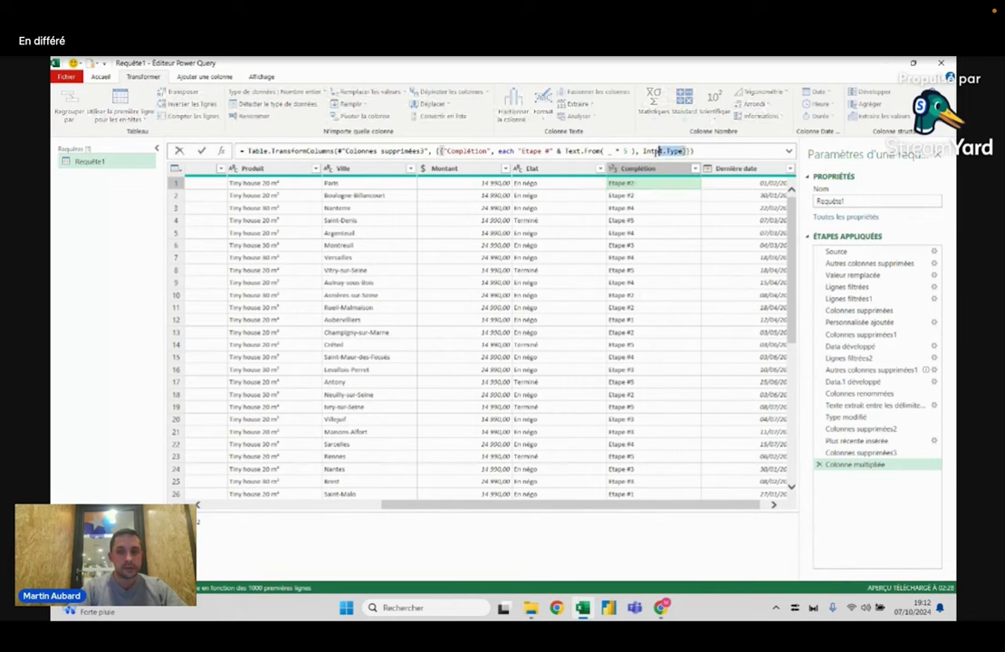
pyautogui.write('type text')
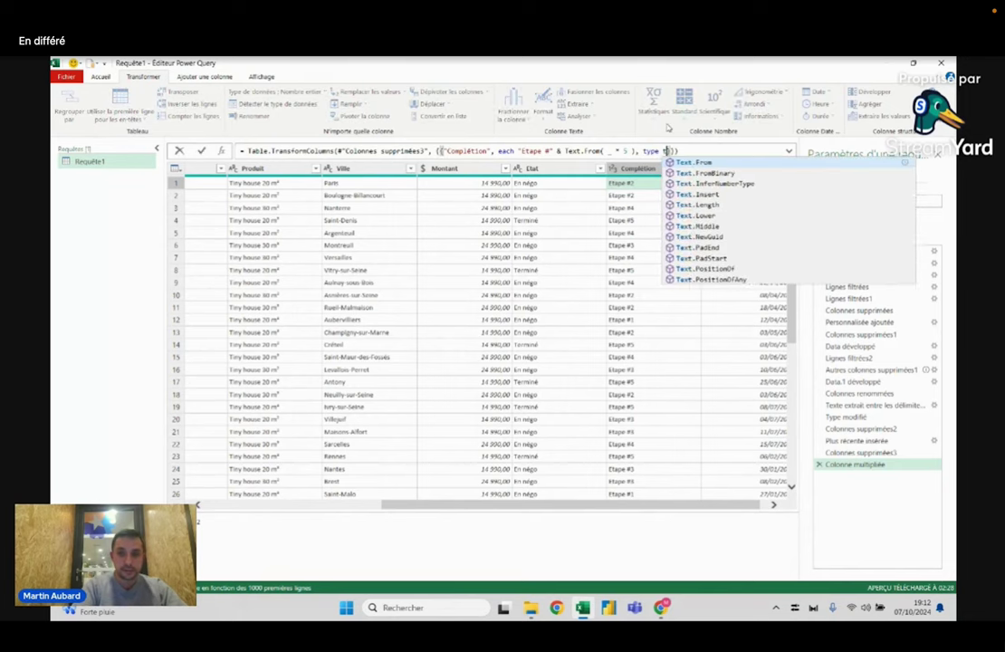
pyautogui.press('Return')
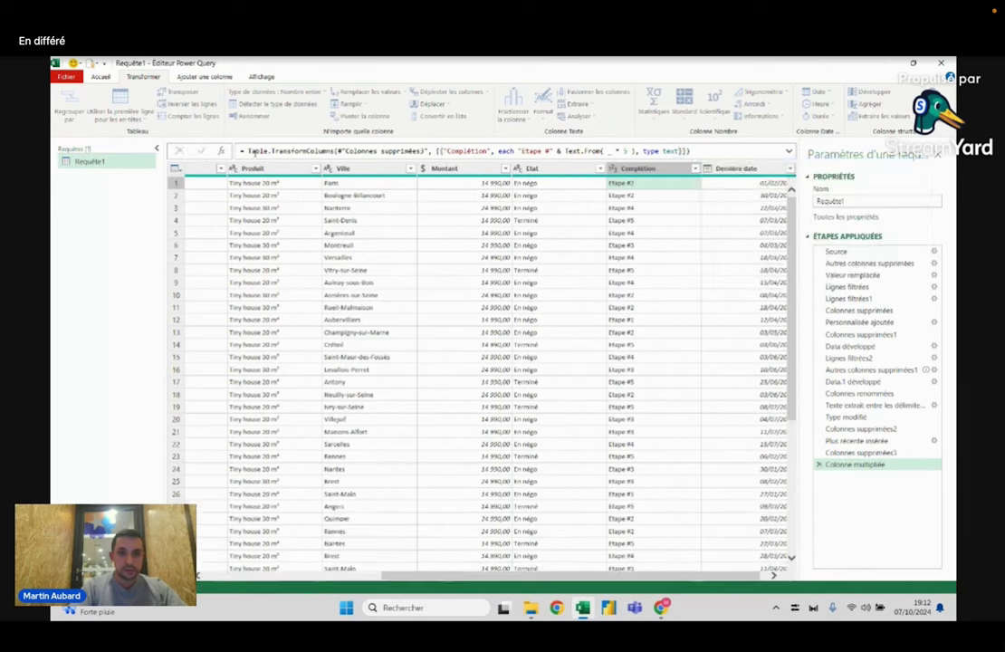
# - Rename the Complétion column header to Etape
pyautogui.doubleClick(638, 168)
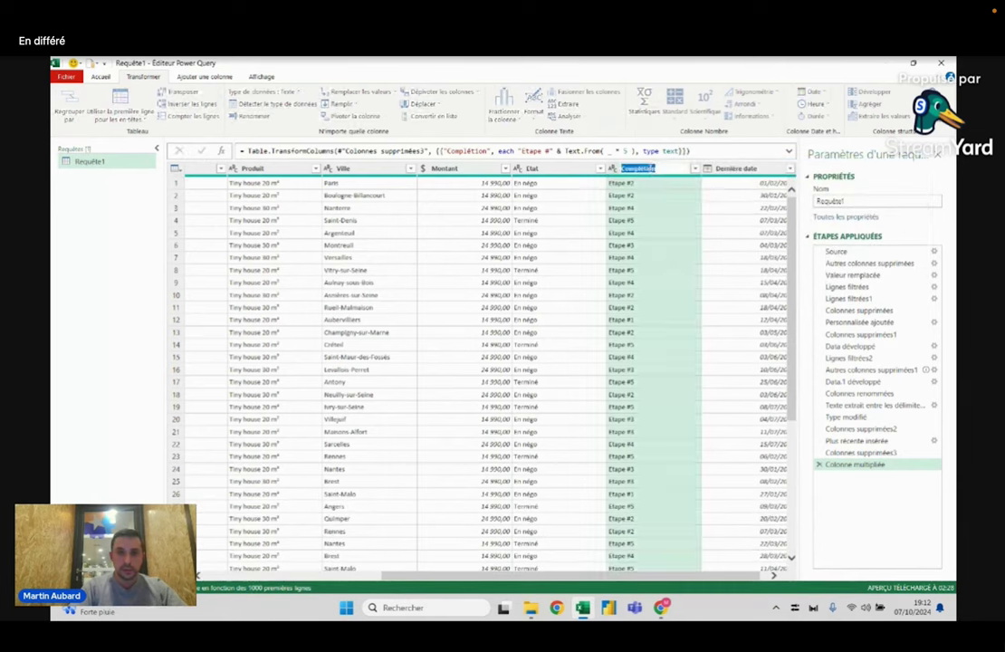
pyautogui.write('Etape')
pyautogui.press('Return')
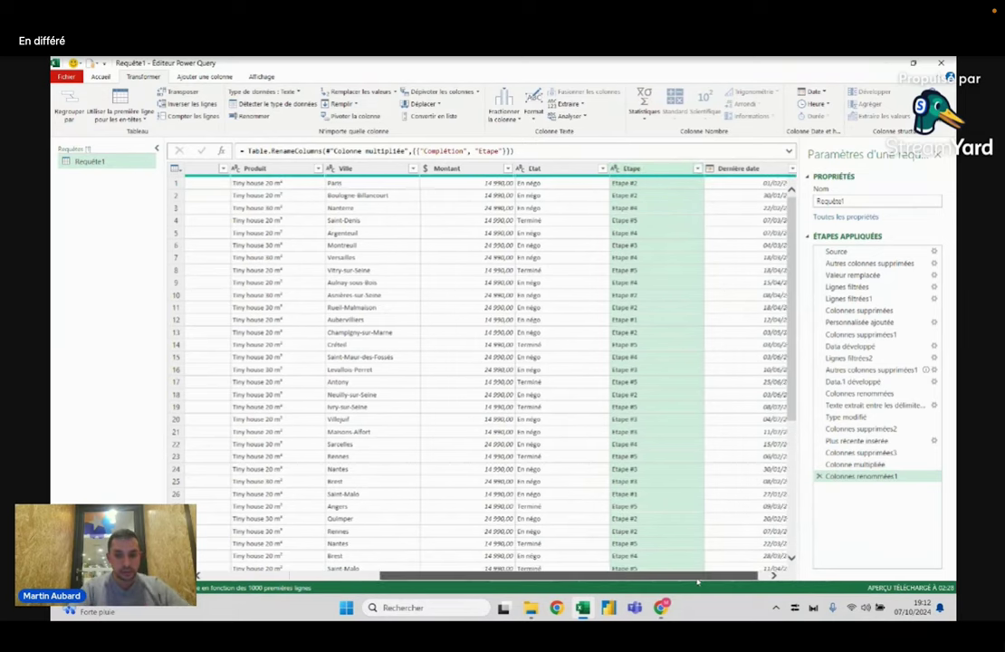
# - Select the Dernière date column and bring up the Fermer et charger options on Accueil
pyautogui.hscroll(2, 713, 567)
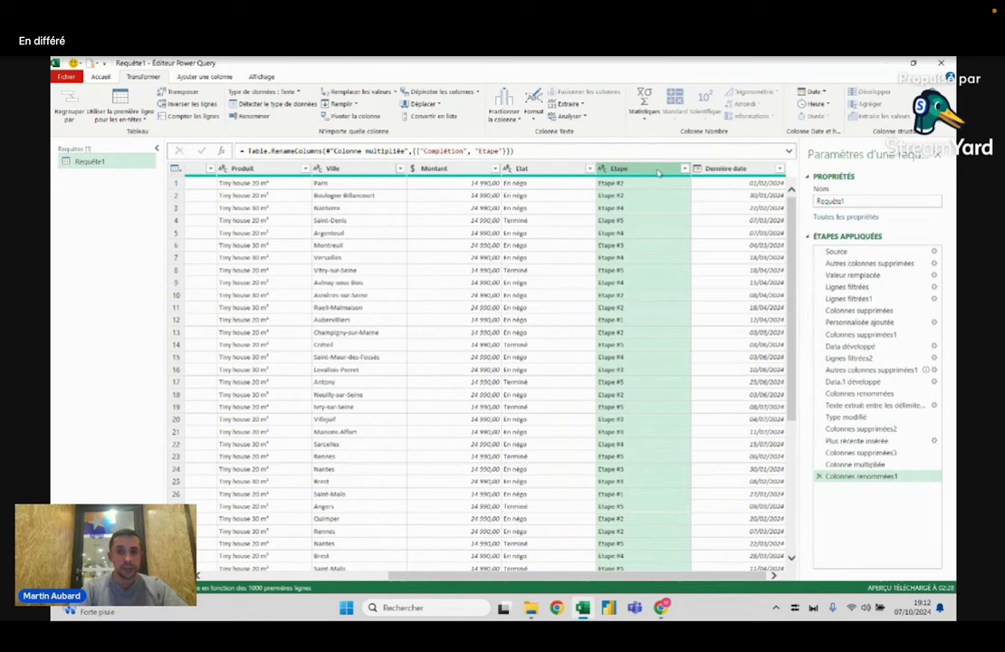
pyautogui.click(726, 169)
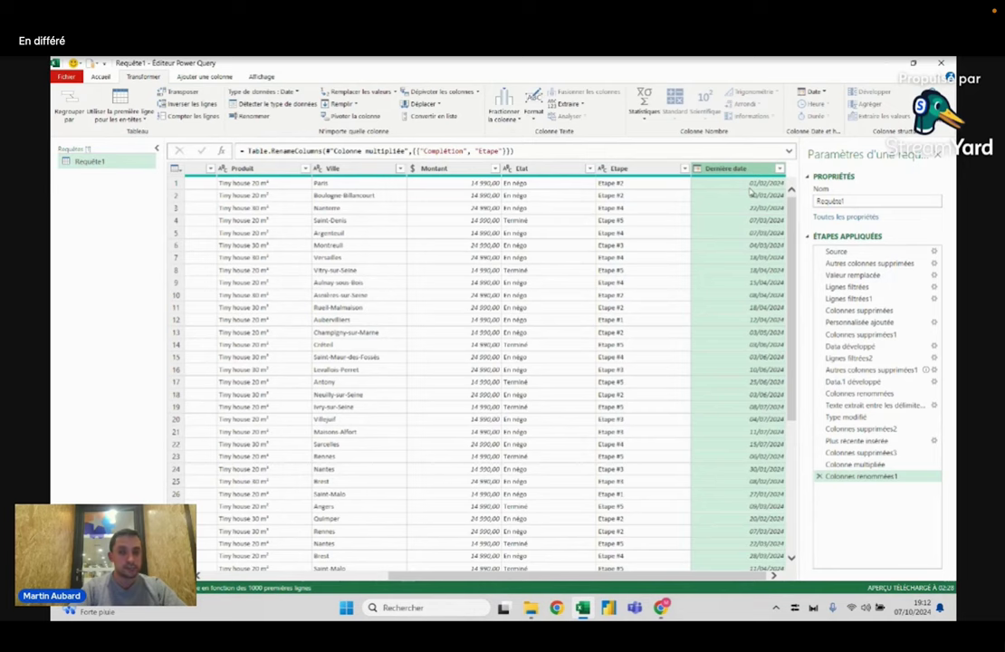
pyautogui.click(112, 80)
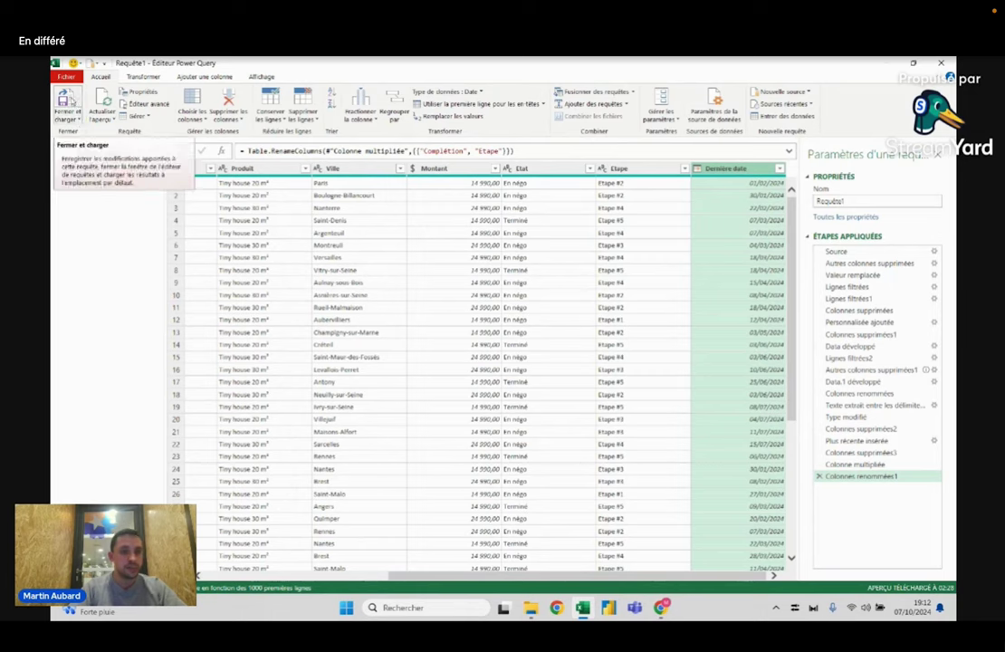
pyautogui.click(68, 119)
# - Load the query, then insert a data-model pivot table from Requête1 at CALCULS!$B$4
pyautogui.click(95, 131)
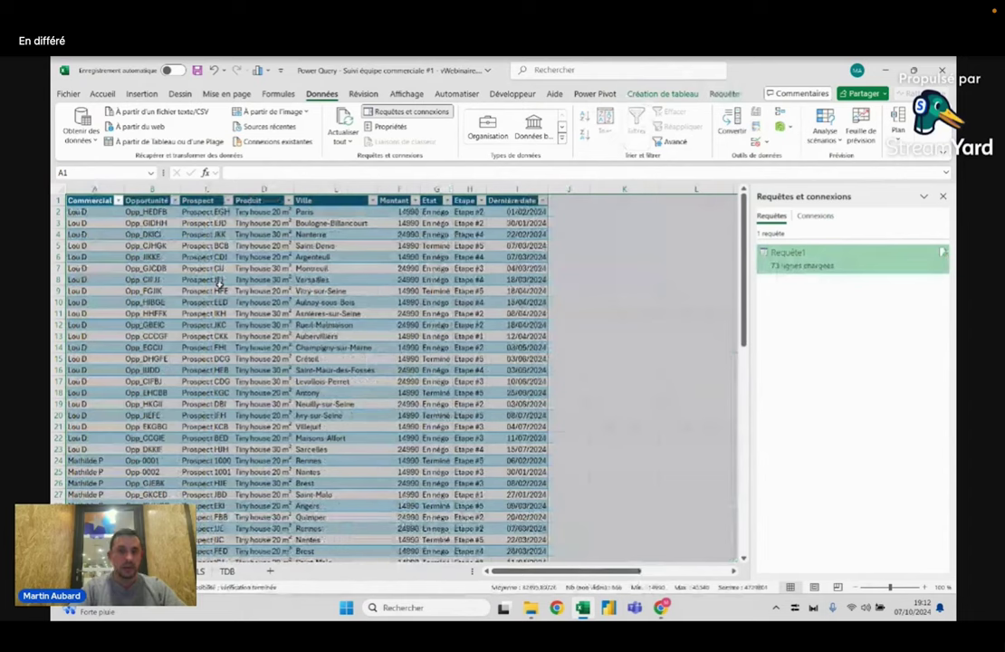
pyautogui.click(272, 279)
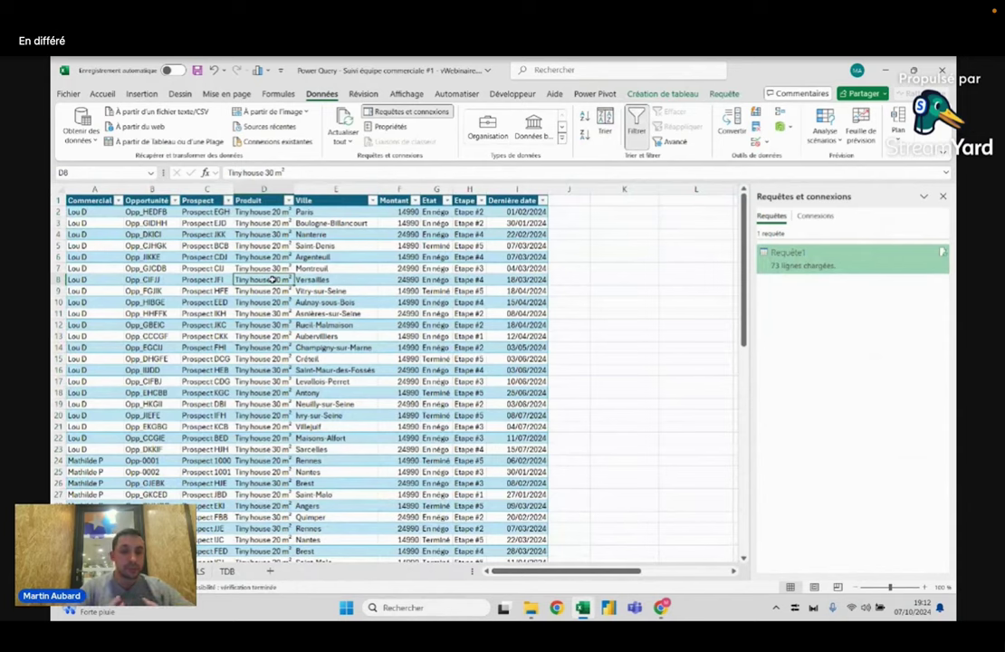
pyautogui.click(143, 94)
pyautogui.click(83, 117)
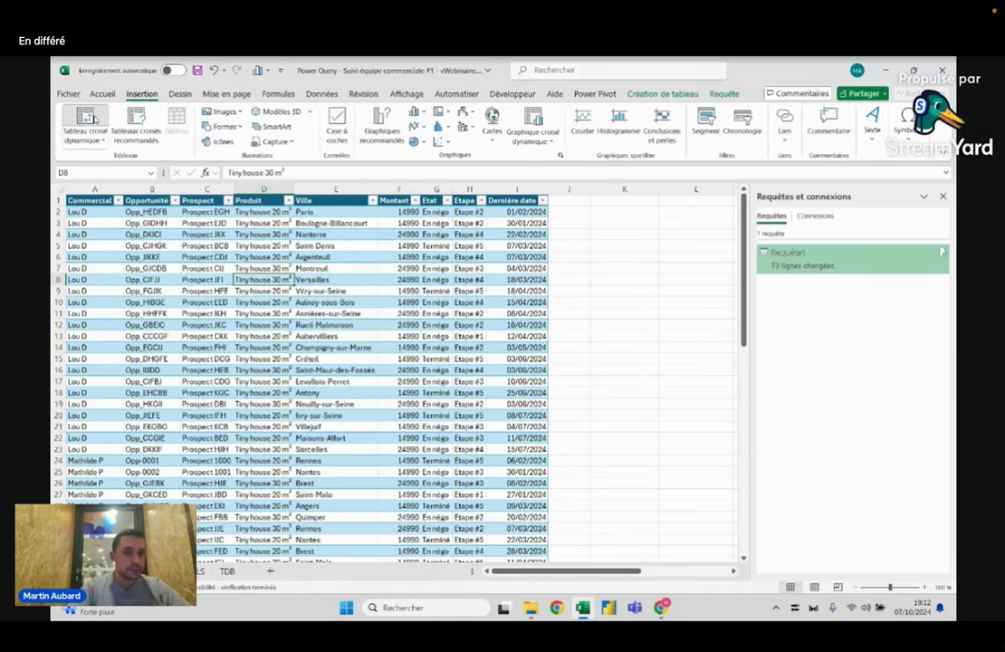
pyautogui.click(414, 325)
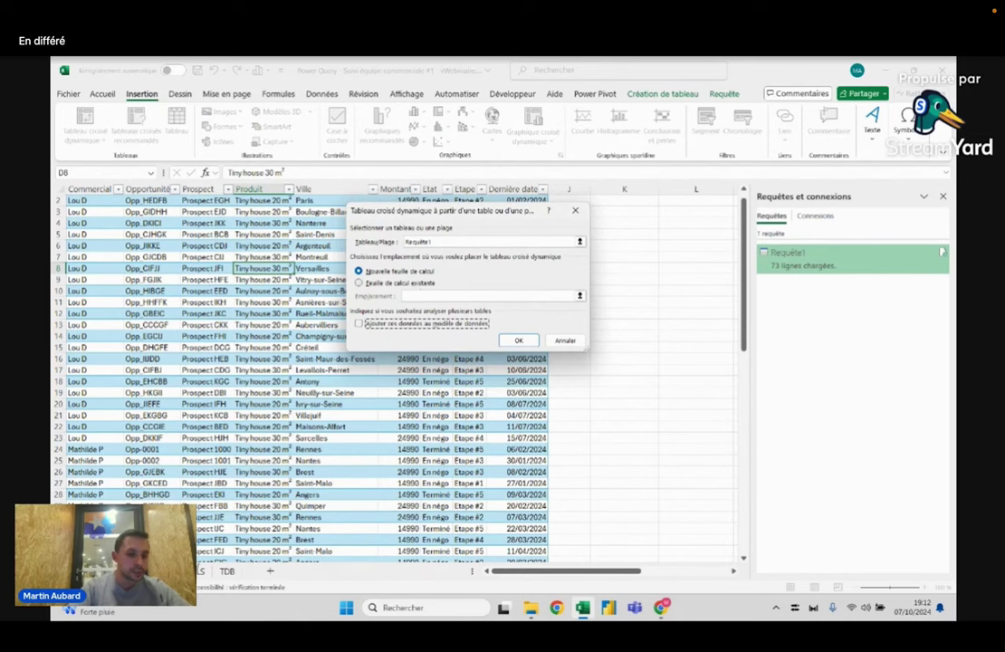
pyautogui.click(358, 282)
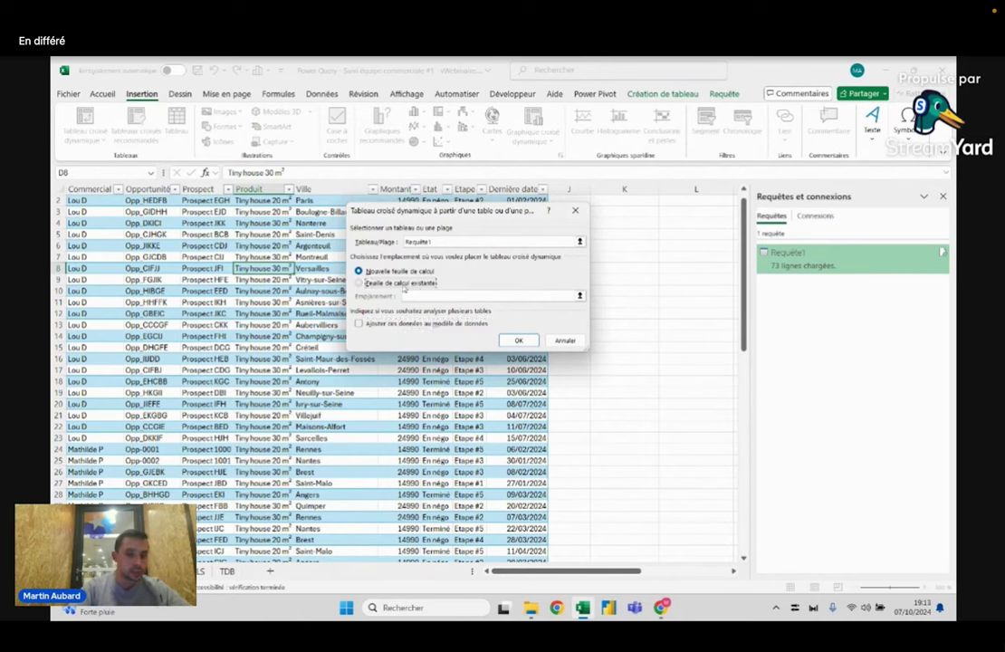
pyautogui.hotkey('ctrl', 'pagedown')
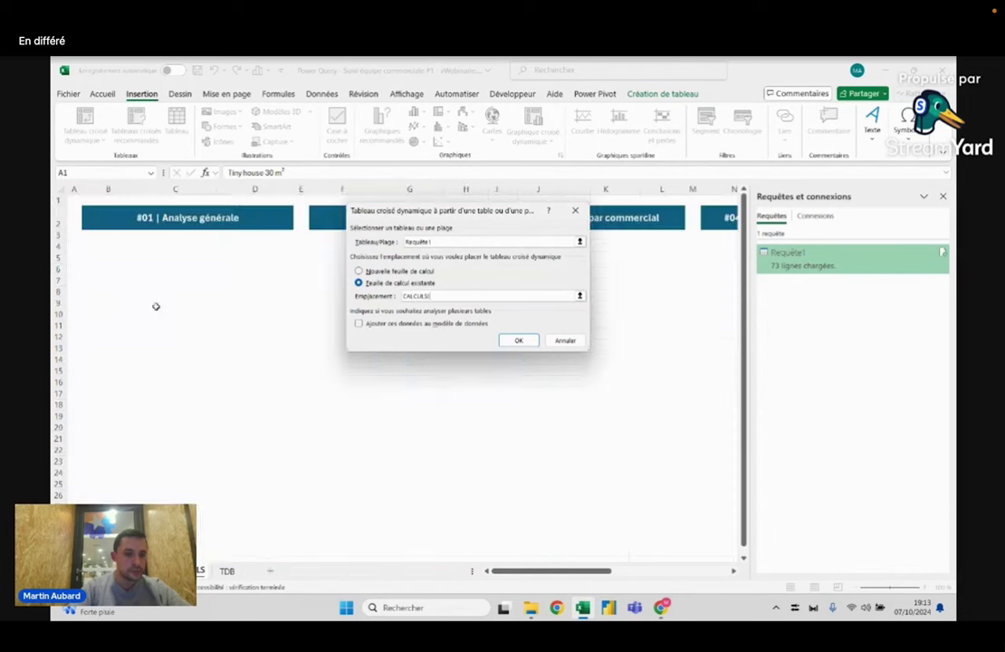
pyautogui.click(106, 245)
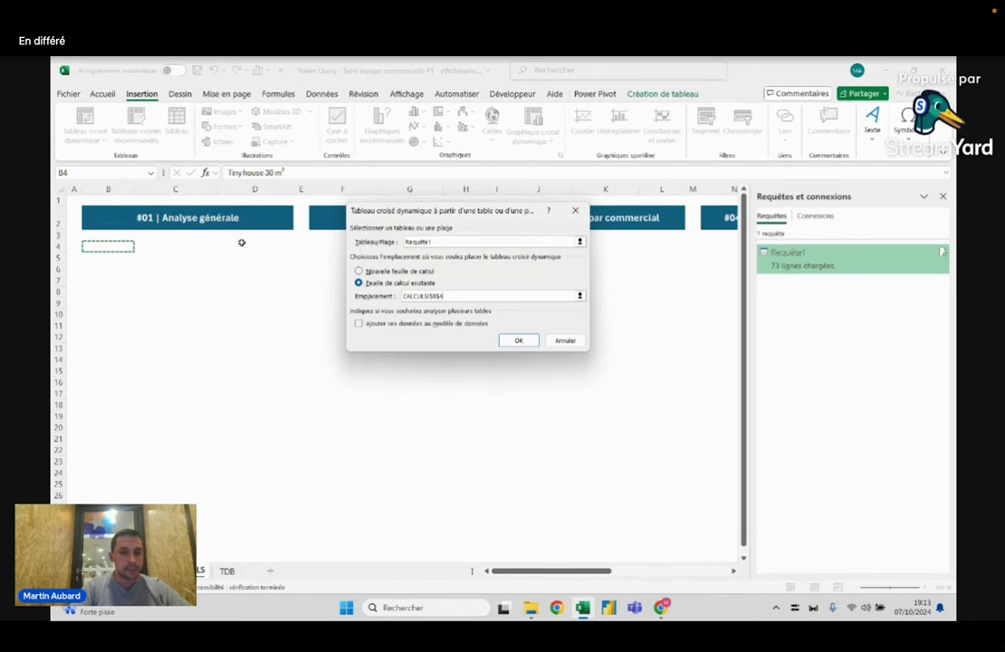
pyautogui.click(368, 326)
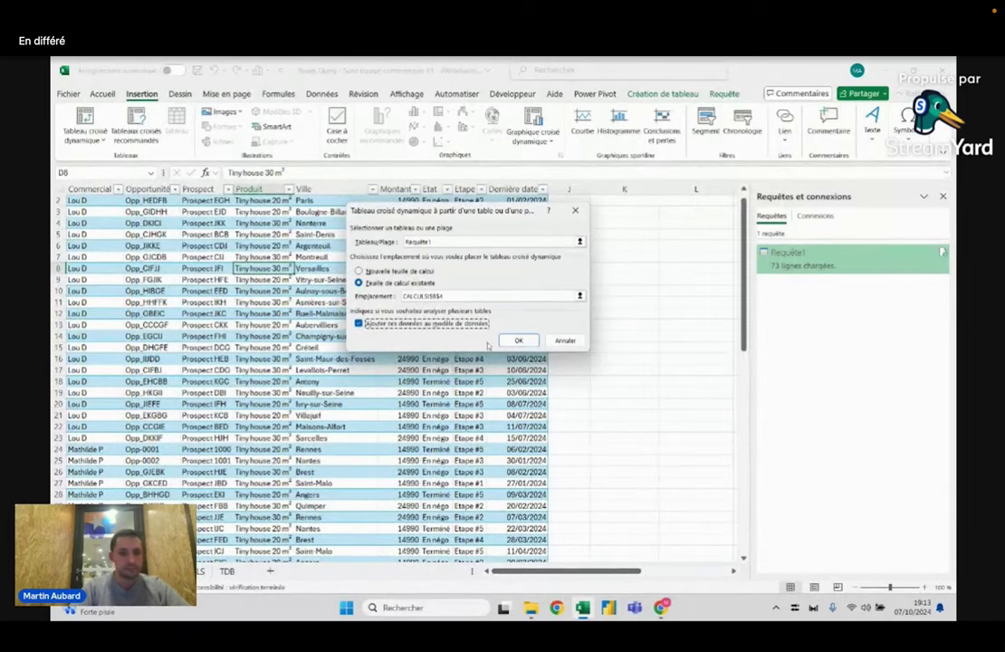
pyautogui.click(521, 339)
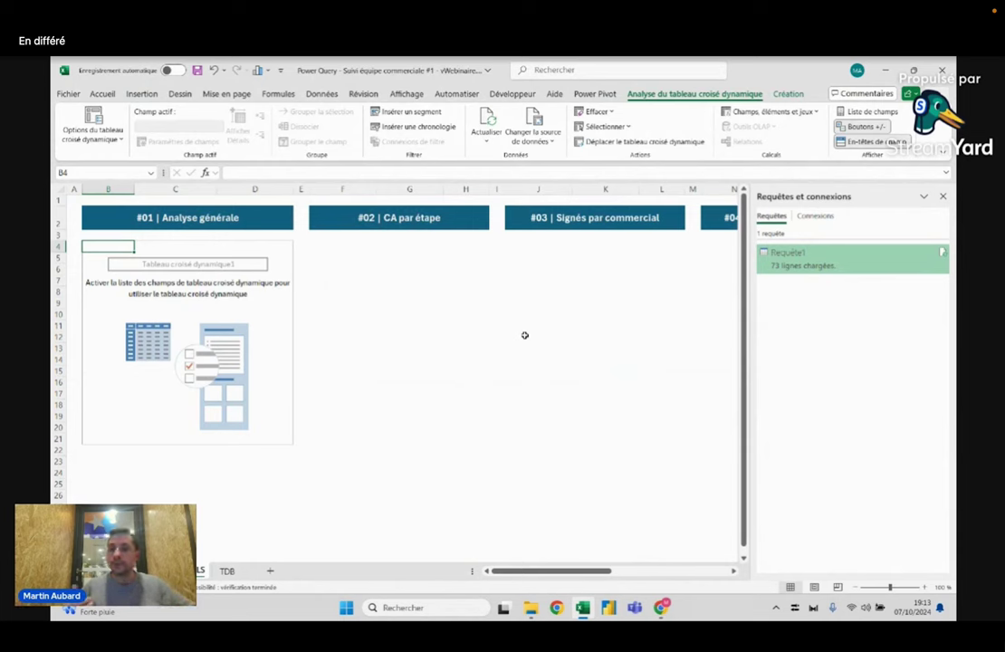
pyautogui.moveTo(787, 253)
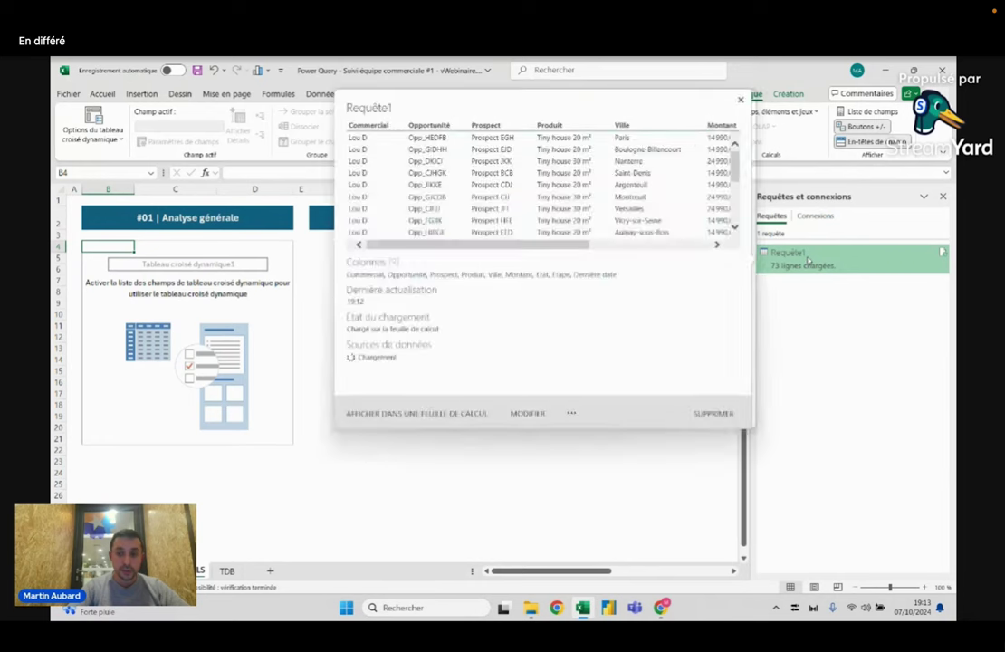
# - Close the query panes and put Opportunité in the pivot's Valeurs, counting 73
pyautogui.click(134, 257)
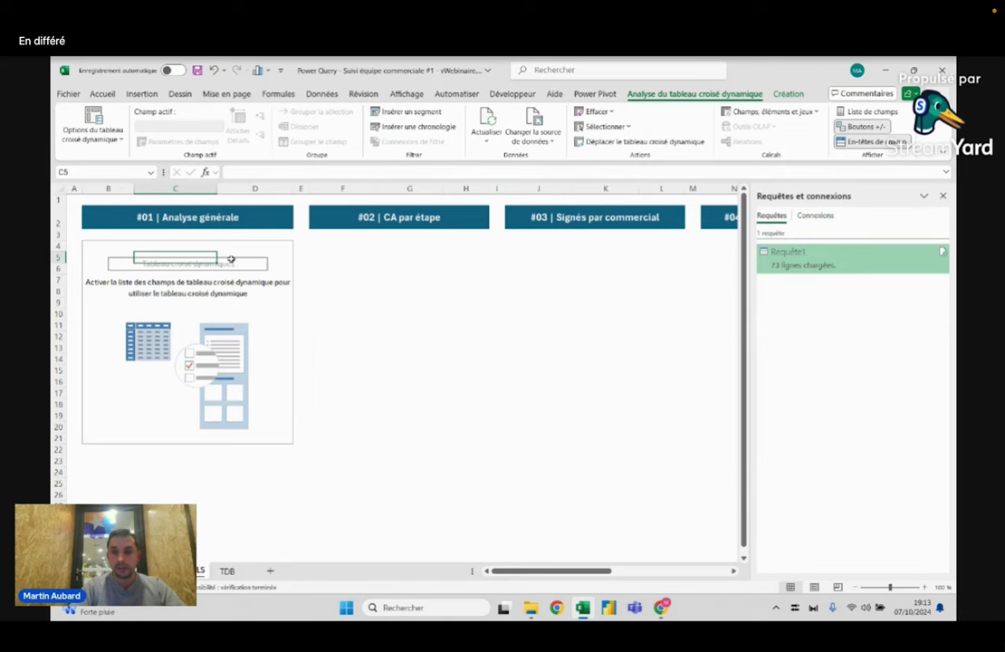
pyautogui.click(942, 196)
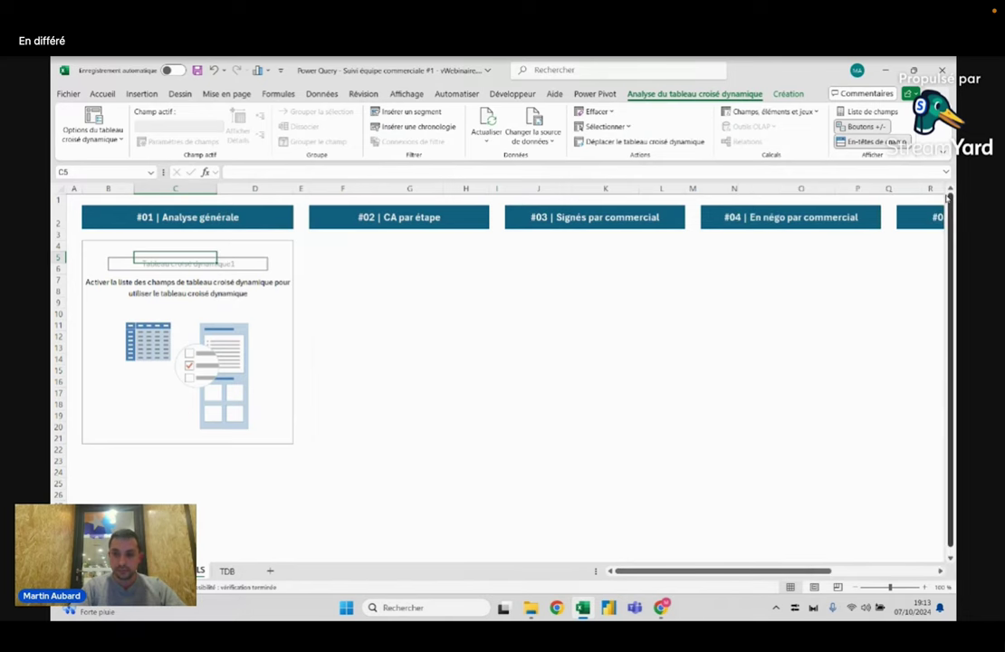
pyautogui.rightClick(224, 261)
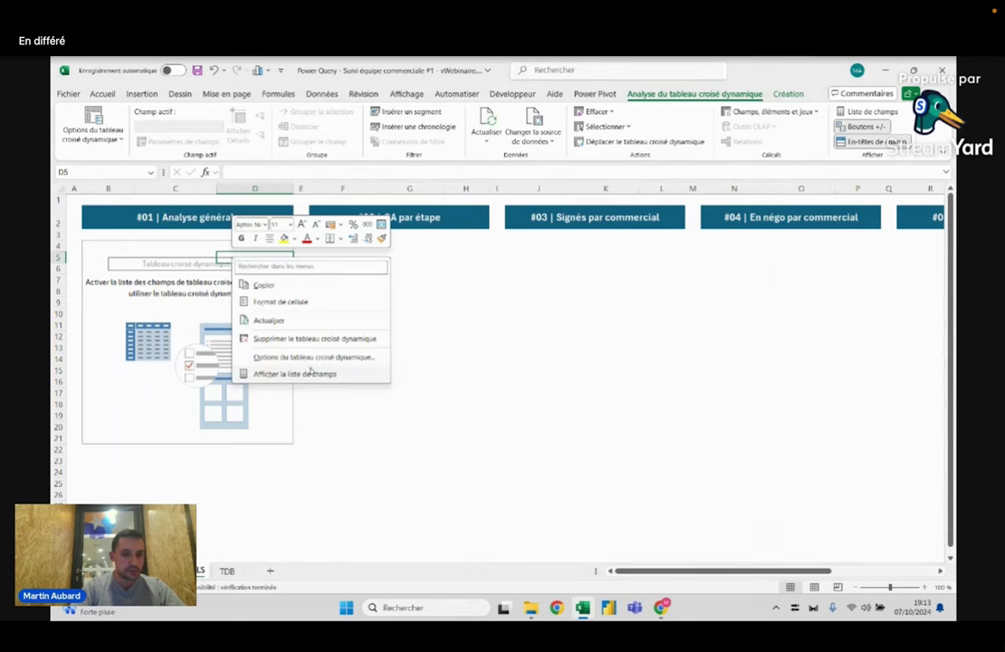
pyautogui.click(271, 372)
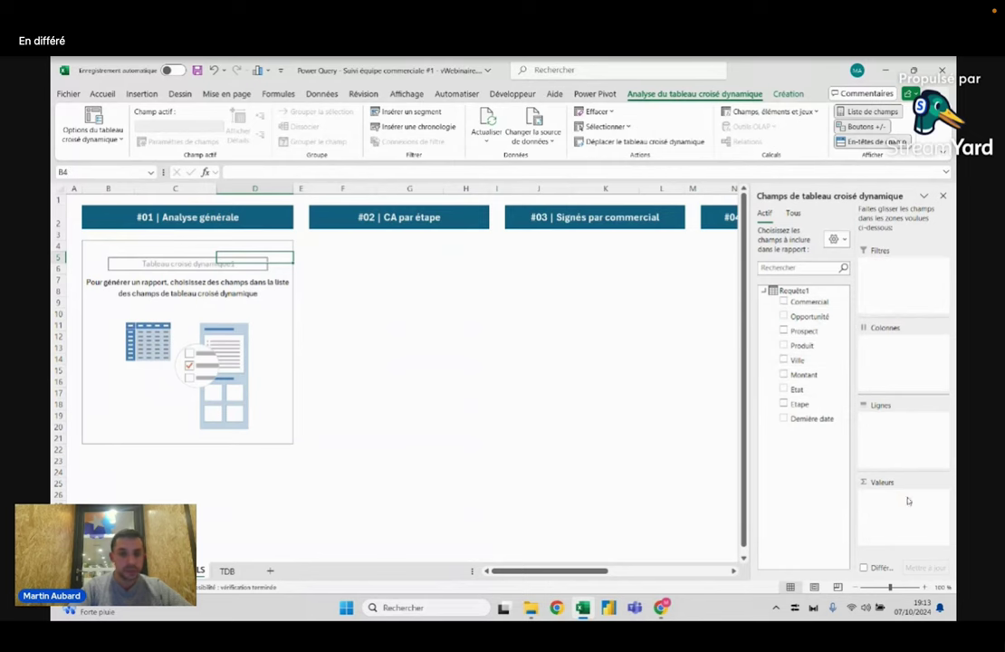
pyautogui.moveTo(820, 317); pyautogui.dragTo(908, 497)
pyautogui.click(158, 257)
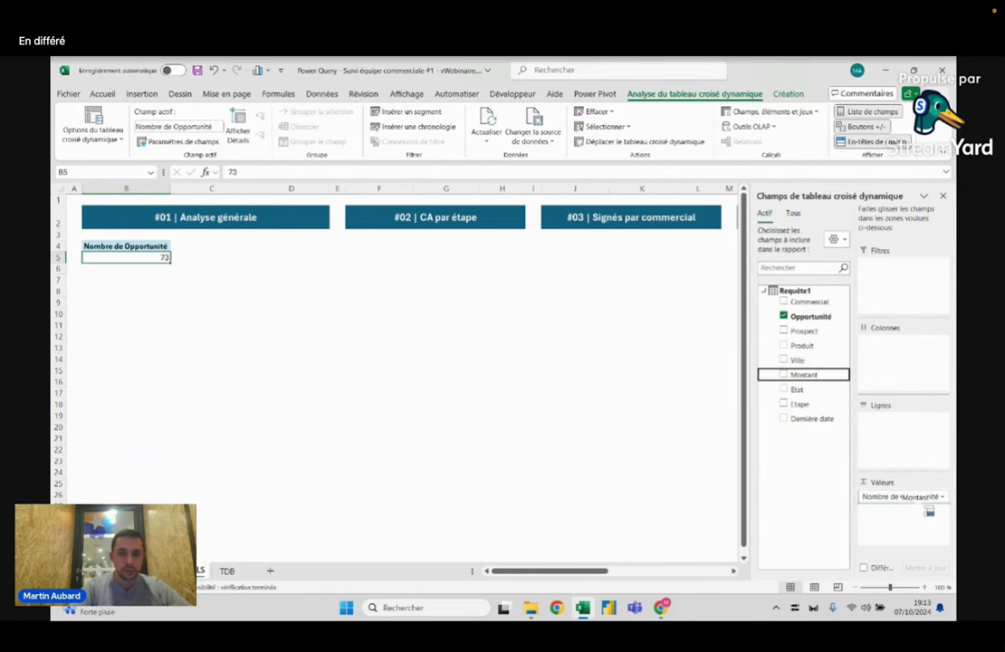
# - Add Somme de Montant to the pivot in Monétaire format with 0 decimals (1 414 270 €)
pyautogui.click(804, 373)
pyautogui.click(235, 257)
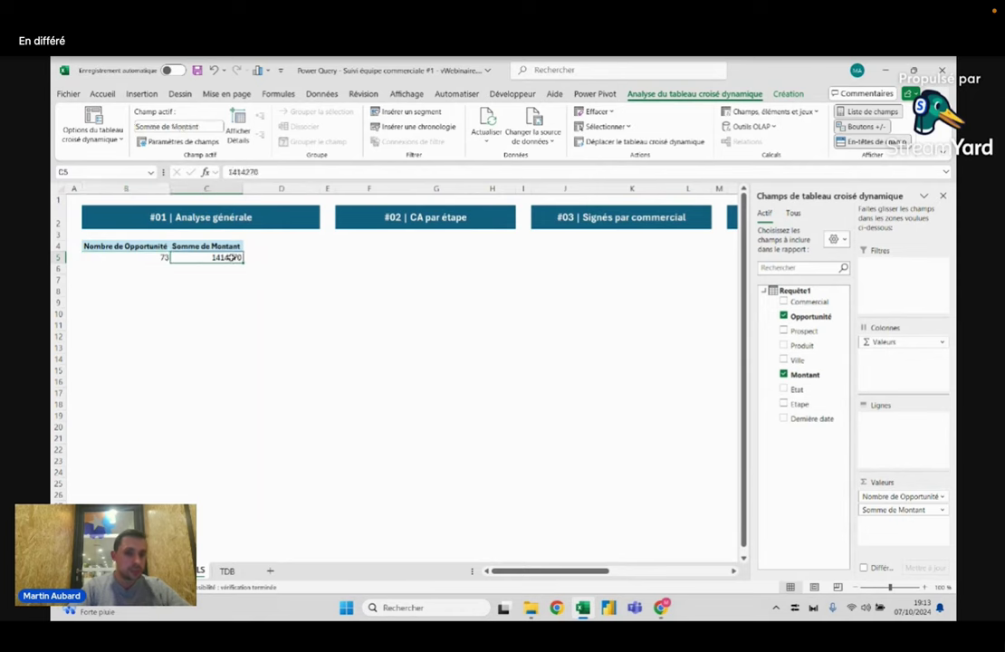
pyautogui.rightClick(236, 257)
pyautogui.click(290, 319)
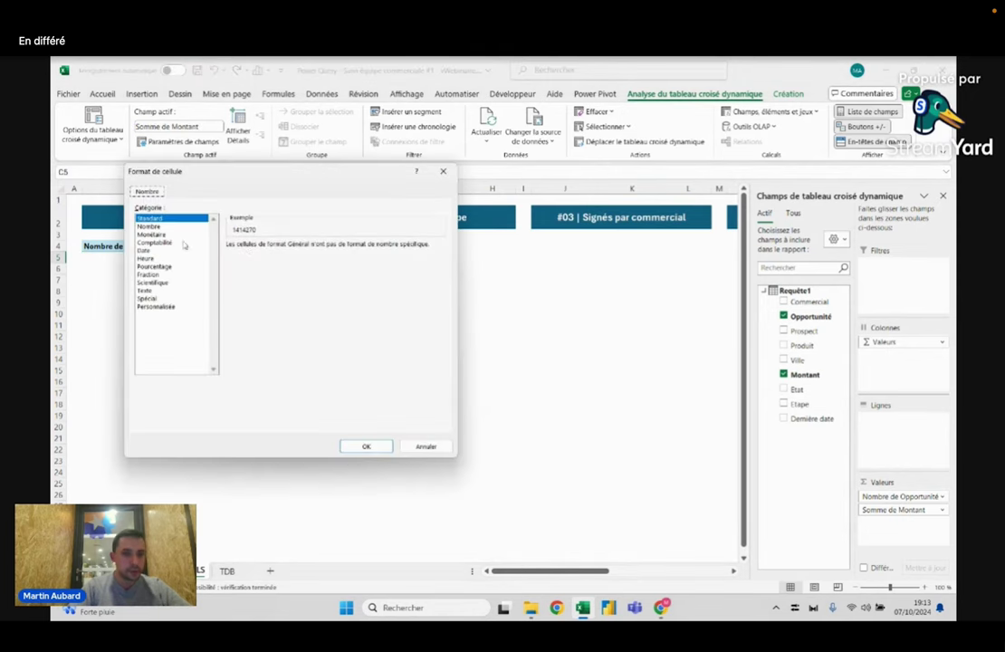
pyautogui.click(159, 235)
pyautogui.click(331, 250)
pyautogui.click(331, 250)
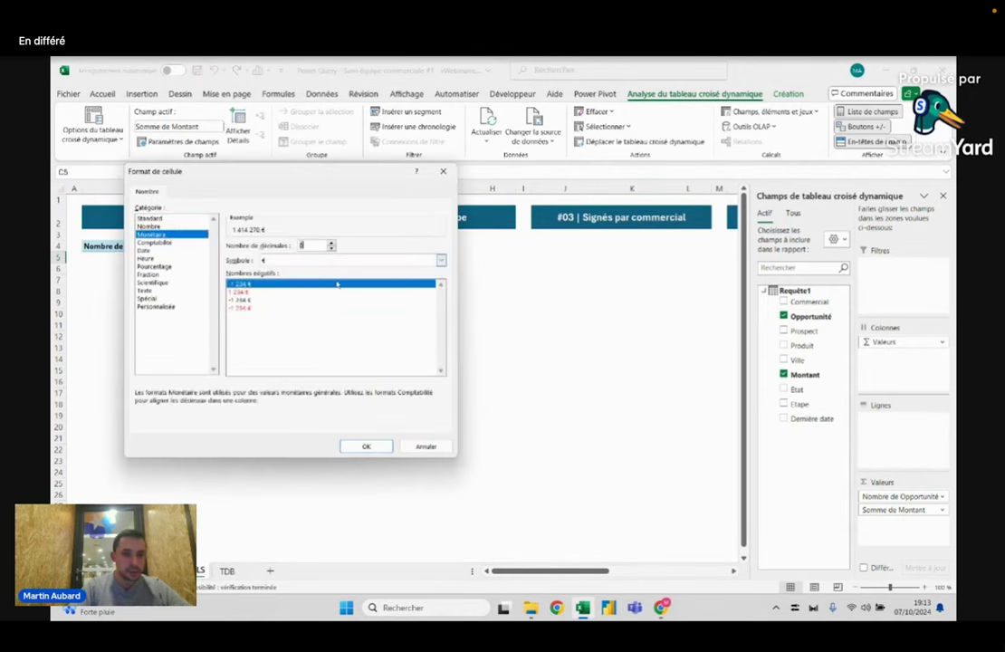
pyautogui.click(366, 446)
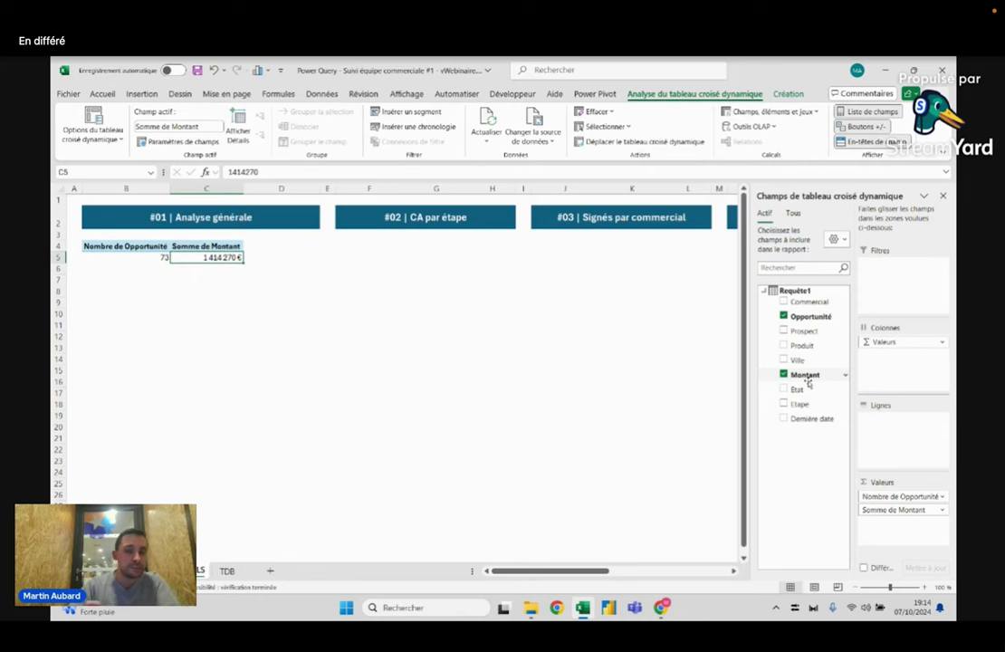
# - Add Etat to the pivot rows, giving En négo (49, 974 510 €) and Terminé (24, 439 760 €)
pyautogui.moveTo(810, 391)
pyautogui.mouseDown()
pyautogui.moveTo(901, 435)
pyautogui.moveTo(889, 424)
pyautogui.mouseUp()
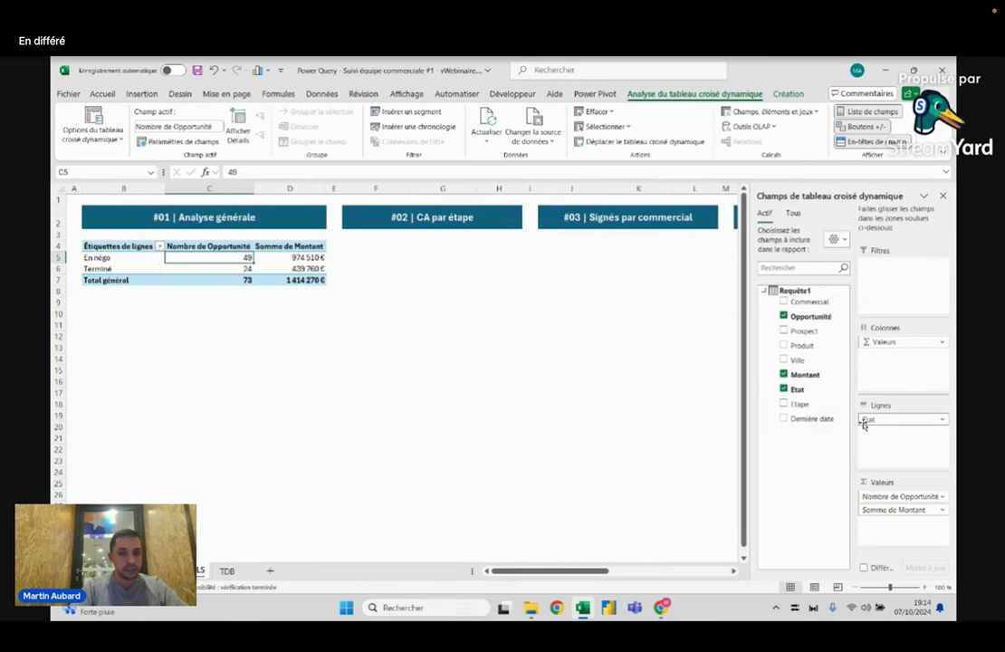
pyautogui.click(135, 256)
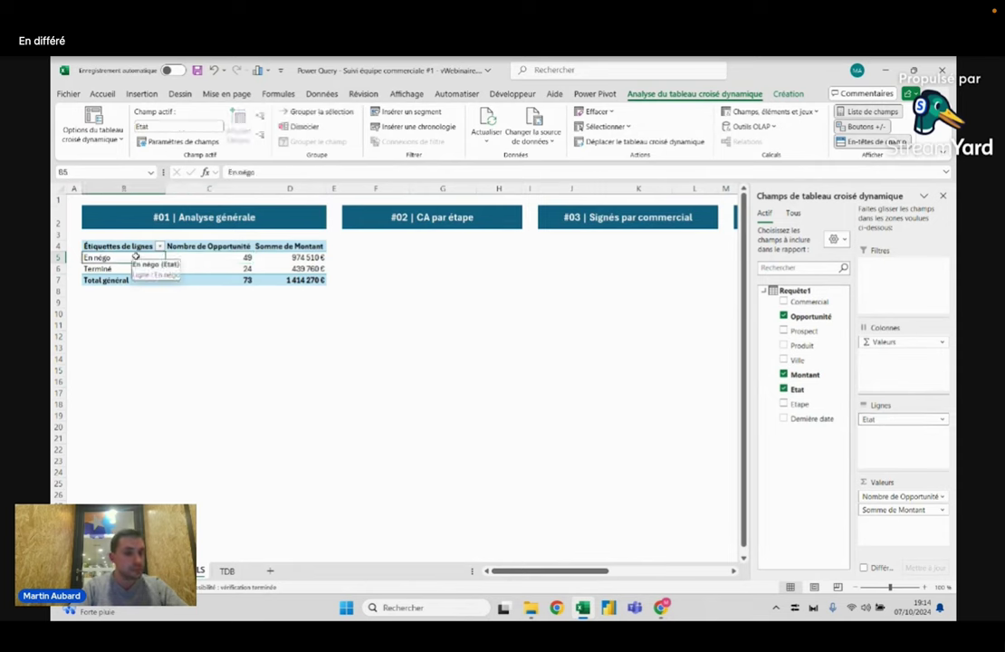
pyautogui.click(127, 270)
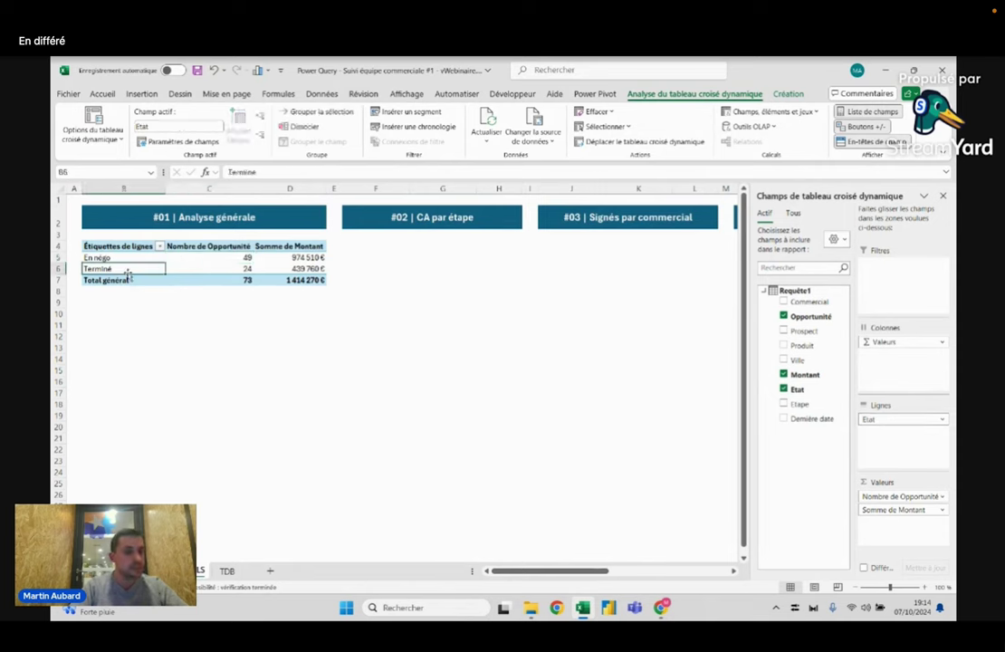
pyautogui.click(233, 270)
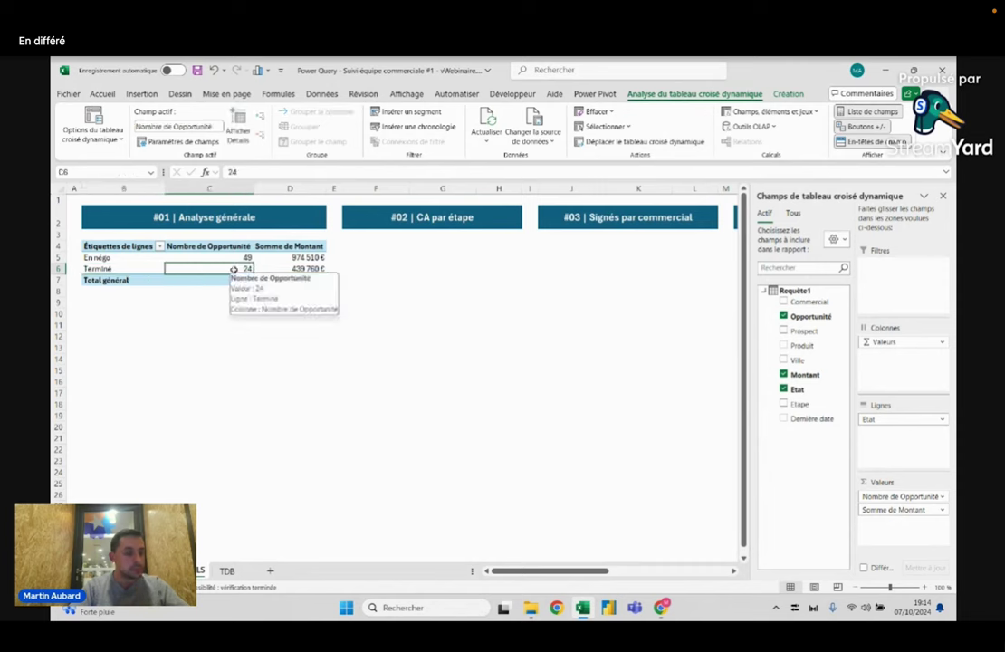
pyautogui.click(282, 269)
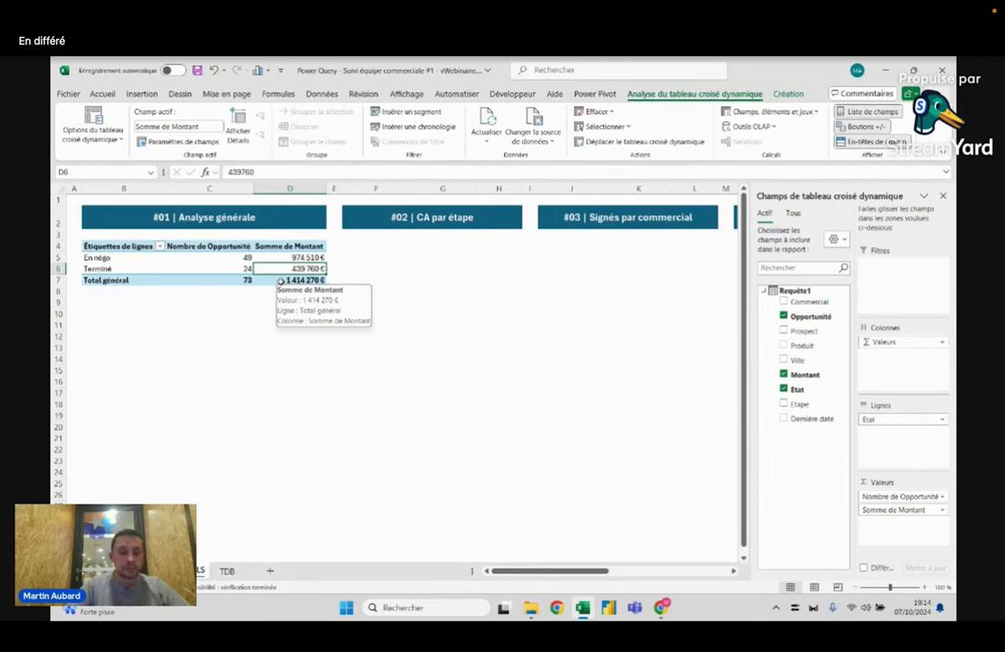
pyautogui.press('Up')
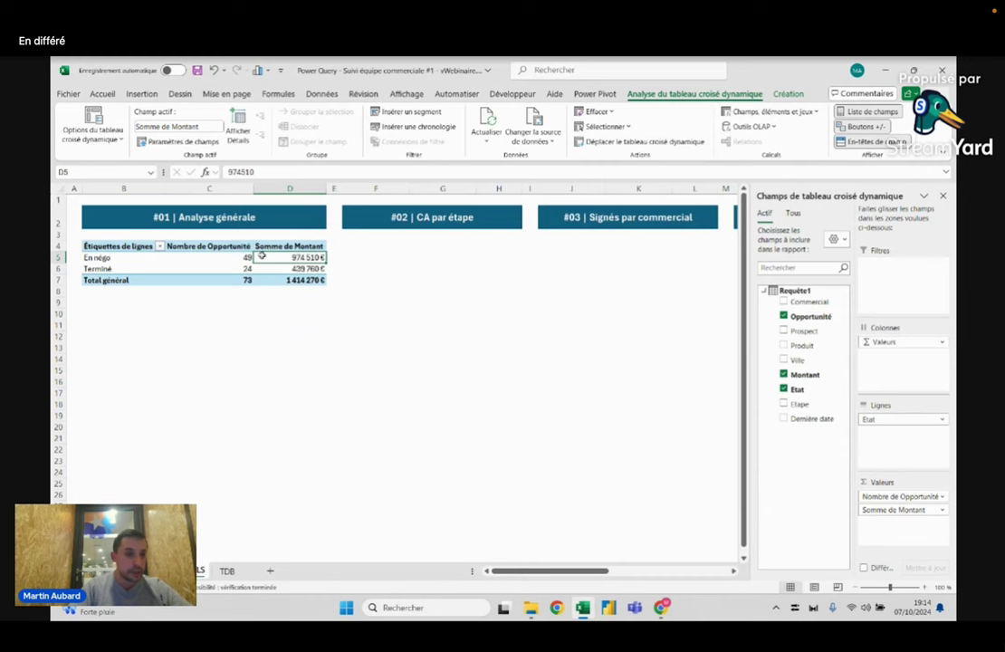
pyautogui.moveTo(243, 257)
pyautogui.mouseDown()
pyautogui.moveTo(287, 268)
pyautogui.moveTo(289, 281)
pyautogui.mouseUp()
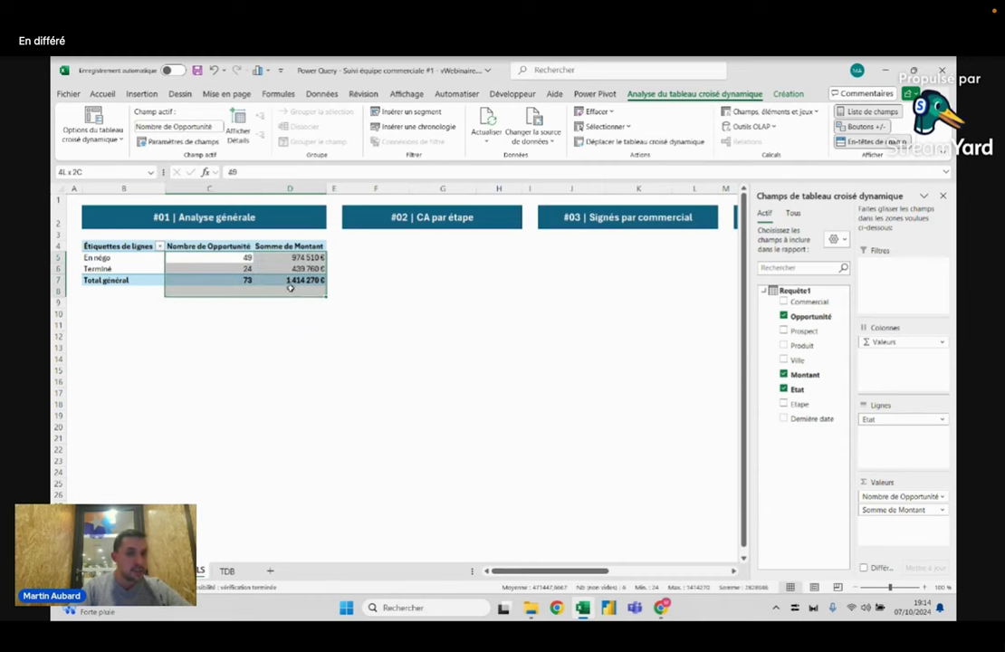
pyautogui.click(247, 257)
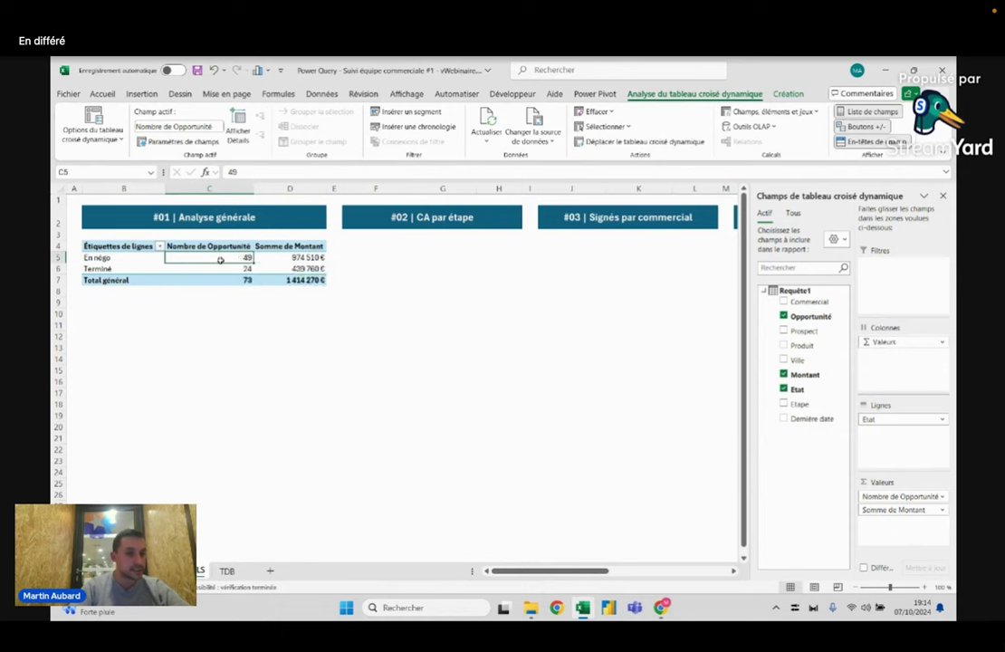
# - On the TDB sheet, label cell D2 'Contrats signés'
pyautogui.click(228, 572)
pyautogui.click(323, 226)
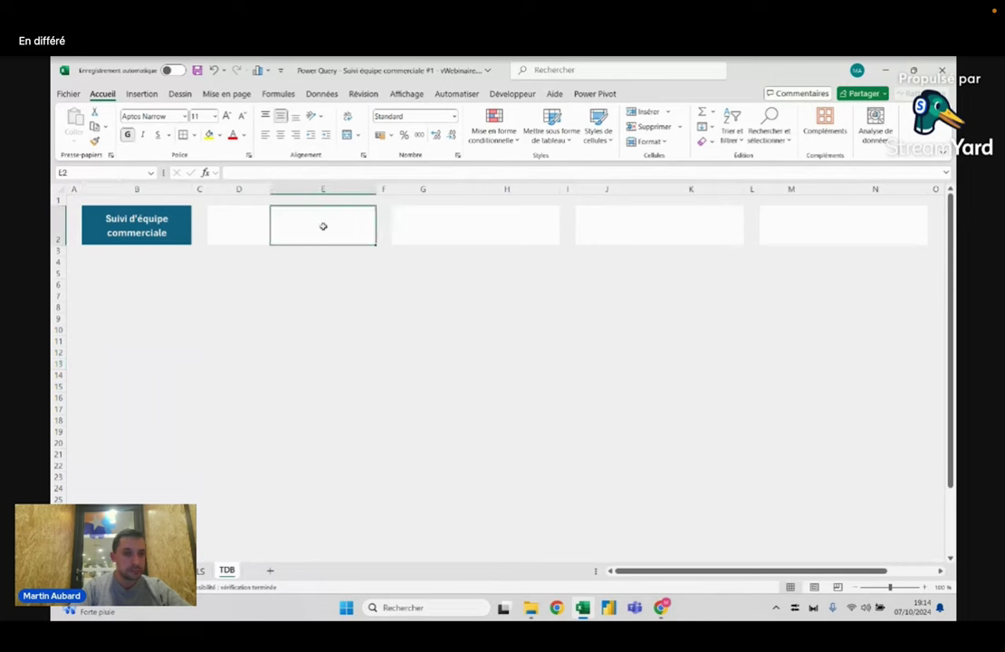
pyautogui.click(237, 225)
pyautogui.write('Cn')
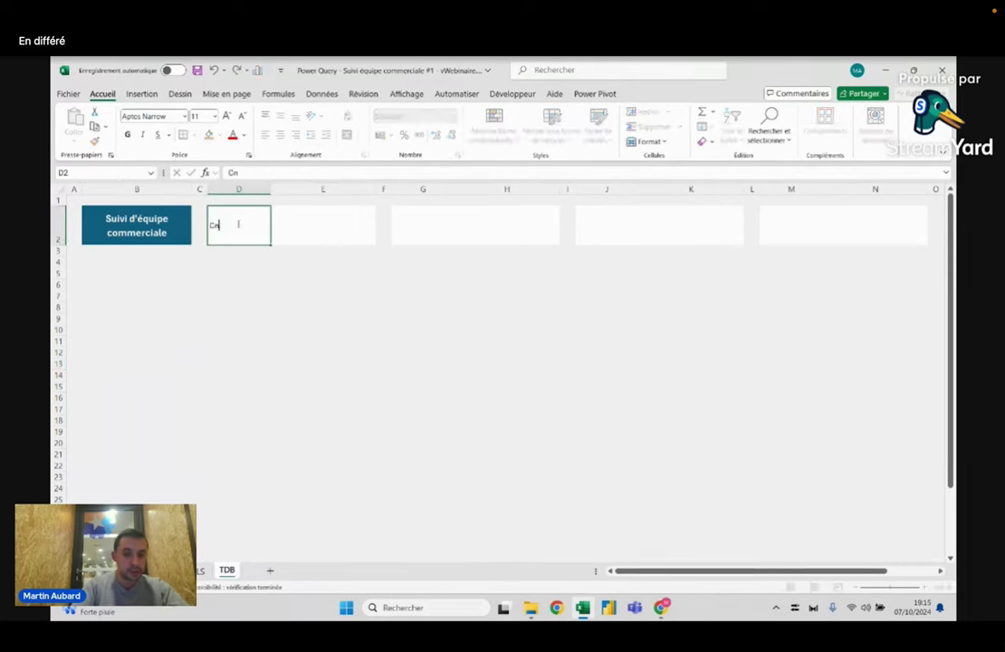
pyautogui.write('ntr')
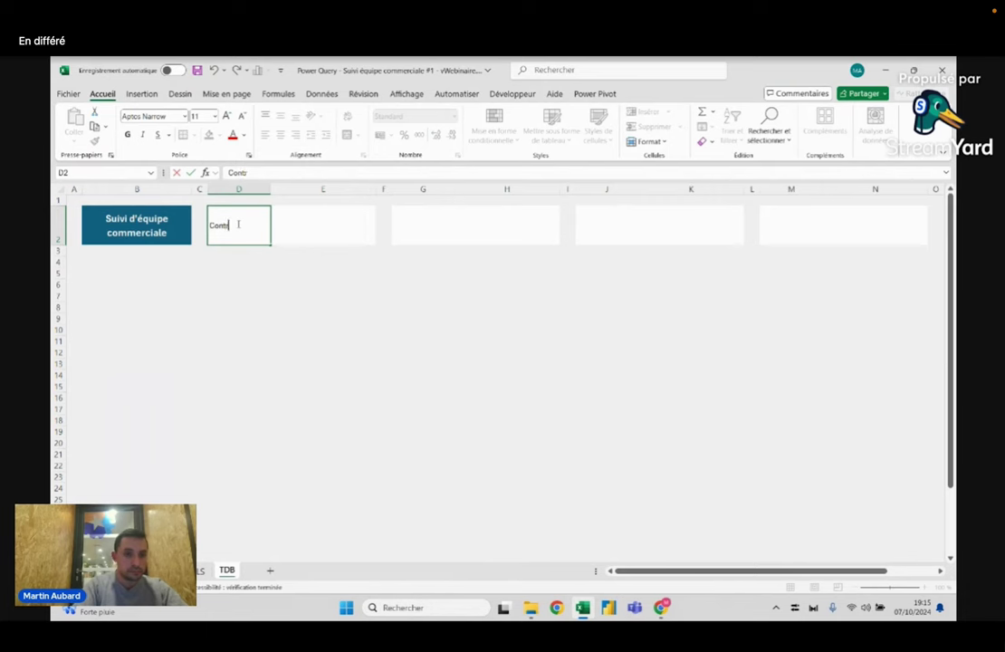
pyautogui.write('ats signés')
pyautogui.press('Return')
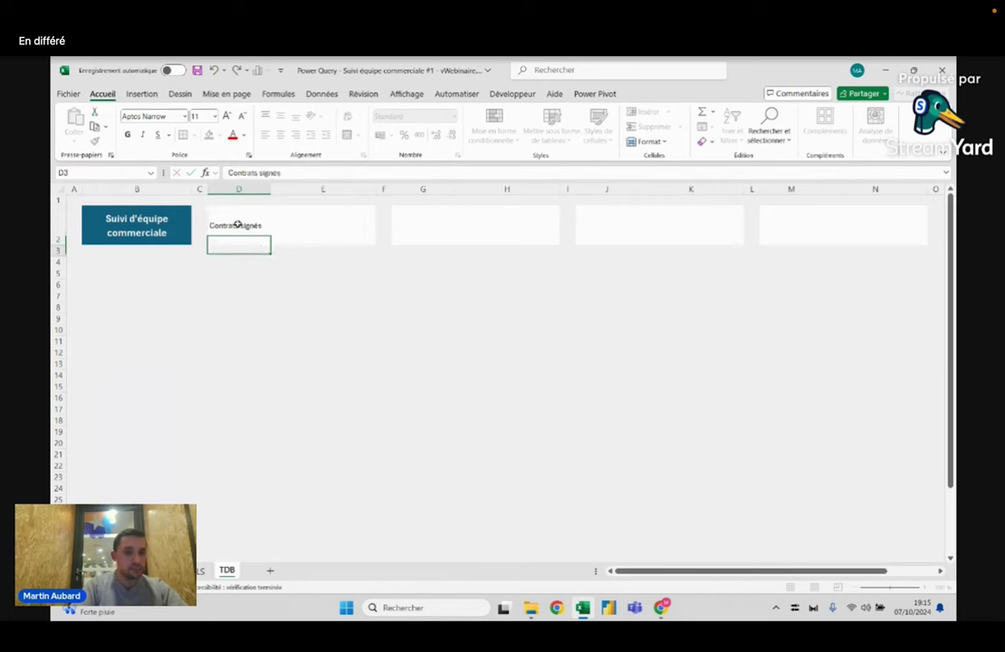
# - Link E2 by formula to the pivot's Terminé opportunity count (24) on CALCULS
pyautogui.click(235, 225)
pyautogui.press('Right')
pyautogui.write('=')
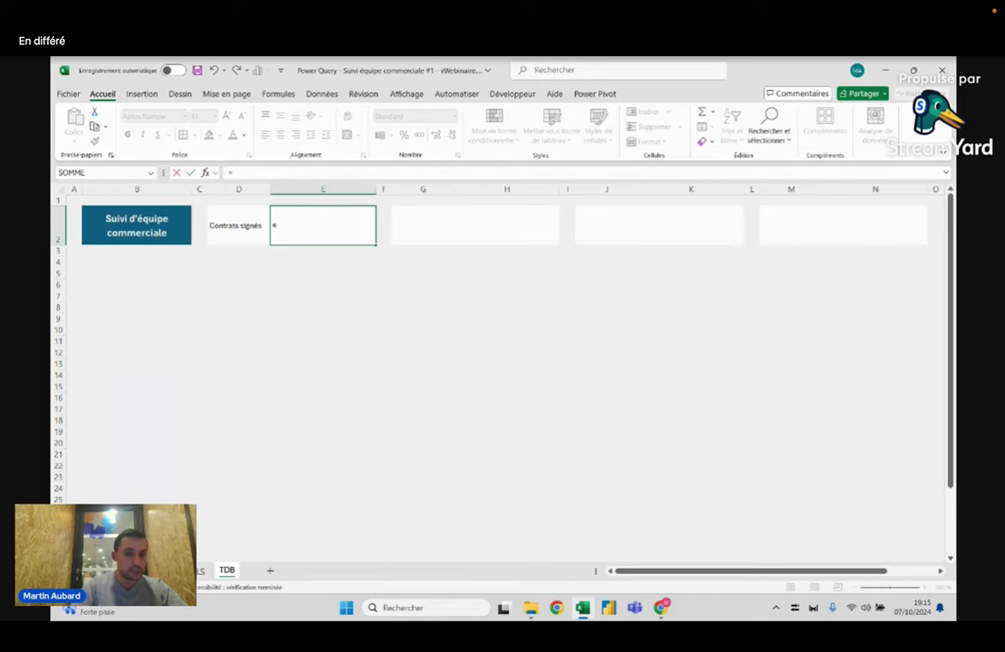
pyautogui.click(194, 571)
pyautogui.click(248, 259)
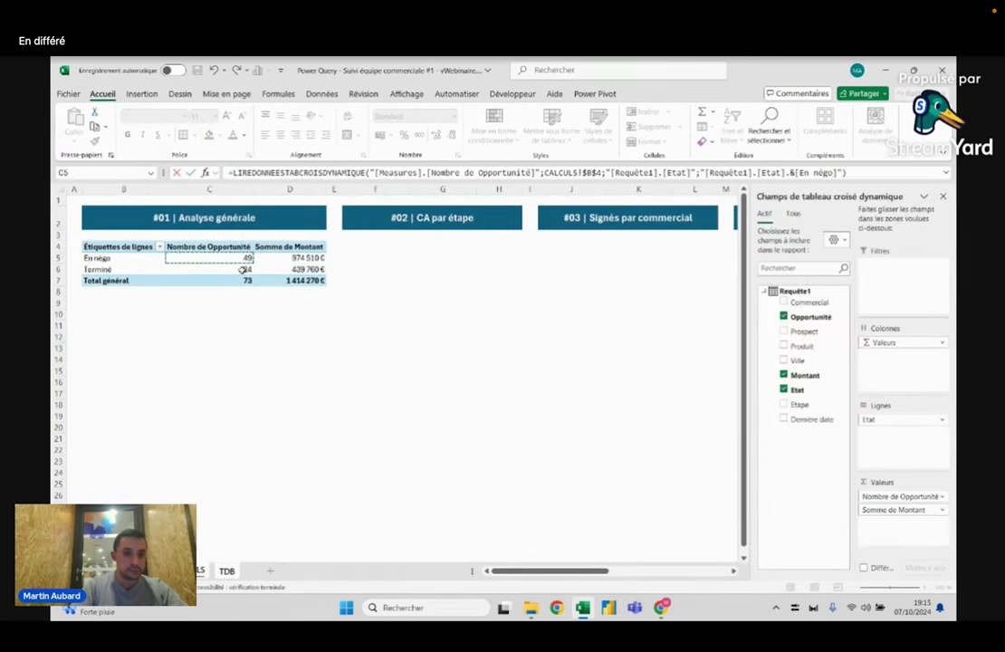
pyautogui.click(242, 267)
pyautogui.press('Return')
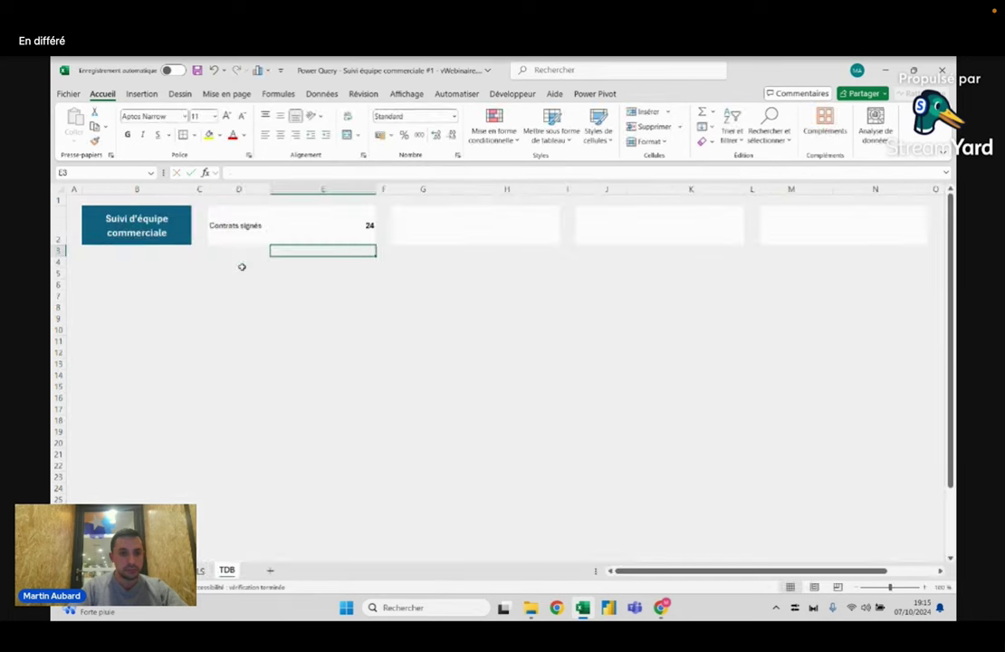
pyautogui.press('Up')
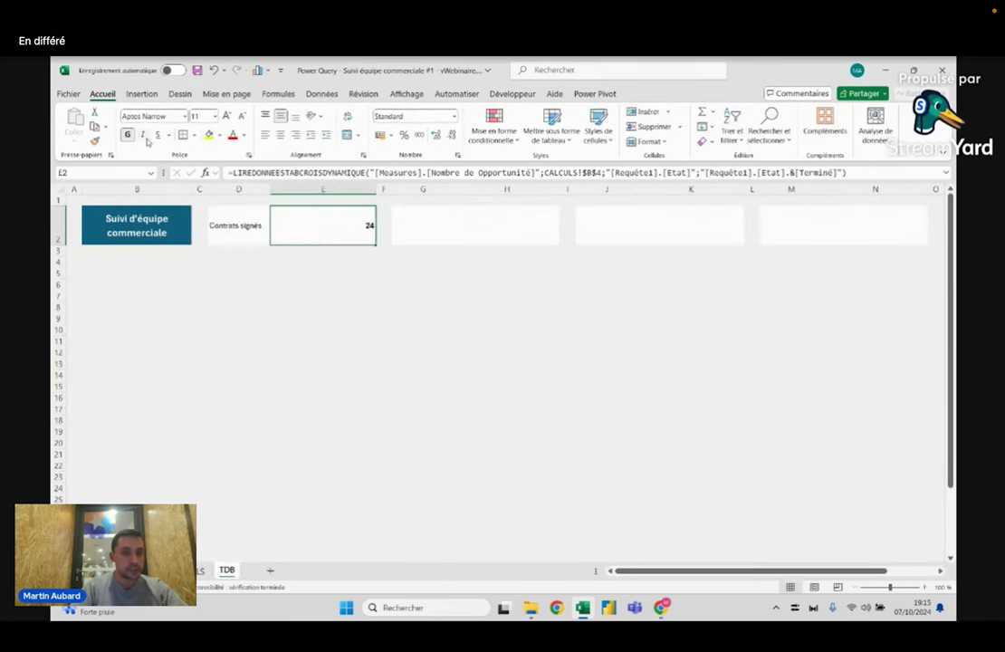
# - Centre the 24 in E2 and enlarge its font
pyautogui.click(280, 136)
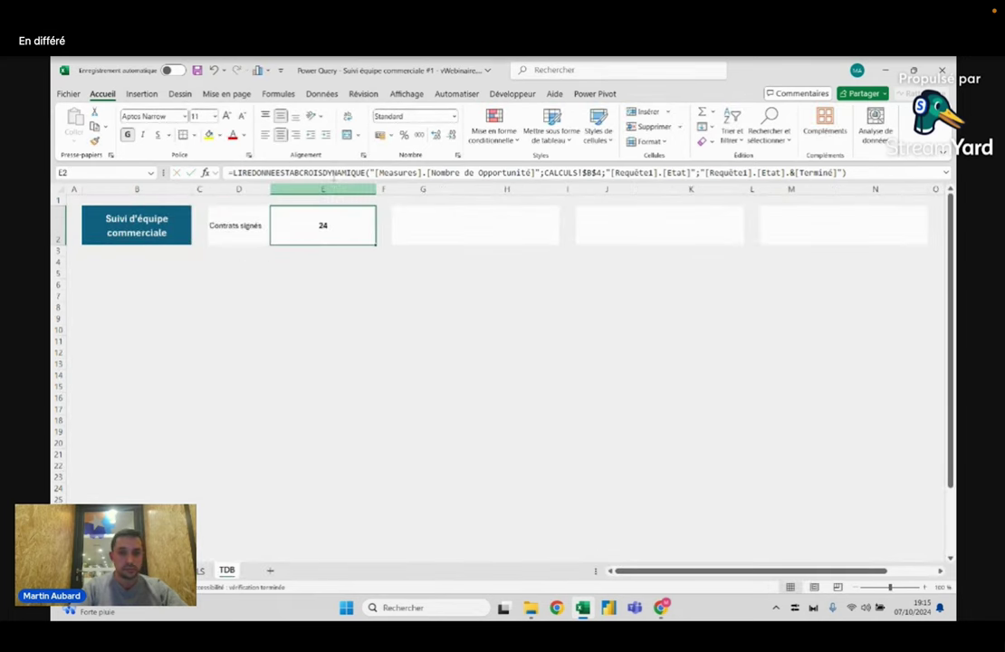
pyautogui.click(225, 117)
pyautogui.click(226, 117)
pyautogui.click(225, 117)
pyautogui.click(226, 116)
pyautogui.click(225, 117)
pyautogui.click(225, 116)
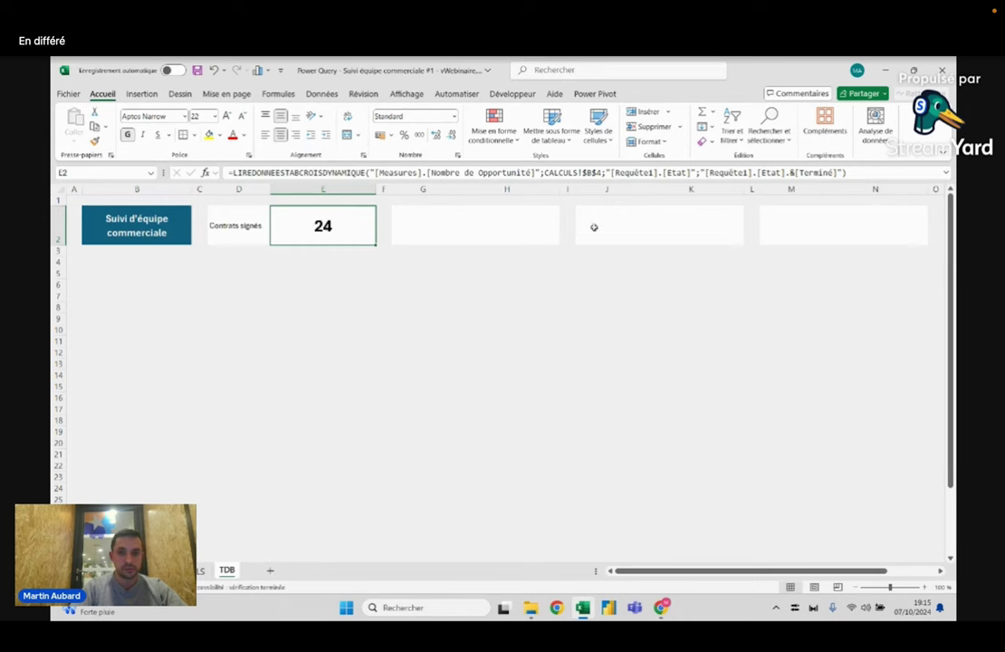
pyautogui.click(520, 219)
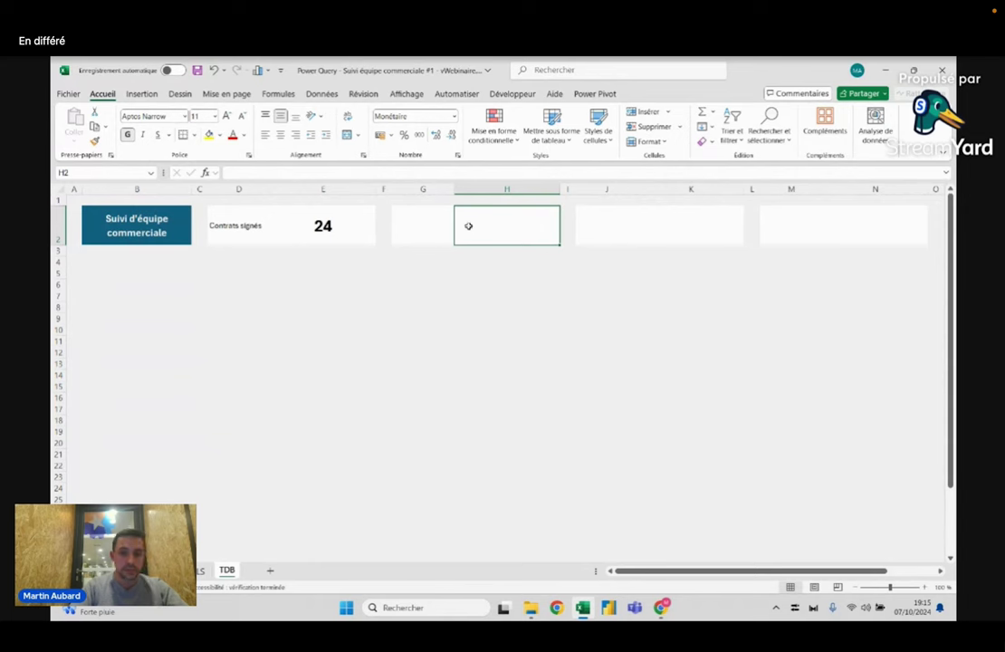
# - Link H2 to the pivot's Terminé amount (439 760 €), at font size 22 and centred
pyautogui.write('=')
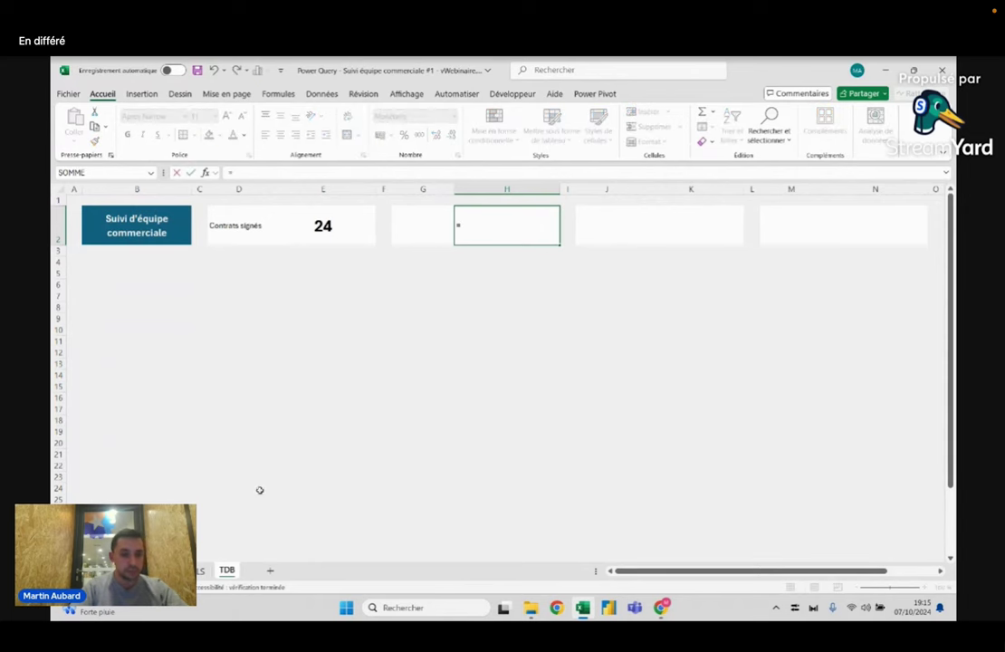
pyautogui.click(203, 571)
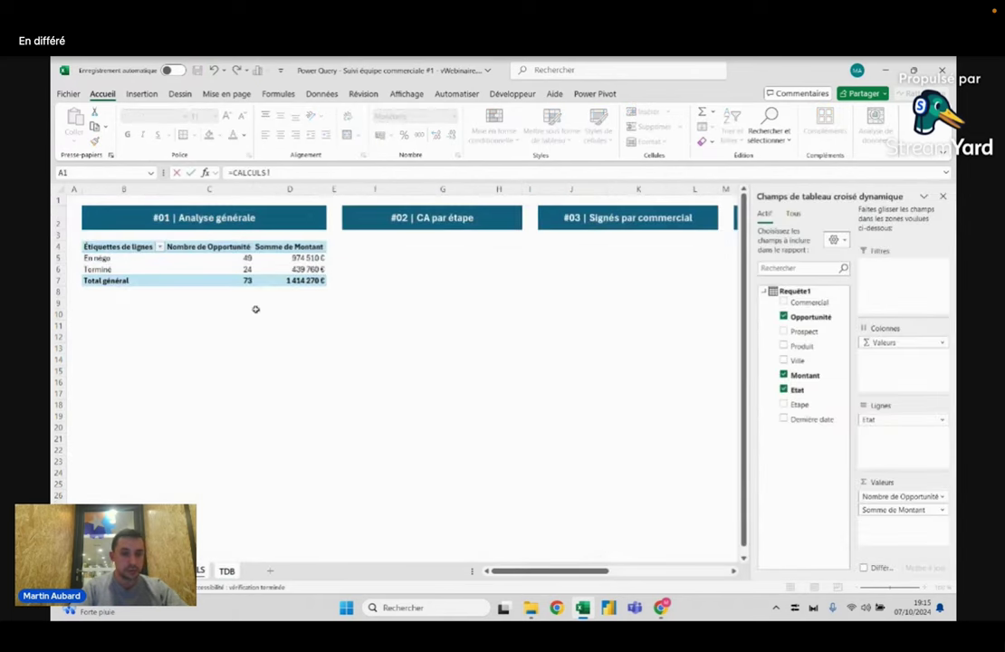
pyautogui.click(295, 269)
pyautogui.press('Return')
pyautogui.click(494, 217)
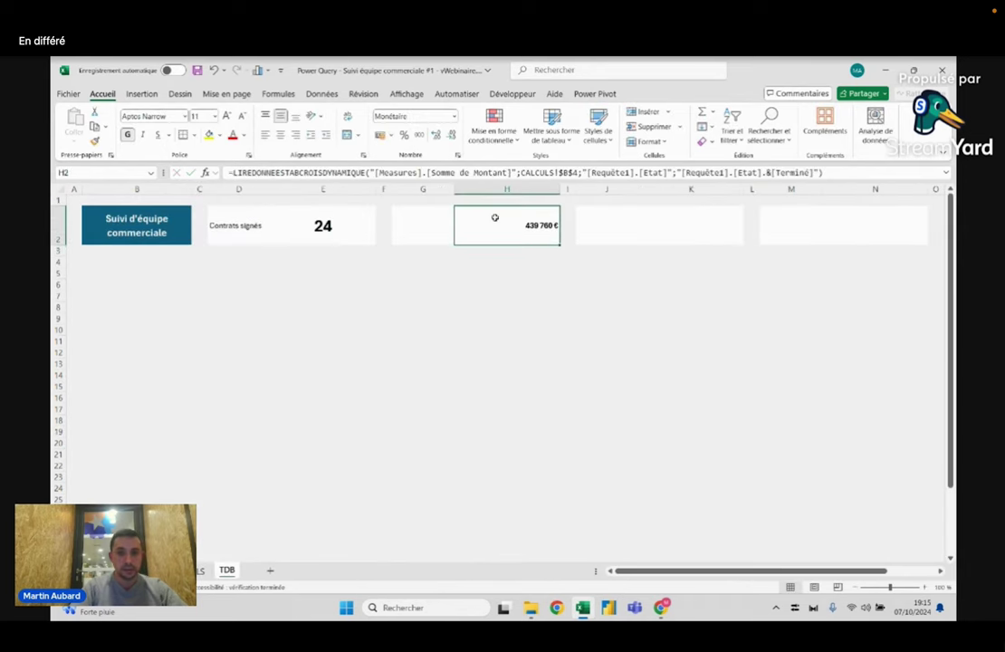
pyautogui.click(201, 116)
pyautogui.write('22')
pyautogui.press('Return')
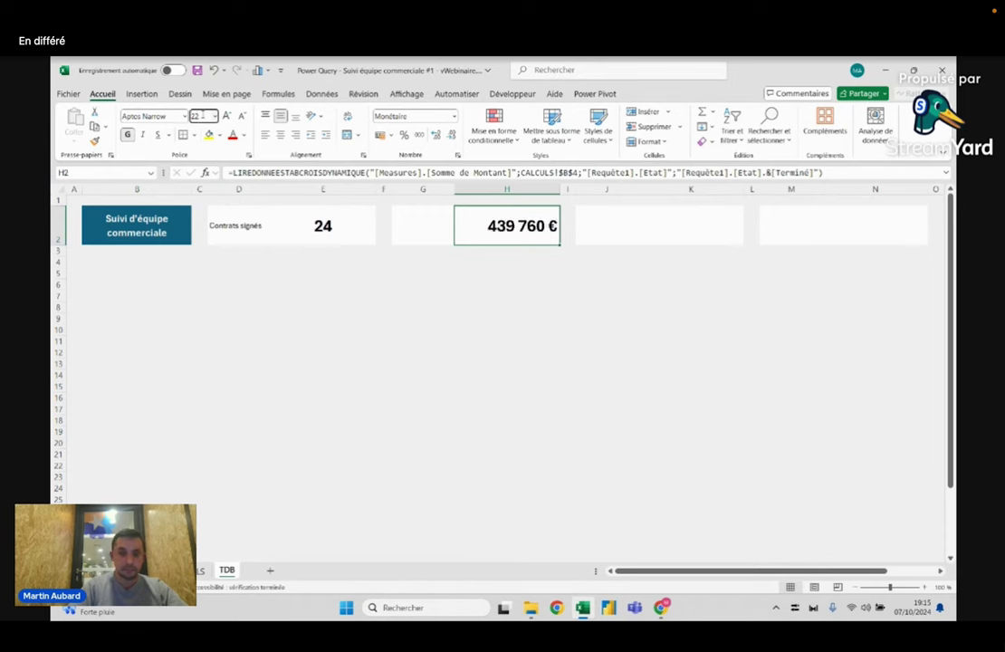
pyautogui.click(281, 135)
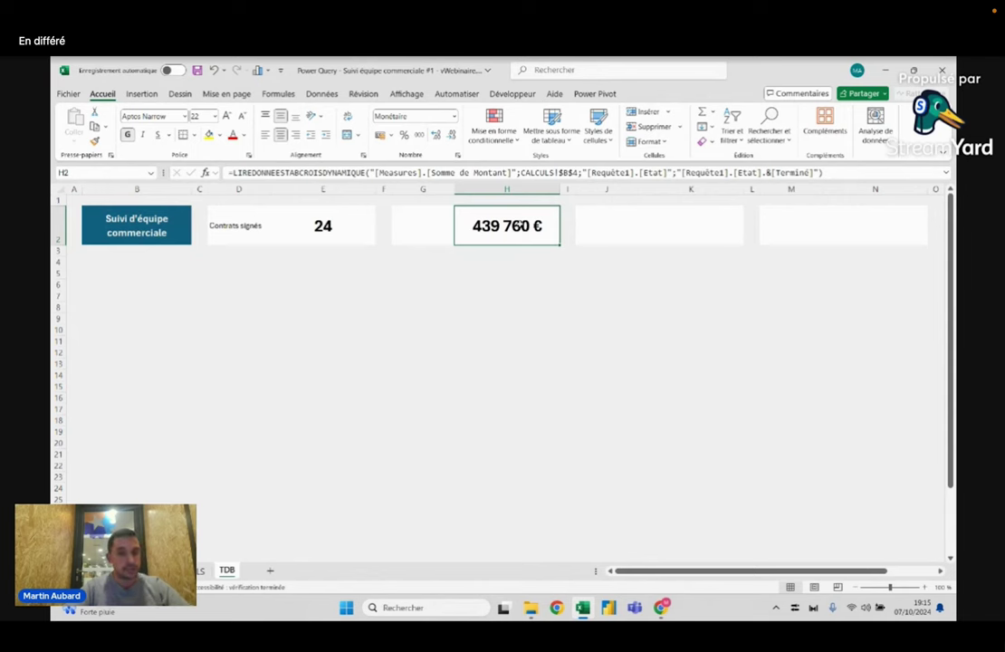
# - Link K2 to the En négo count 49 and N2 to the En négo amount 974 510 €
pyautogui.click(721, 223)
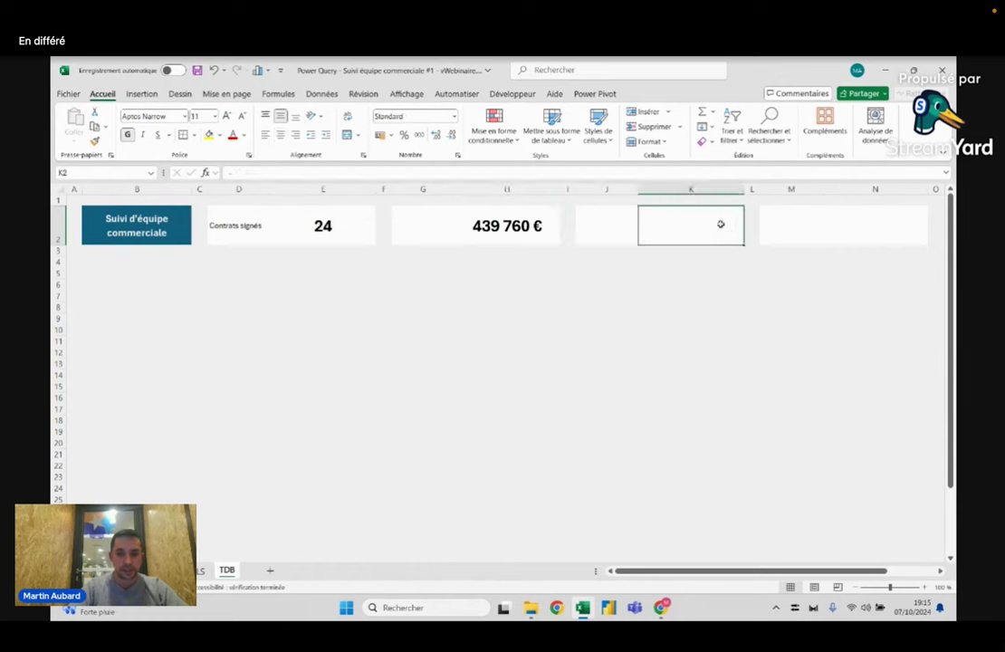
pyautogui.write('=')
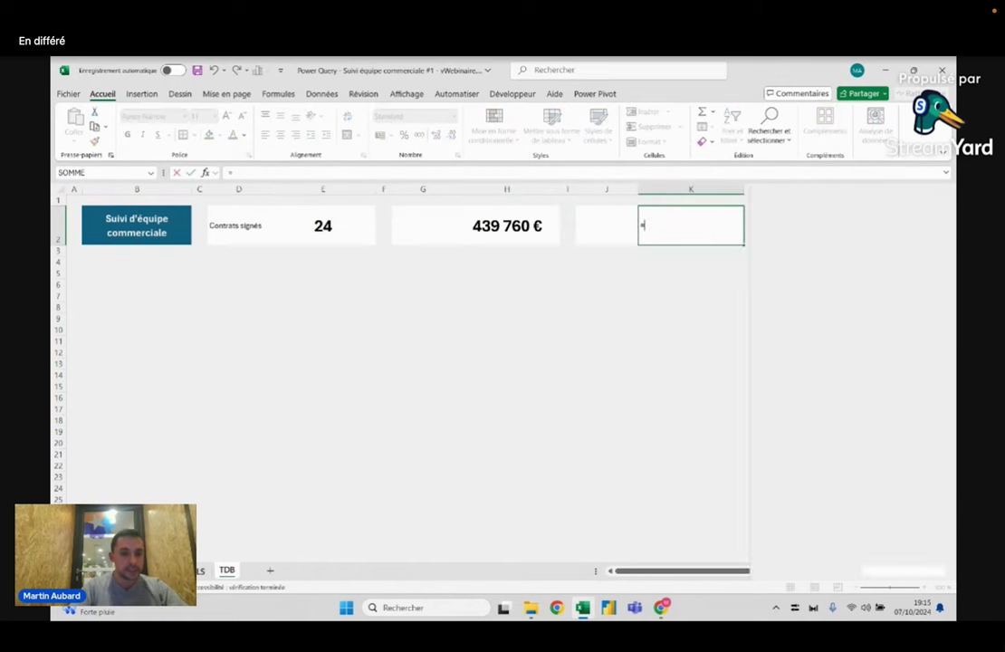
pyautogui.click(195, 570)
pyautogui.click(241, 261)
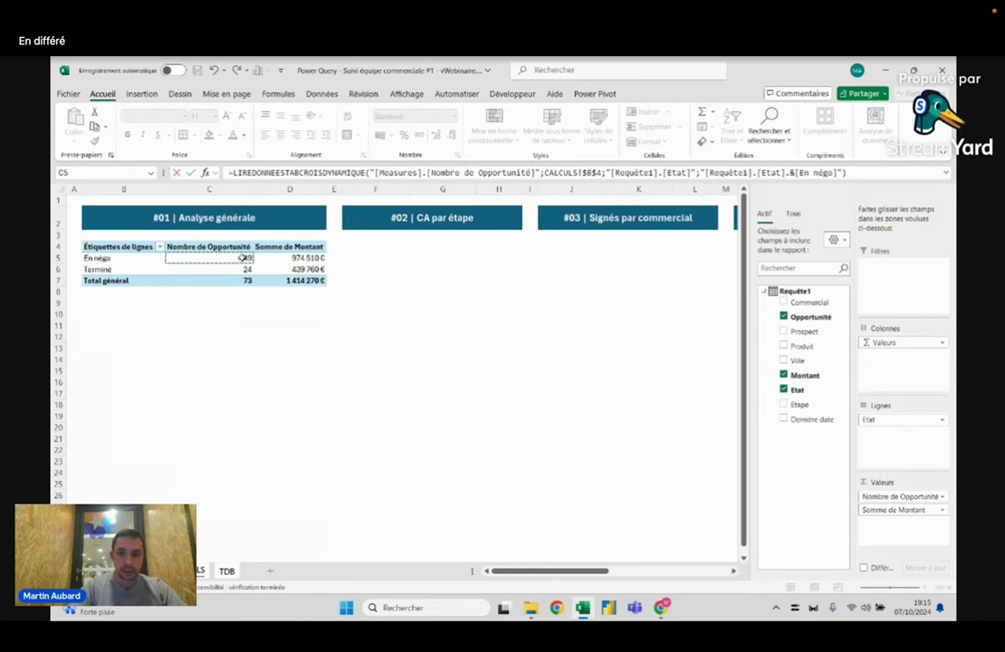
pyautogui.press('Return')
pyautogui.press('Right')
pyautogui.write('=')
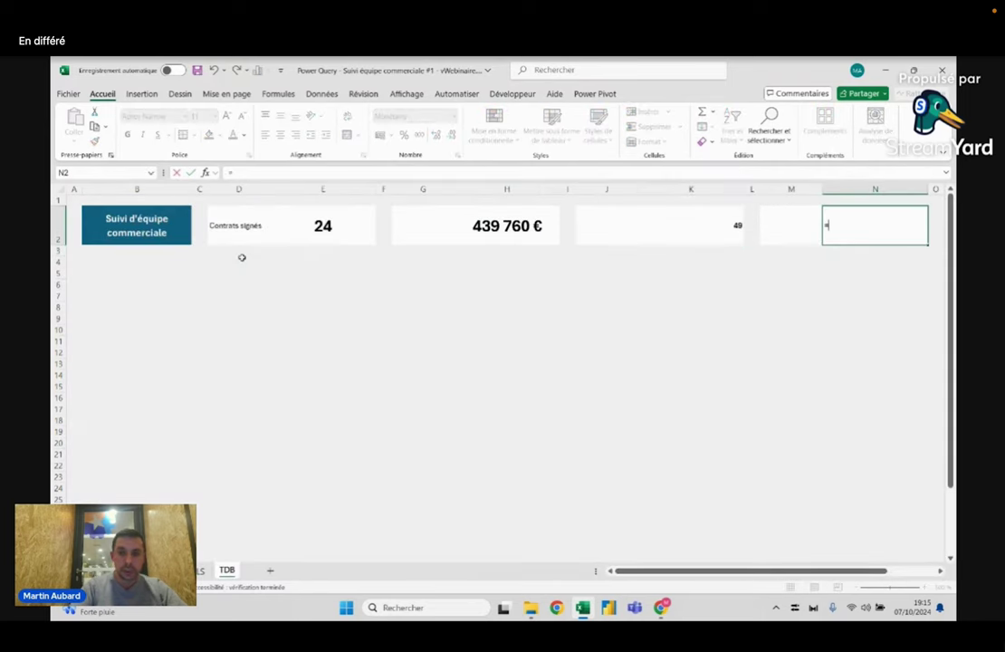
pyautogui.click(197, 570)
pyautogui.click(307, 257)
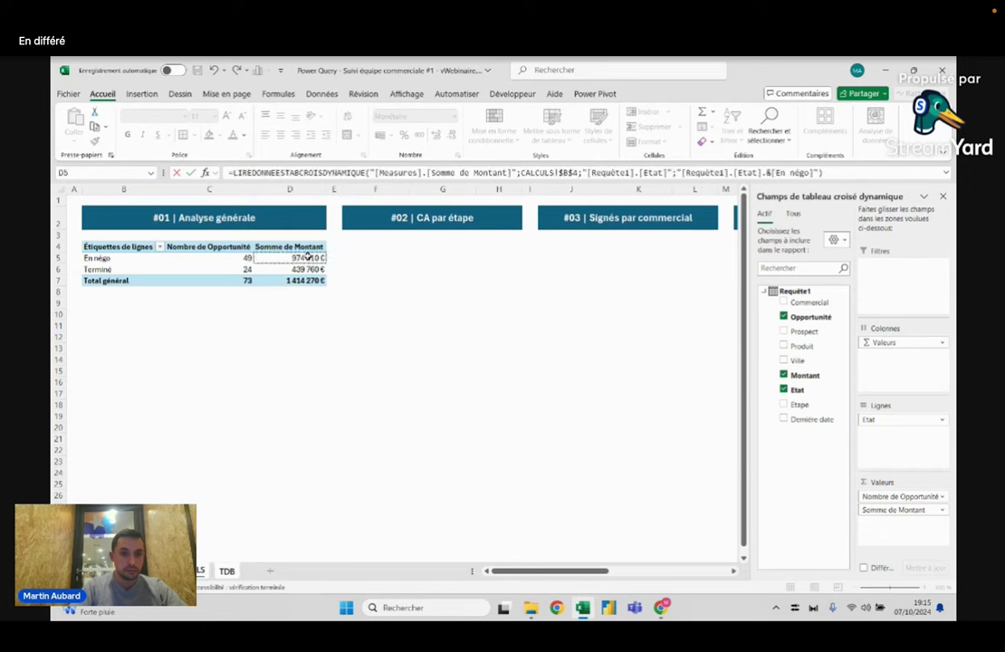
pyautogui.press('Return')
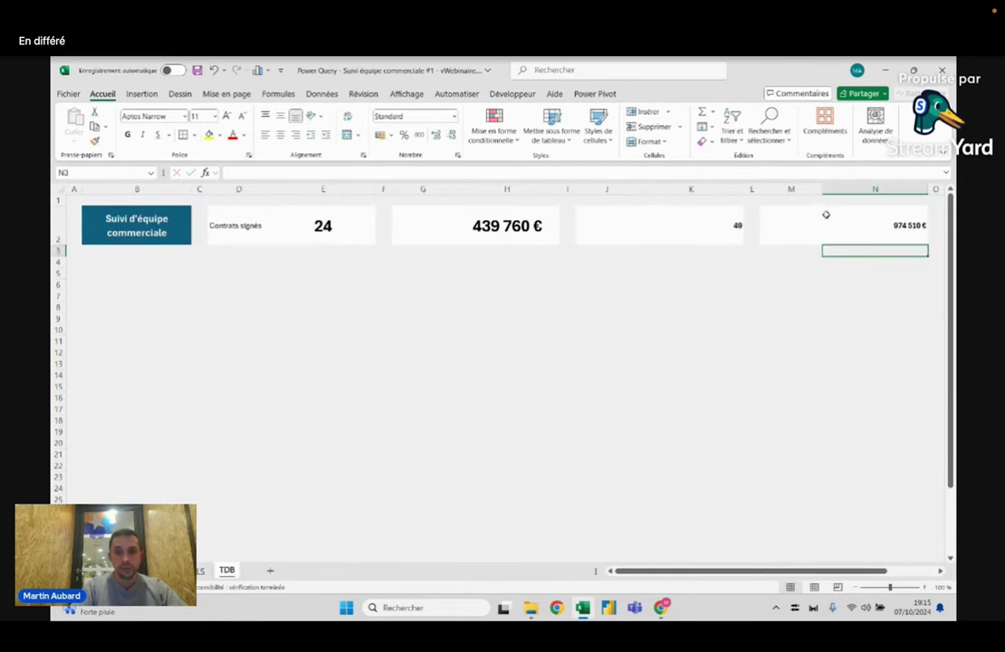
# - Centre K2 and N2 and enlarge their font to match the other cards
pyautogui.click(721, 220)
pyautogui.keyDown('ctrl'); pyautogui.click(875, 225); pyautogui.keyUp('ctrl')
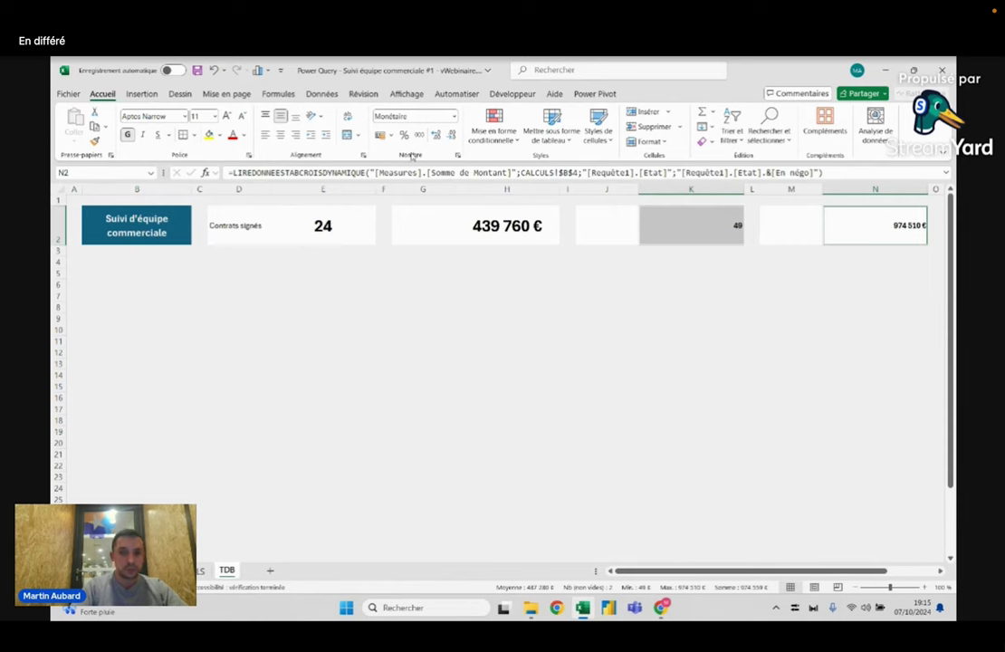
pyautogui.click(280, 134)
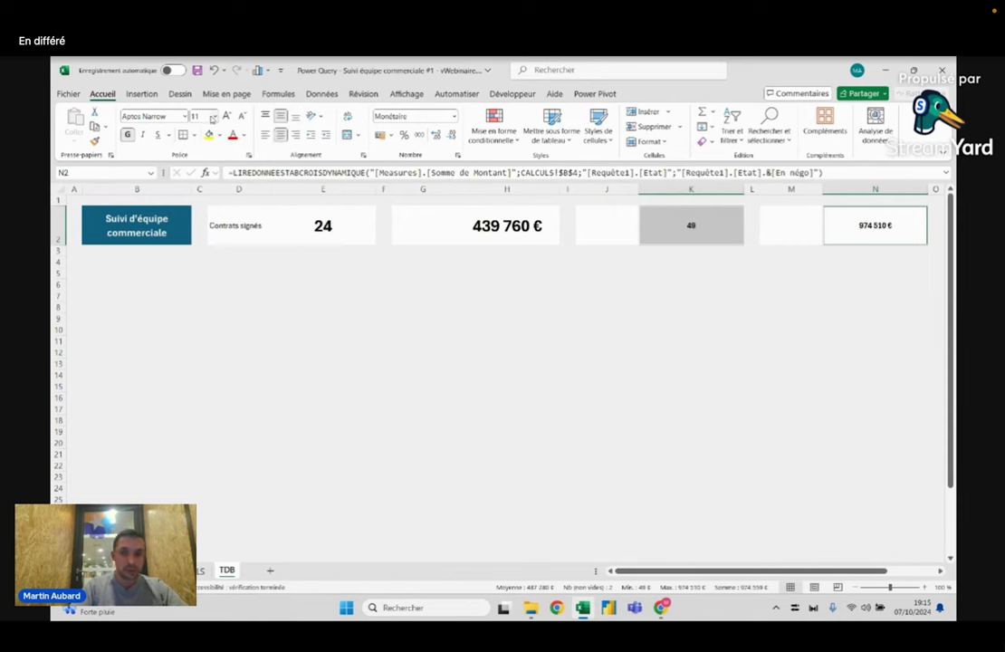
pyautogui.click(205, 116)
pyautogui.write('4')
pyautogui.press('Return')
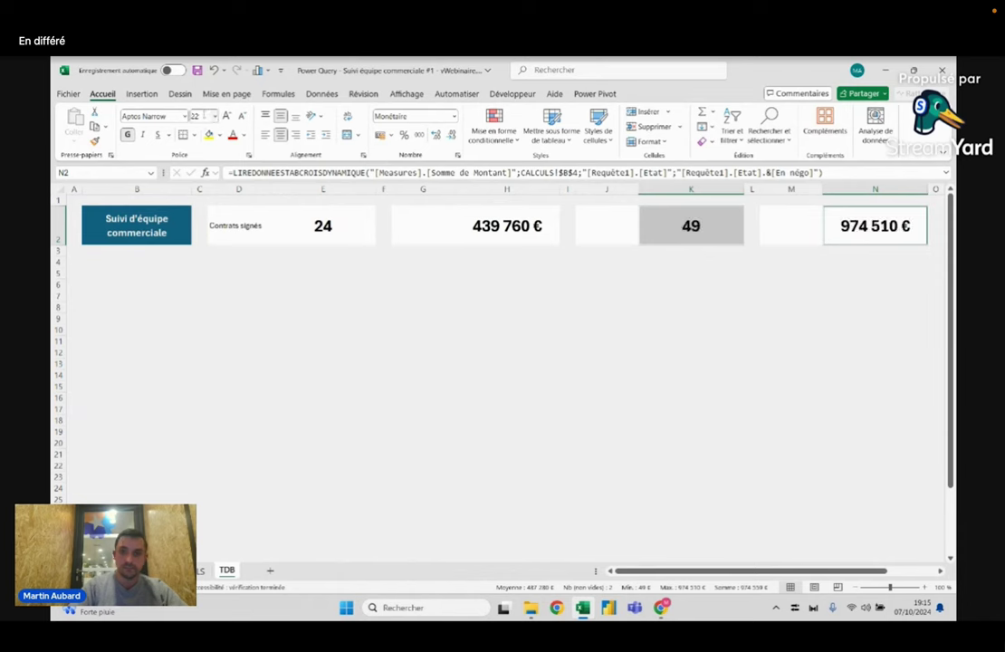
pyautogui.click(751, 342)
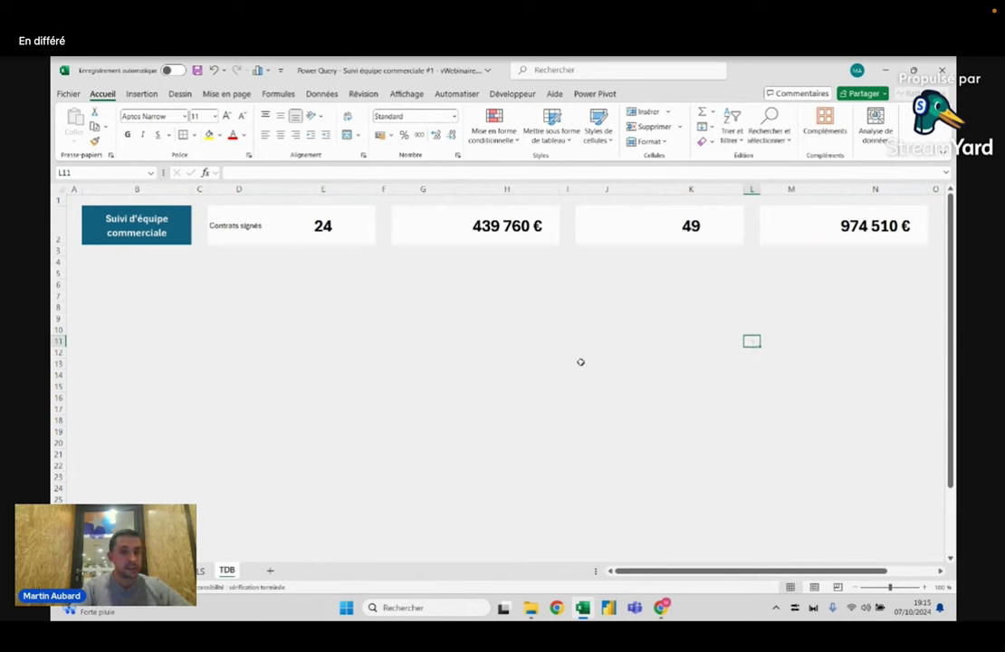
pyautogui.click(323, 237)
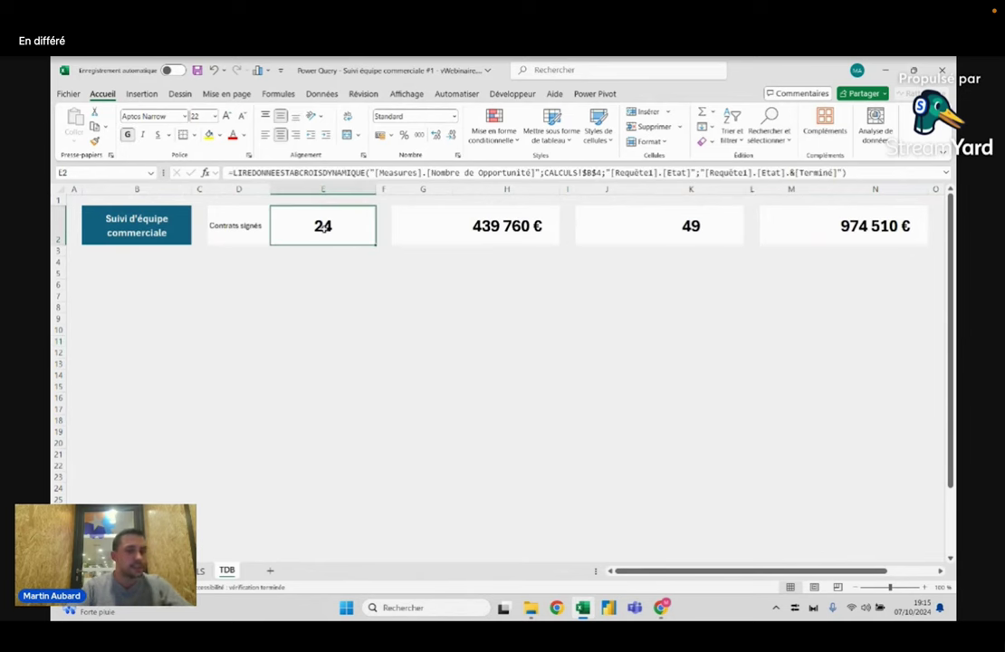
pyautogui.hotkey('ctrl', 'pageup')
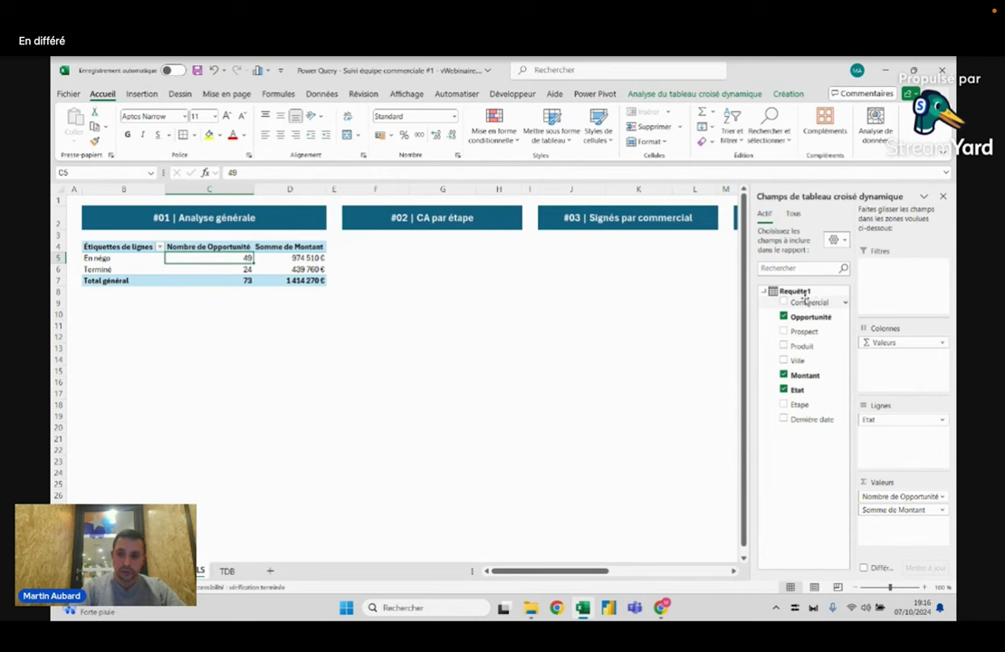
# - Add a Commercial slicer from the pivot and move it onto the TDB sheet at B4
pyautogui.rightClick(804, 298)
pyautogui.click(845, 362)
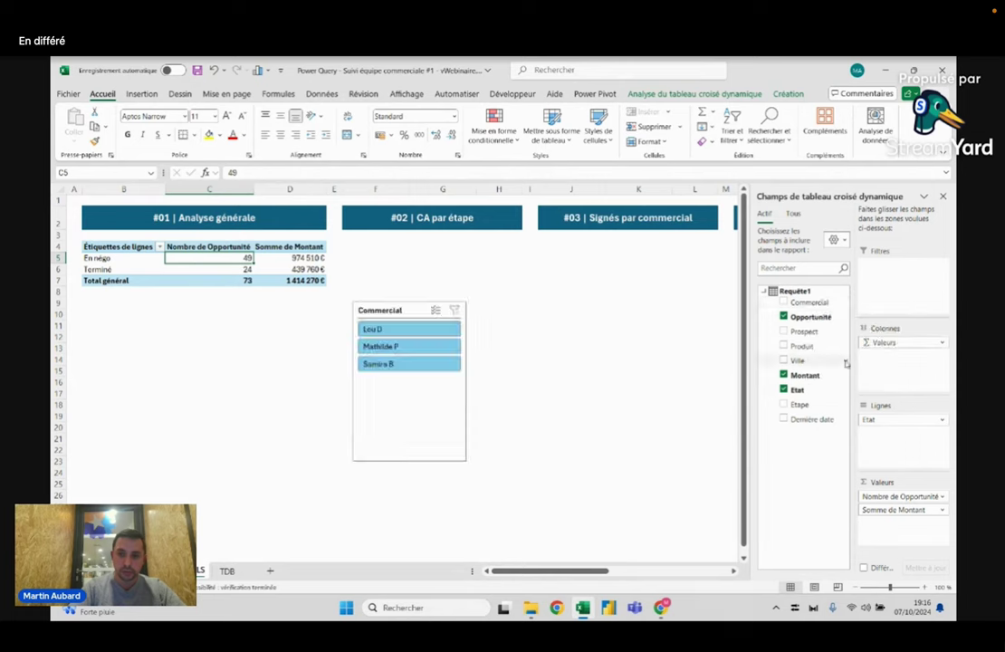
pyautogui.click(399, 310)
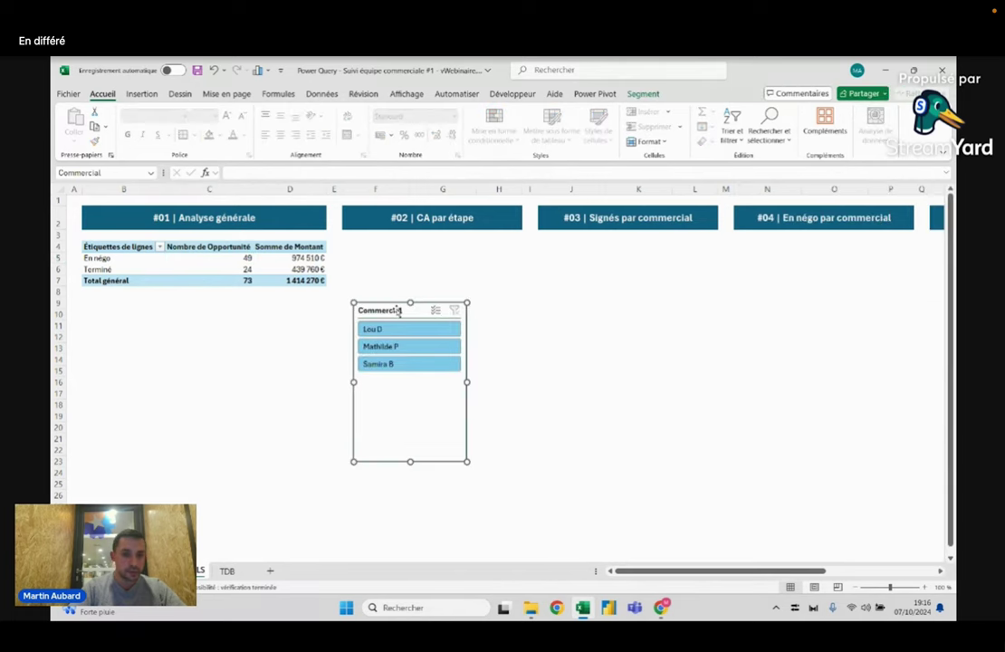
pyautogui.click(227, 258)
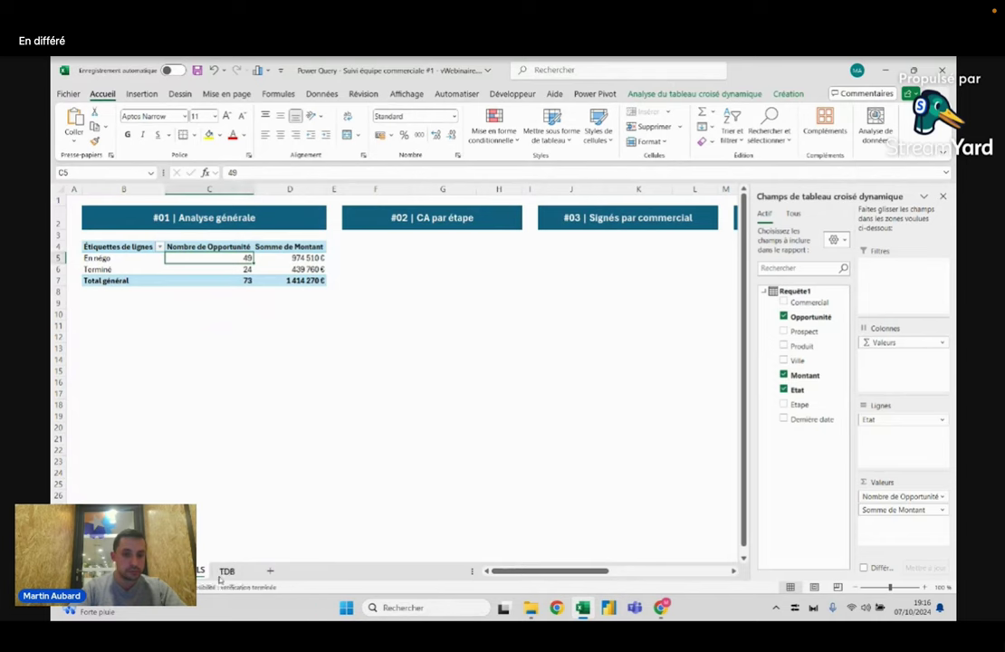
pyautogui.click(226, 570)
pyautogui.click(124, 263)
pyautogui.hotkey('ctrl', 'v')
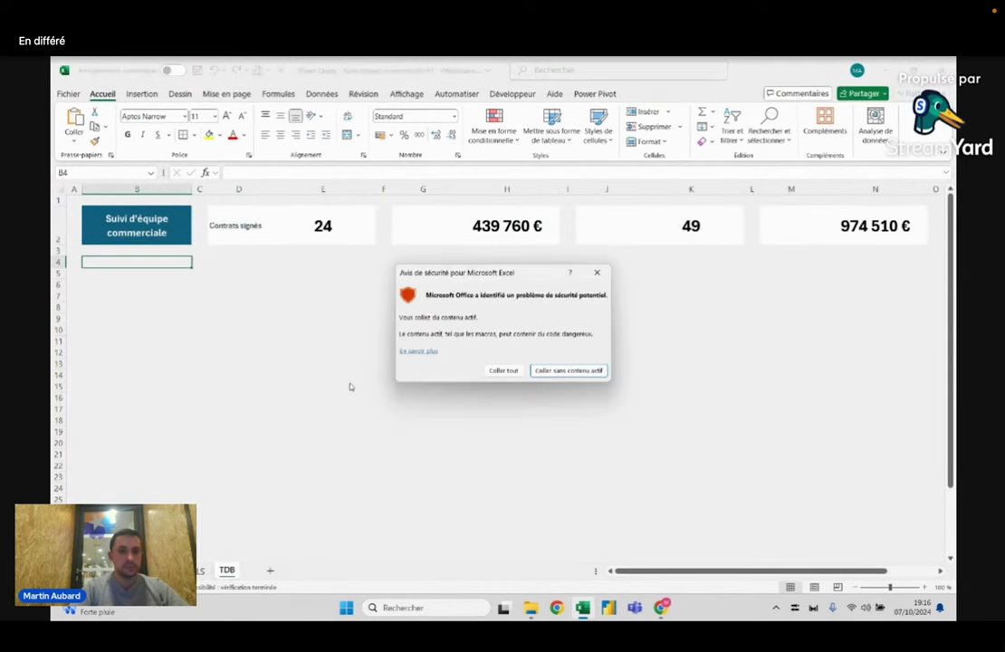
pyautogui.click(568, 370)
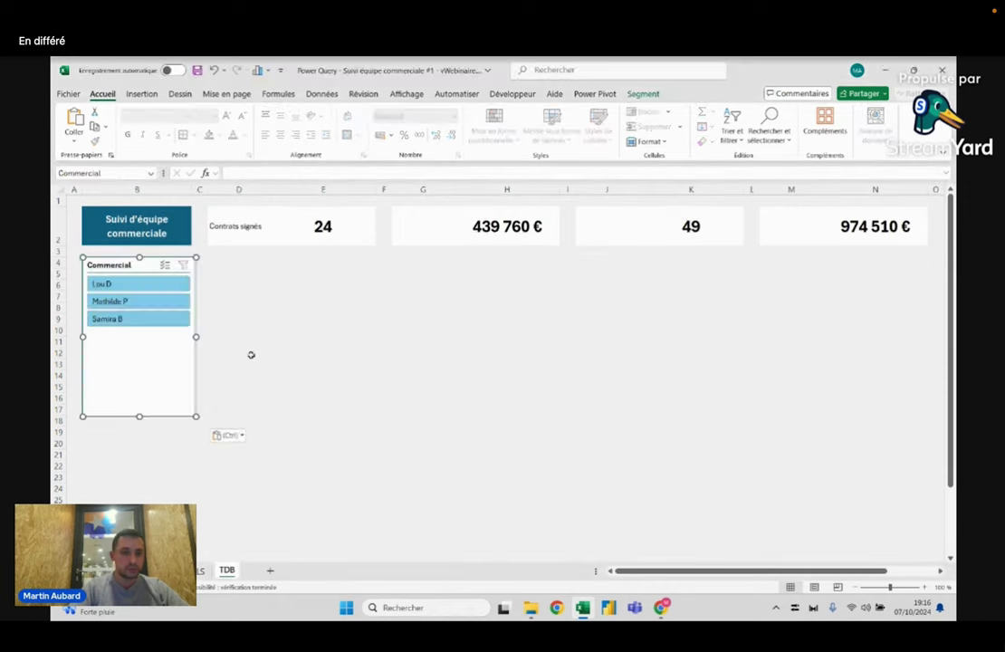
pyautogui.click(244, 352)
# - Filter the cards by several salespeople, then clear the Commercial filter
pyautogui.click(145, 285)
pyautogui.click(136, 300)
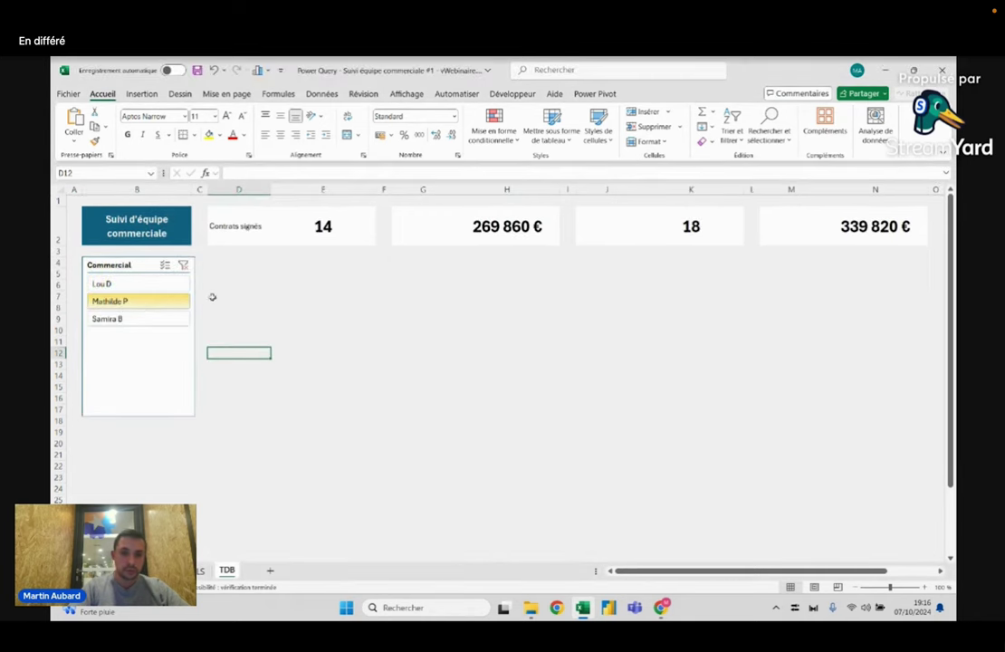
pyautogui.moveTo(313, 226); pyautogui.dragTo(834, 228)
pyautogui.click(323, 374)
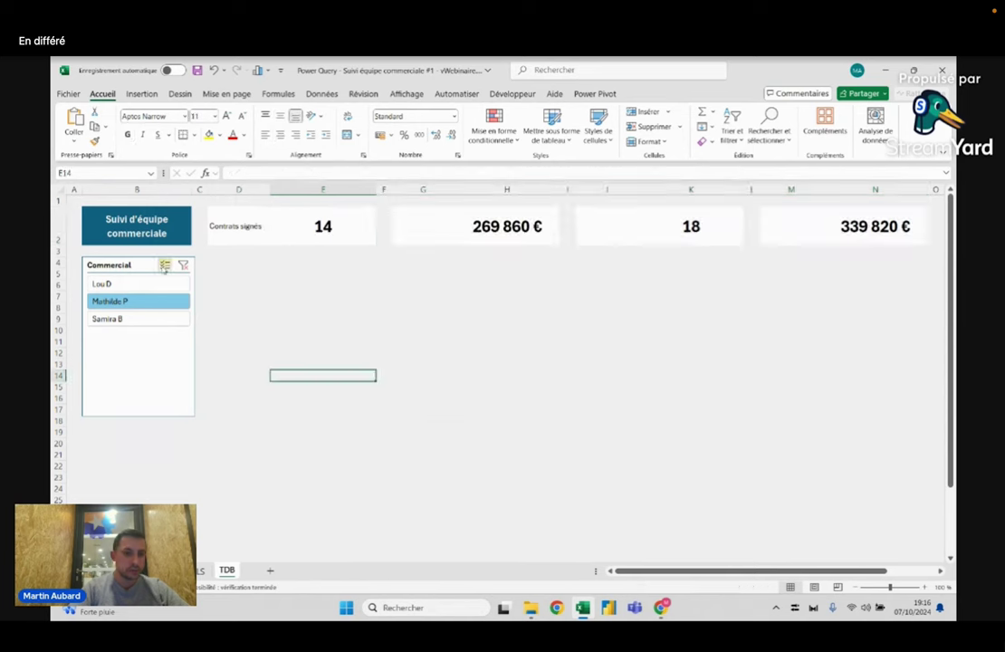
pyautogui.click(183, 264)
pyautogui.click(509, 228)
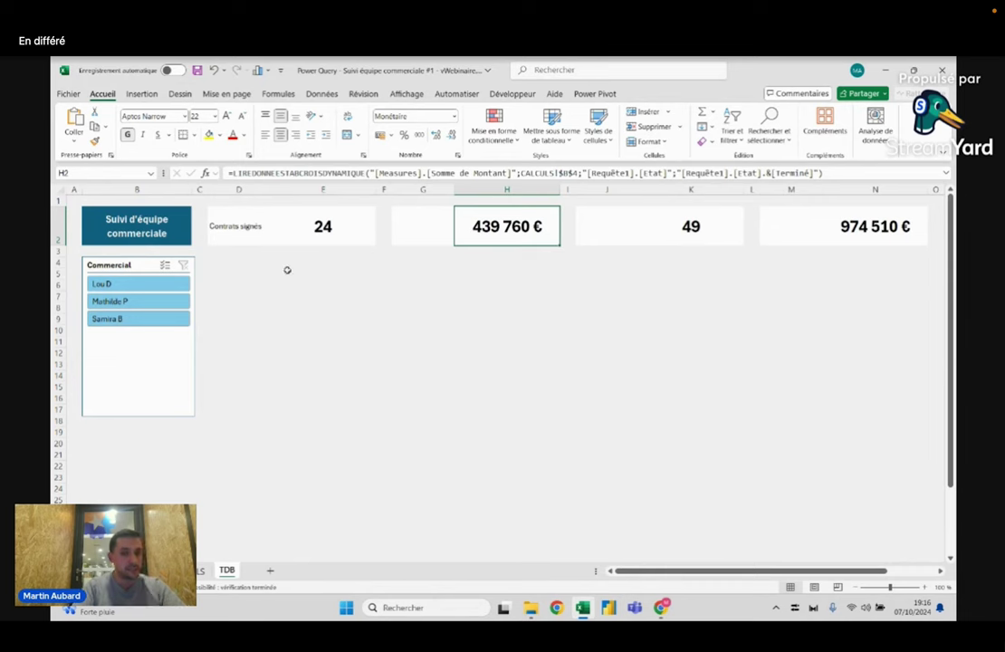
pyautogui.click(140, 319)
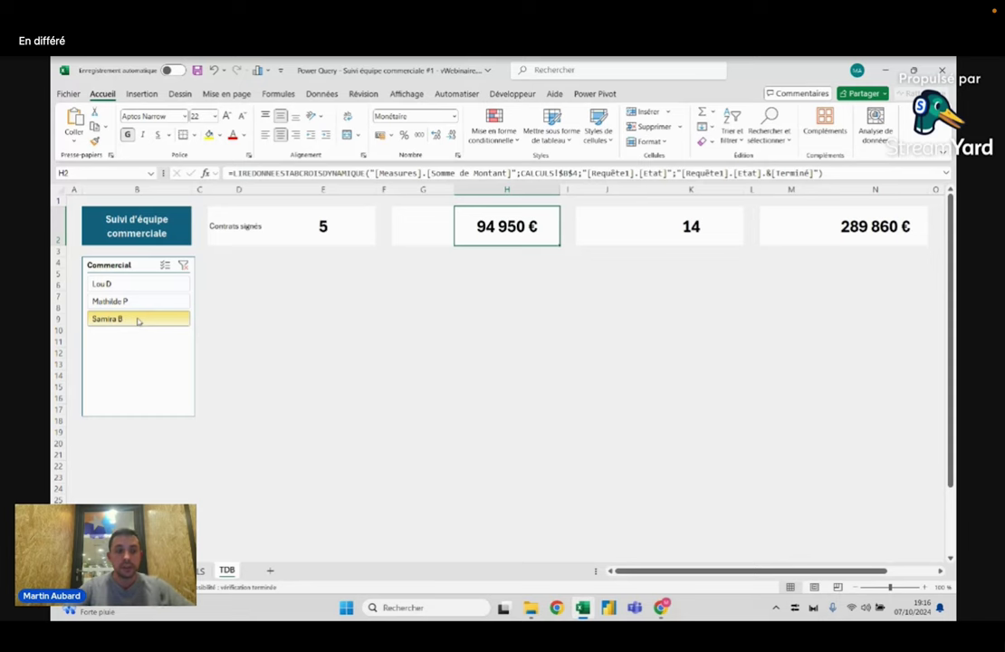
pyautogui.click(183, 264)
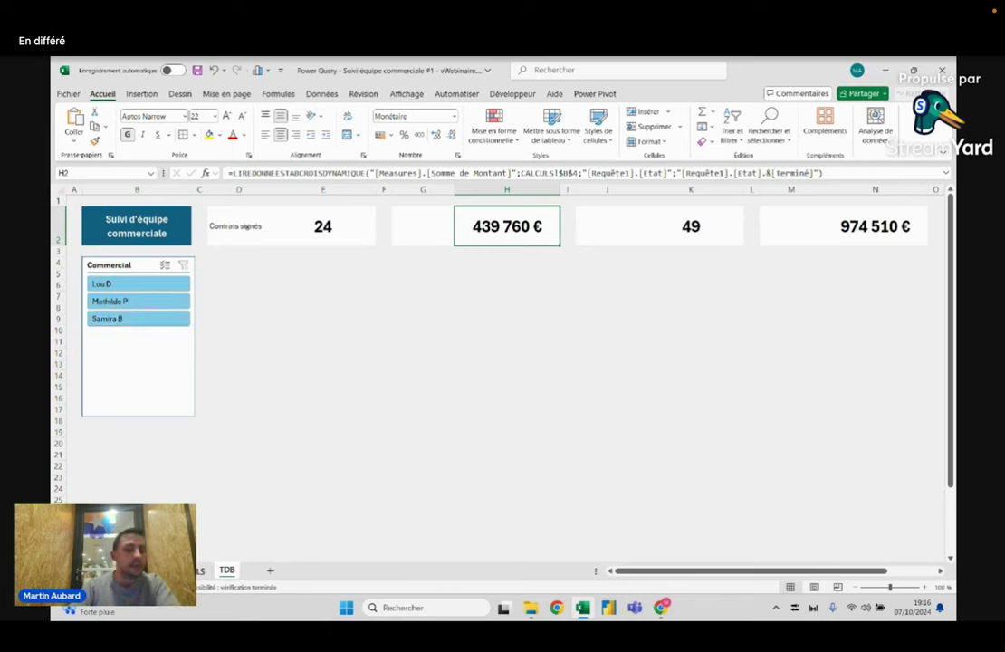
# - Copy the first pivot on CALCULS and paste it under #02 | CA par étape
pyautogui.hotkey('ctrl', 'pageup')
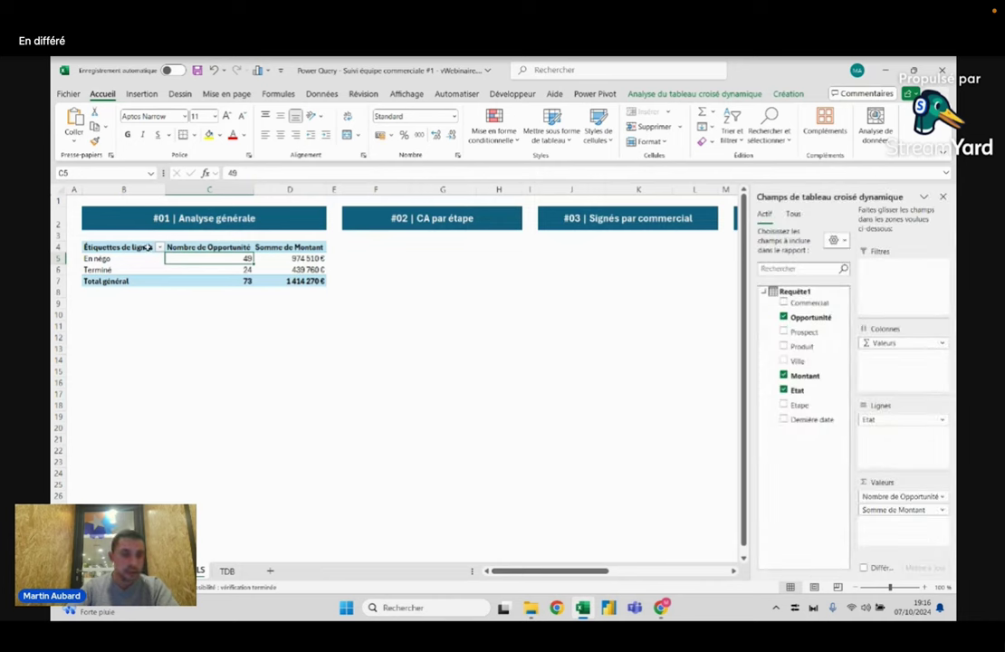
pyautogui.moveTo(147, 248); pyautogui.dragTo(289, 281)
pyautogui.hotkey('ctrl', 'c')
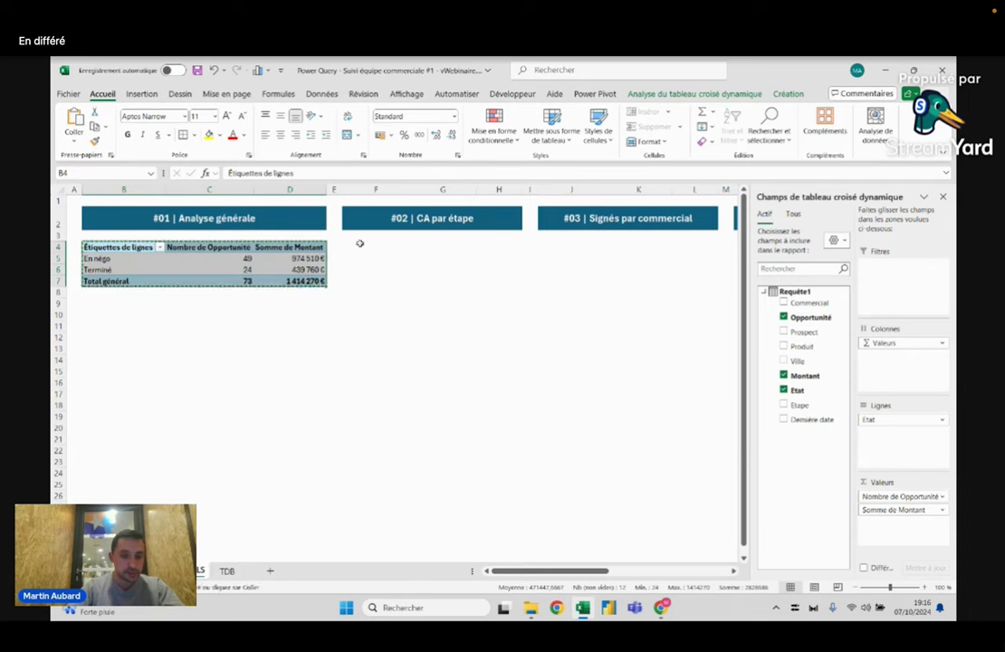
pyautogui.click(360, 243)
pyautogui.hotkey('ctrl', 'v')
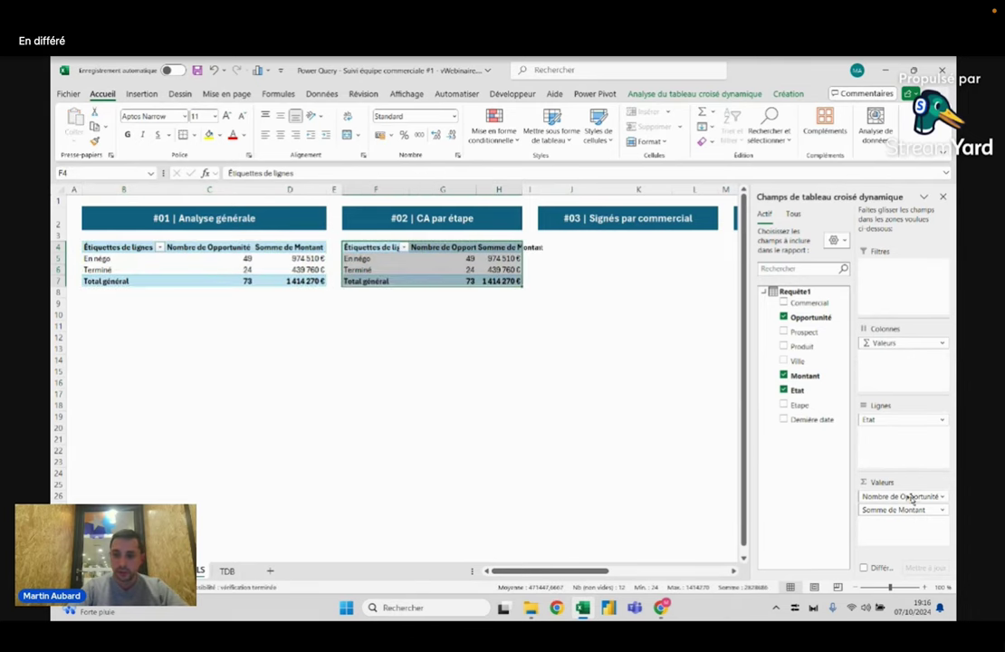
# - Drop the opportunity count and add Etape under Etat, e.g. Etape #2 344 830, Etape #5 439 760
pyautogui.moveTo(911, 497); pyautogui.dragTo(801, 466)
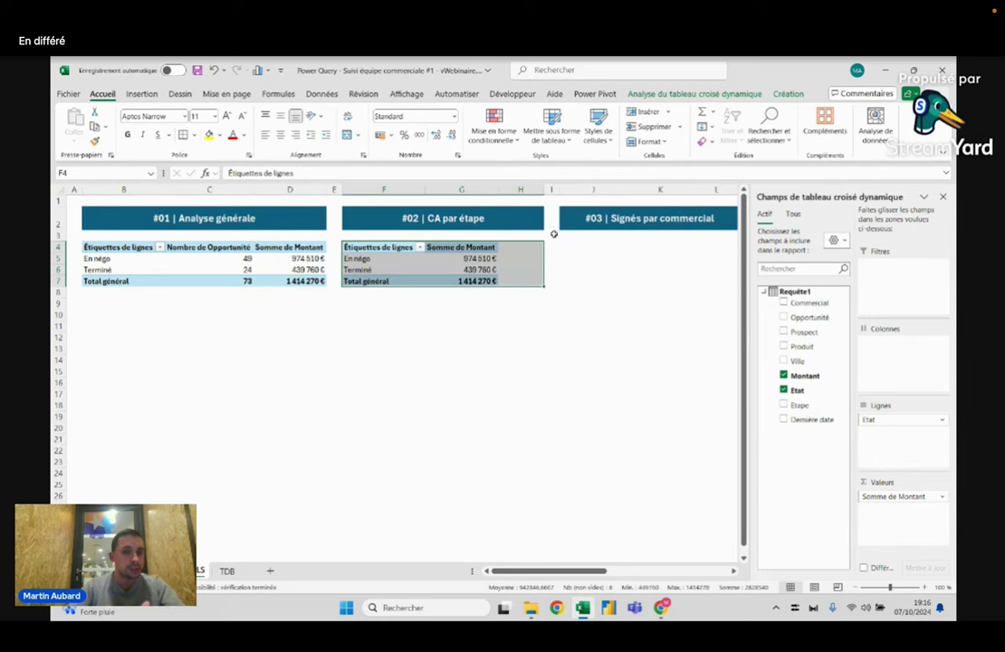
pyautogui.click(390, 222)
pyautogui.moveTo(380, 258); pyautogui.dragTo(423, 272)
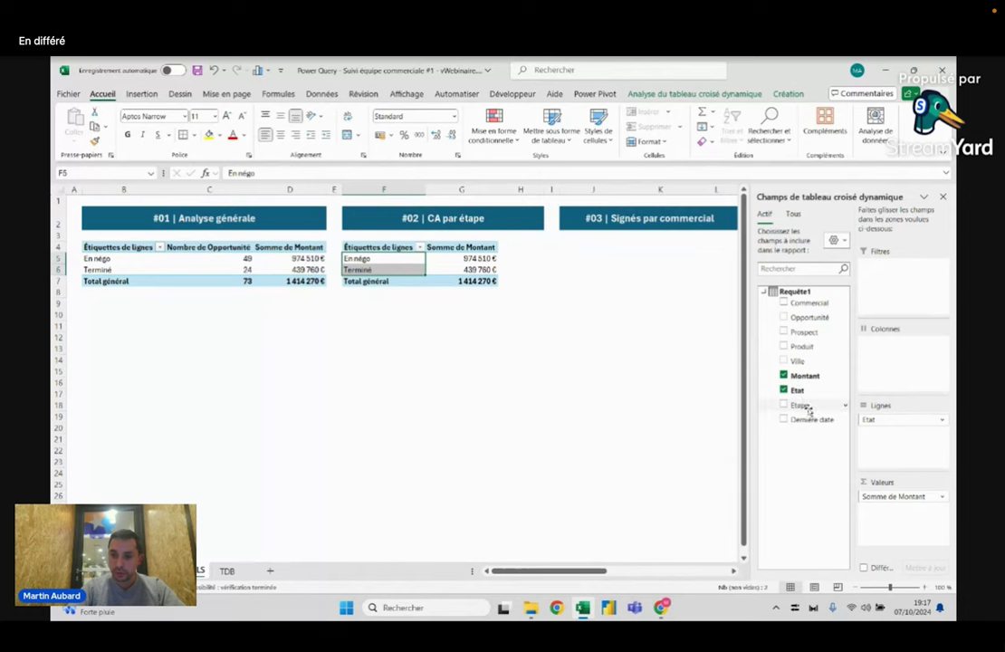
pyautogui.moveTo(800, 405); pyautogui.dragTo(851, 442)
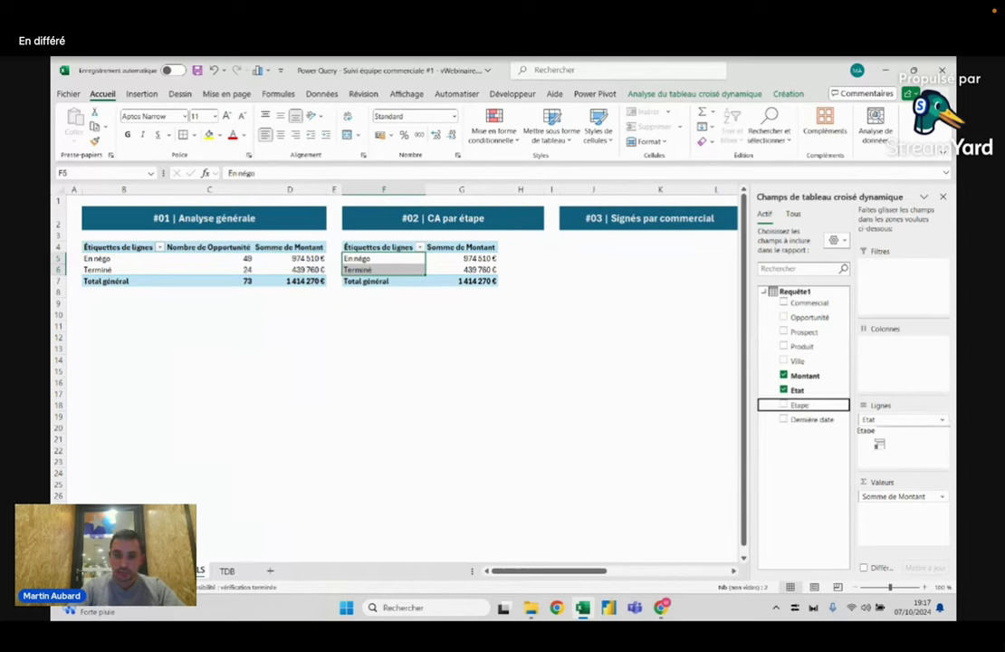
pyautogui.click(384, 281)
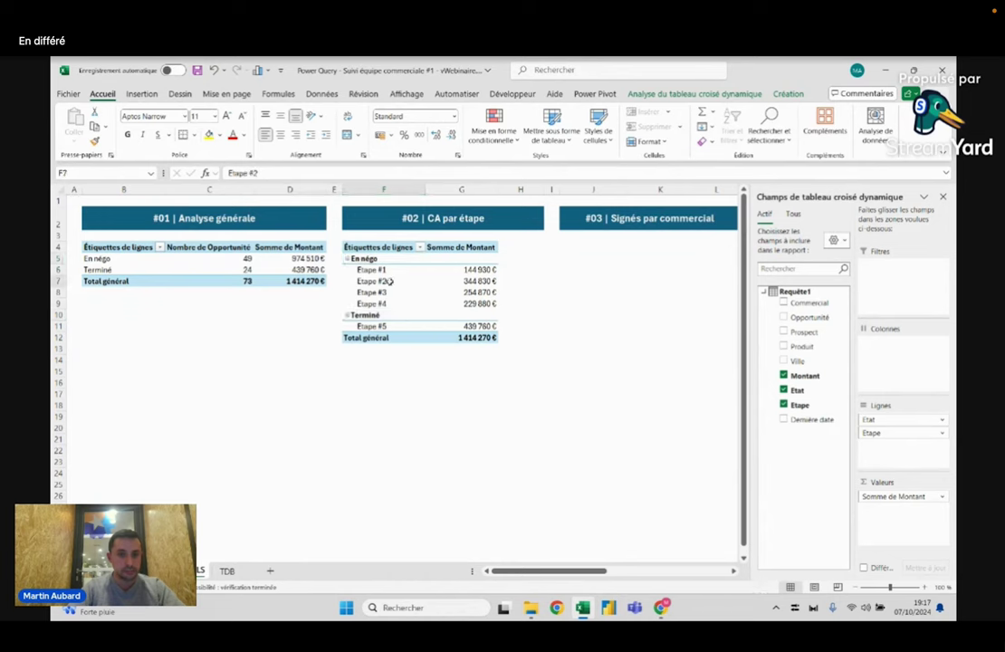
pyautogui.moveTo(395, 269); pyautogui.dragTo(489, 302)
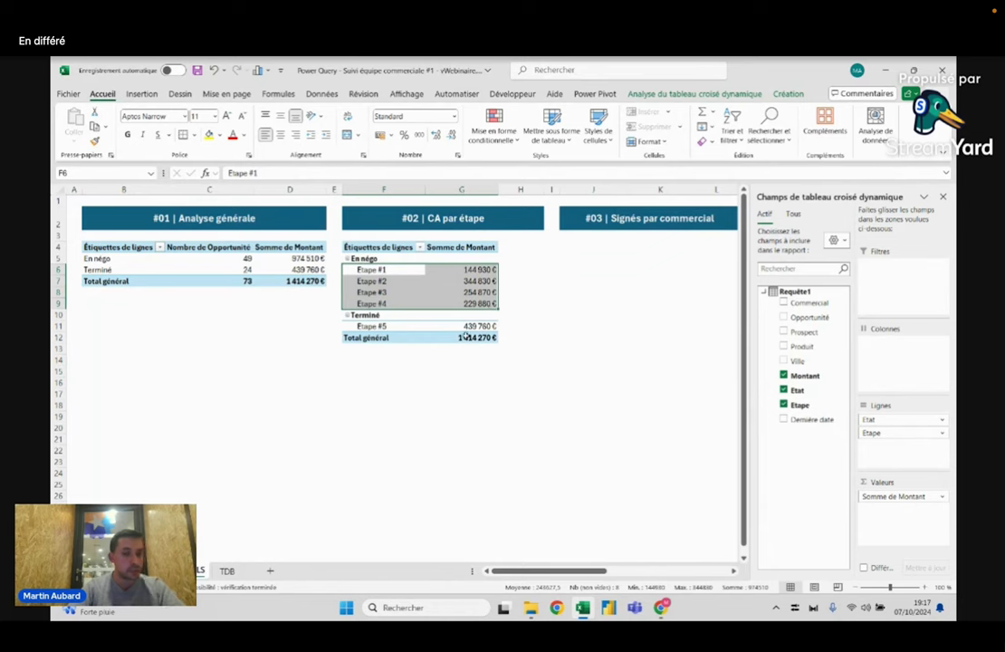
pyautogui.click(374, 327)
pyautogui.click(486, 325)
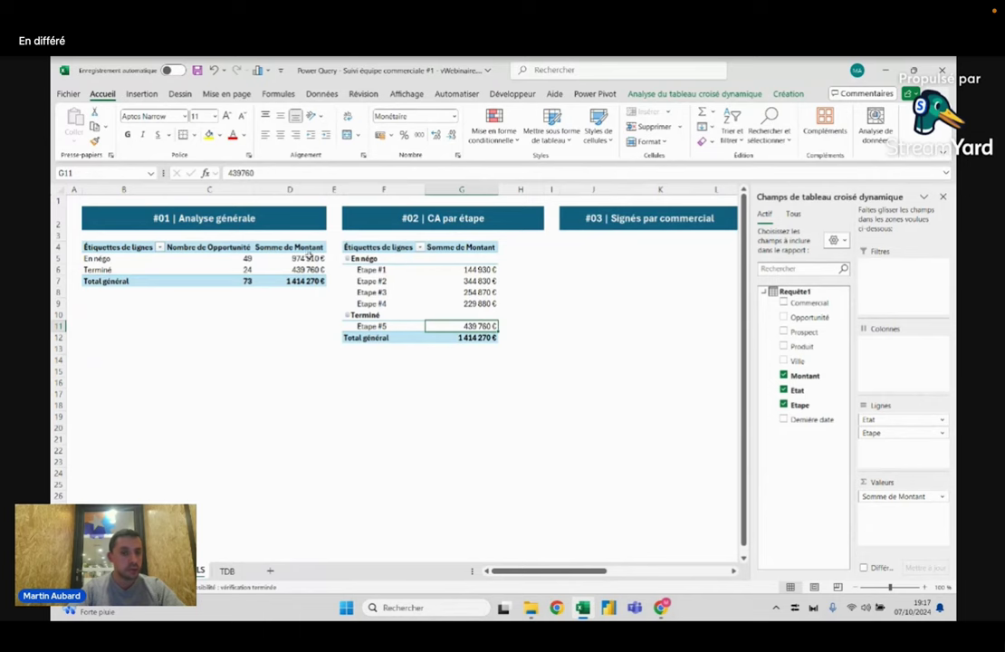
pyautogui.click(478, 280)
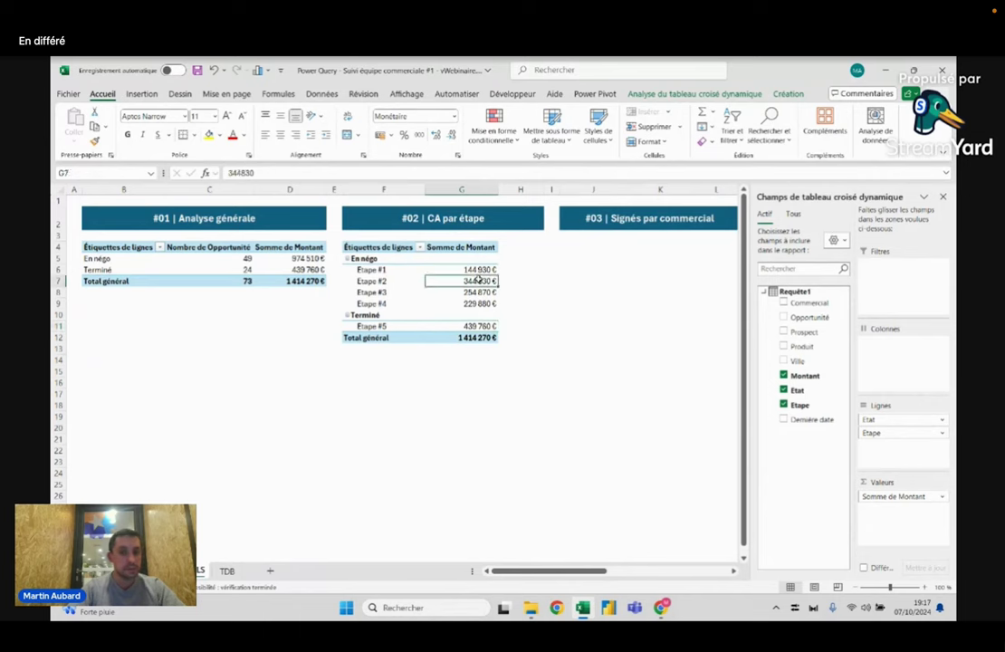
pyautogui.click(145, 95)
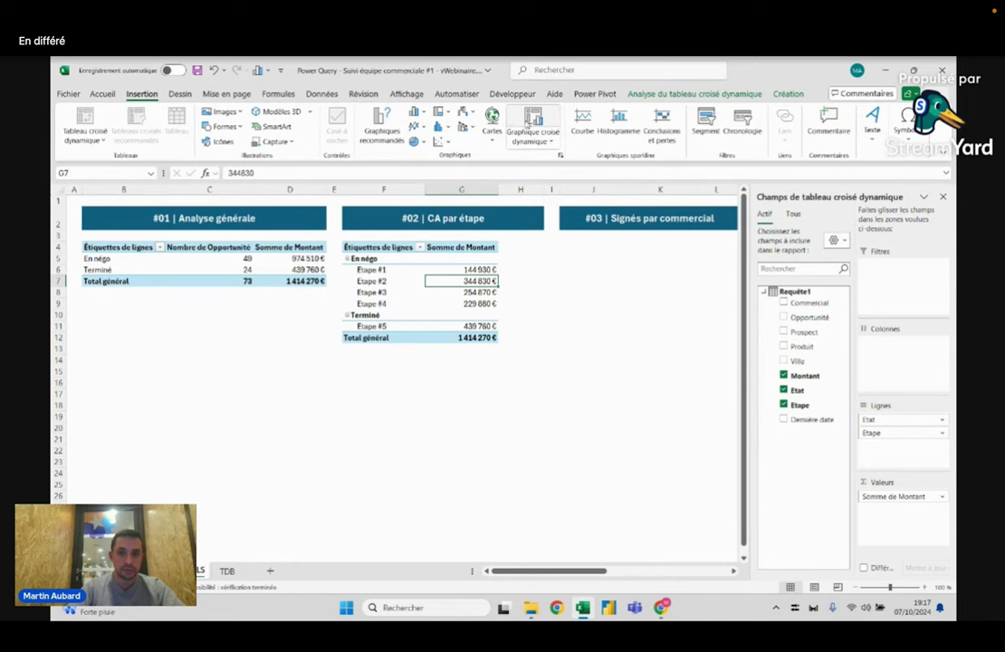
# - Insert a Barres groupées pivot chart and move it onto TDB below the KPI cards
pyautogui.click(537, 120)
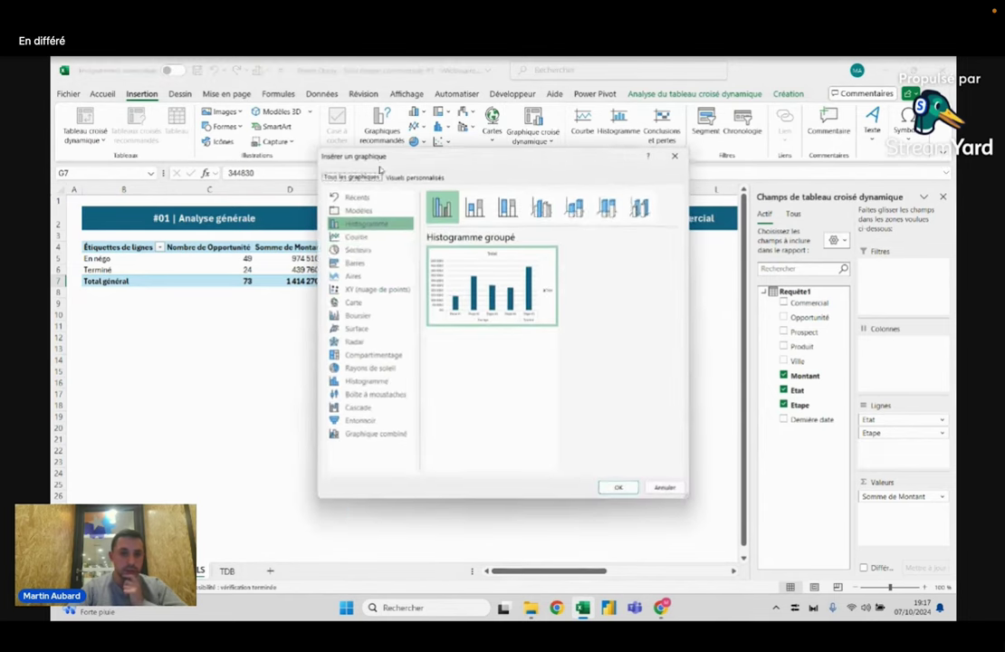
pyautogui.click(355, 263)
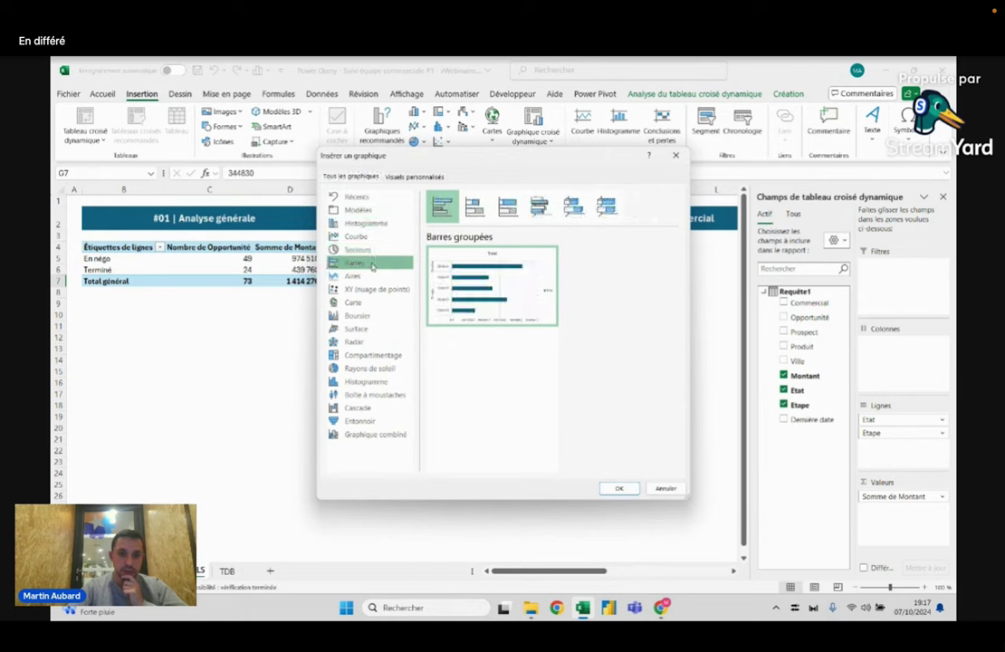
pyautogui.click(619, 489)
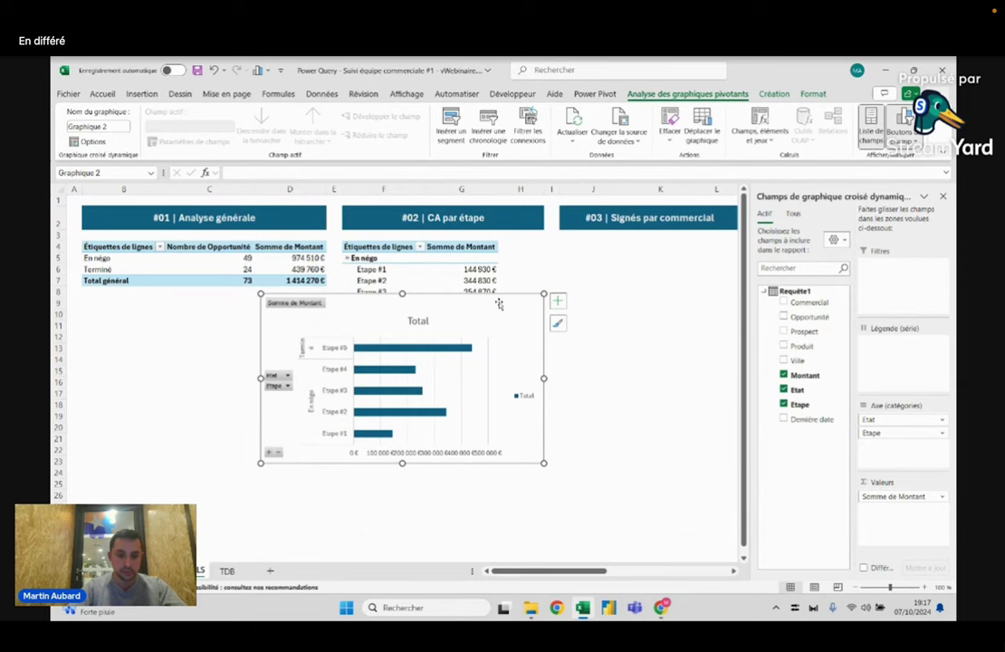
pyautogui.press('Delete')
pyautogui.click(228, 571)
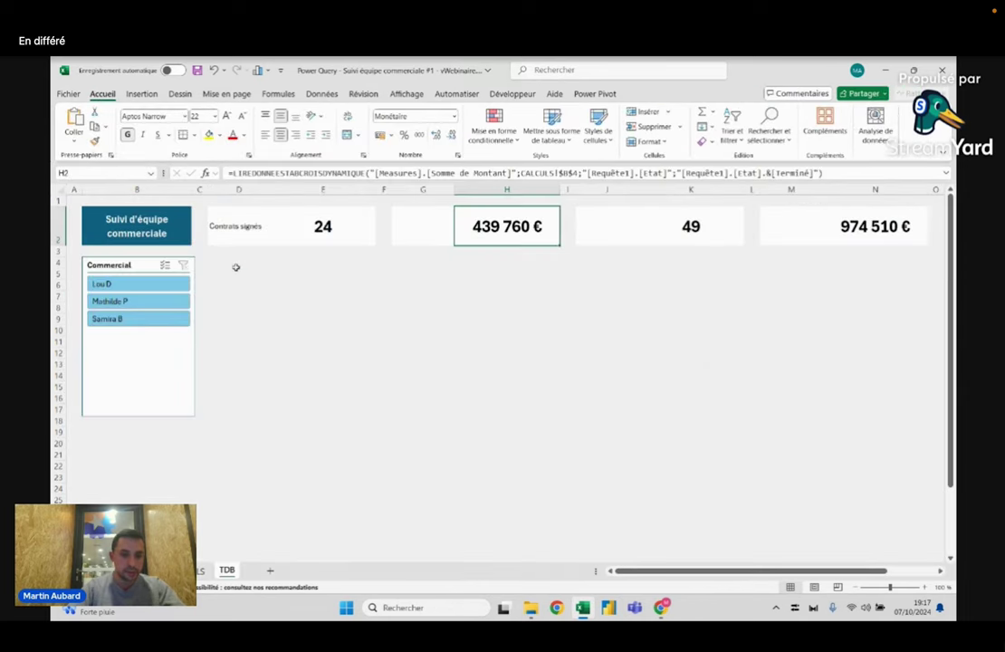
pyautogui.hotkey('ctrl', 'v')
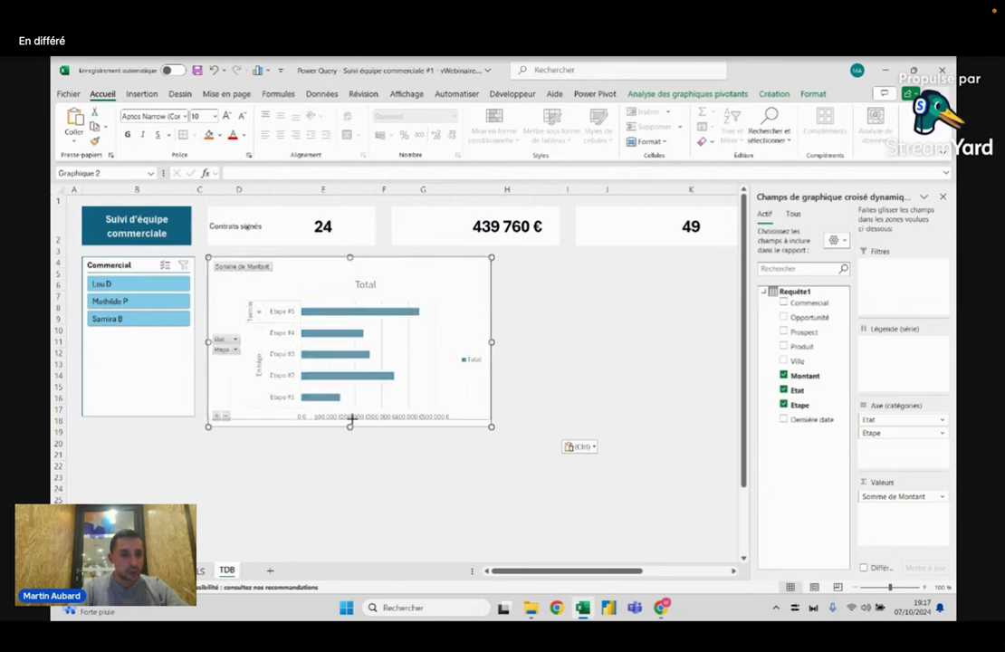
pyautogui.moveTo(350, 419); pyautogui.dragTo(350, 409)
pyautogui.moveTo(491, 336); pyautogui.dragTo(558, 327)
pyautogui.click(610, 328)
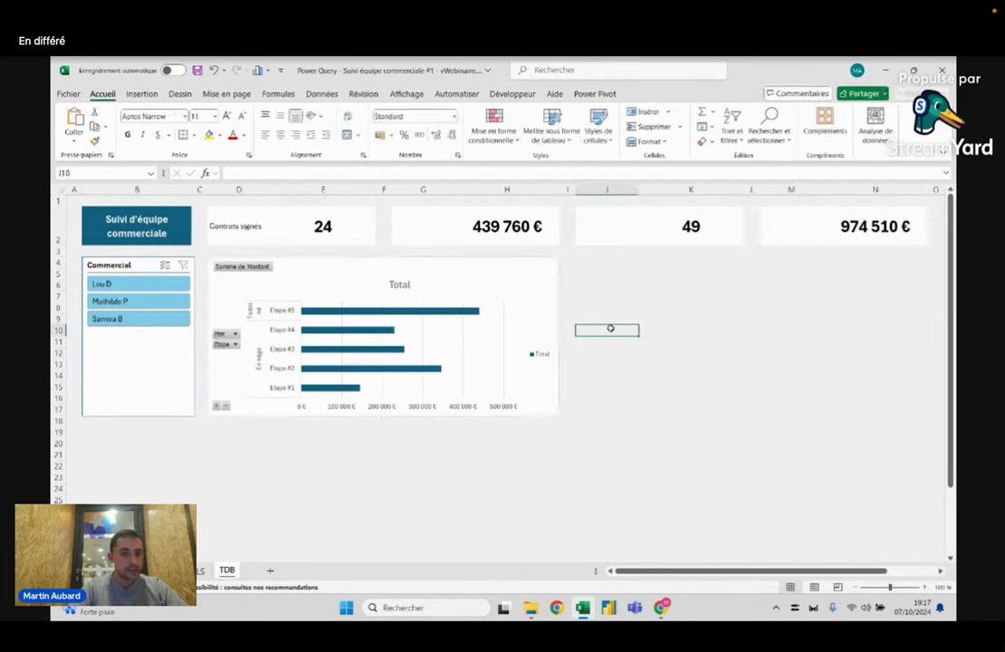
# - Hide all chart field buttons, delete the value axis and add data labels
pyautogui.rightClick(259, 268)
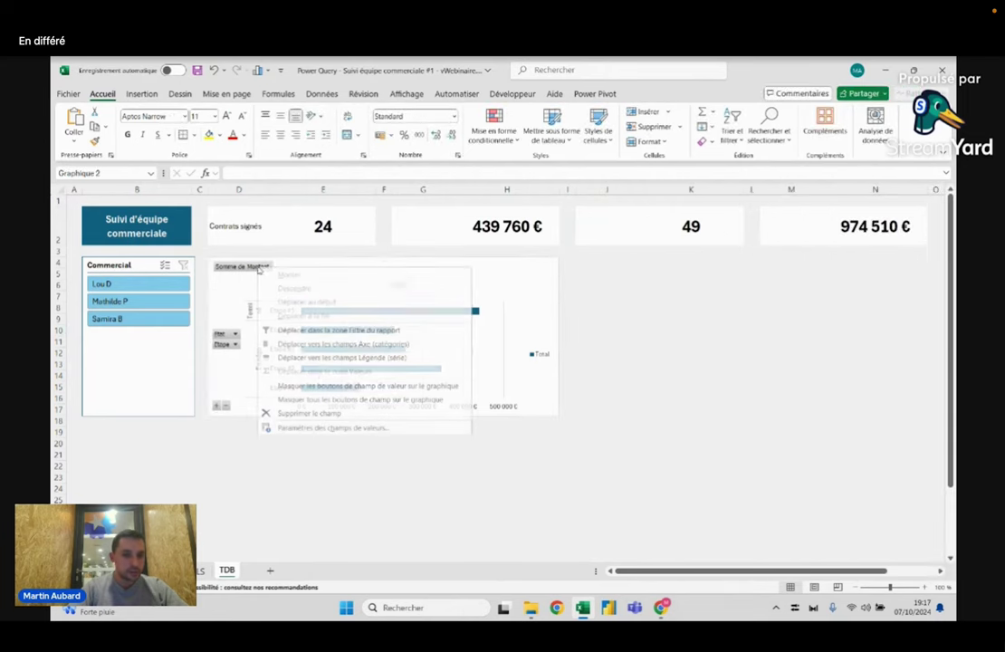
pyautogui.click(316, 400)
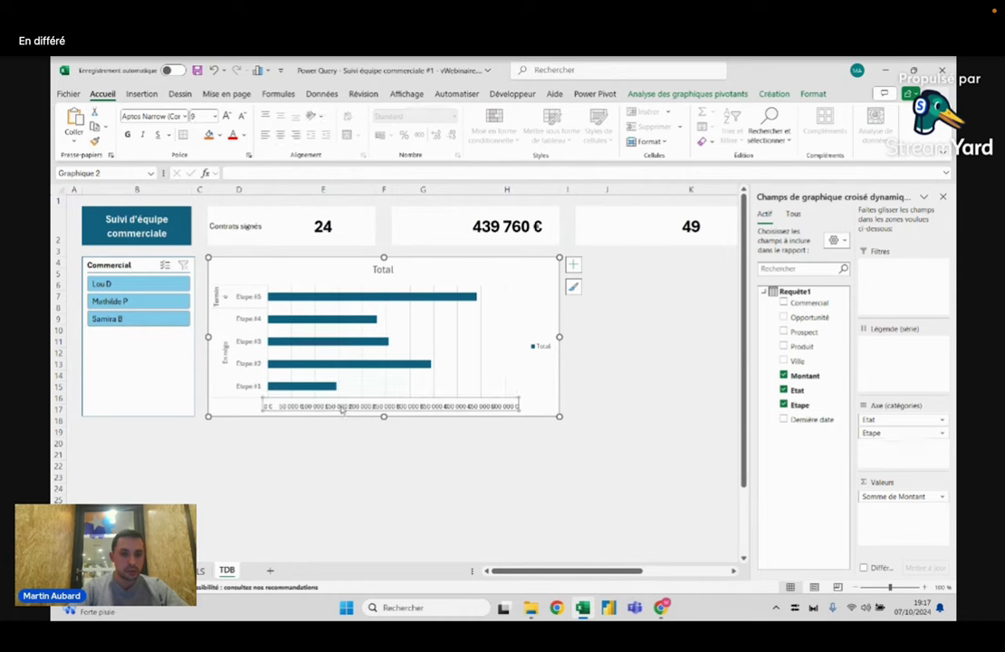
pyautogui.press('Delete')
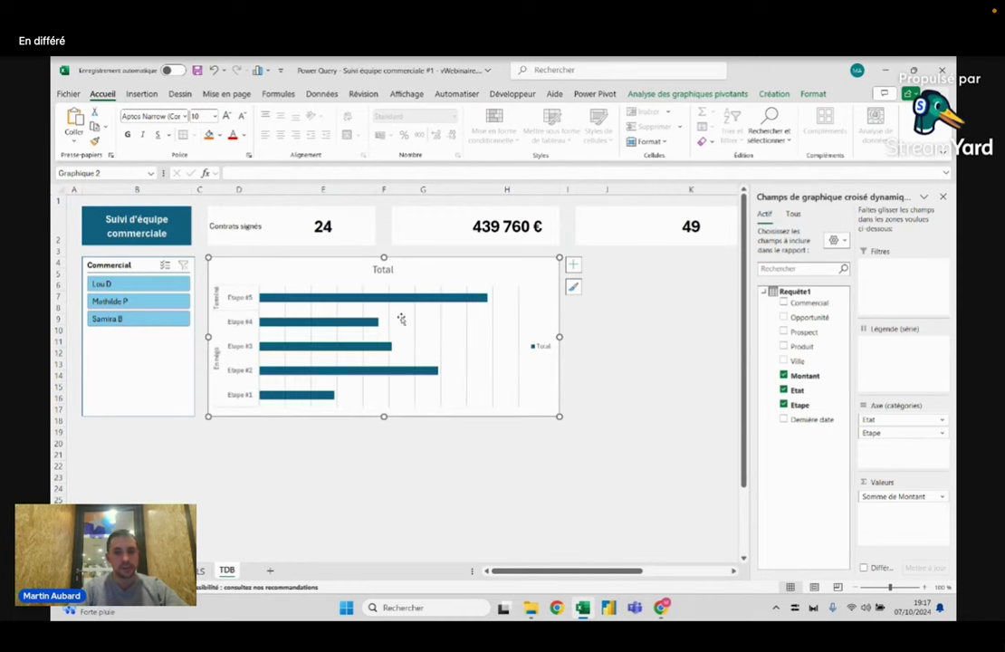
pyautogui.click(573, 266)
pyautogui.moveTo(646, 314)
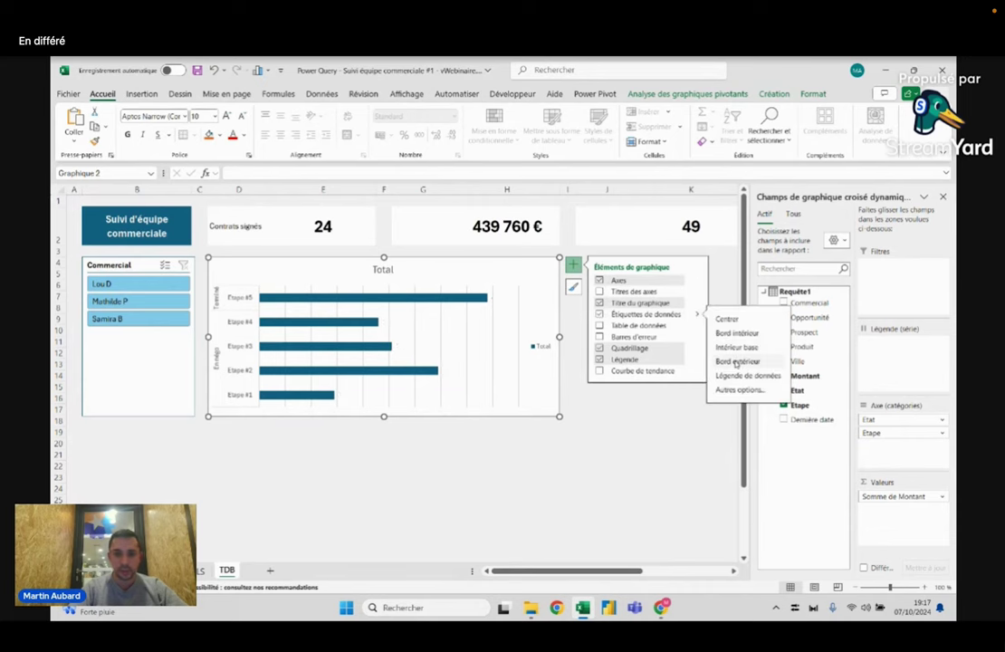
pyautogui.click(735, 361)
pyautogui.click(521, 484)
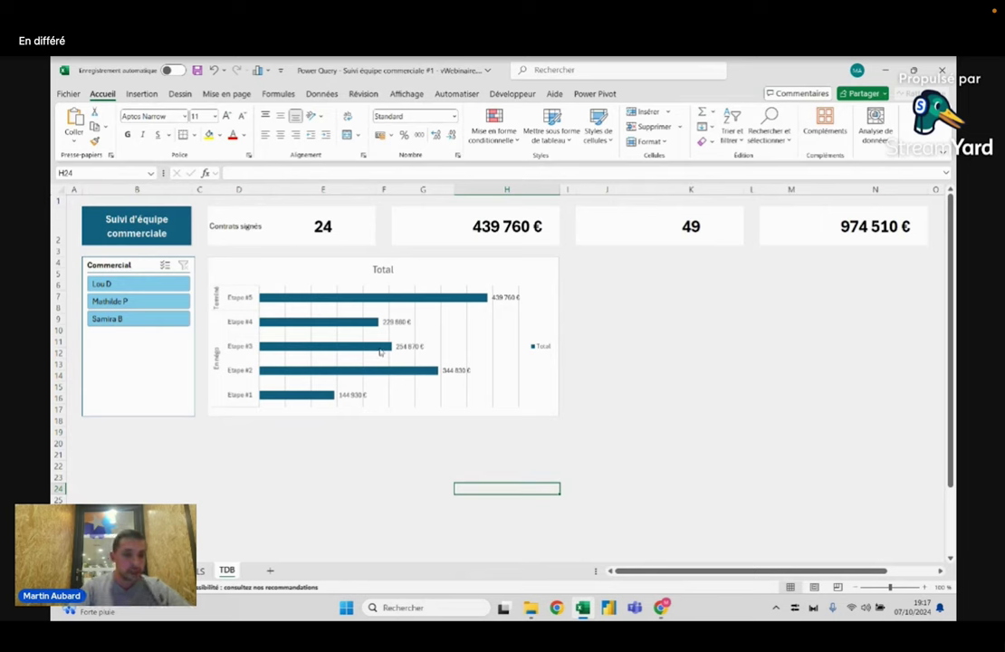
# - Filter the dashboard by several salespeople, then clear the Commercial filter
pyautogui.click(150, 285)
pyautogui.click(150, 302)
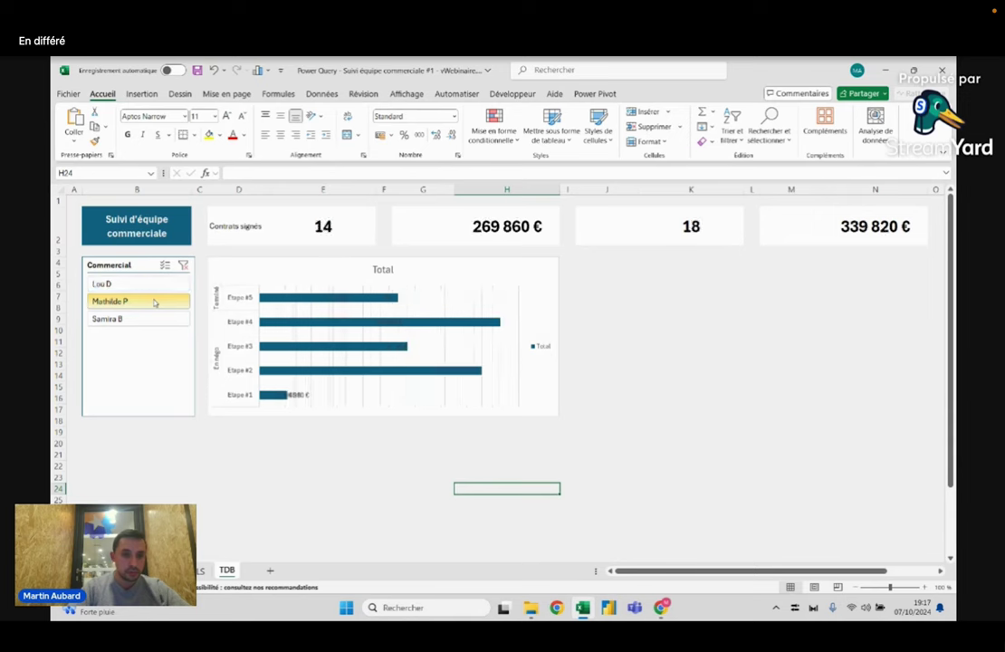
pyautogui.click(153, 318)
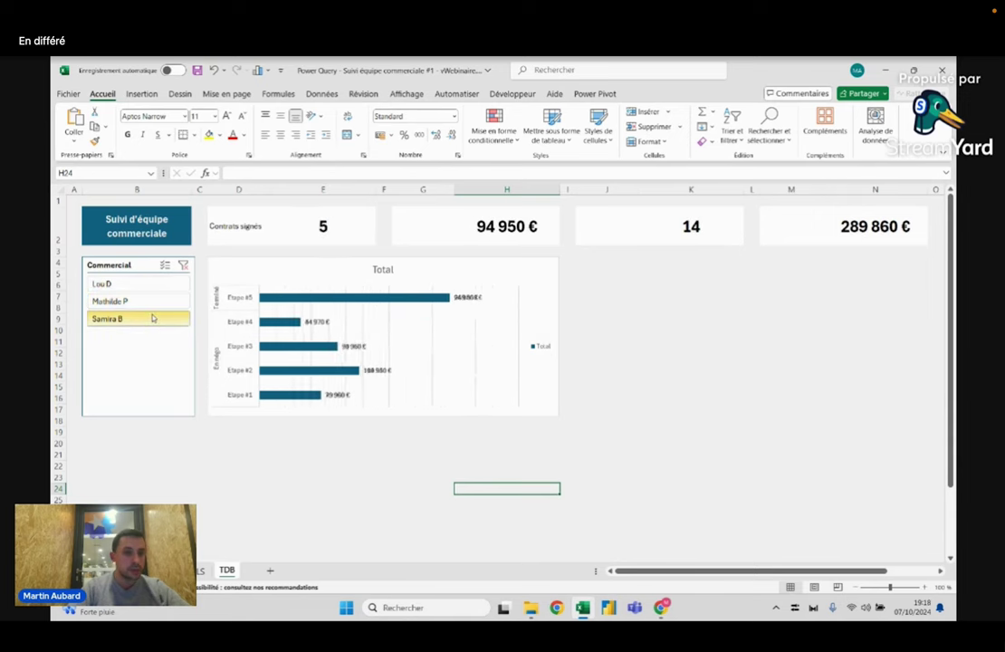
pyautogui.click(163, 284)
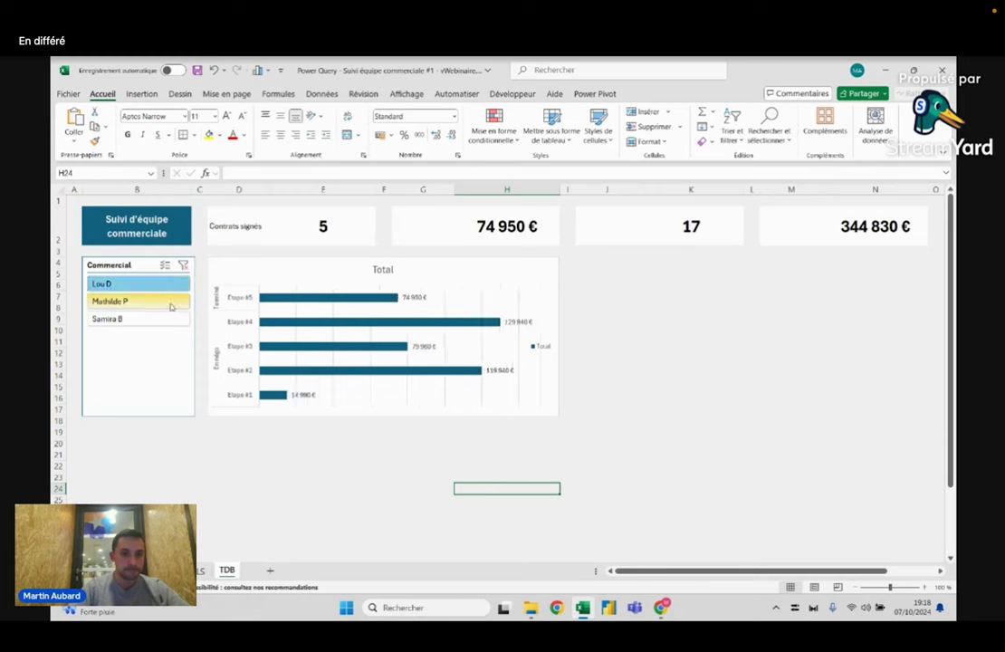
pyautogui.click(149, 300)
pyautogui.click(183, 265)
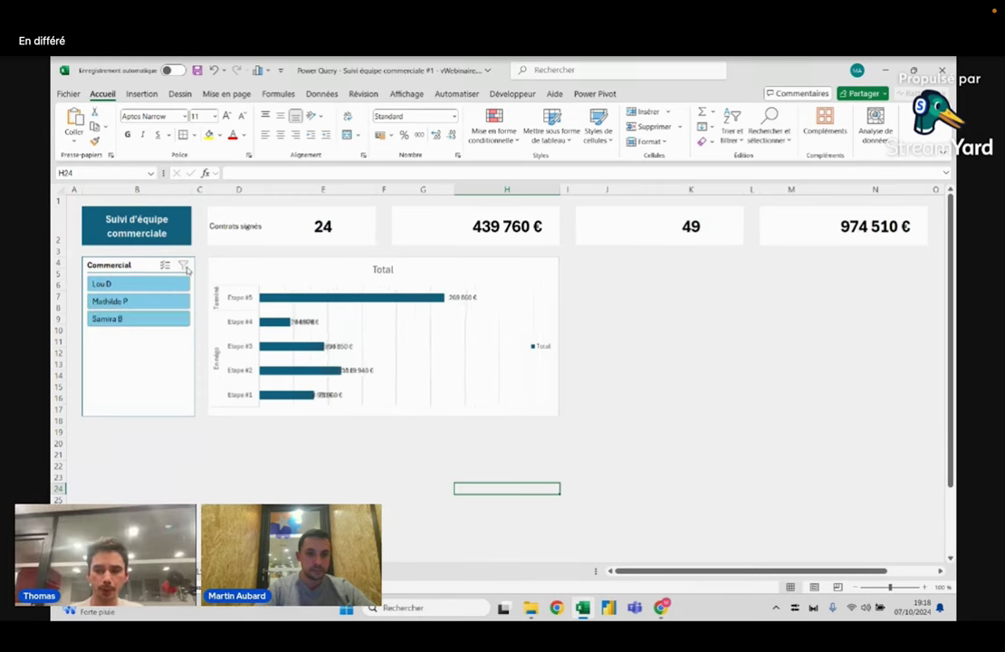
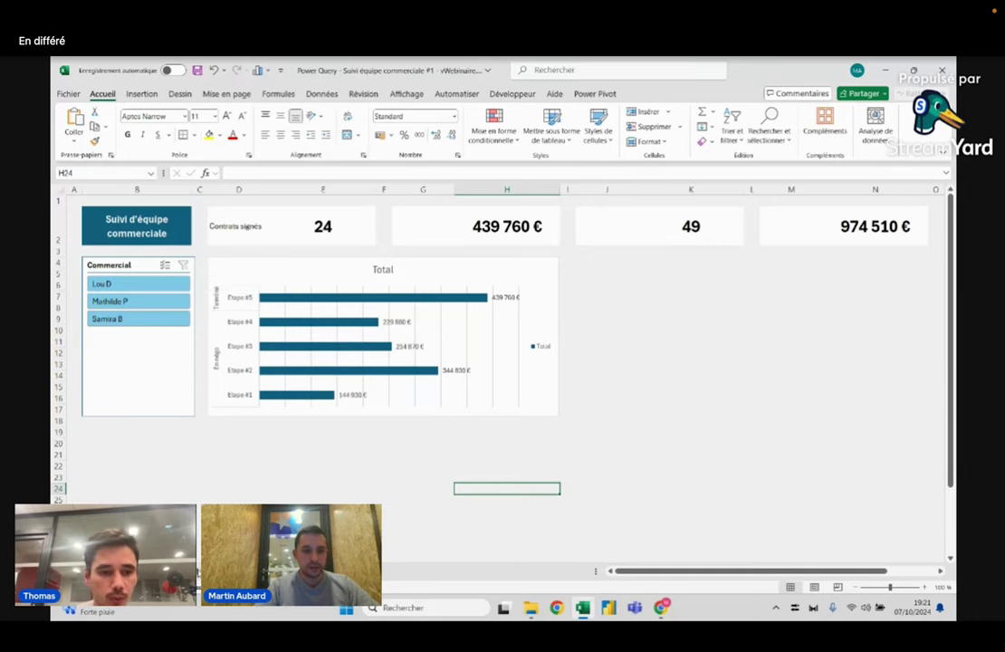
# - Copy the #02 CA par étape pivot table and paste it at J4 under the #03 heading
pyautogui.hotkey('ctrl', 'pagedown')
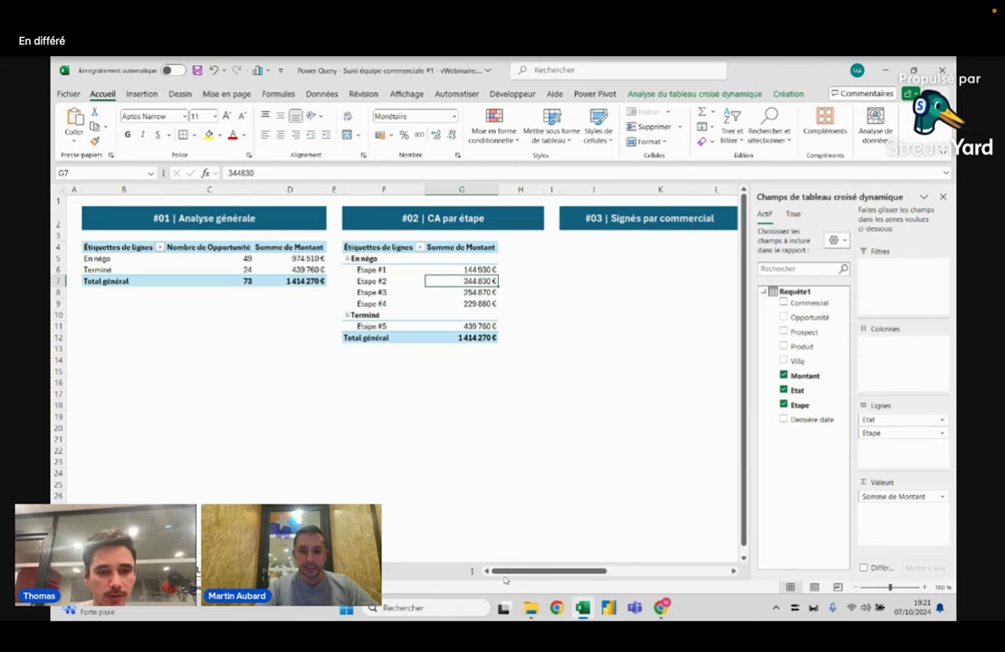
pyautogui.moveTo(507, 570); pyautogui.dragTo(564, 570)
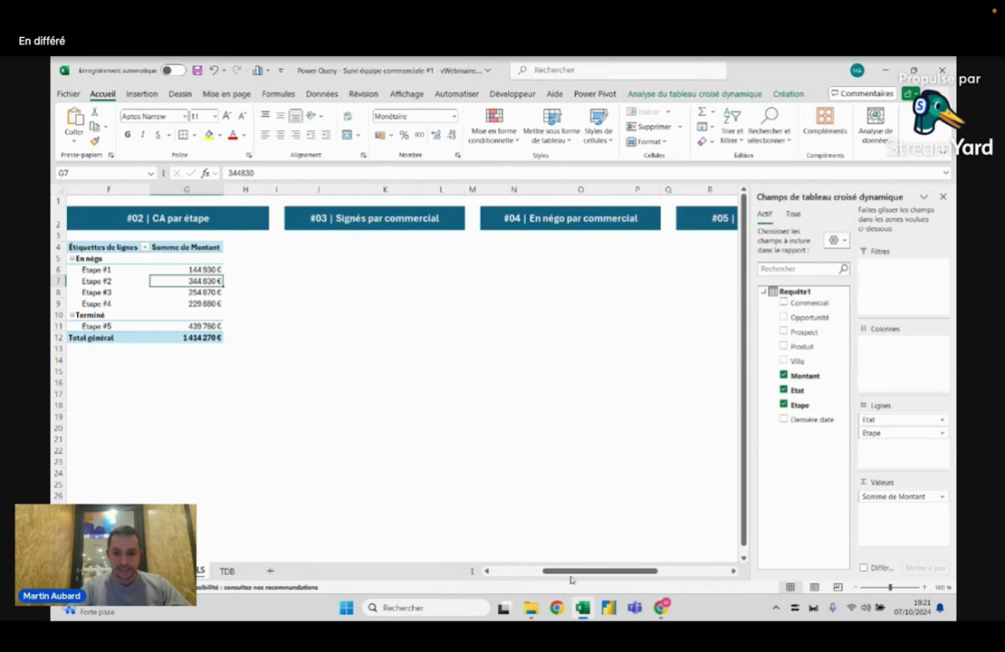
pyautogui.moveTo(571, 572); pyautogui.dragTo(542, 572)
pyautogui.moveTo(271, 247); pyautogui.dragTo(357, 347)
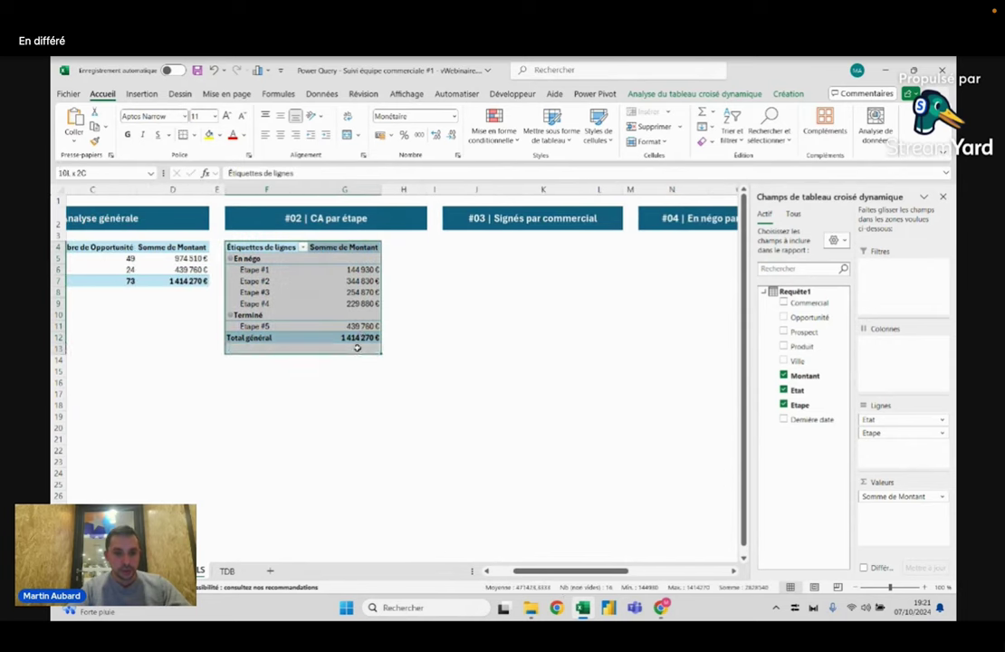
pyautogui.hotkey('ctrl', 'c')
pyautogui.click(457, 245)
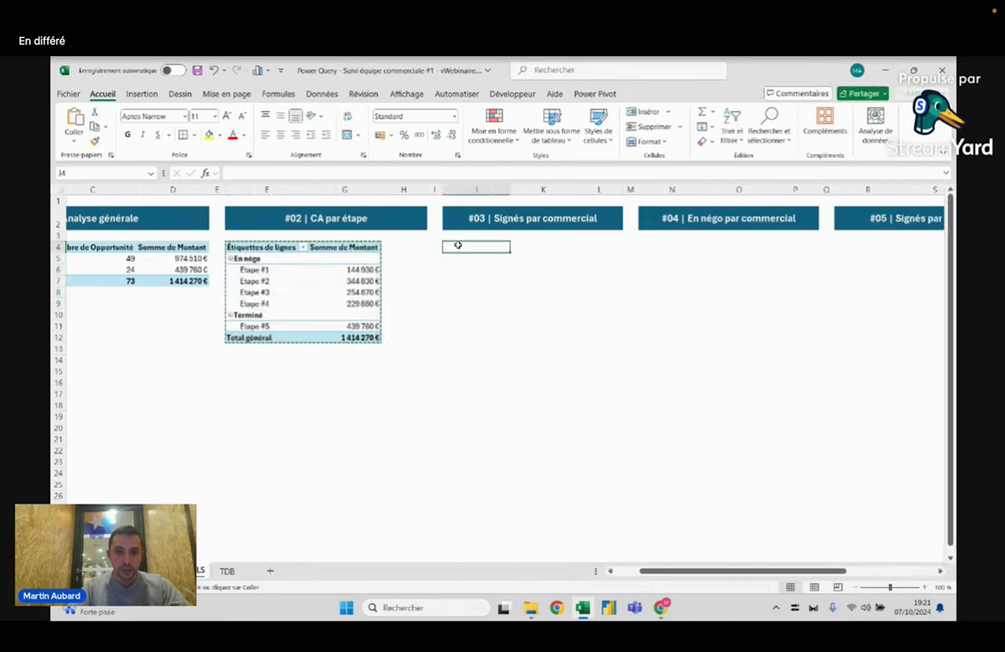
pyautogui.hotkey('ctrl', 'v')
# - Replace Etape with Commercial in the copied pivot's rows and check the per-salesperson amounts
pyautogui.click(534, 280)
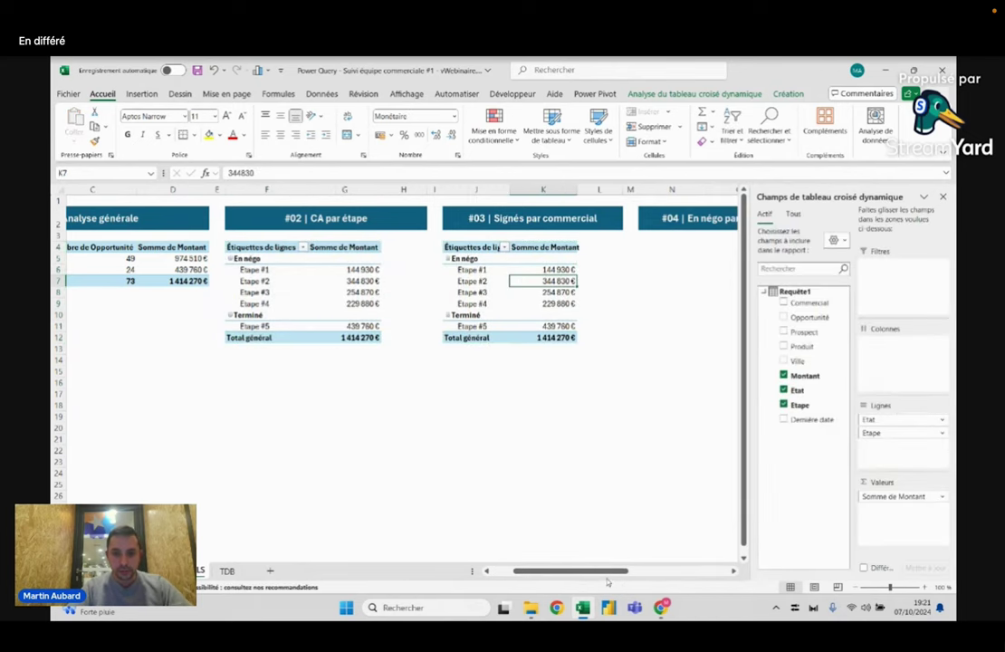
pyautogui.moveTo(608, 572); pyautogui.dragTo(648, 572)
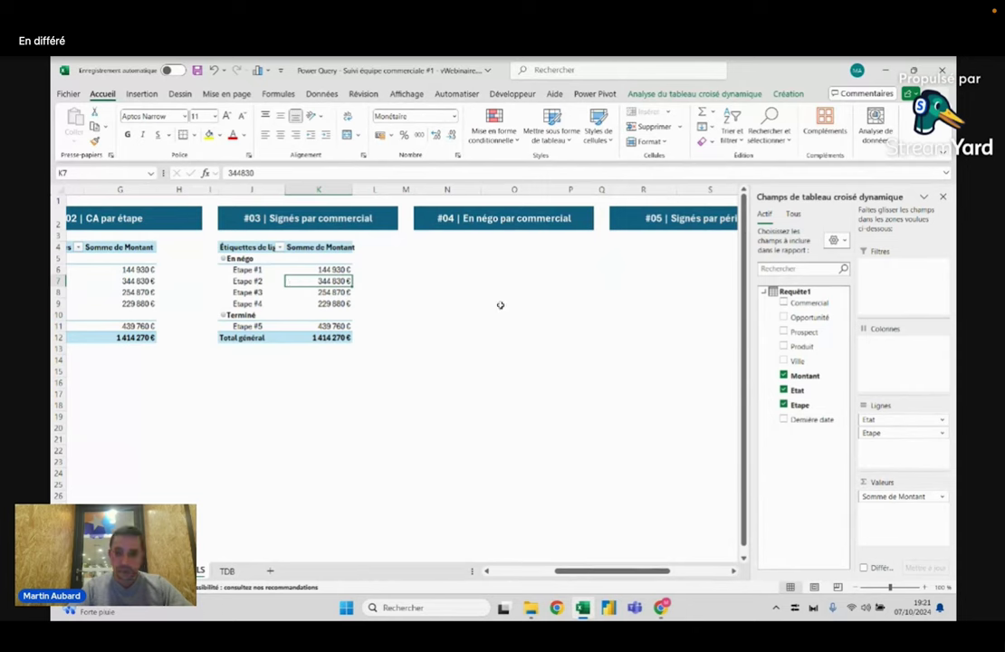
pyautogui.moveTo(864, 435); pyautogui.dragTo(828, 409)
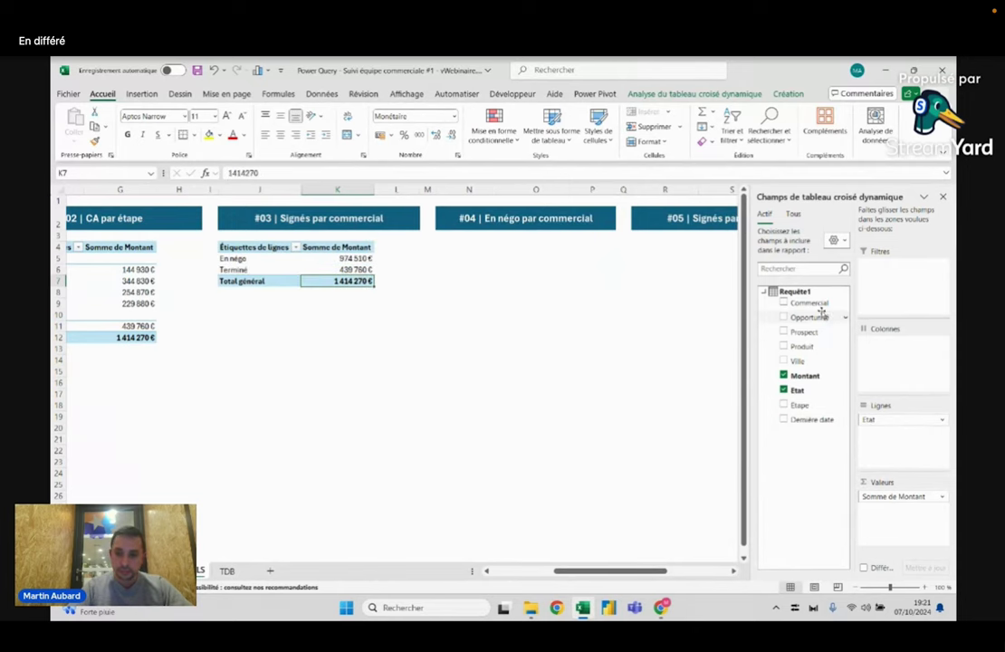
pyautogui.moveTo(808, 303); pyautogui.dragTo(902, 433)
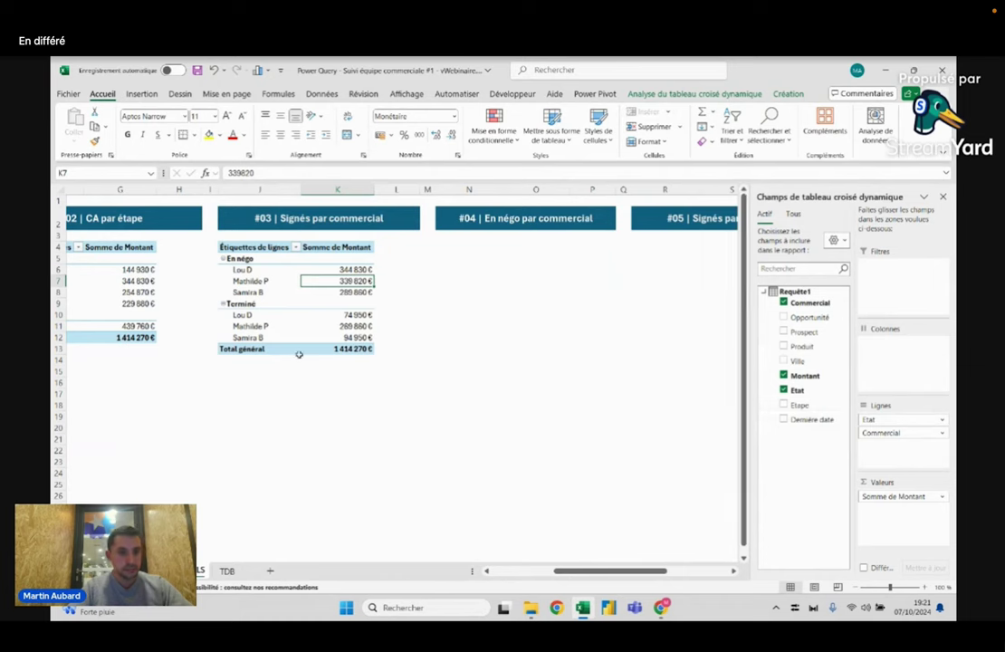
pyautogui.moveTo(359, 269); pyautogui.dragTo(360, 287)
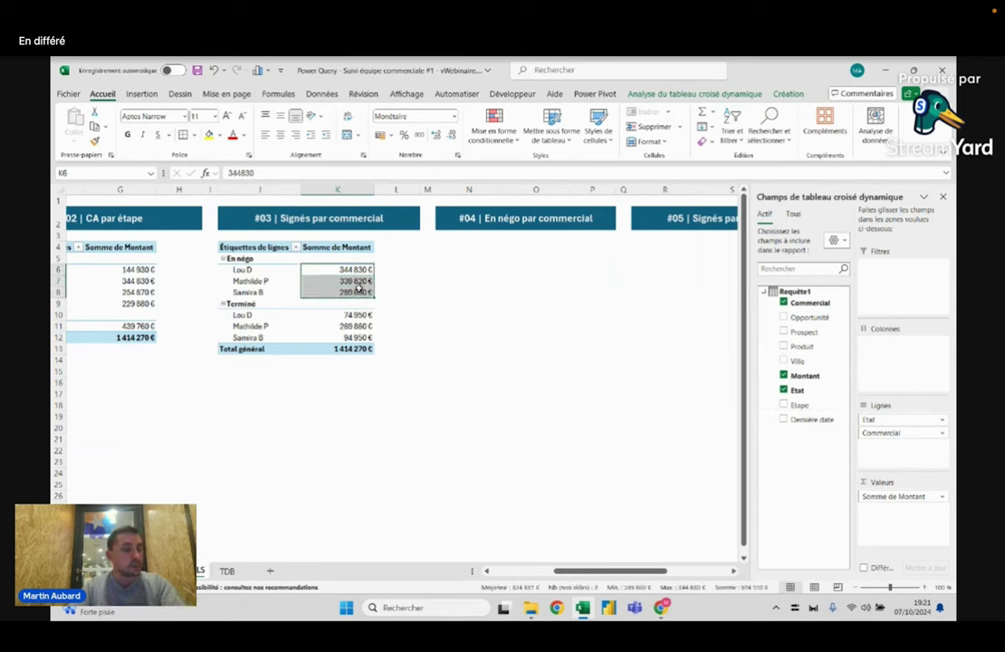
pyautogui.click(343, 326)
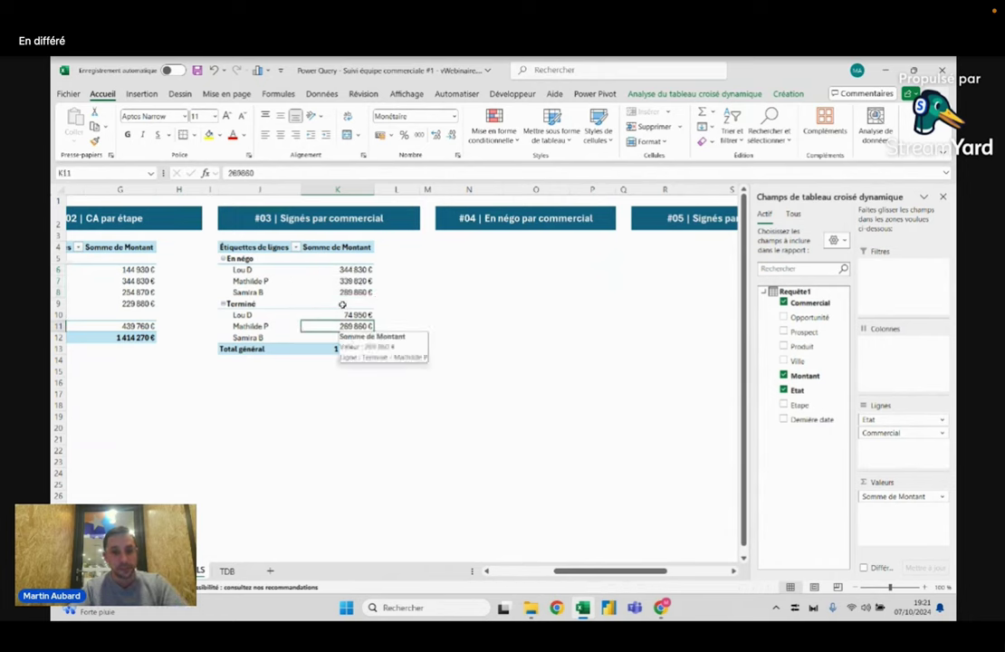
pyautogui.click(347, 293)
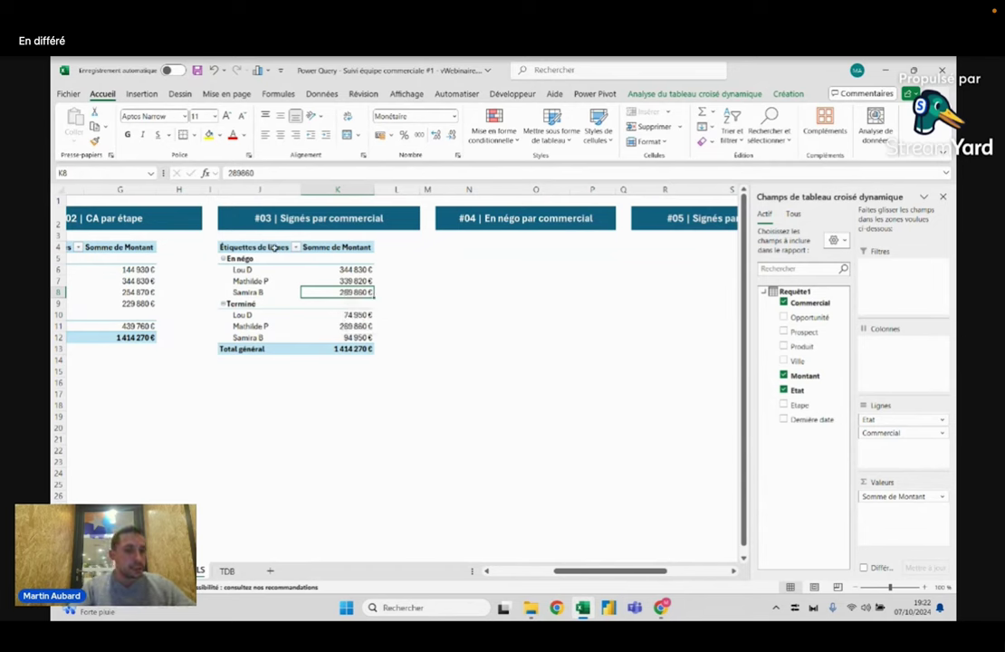
pyautogui.moveTo(245, 248); pyautogui.dragTo(358, 342)
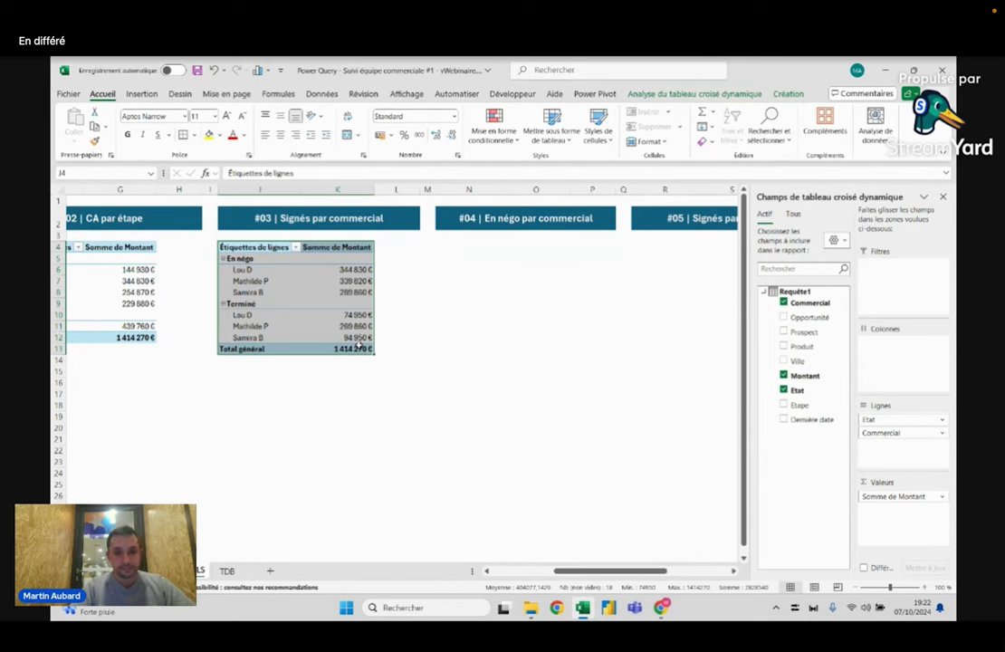
pyautogui.moveTo(355, 349)
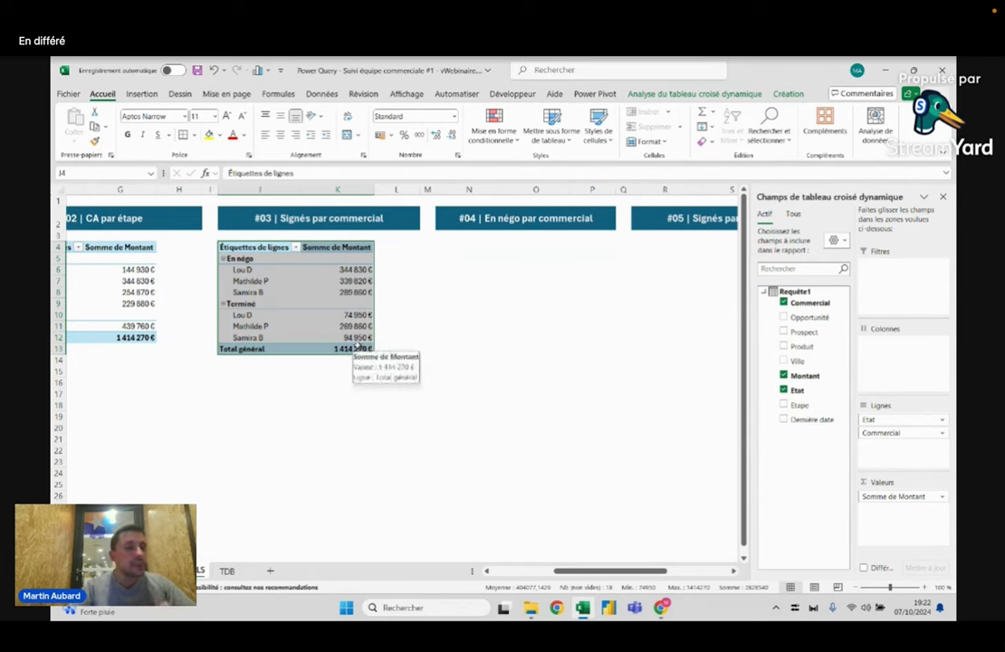
# - Filter the #03 pivot's État labels to keep only Terminé
pyautogui.click(243, 260)
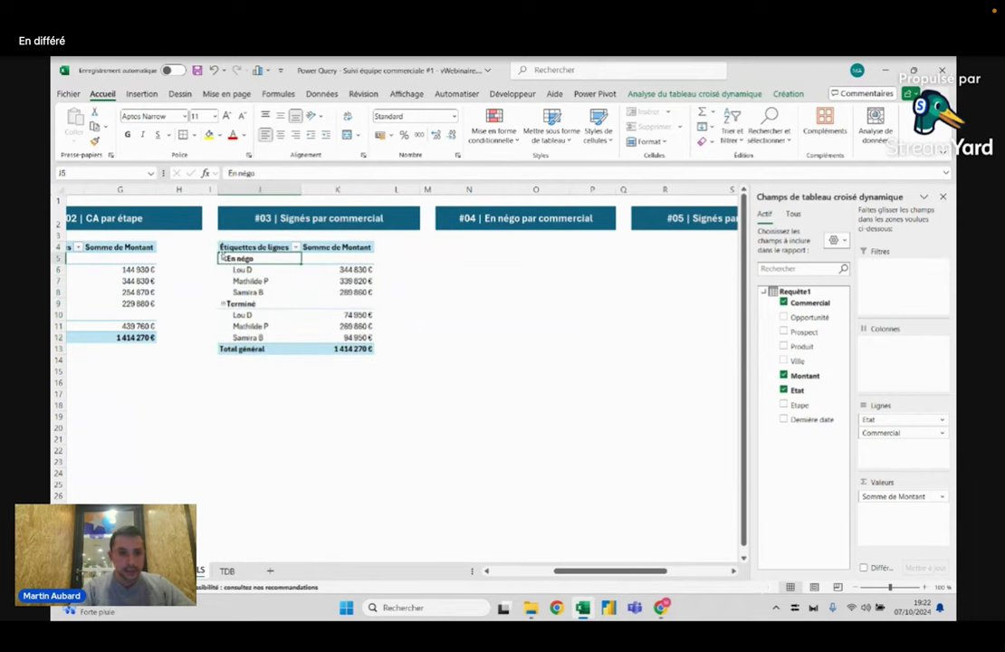
pyautogui.click(296, 247)
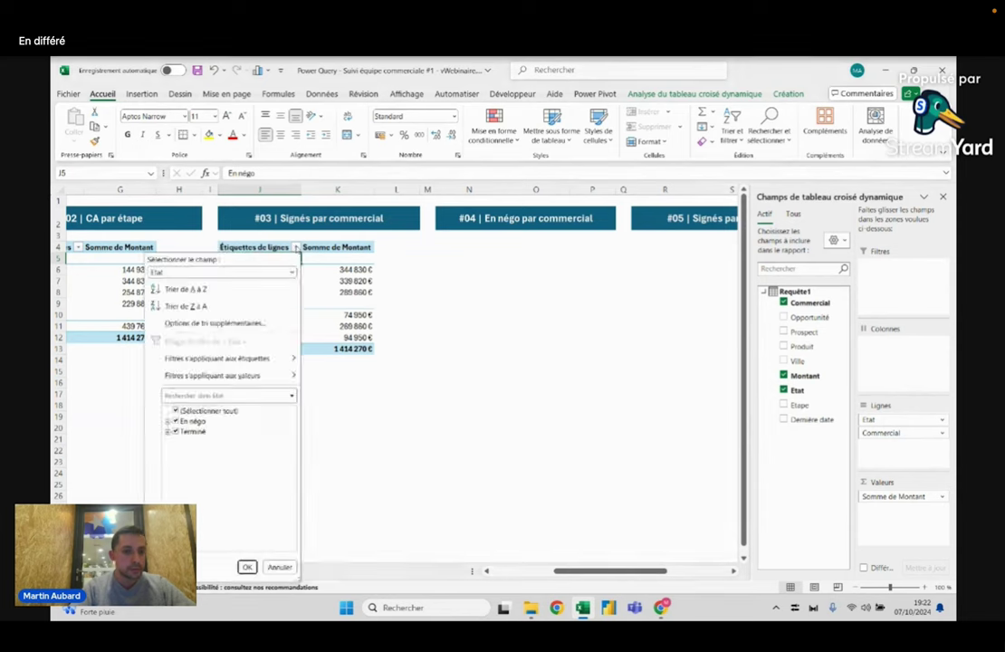
pyautogui.click(184, 422)
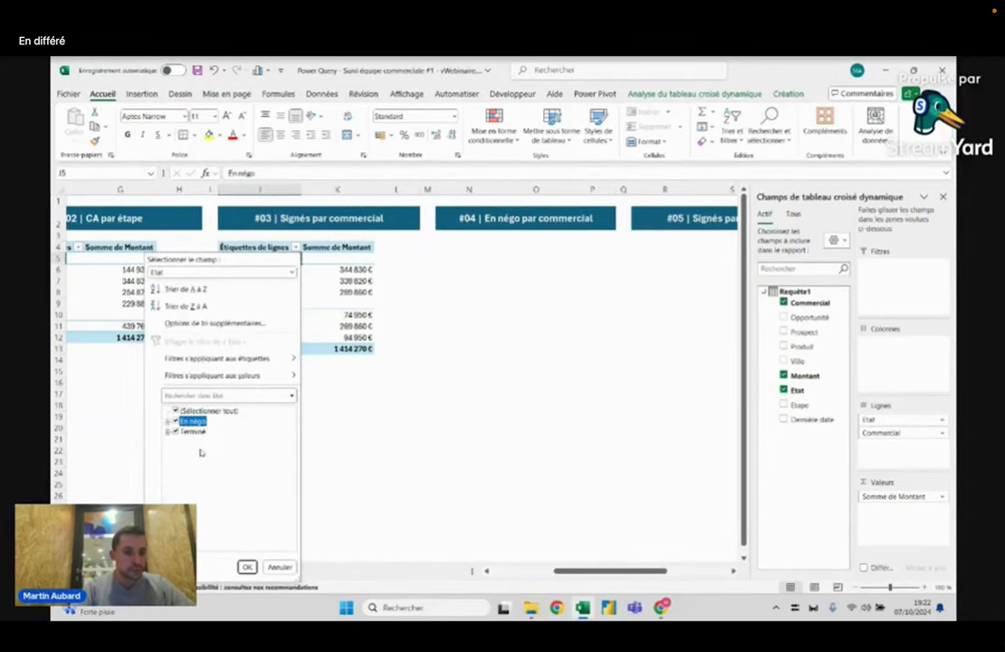
pyautogui.click(246, 566)
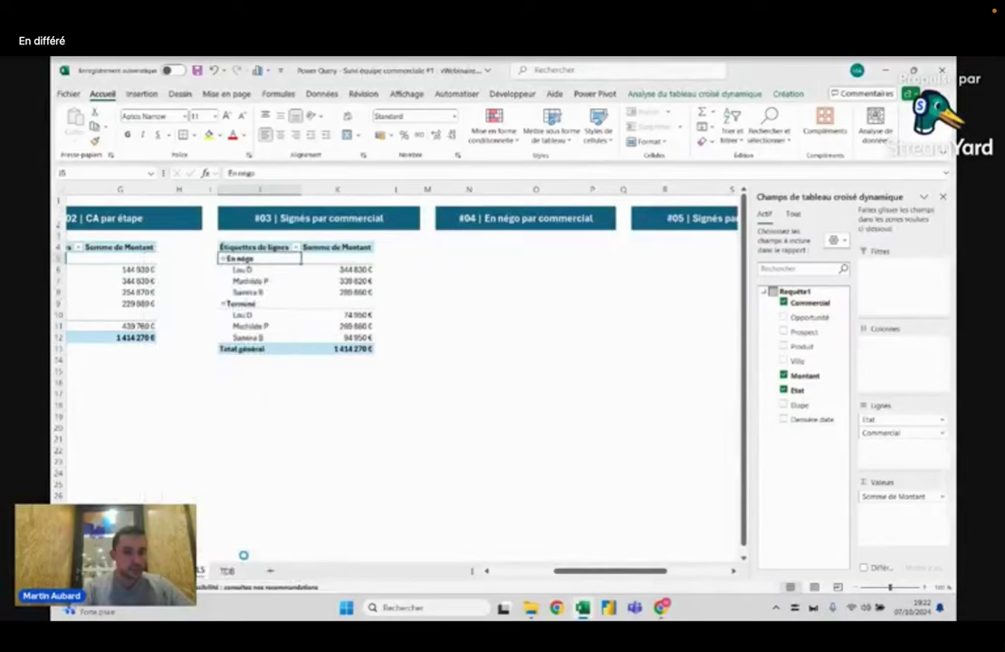
# - Paste a copy of the pivot at N4 and filter its État to En négo only
pyautogui.moveTo(250, 247); pyautogui.dragTo(337, 303)
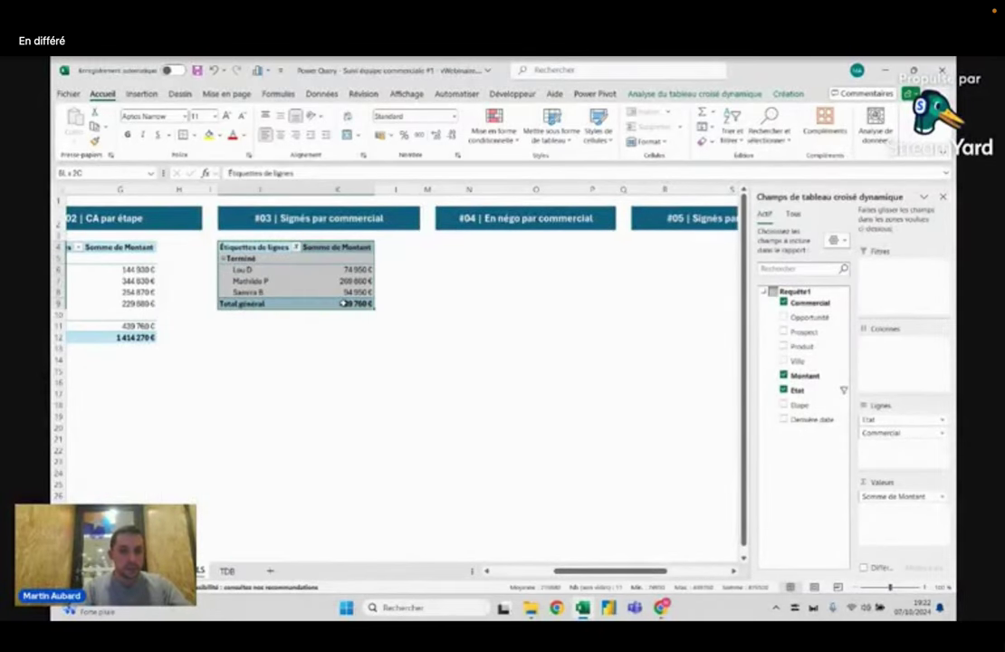
pyautogui.click(451, 249)
pyautogui.hotkey('ctrl', 'v')
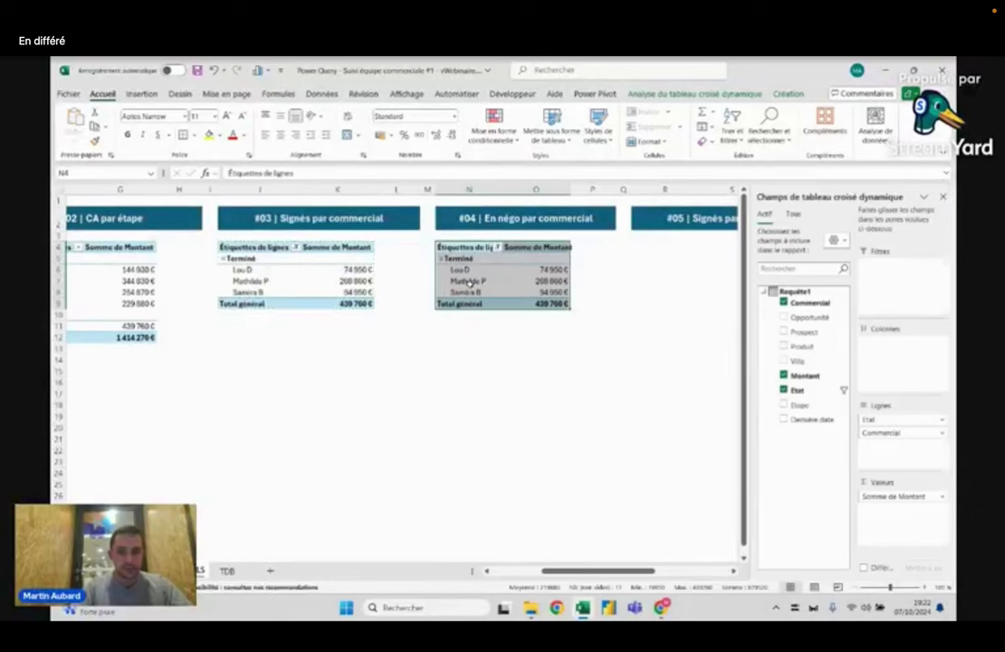
pyautogui.click(469, 281)
pyautogui.click(457, 258)
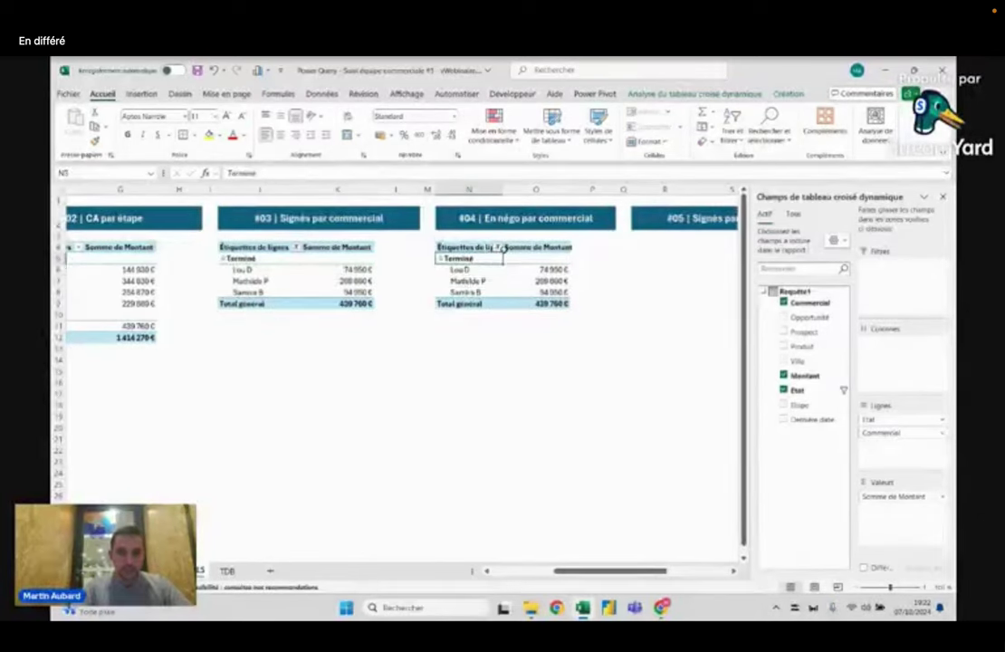
pyautogui.click(497, 246)
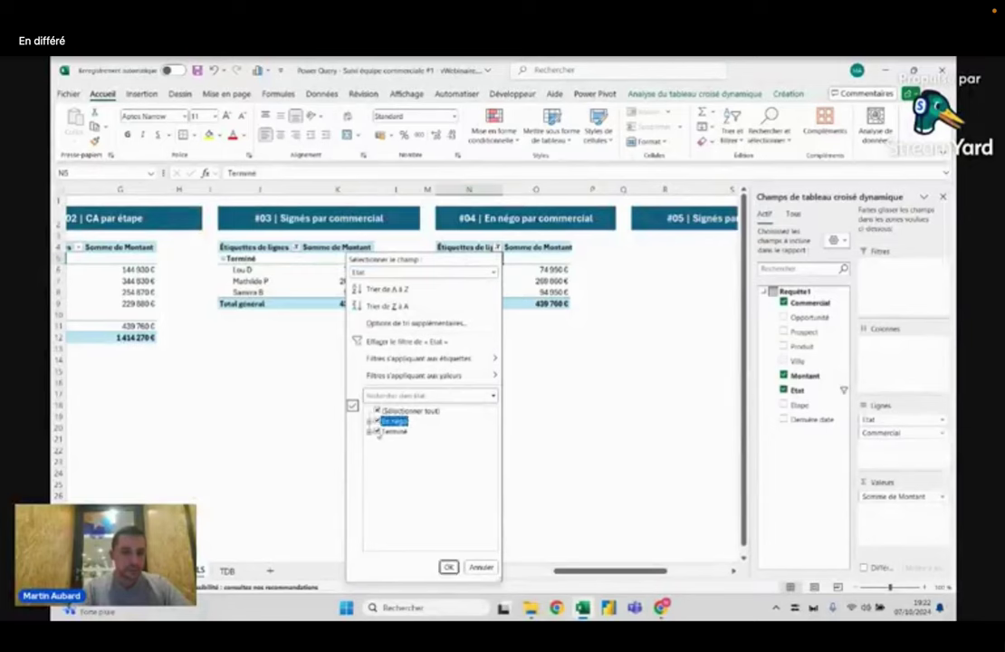
pyautogui.click(371, 431)
pyautogui.click(448, 566)
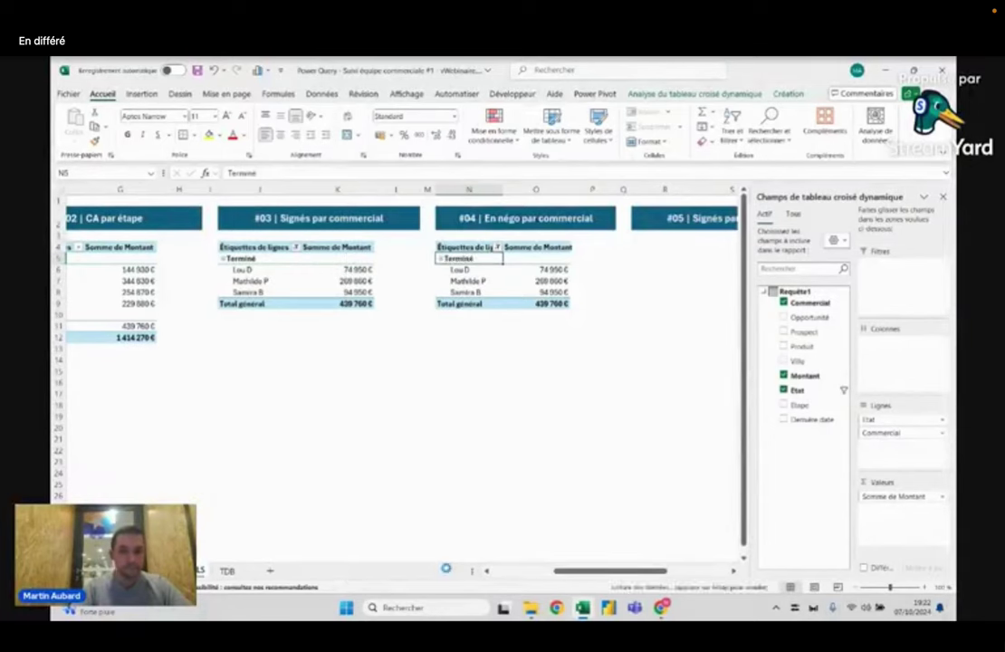
pyautogui.click(358, 349)
pyautogui.click(337, 303)
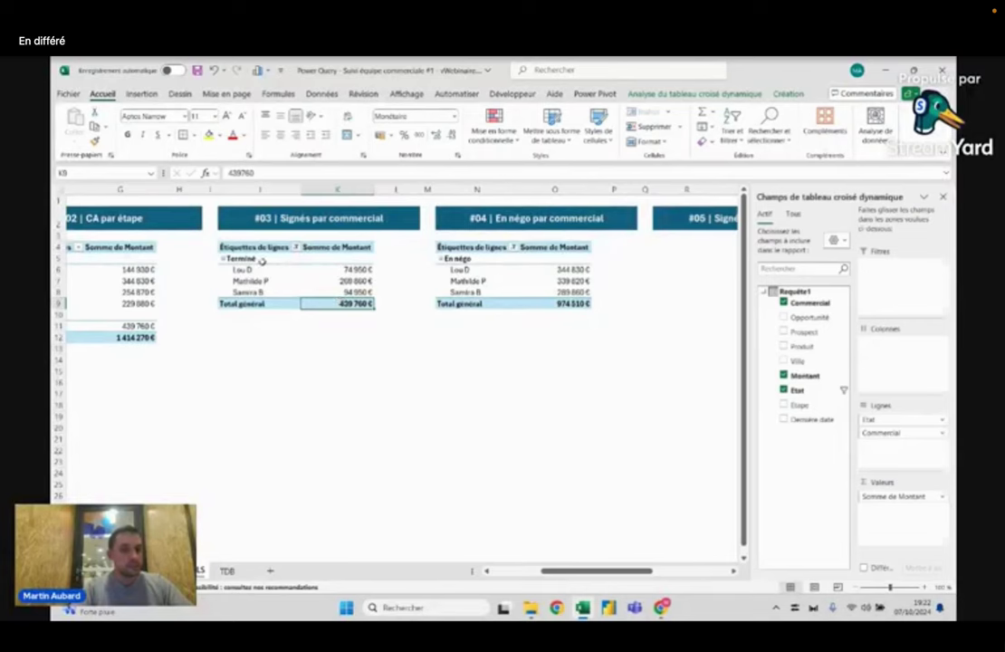
pyautogui.moveTo(226, 247)
pyautogui.mouseDown()
pyautogui.moveTo(343, 303)
pyautogui.moveTo(346, 295)
pyautogui.mouseUp()
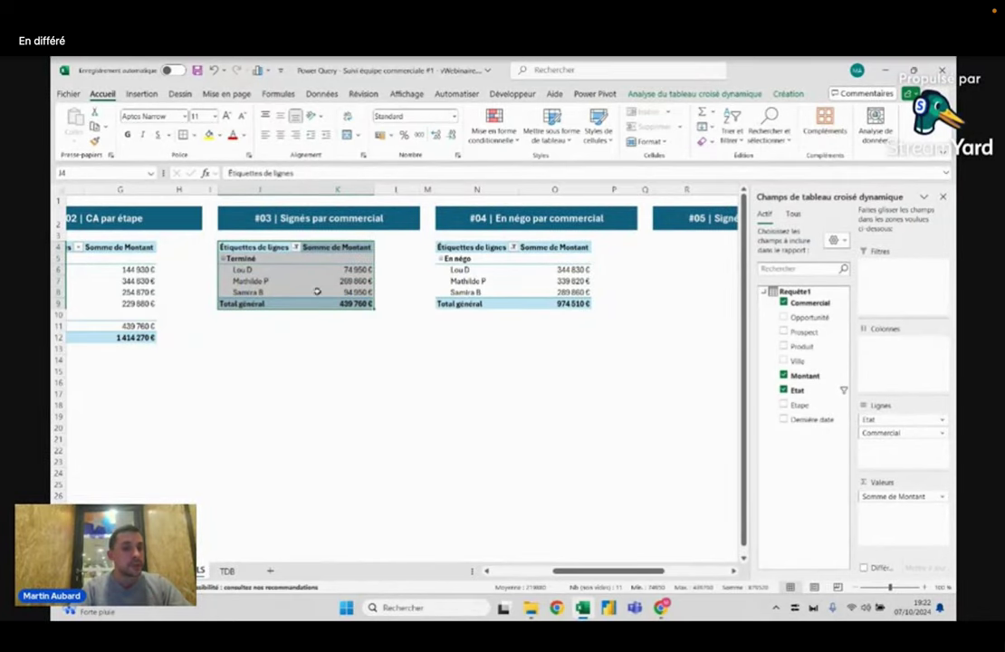
pyautogui.click(487, 269)
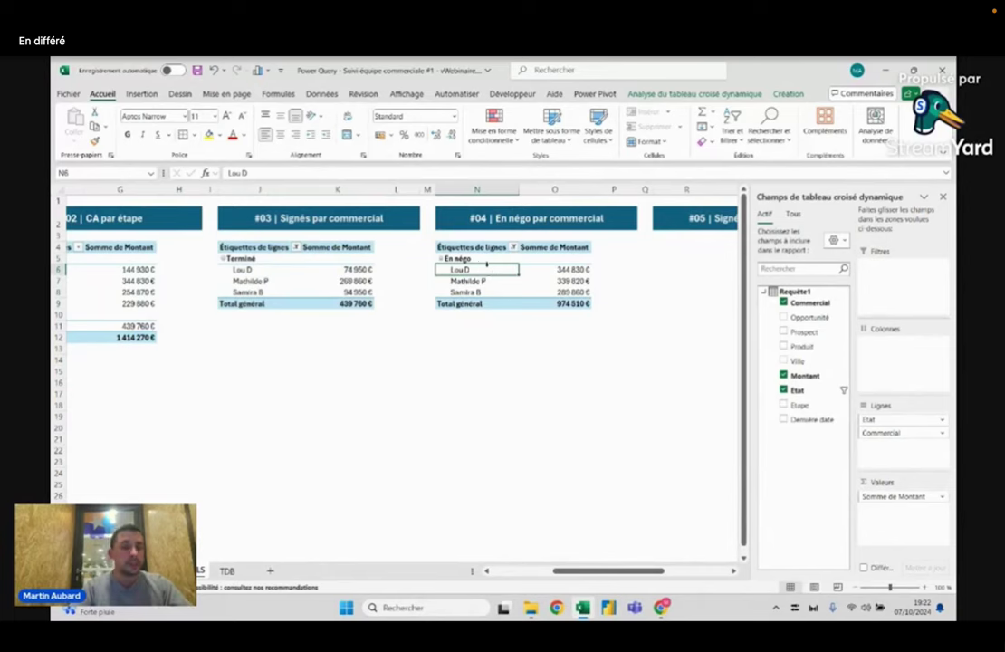
pyautogui.click(335, 280)
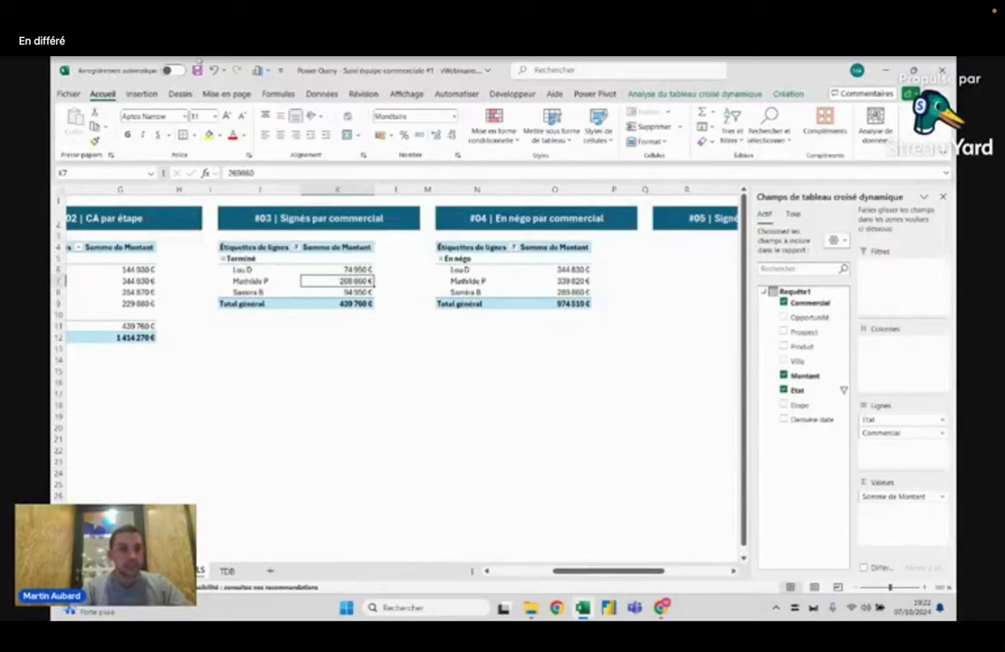
# - Insert a pie pivot chart from the #03 signed-by-salesperson pivot
pyautogui.click(140, 94)
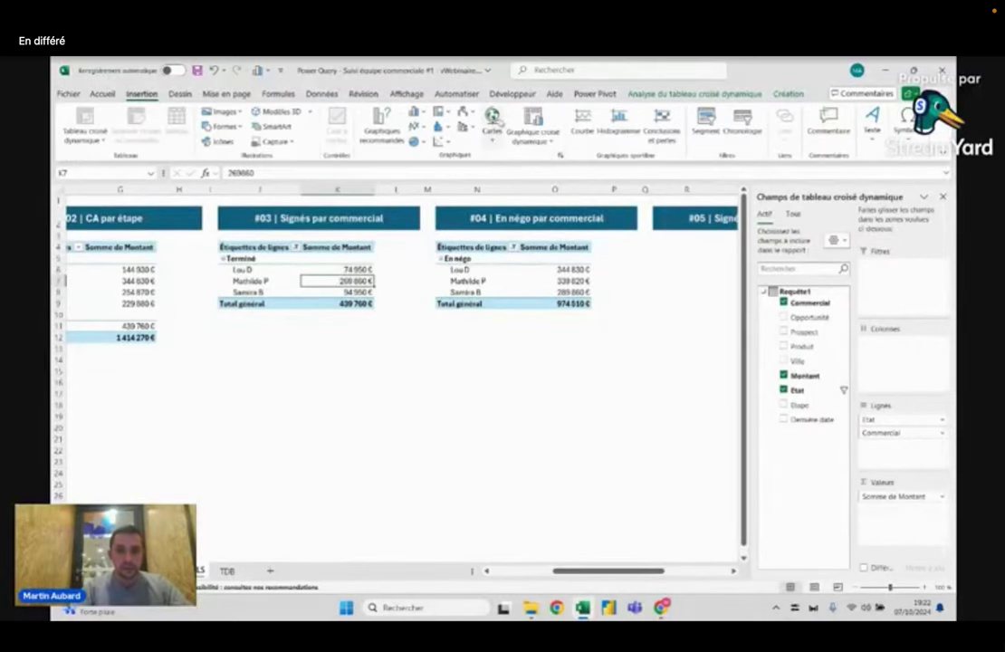
pyautogui.click(534, 122)
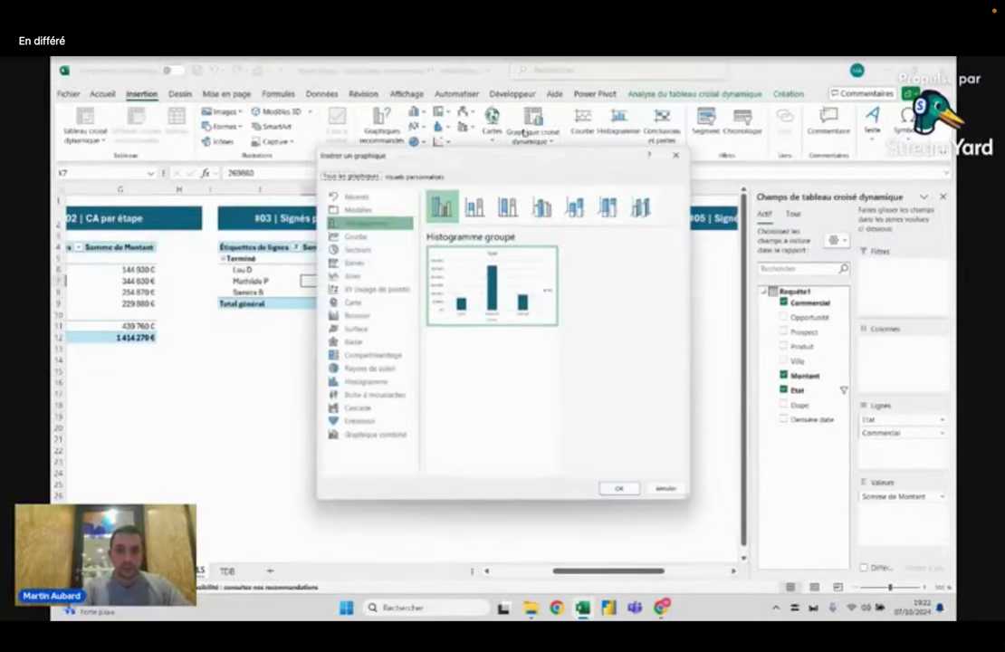
pyautogui.click(376, 253)
pyautogui.click(618, 488)
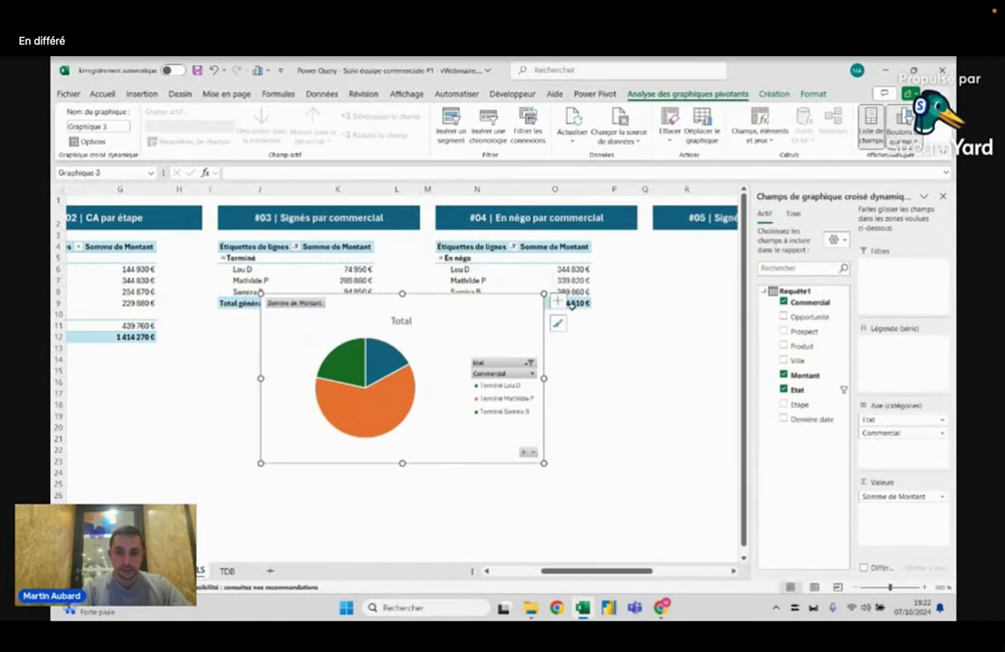
# - Insert a second pie pivot chart from the En négo pivot and move it aside
pyautogui.click(553, 280)
pyautogui.click(141, 94)
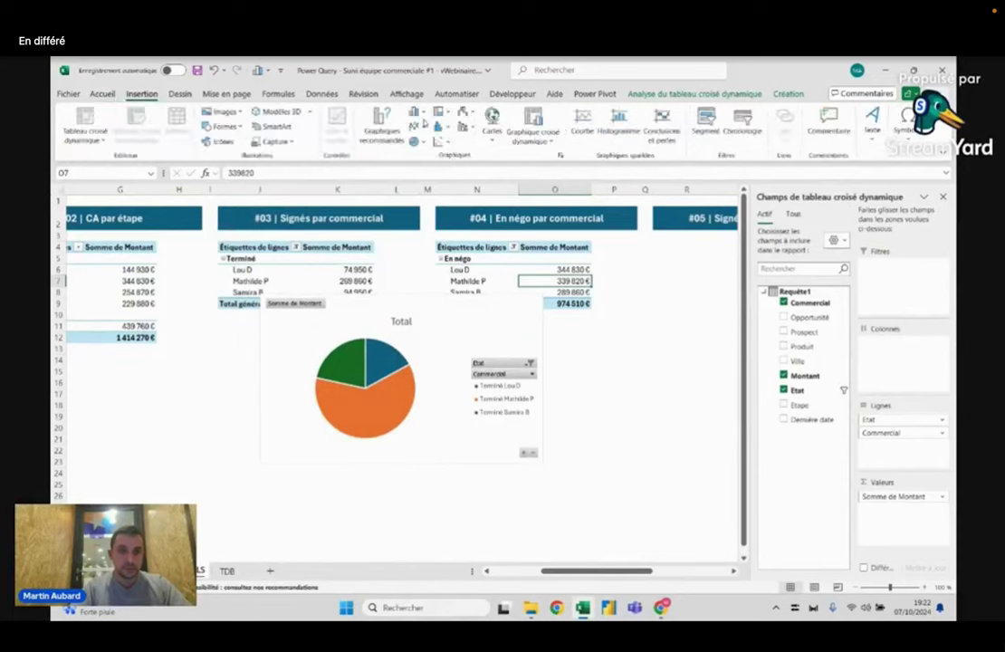
pyautogui.click(533, 123)
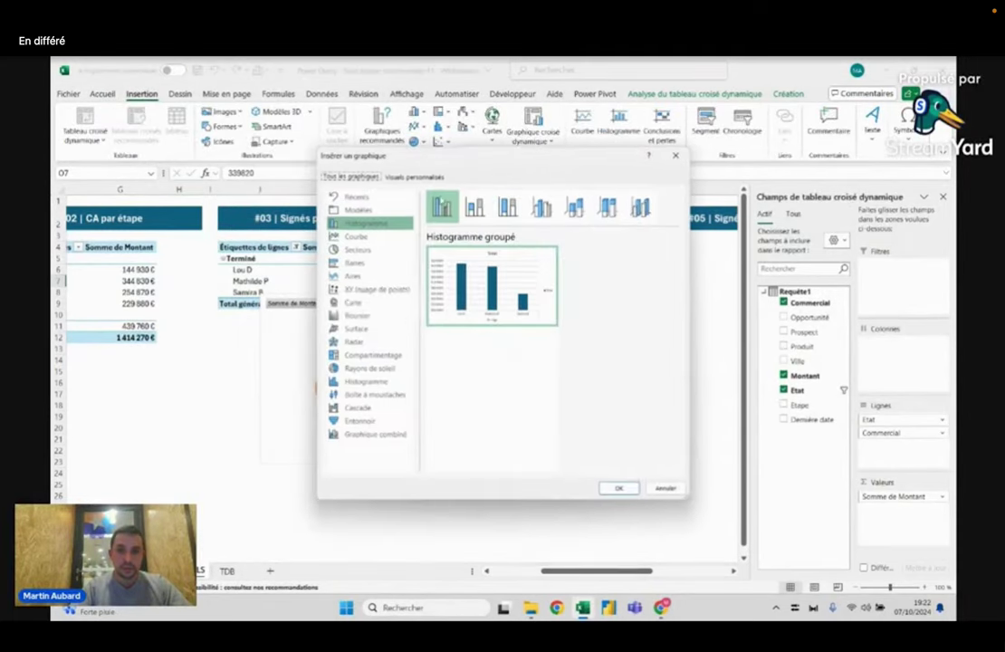
pyautogui.click(362, 249)
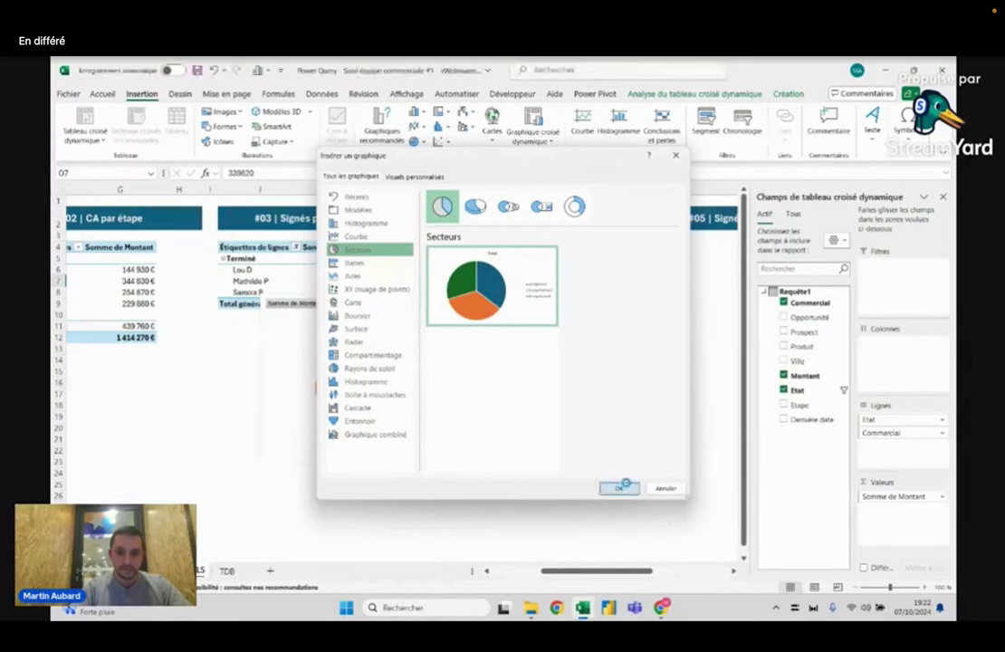
pyautogui.click(616, 488)
pyautogui.moveTo(410, 280); pyautogui.dragTo(554, 353)
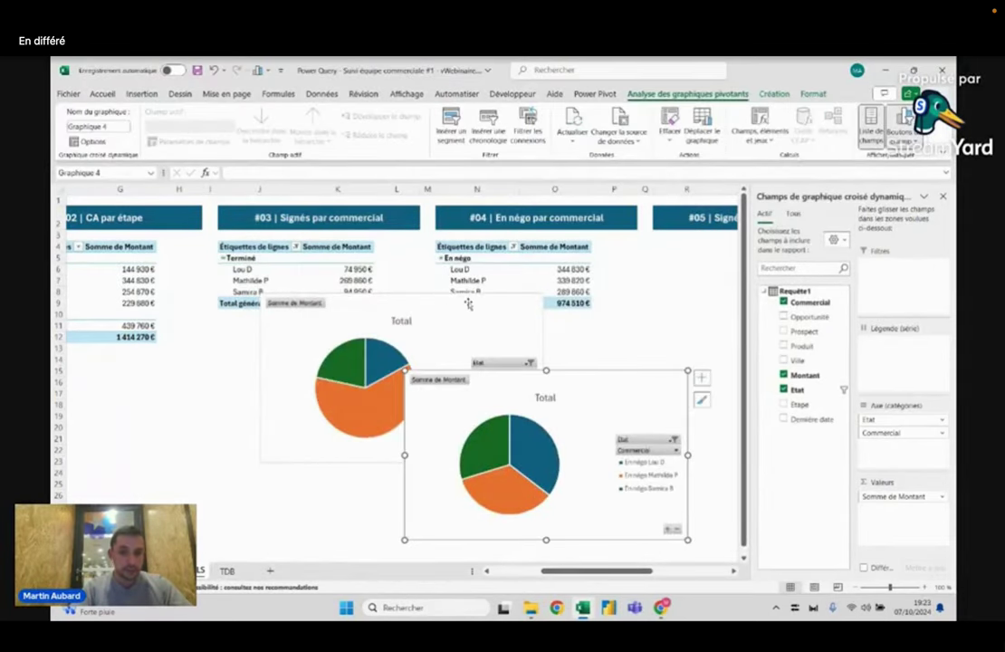
pyautogui.click(392, 321)
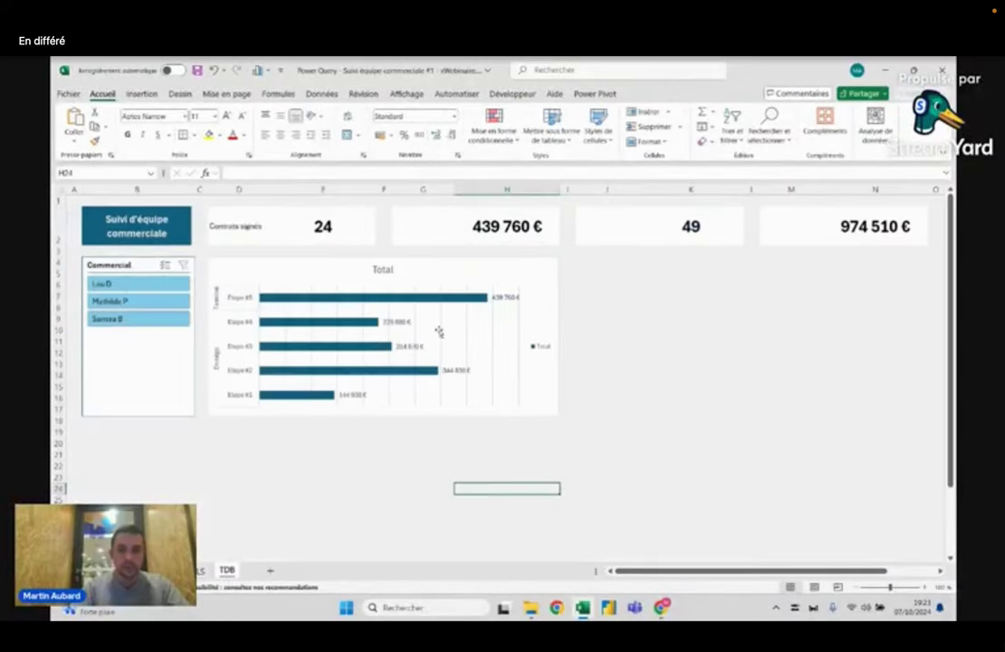
# - Paste both pie charts at J4 on the dashboard and set their width to 6 cm
pyautogui.click(588, 263)
pyautogui.hotkey('ctrl', 'v')
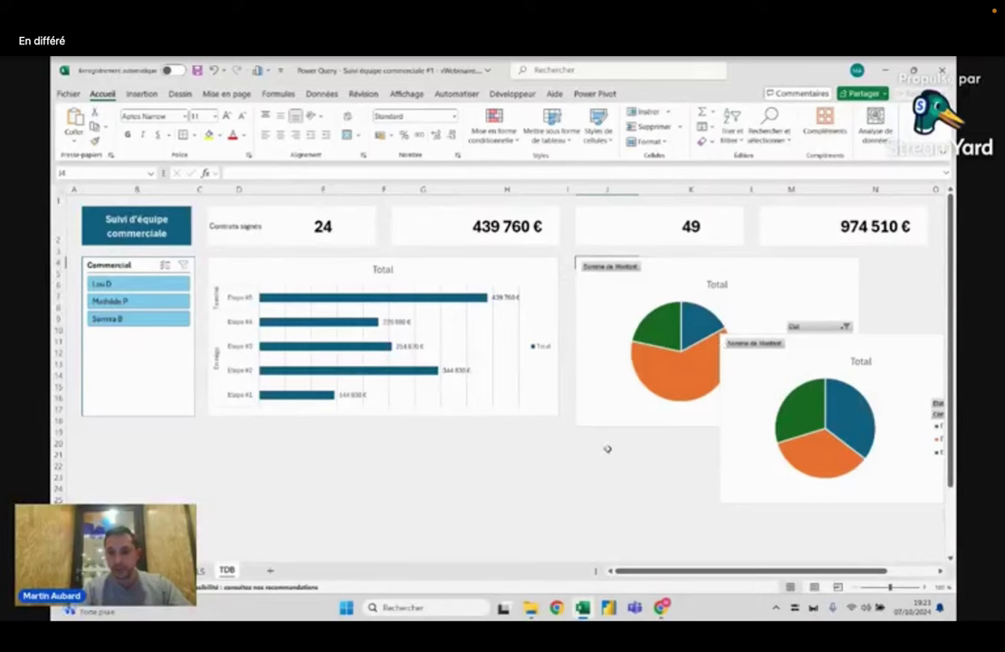
pyautogui.click(808, 273)
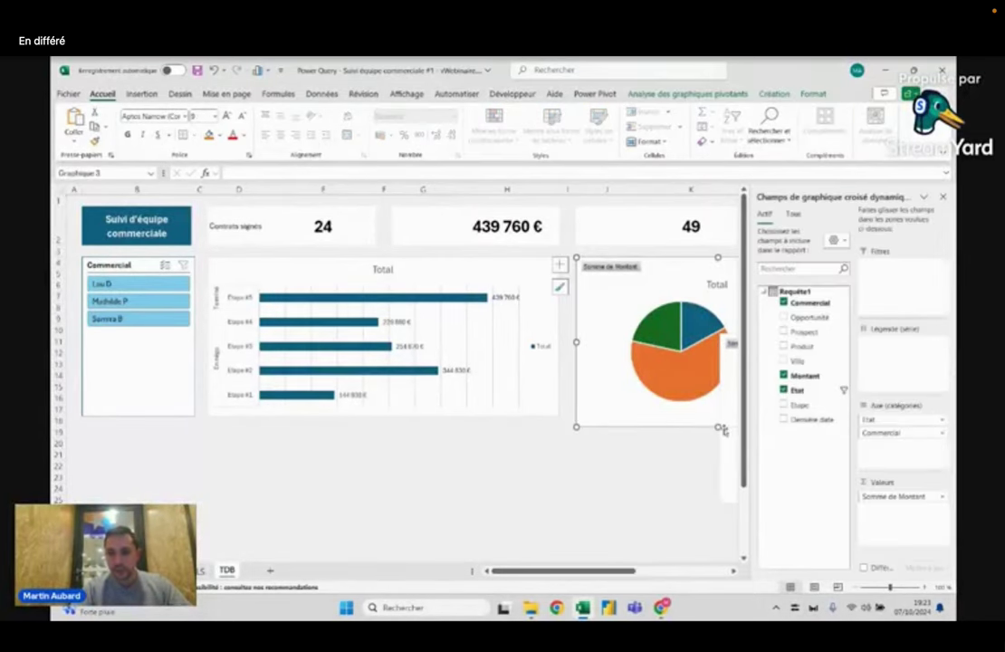
pyautogui.keyDown('ctrl'); pyautogui.click(857, 425); pyautogui.keyUp('ctrl')
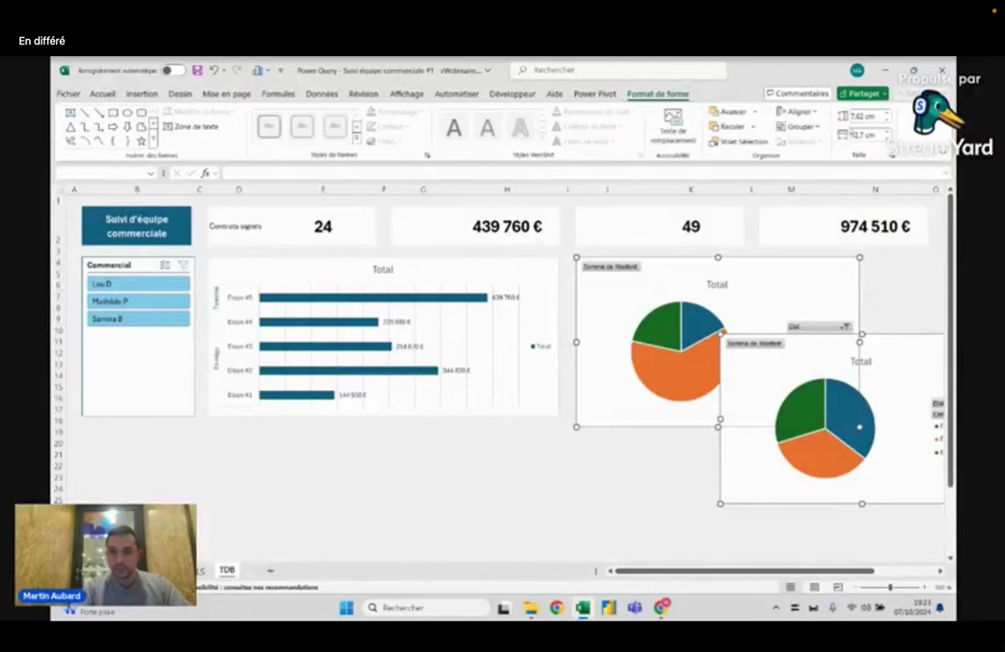
pyautogui.click(862, 134)
pyautogui.write('6')
pyautogui.press('Return')
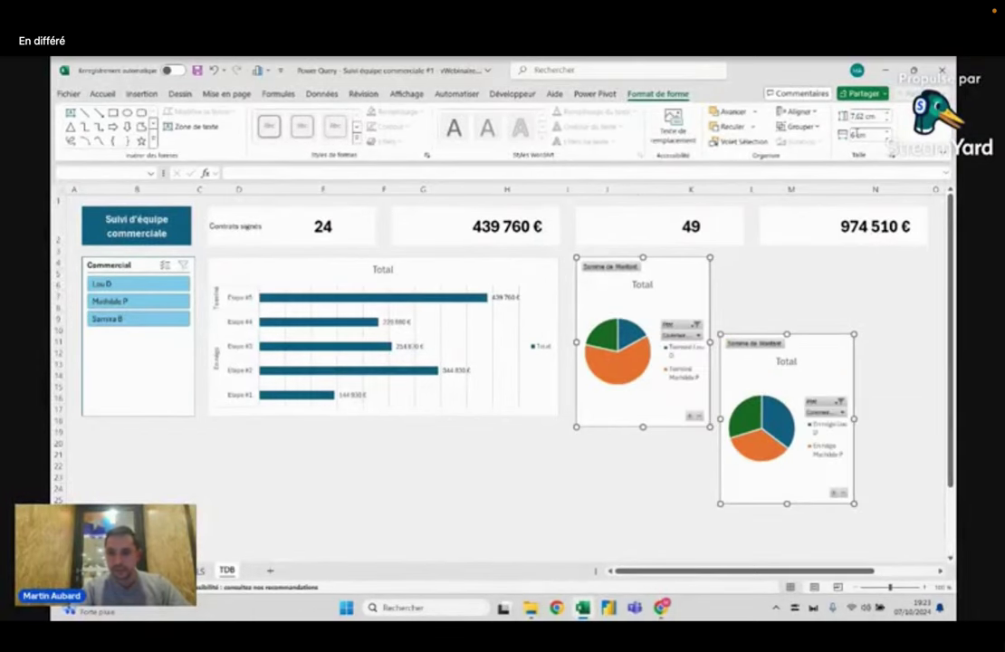
pyautogui.press('Escape')
# - Widen both pie charts to 8 cm and place the second right of the first
pyautogui.click(683, 277)
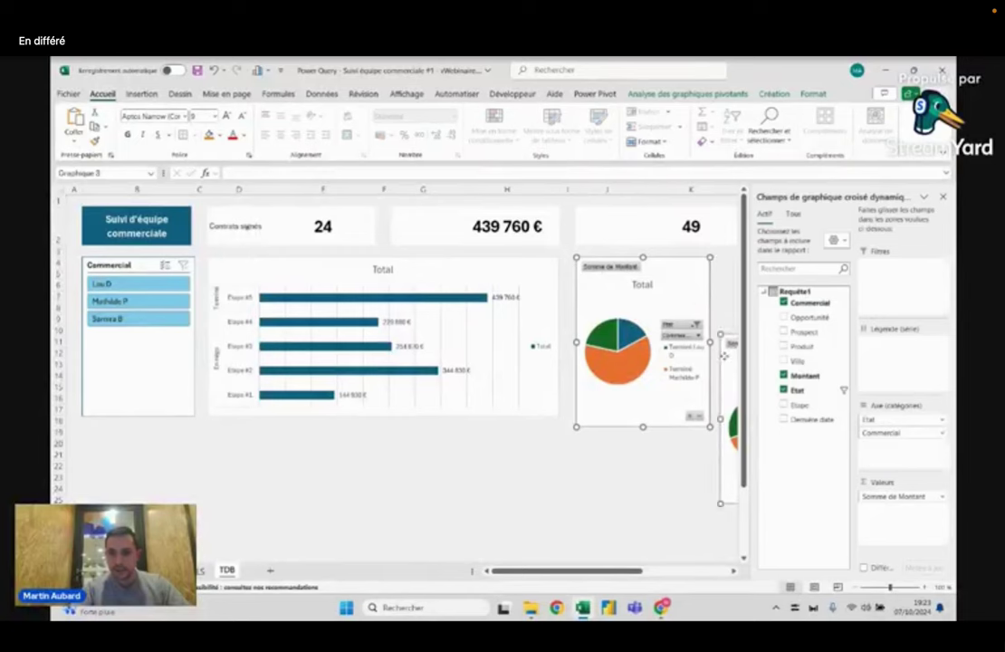
pyautogui.keyDown('ctrl'); pyautogui.click(733, 420); pyautogui.keyUp('ctrl')
pyautogui.click(882, 136)
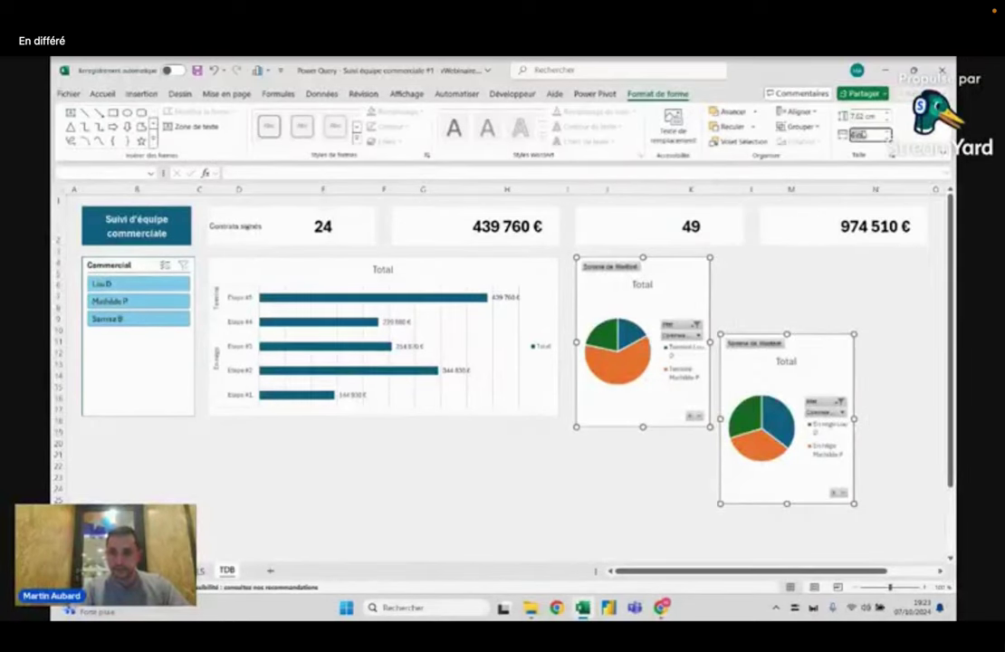
pyautogui.write('8')
pyautogui.press('Return')
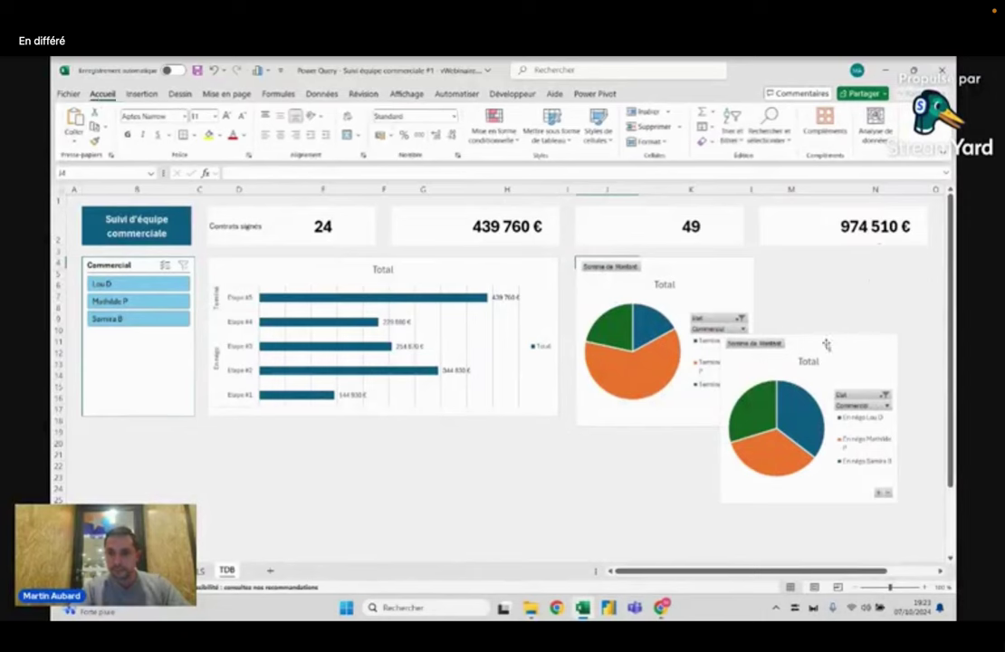
pyautogui.moveTo(823, 343); pyautogui.dragTo(868, 262)
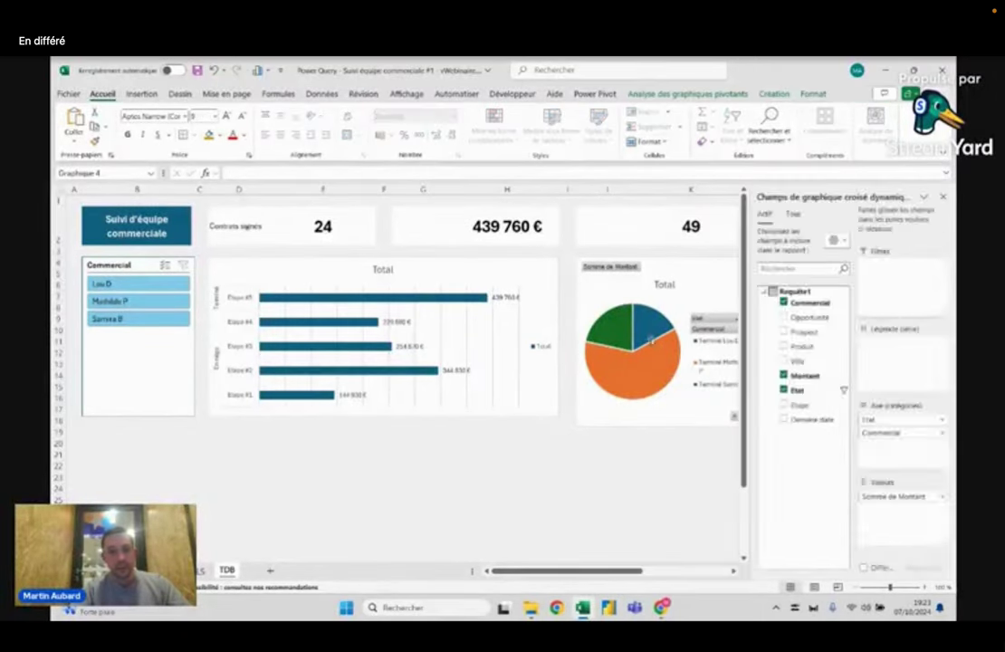
pyautogui.click(322, 488)
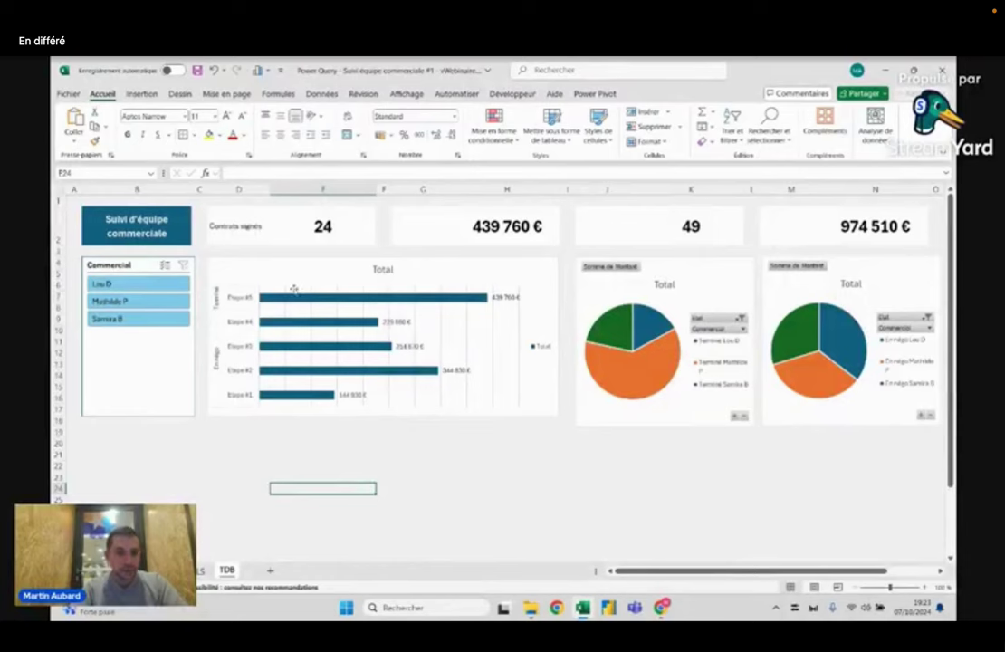
pyautogui.click(140, 285)
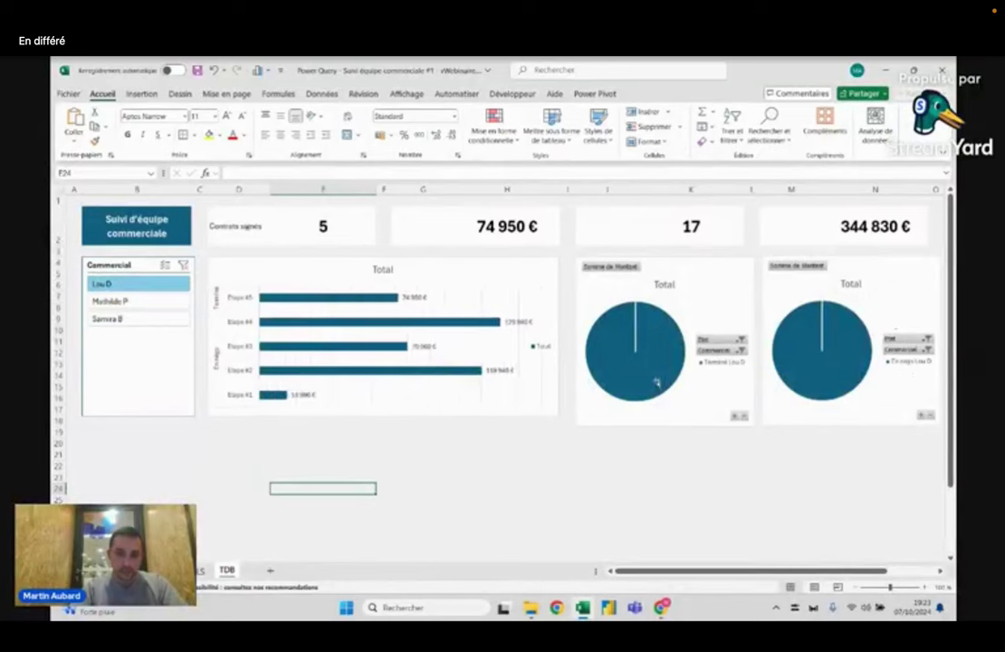
pyautogui.click(127, 318)
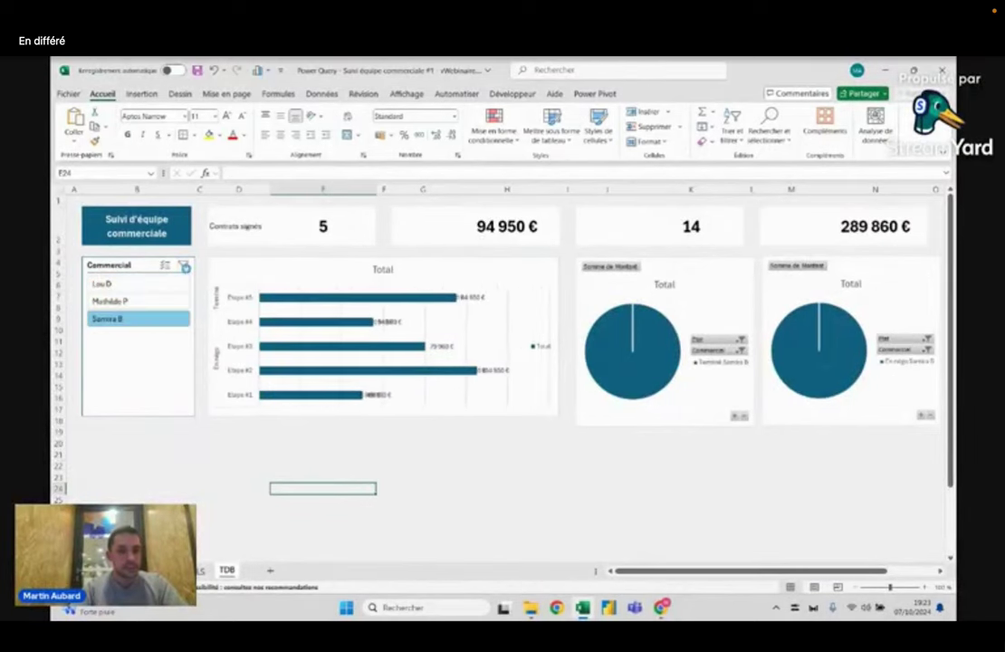
pyautogui.click(184, 266)
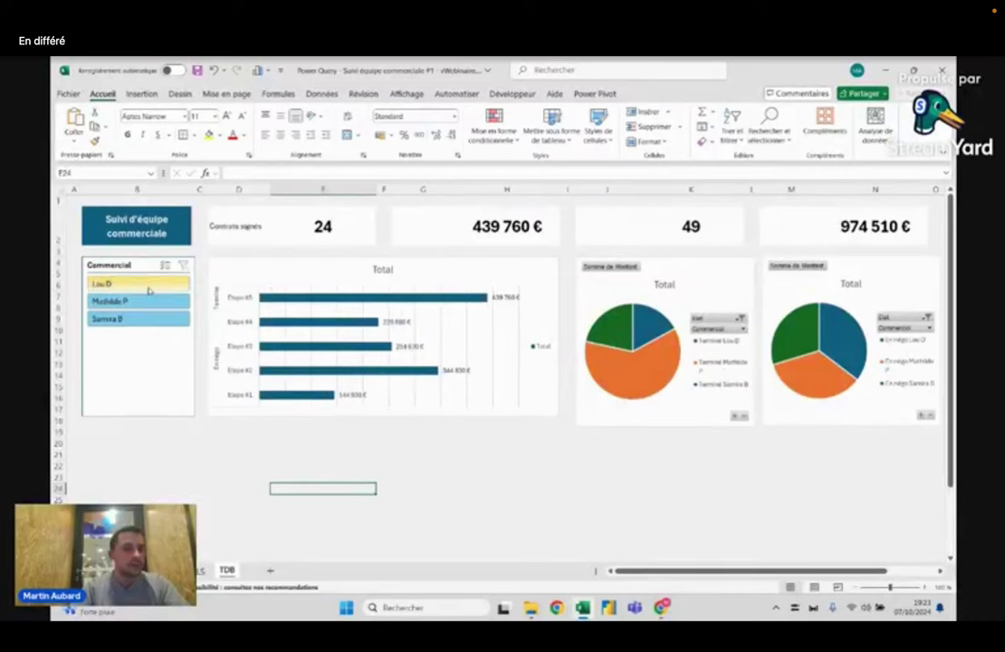
# - Create a Produit slicer from the #03 pivot and move it onto the TDB dashboard
pyautogui.click(198, 570)
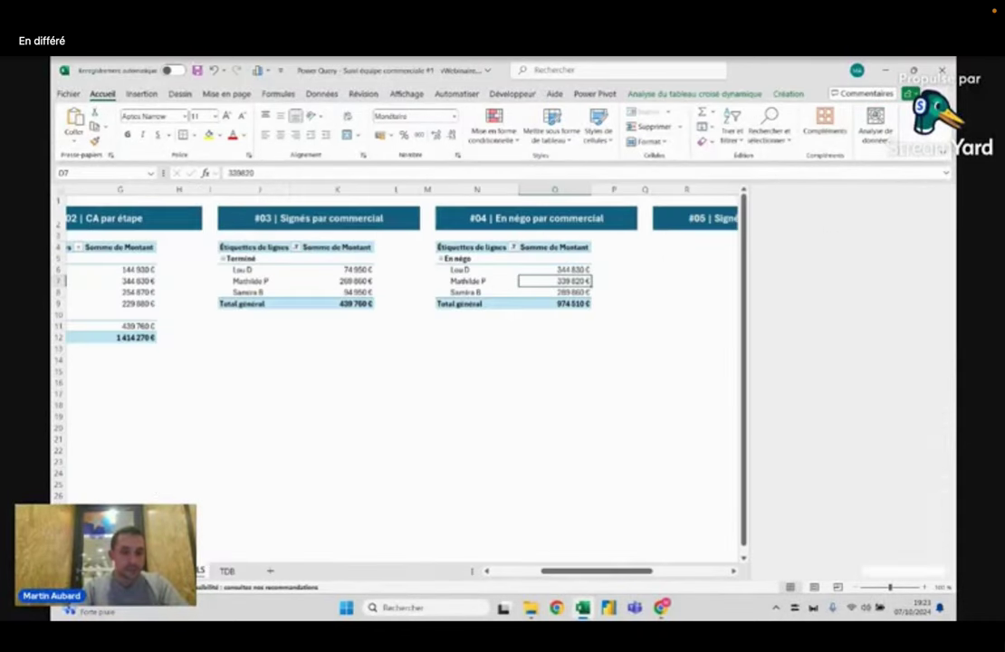
pyautogui.click(250, 281)
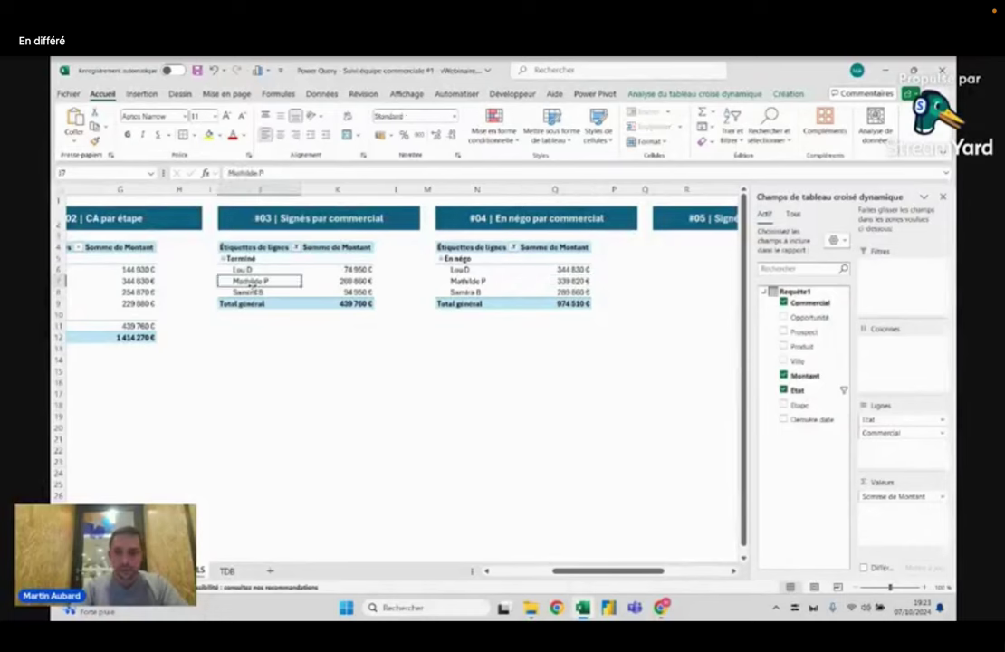
pyautogui.moveTo(802, 345)
pyautogui.rightClick(814, 349)
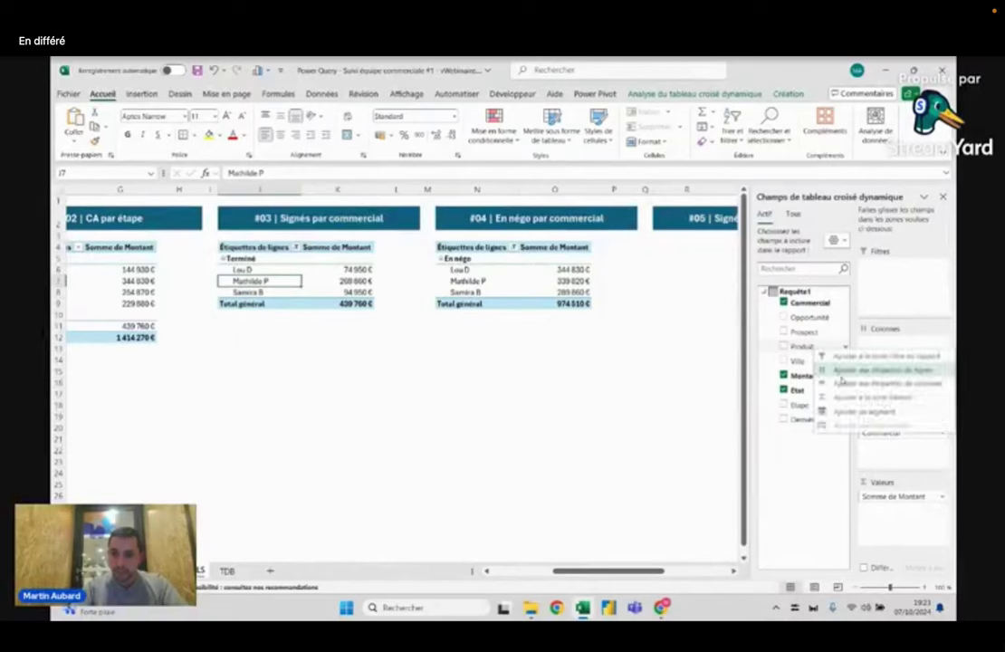
pyautogui.click(873, 410)
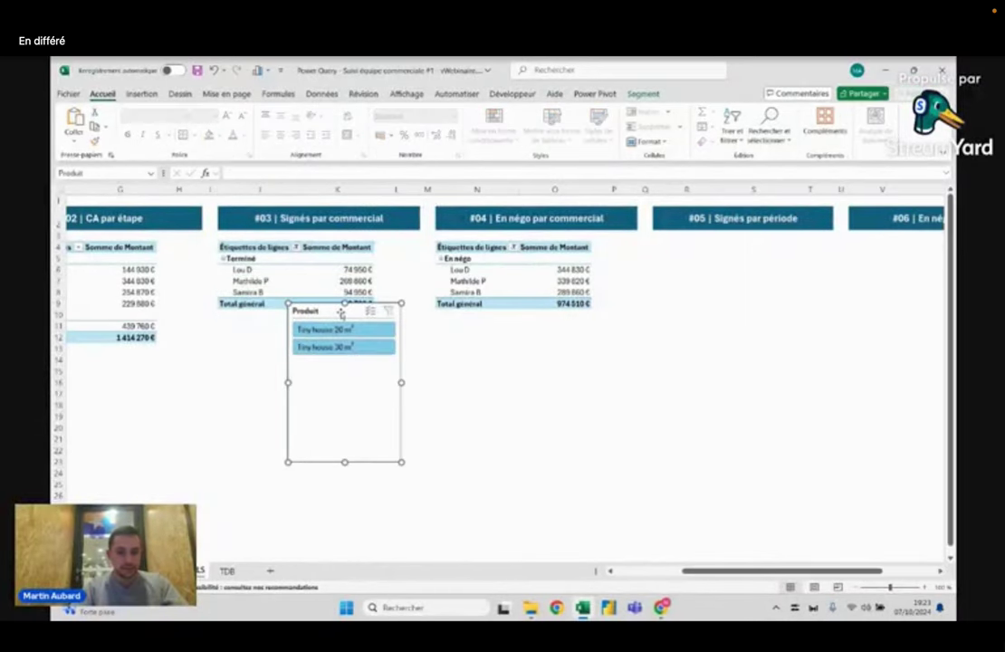
pyautogui.press('Delete')
pyautogui.click(227, 570)
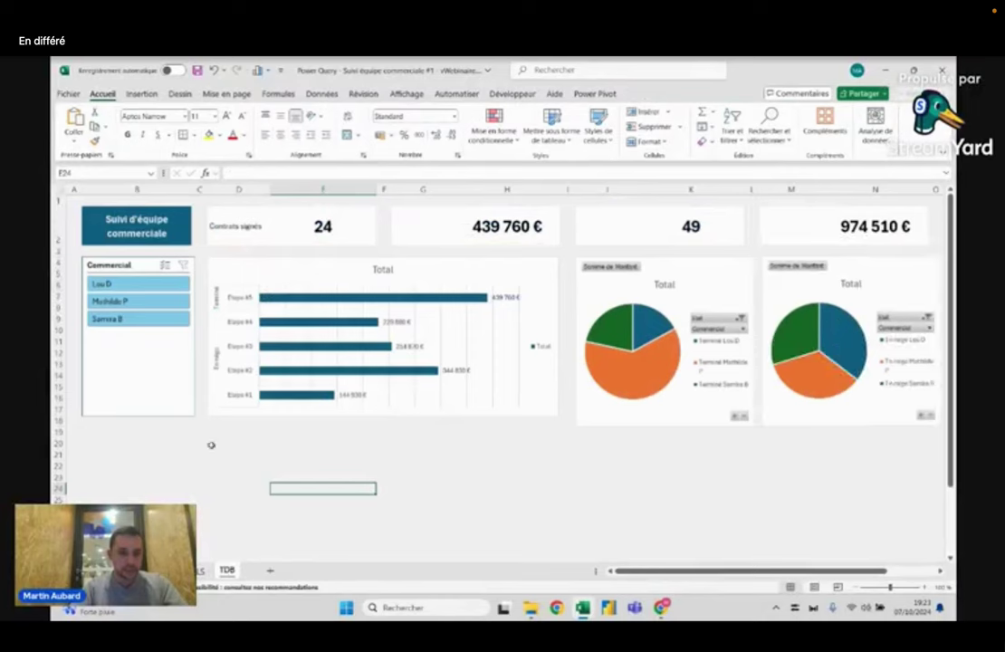
pyautogui.click(136, 432)
pyautogui.hotkey('ctrl', 'v')
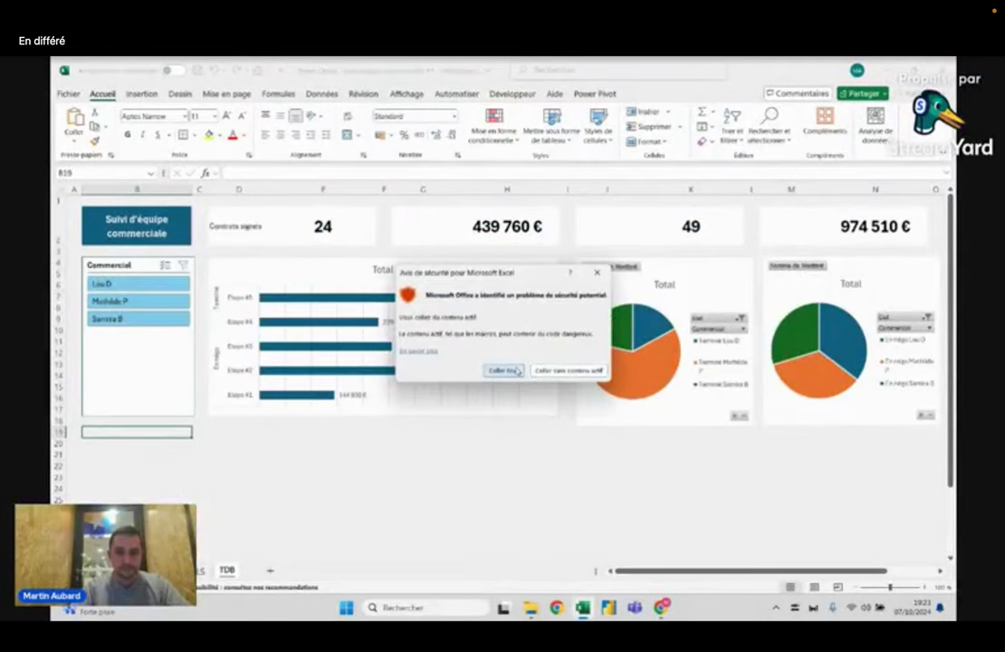
pyautogui.click(504, 370)
# - Connect the Produit slicer to Tableau croisé dynamique2 and 4, then place it beside Commercial
pyautogui.moveTo(139, 431); pyautogui.dragTo(152, 367)
pyautogui.rightClick(152, 368)
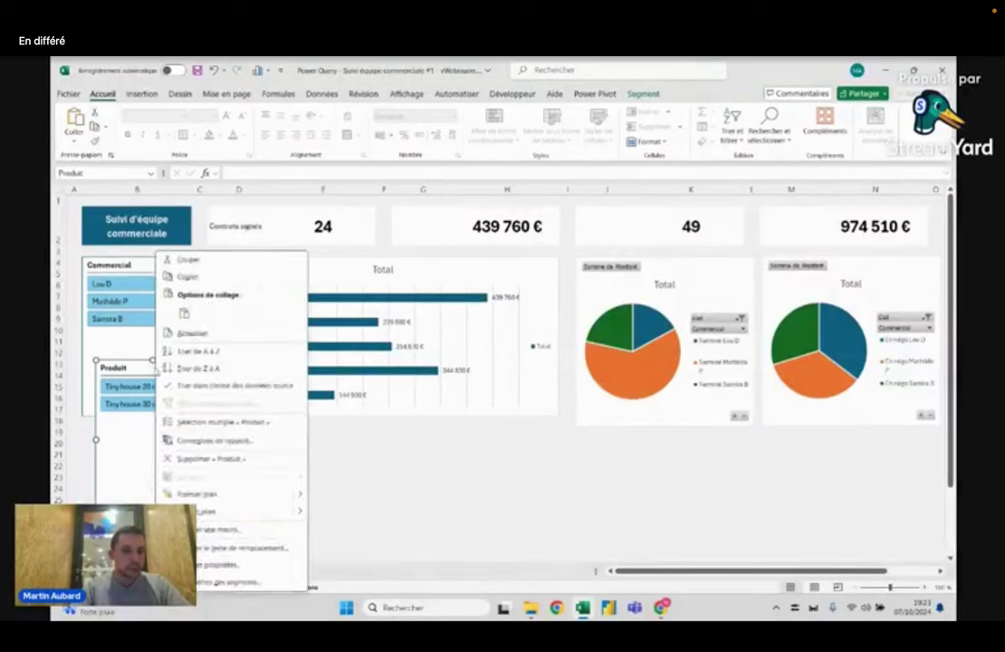
pyautogui.click(181, 457)
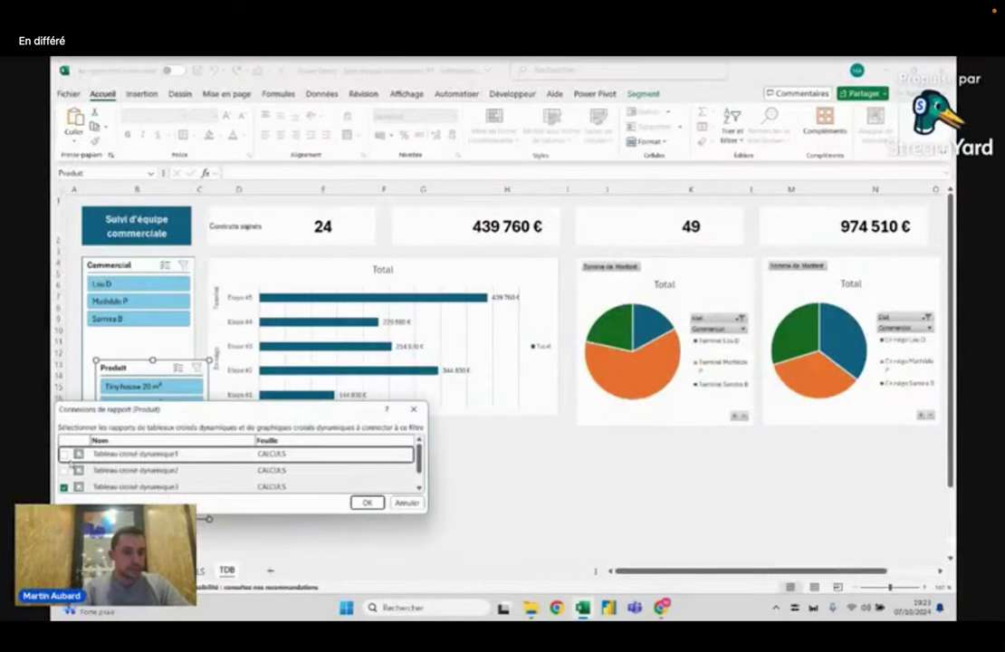
pyautogui.click(64, 470)
pyautogui.scroll(-1, 63, 484)
pyautogui.click(63, 484)
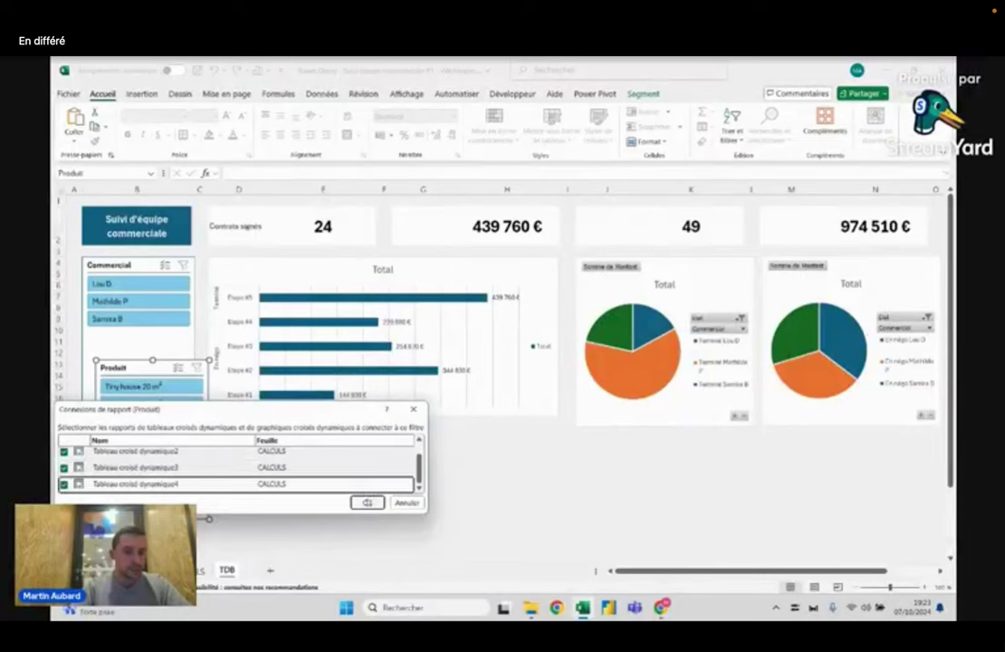
pyautogui.click(366, 502)
pyautogui.click(423, 477)
pyautogui.moveTo(135, 366); pyautogui.dragTo(161, 338)
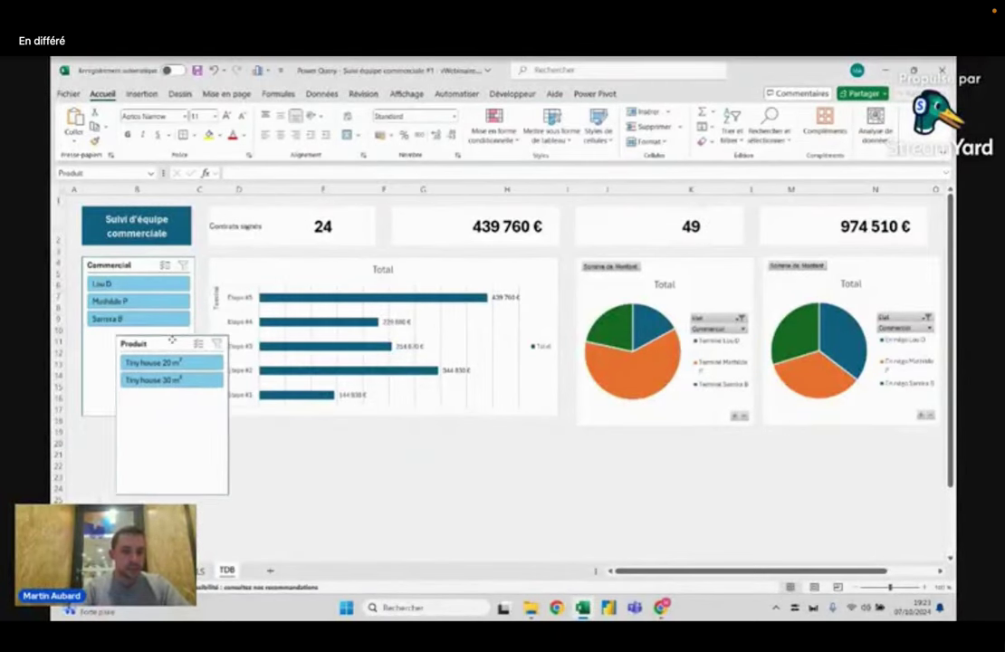
# - Filter the dashboard by Tiny house 20 m² and 30 m² in turn, nudging the slicer lower, then show both
pyautogui.click(170, 358)
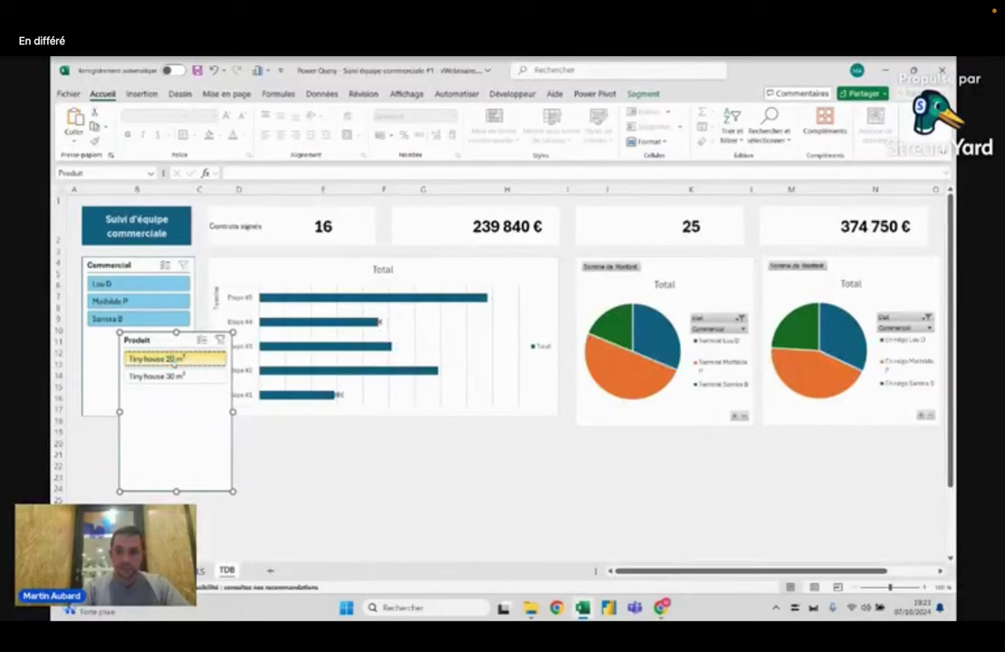
pyautogui.click(172, 375)
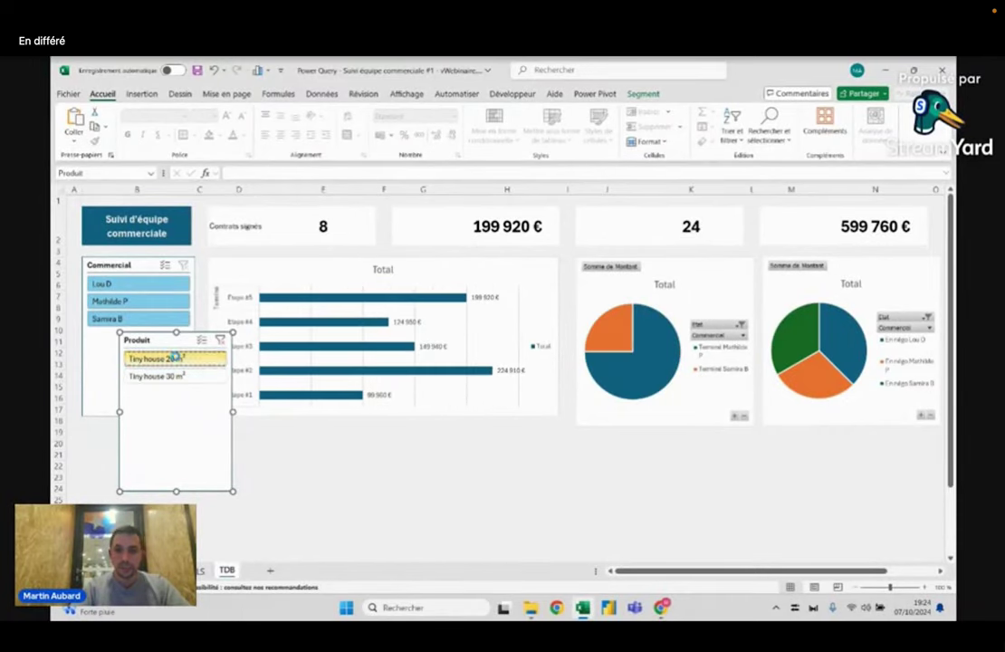
pyautogui.keyDown('ctrl'); pyautogui.click(163, 359); pyautogui.keyUp('ctrl')
pyautogui.click(179, 375)
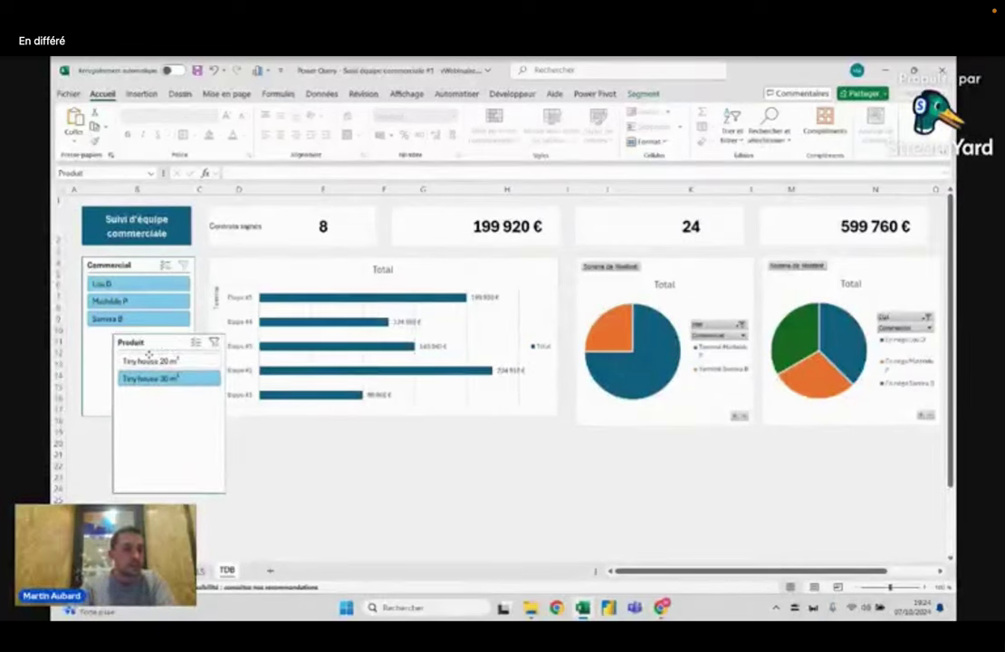
pyautogui.moveTo(158, 337); pyautogui.dragTo(131, 356)
pyautogui.click(168, 377)
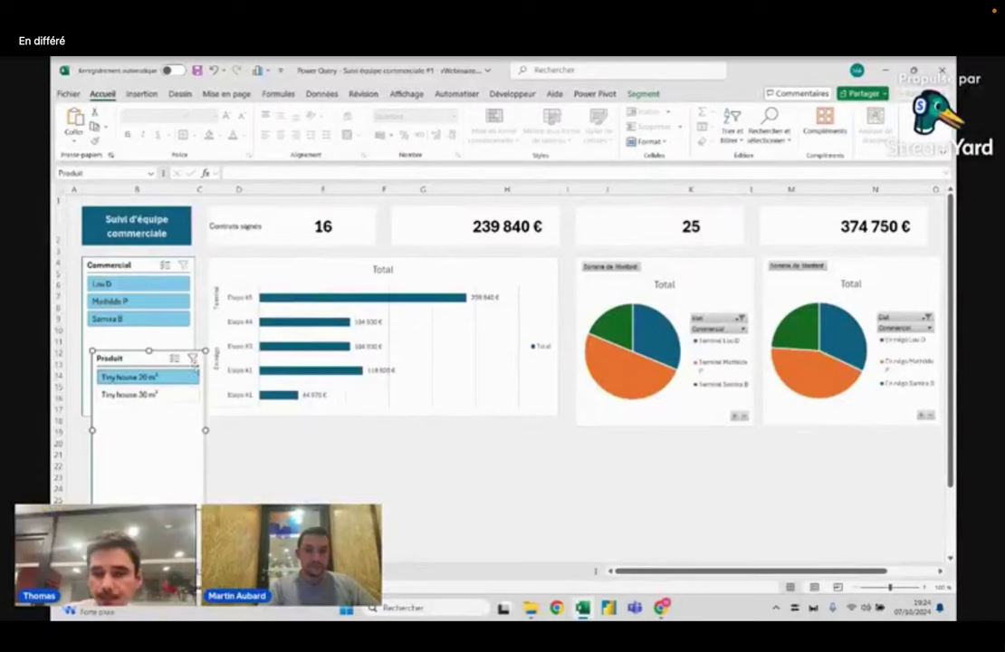
pyautogui.click(144, 394)
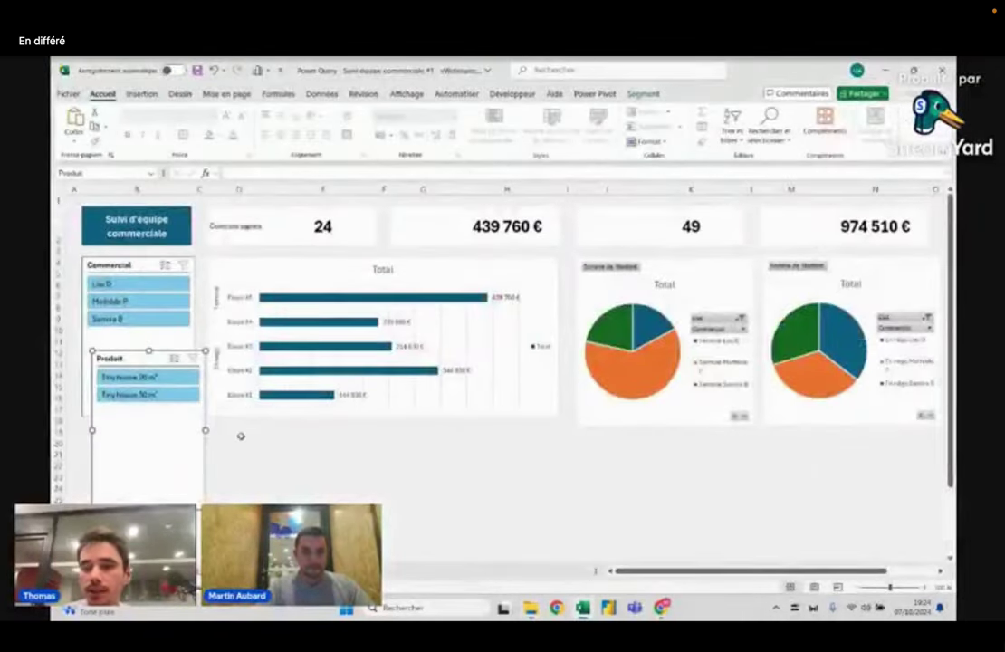
pyautogui.click(240, 433)
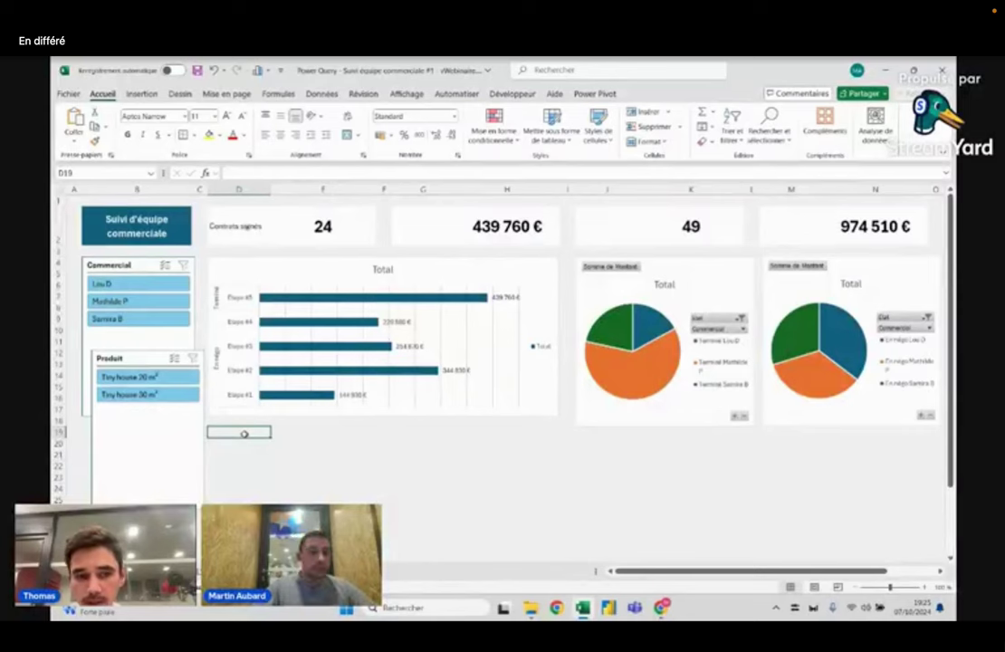
# - Align the Produit slicer directly under the Commercial slicer and deselect it
pyautogui.moveTo(146, 357)
pyautogui.mouseDown()
pyautogui.moveTo(135, 364)
pyautogui.moveTo(162, 343)
pyautogui.mouseUp()
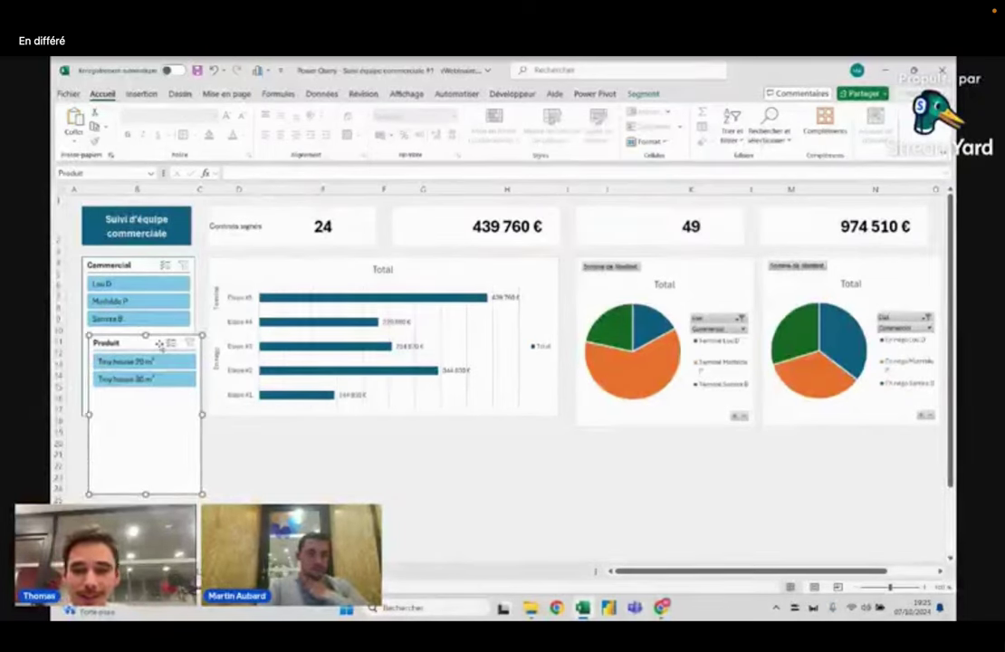
pyautogui.click(248, 431)
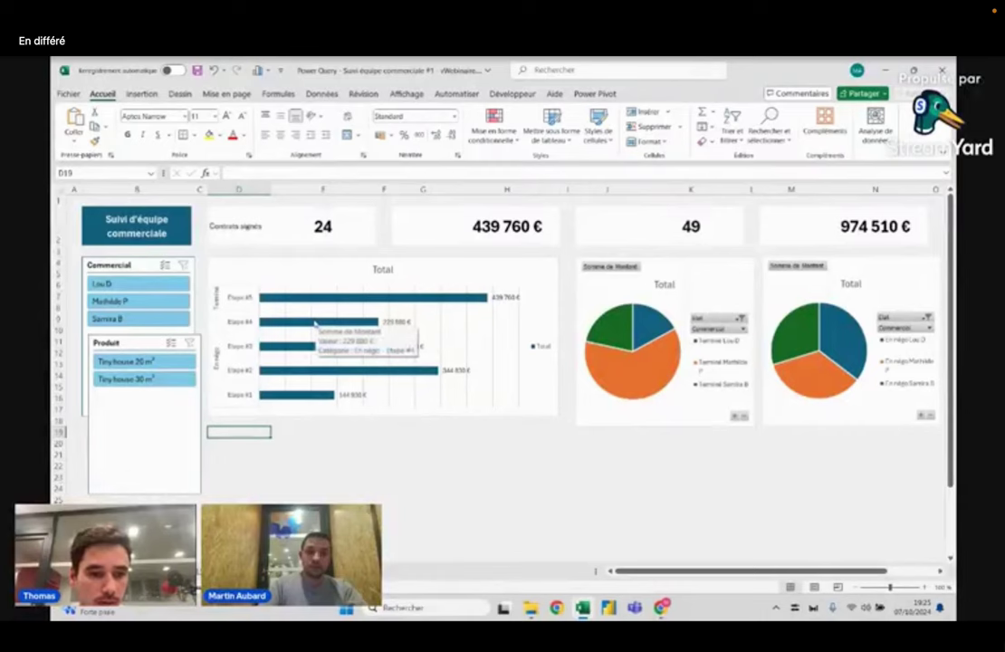
# - Switch to the other workbook's finished dashboard to review it, then exit full-screen playback
pyautogui.hotkey('alt', 'Tab')
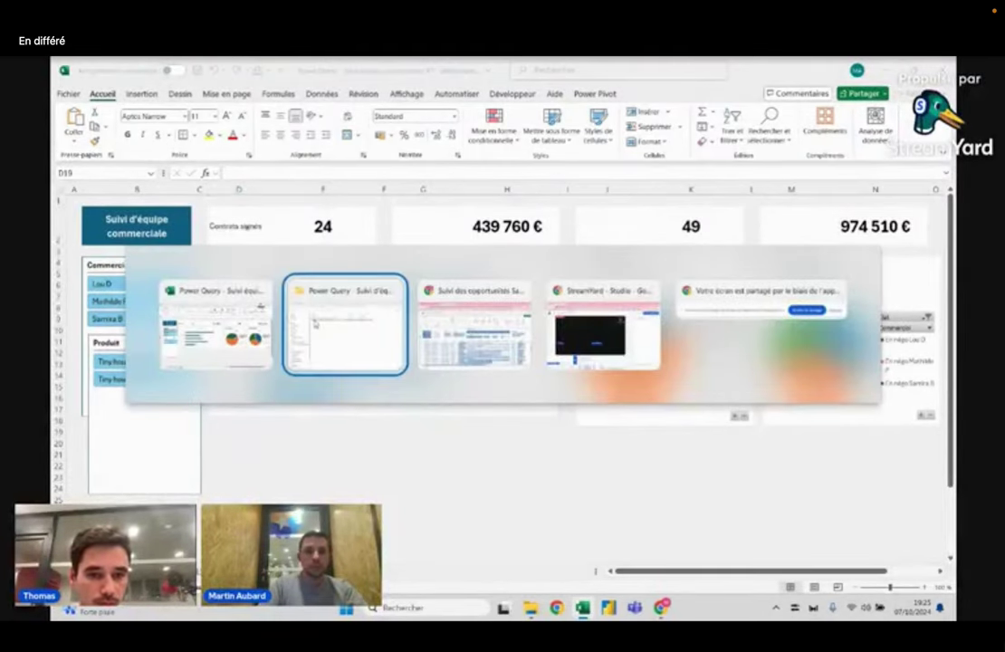
pyautogui.hotkey('alt', 'Tab')
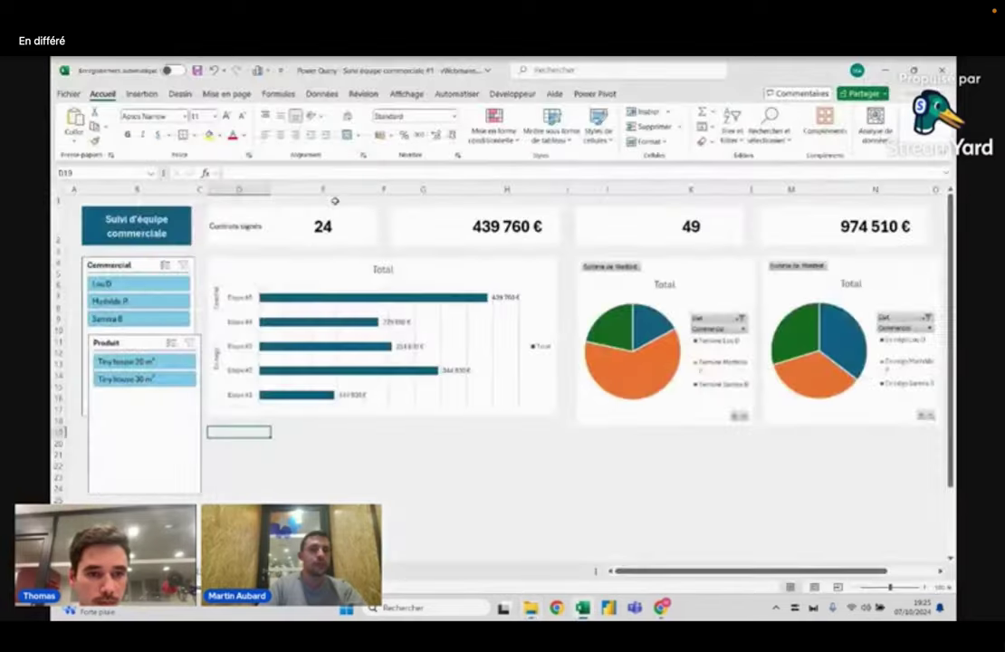
pyautogui.hotkey('alt', 'Tab')
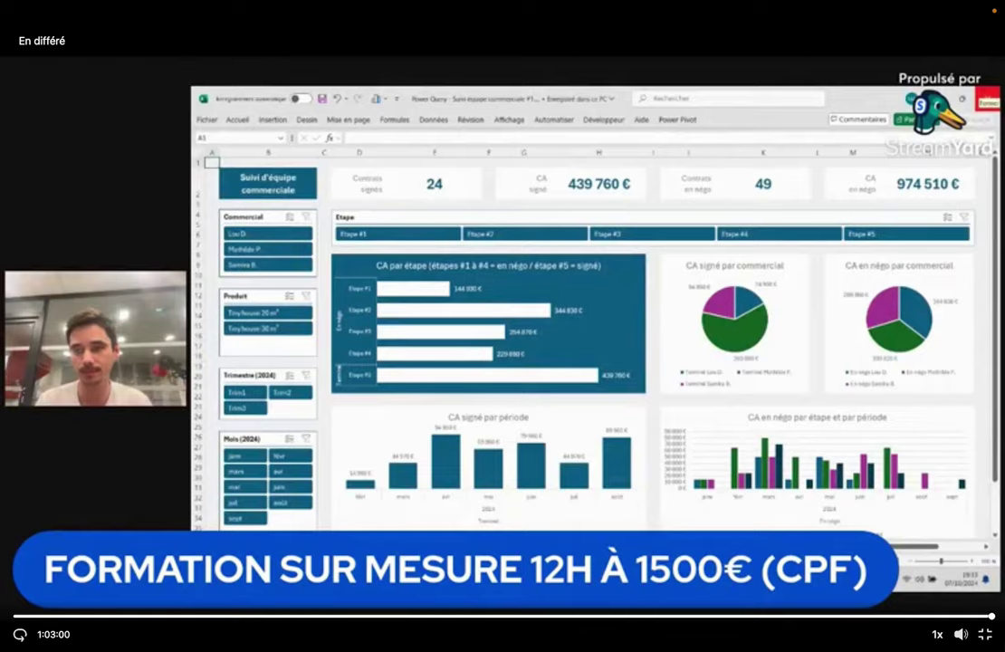
pyautogui.press('Escape')
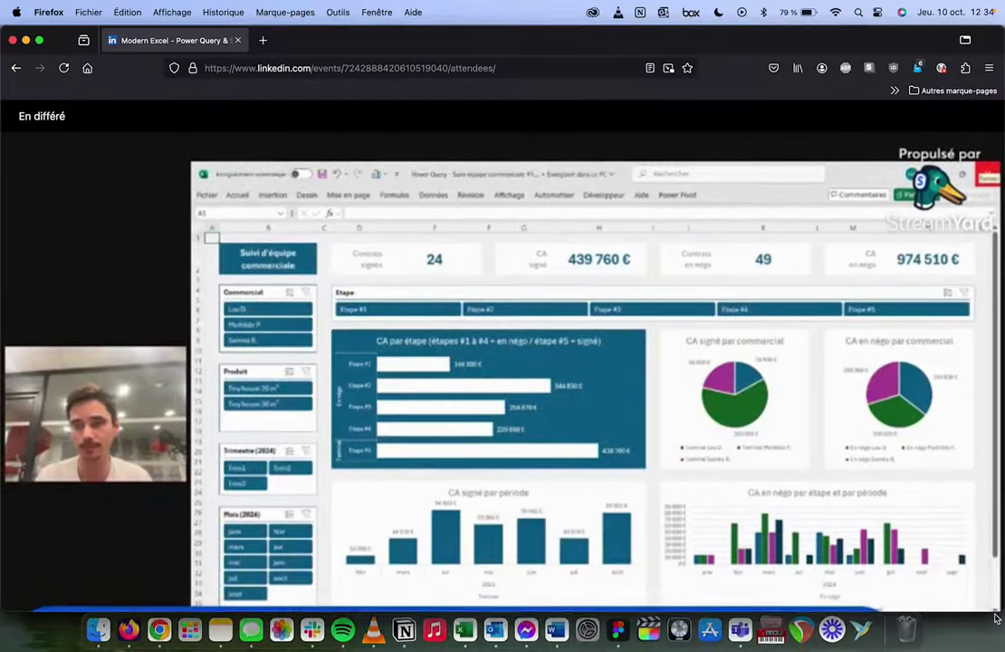